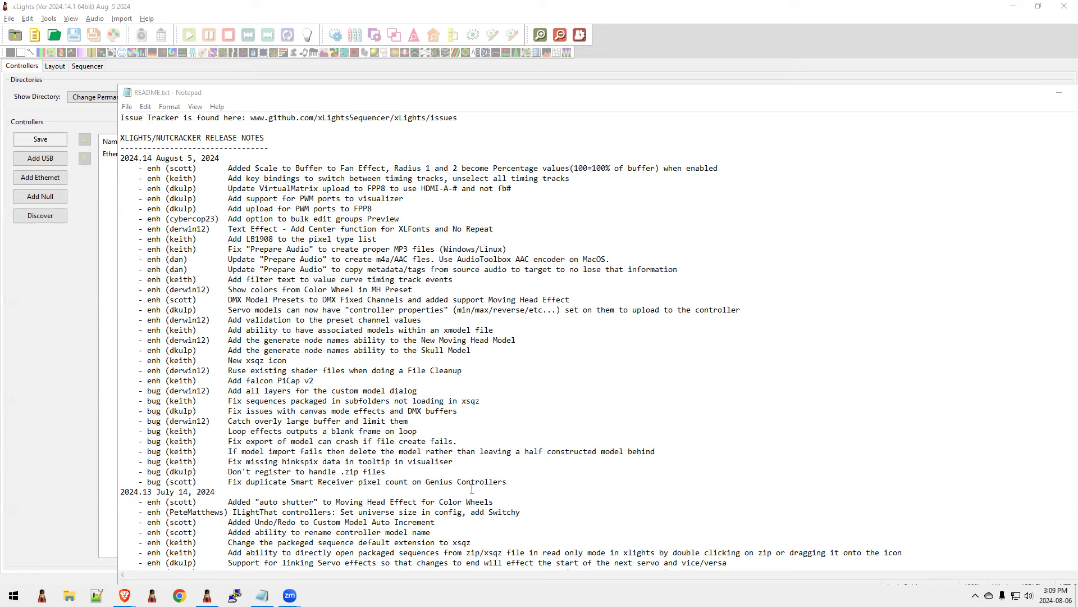
Highlight the 2024.14 release note about duplicate Smart Receiver pixel counts on Genius Controllers.
left_click_drag(521, 483, 143, 484)
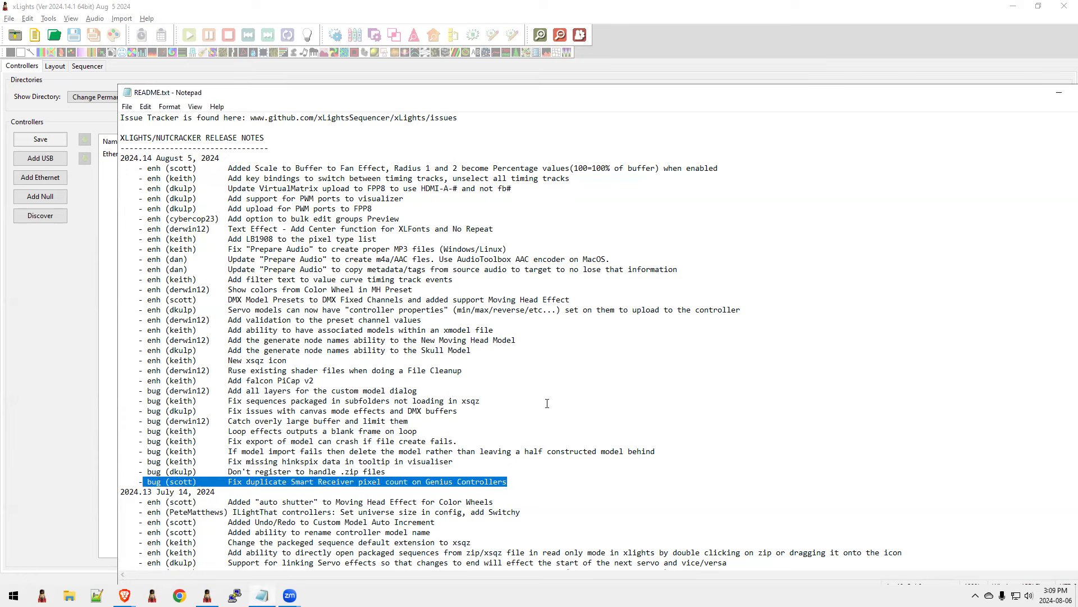
left_click(411, 432)
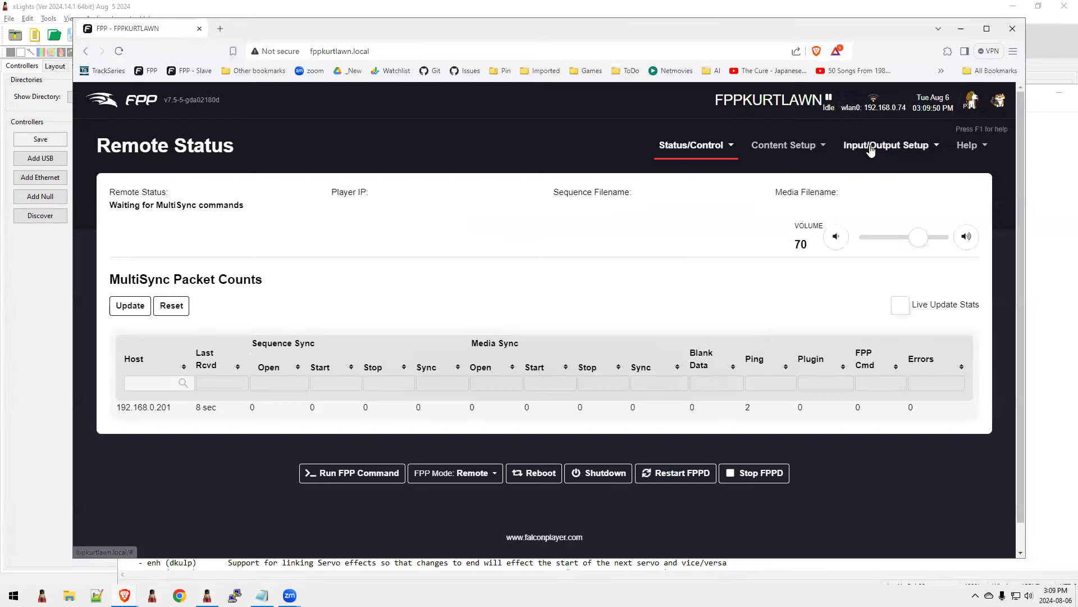
Switch to the FPP web page, open its PB16 channel outputs and add a second string entry to port 2.
left_click(886, 145)
left_click(893, 197)
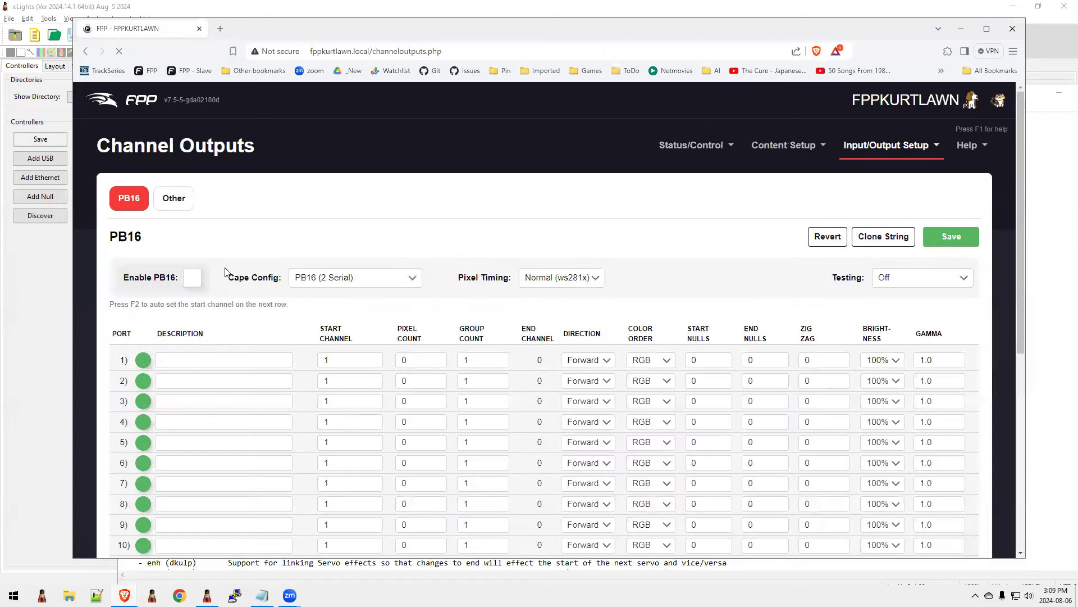
scroll(185, 369, "down", 2)
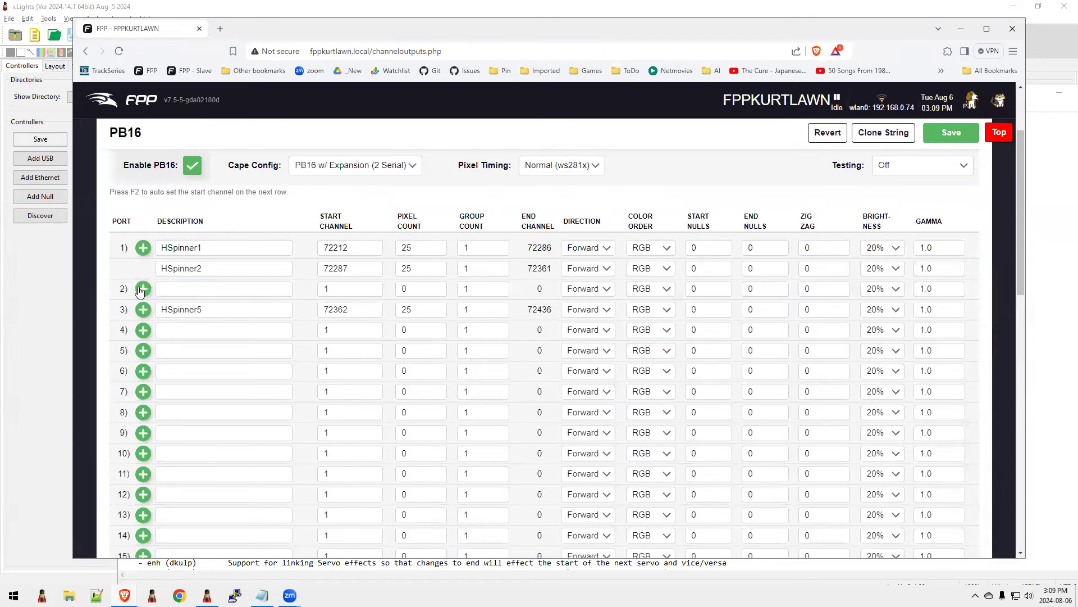
left_click(143, 288)
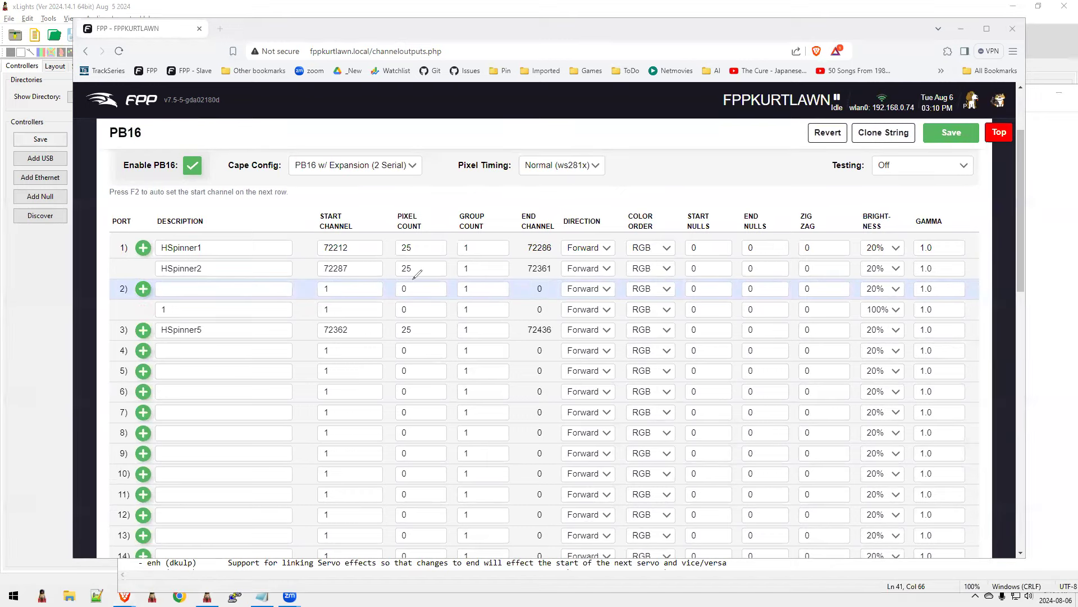
mouse_move(416, 278)
left_mouse_down()
mouse_move(394, 292)
mouse_move(408, 296)
mouse_move(422, 278)
mouse_move(412, 312)
left_mouse_up()
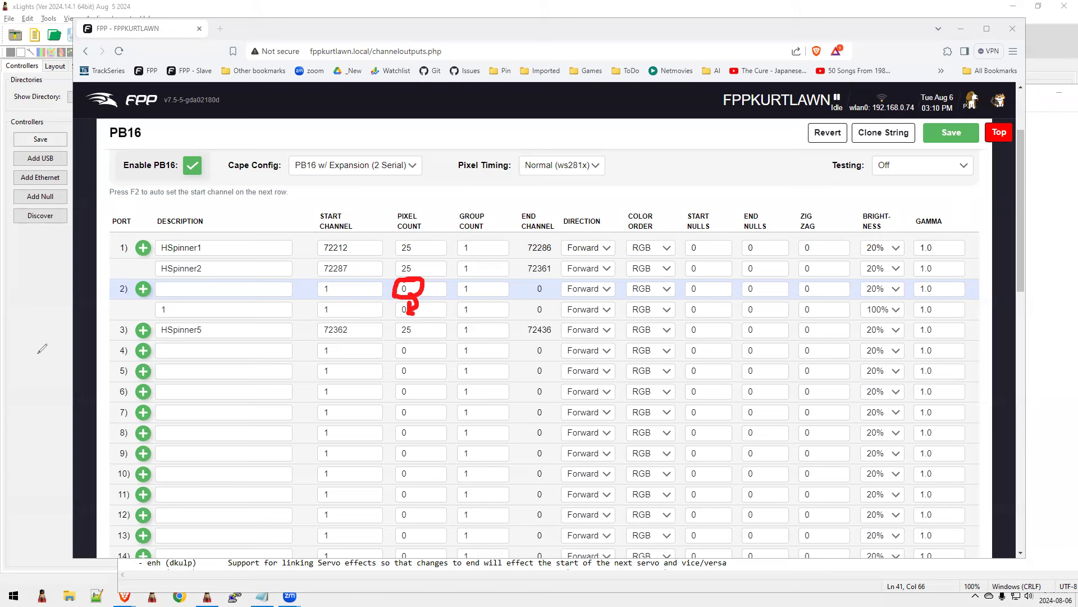
key("e")
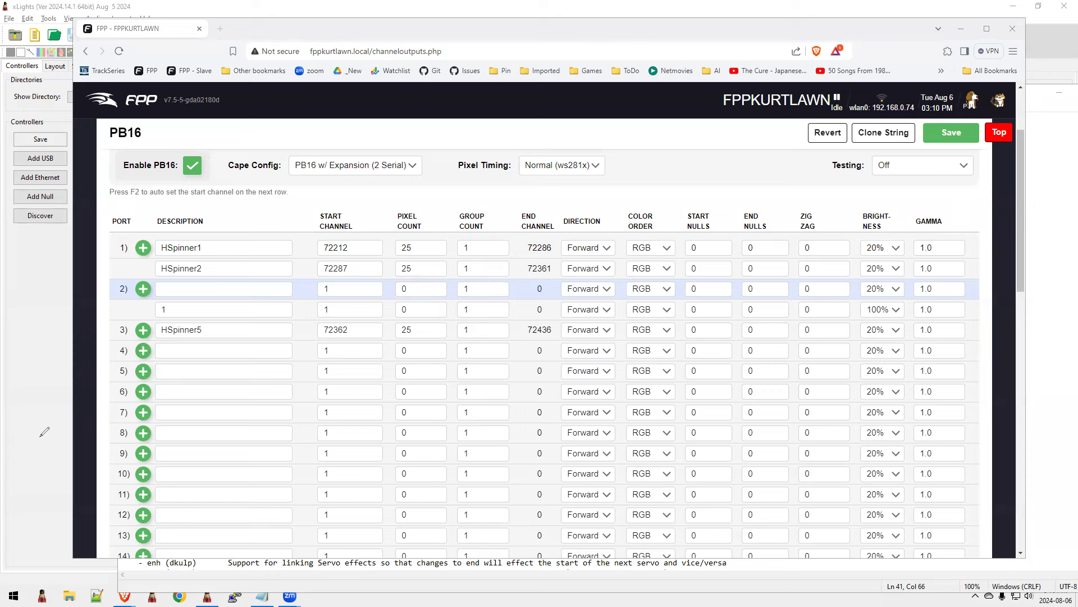
left_click(961, 29)
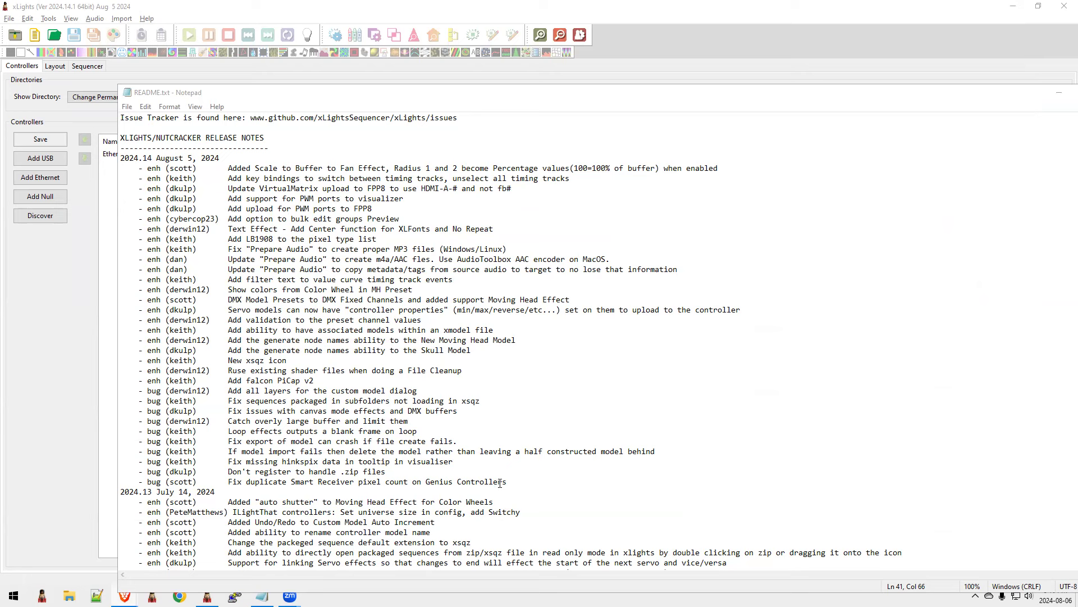
In the README release notes, highlight the entry on .zip file handling and the one on missing hinkspix tooltip data.
left_click_drag(396, 472, 138, 472)
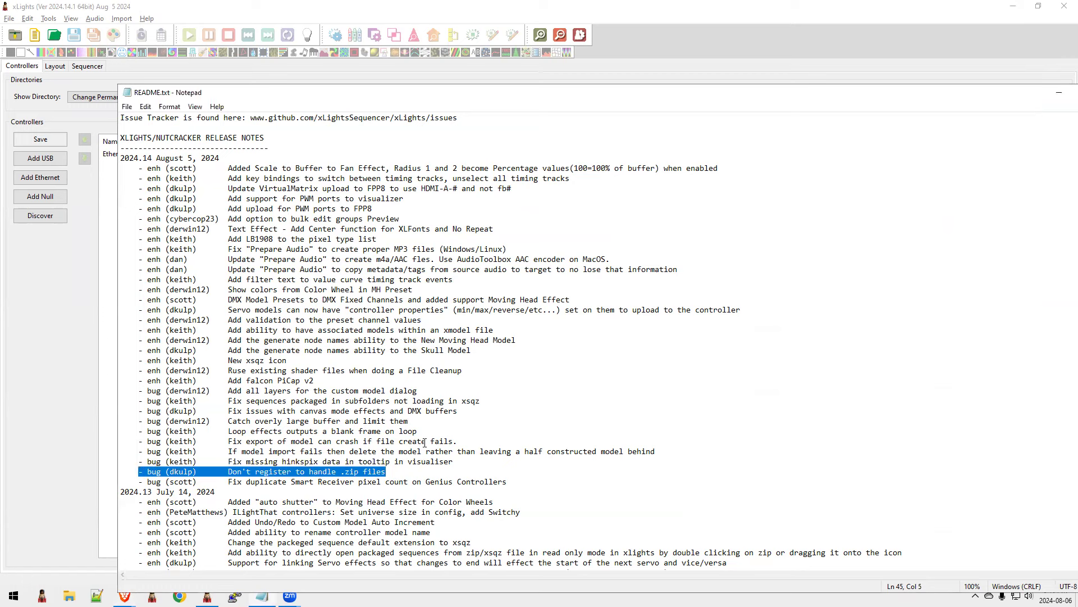
scroll(425, 443, "down", 1)
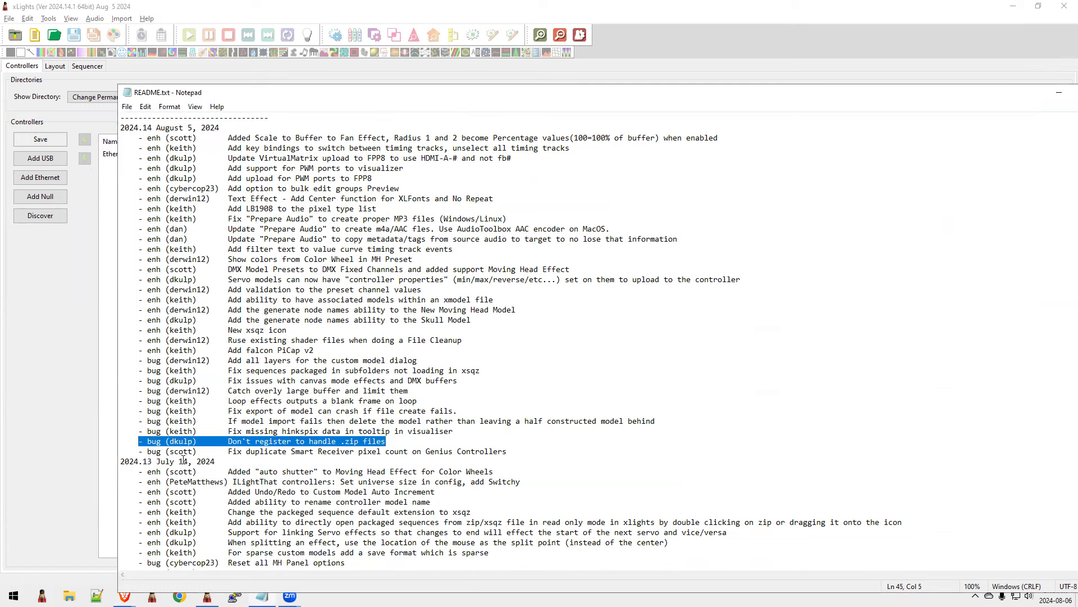
left_click(355, 399)
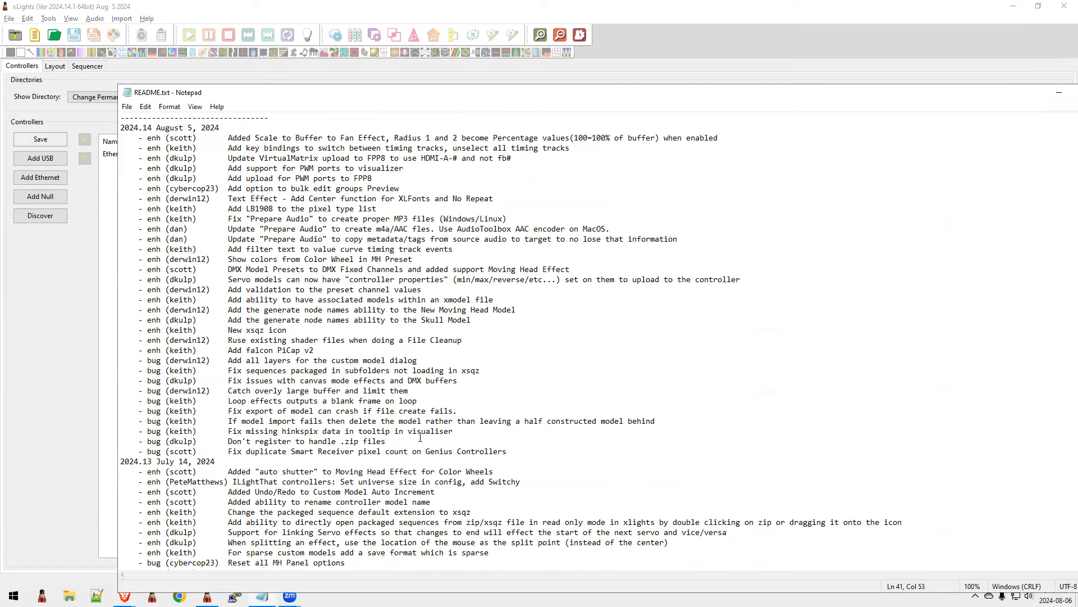
left_click_drag(386, 441, 228, 441)
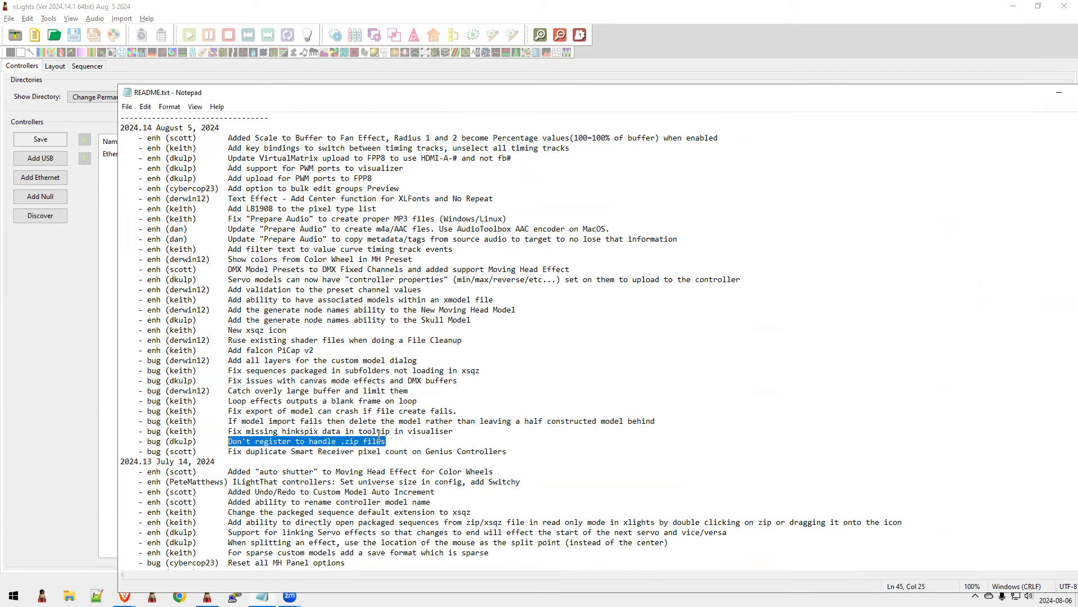
left_click(403, 437)
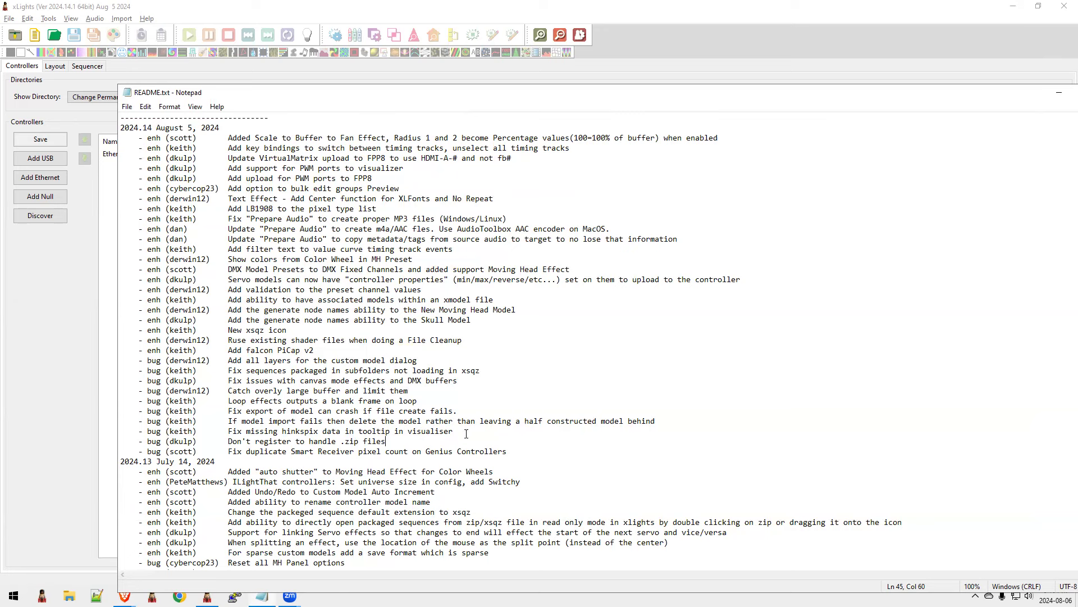
left_click_drag(454, 432, 228, 432)
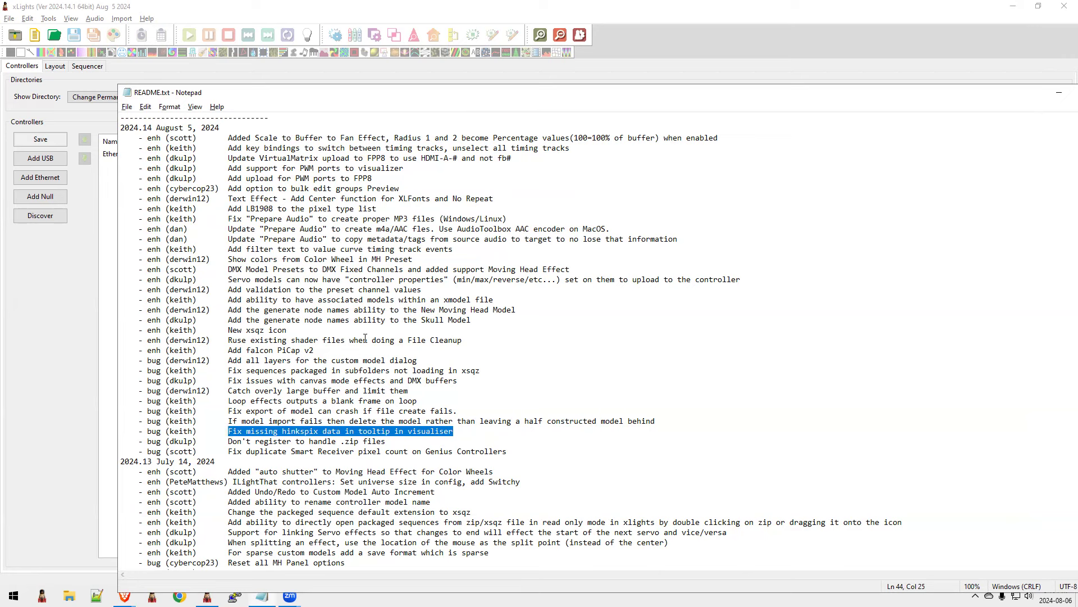
Switch to xLights and open the visualiser for the Ethernet_1 controller to examine its ports and model tooltips.
key("alt+Tab")
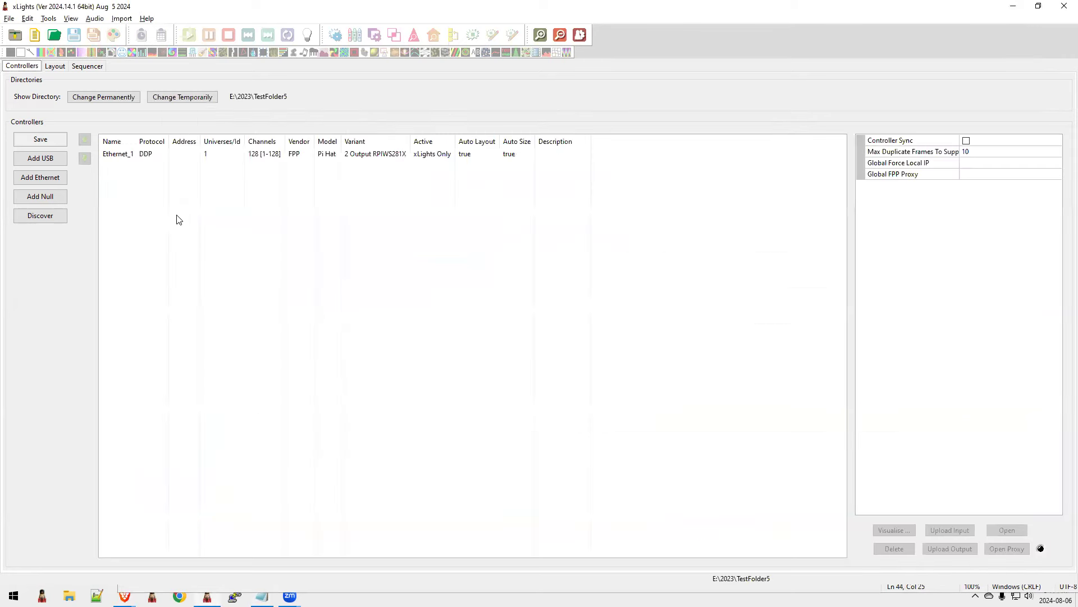
left_click(123, 155)
left_click(893, 530)
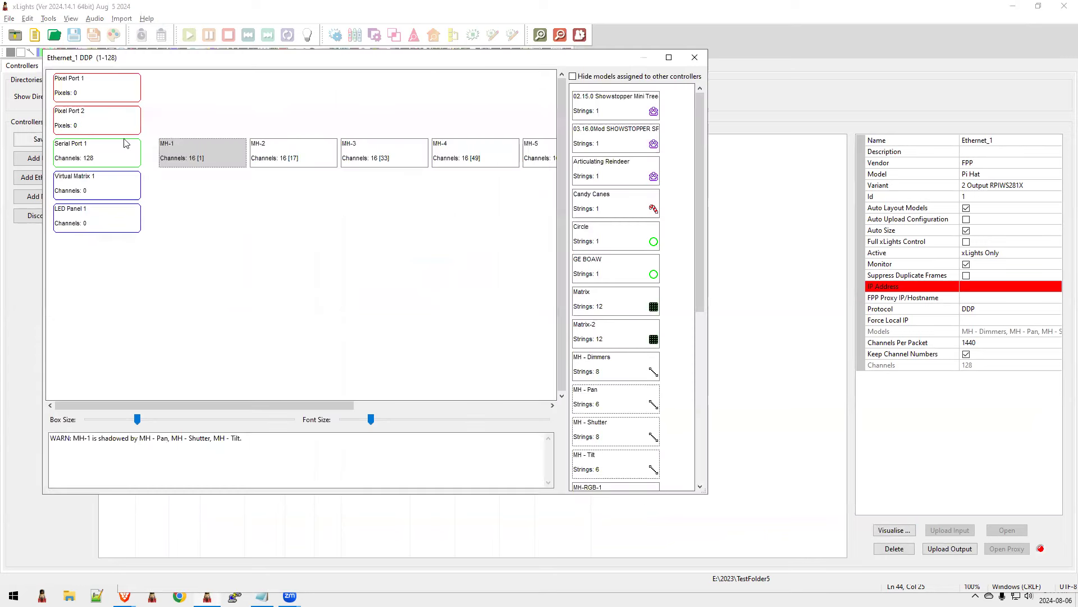
mouse_move(191, 155)
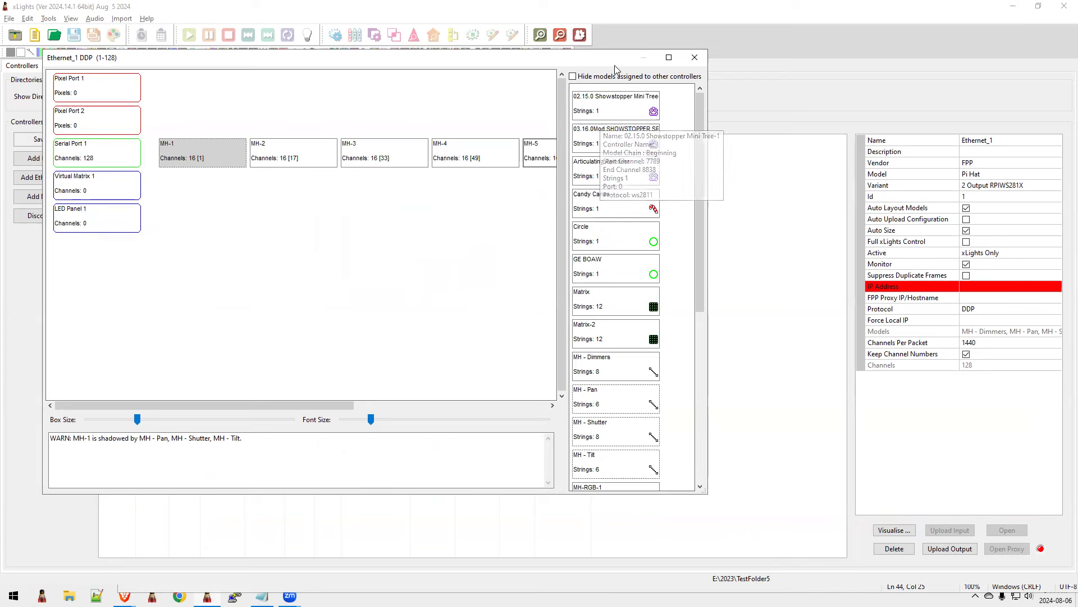
left_click_drag(618, 60, 823, 87)
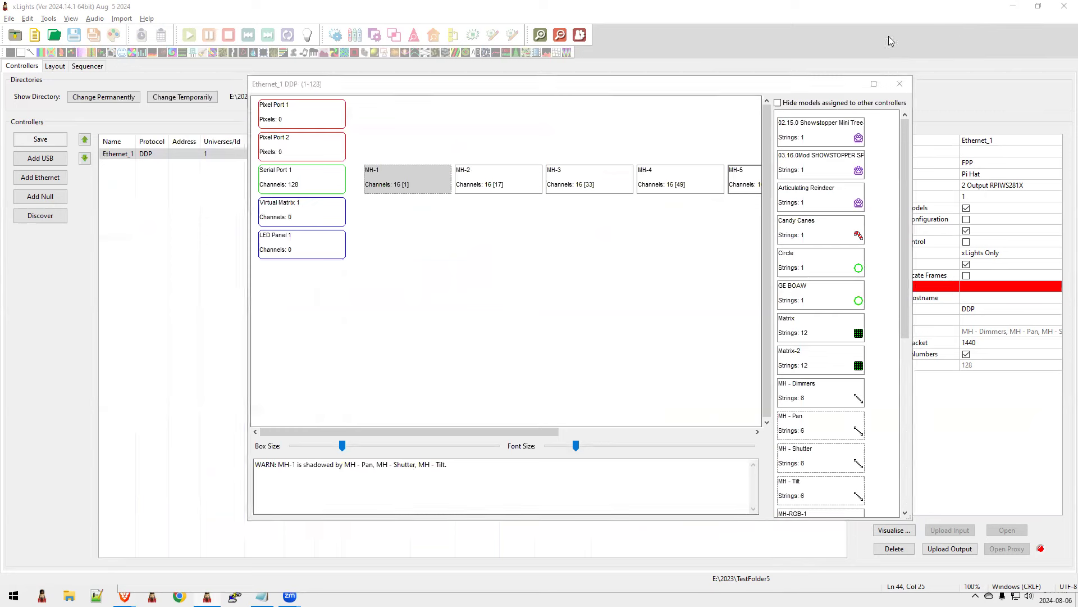
Return to the README release notes and highlight the entry about deleting a model when its import fails.
key("alt+Tab")
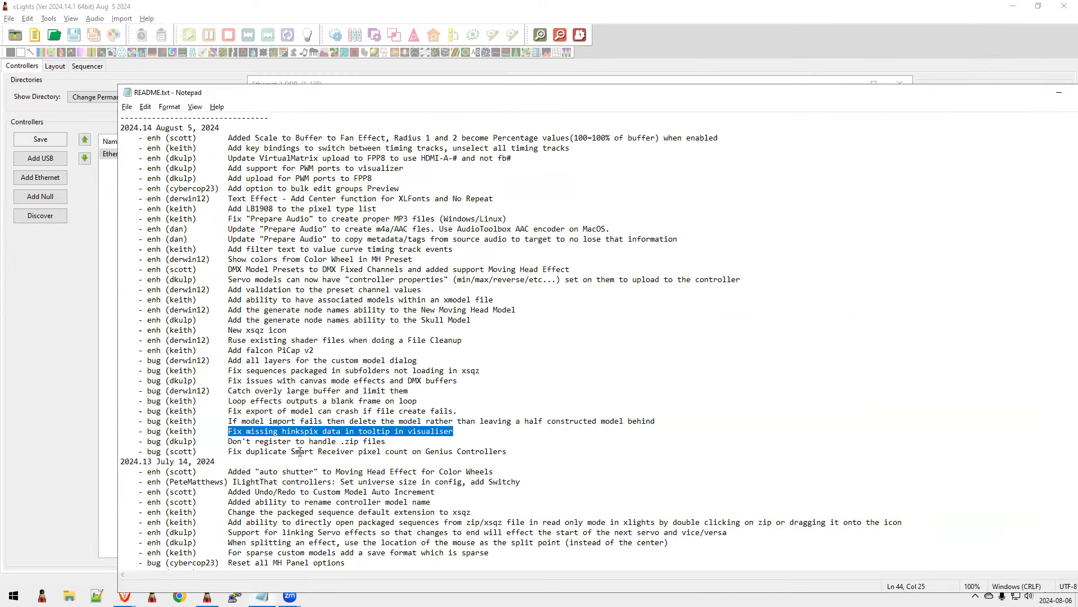
left_click_drag(656, 421, 134, 421)
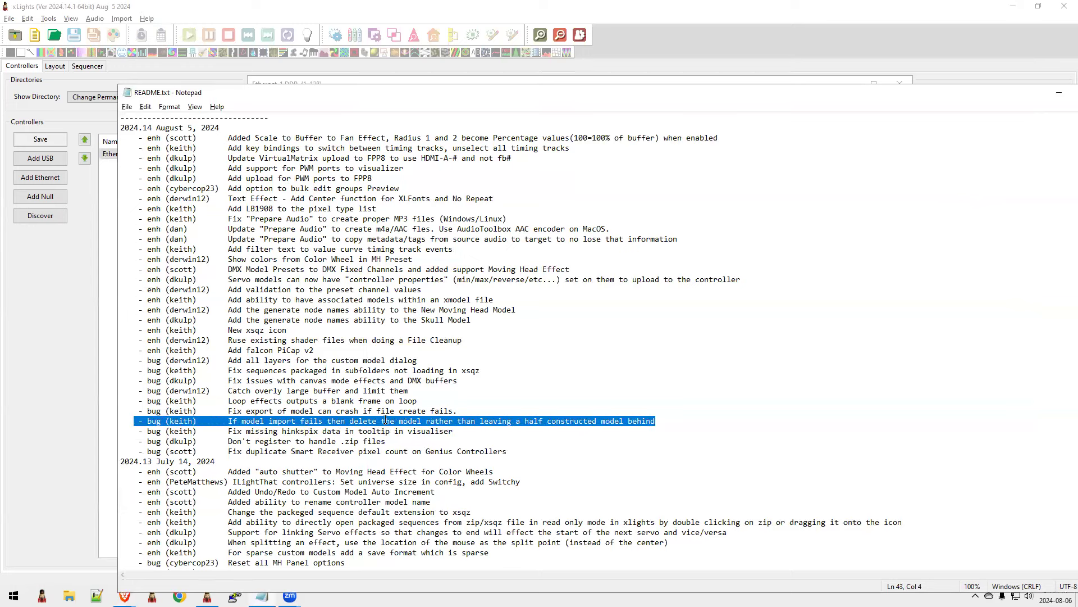
left_click(328, 401)
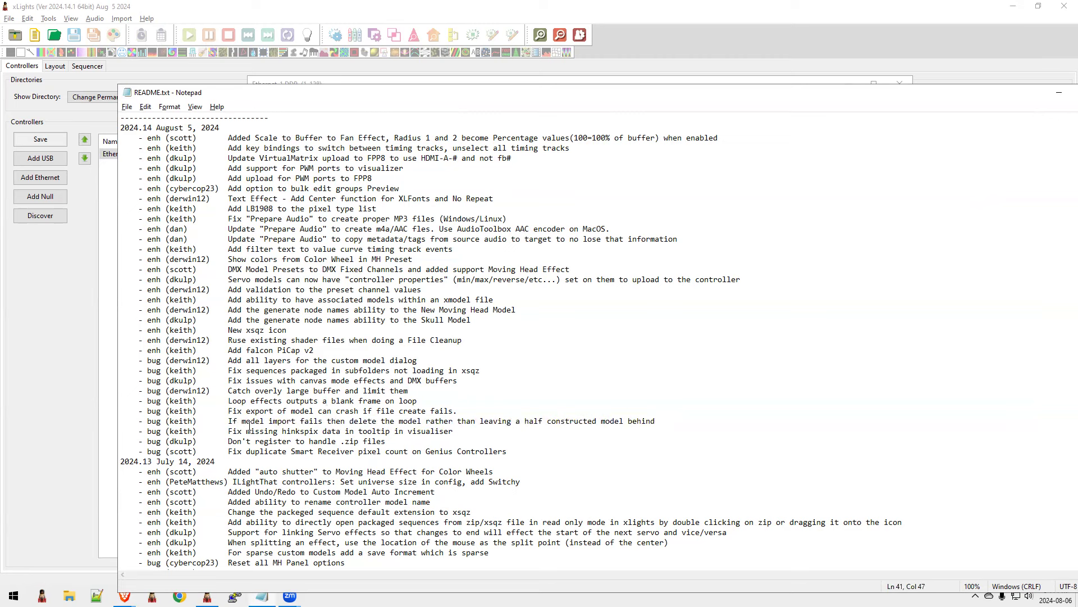
Switch back to xLights, close the Ethernet_1 visualiser and show the model layout.
key("alt+Tab")
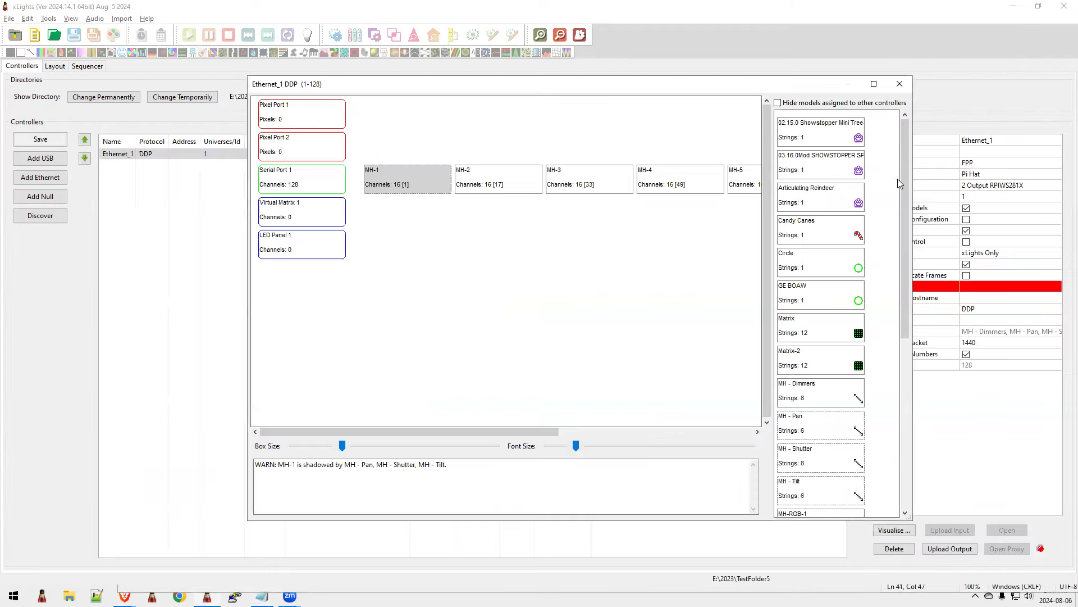
left_click(899, 84)
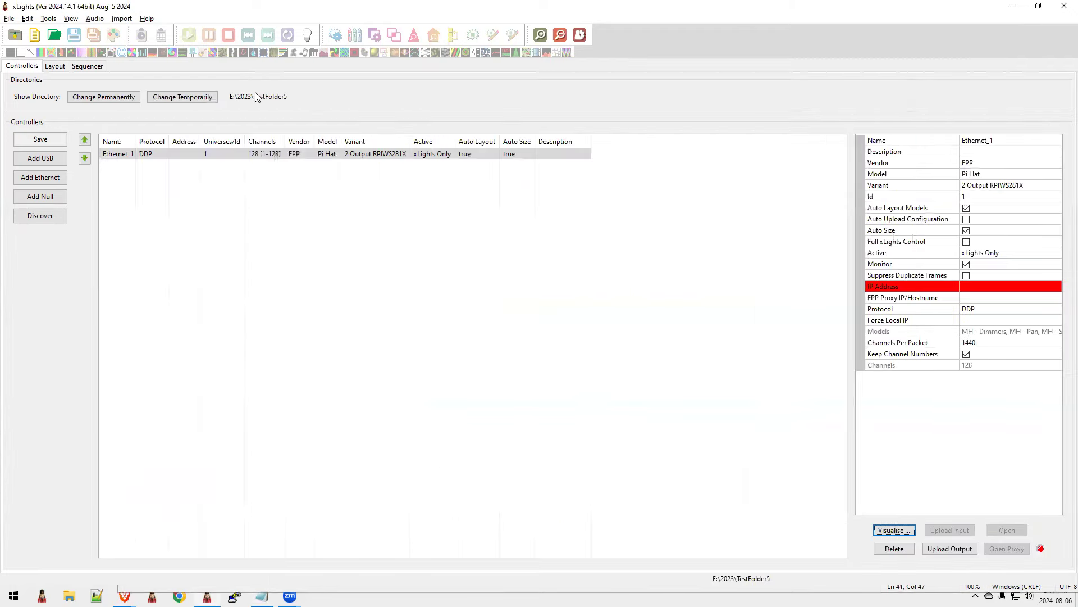
left_click(65, 66)
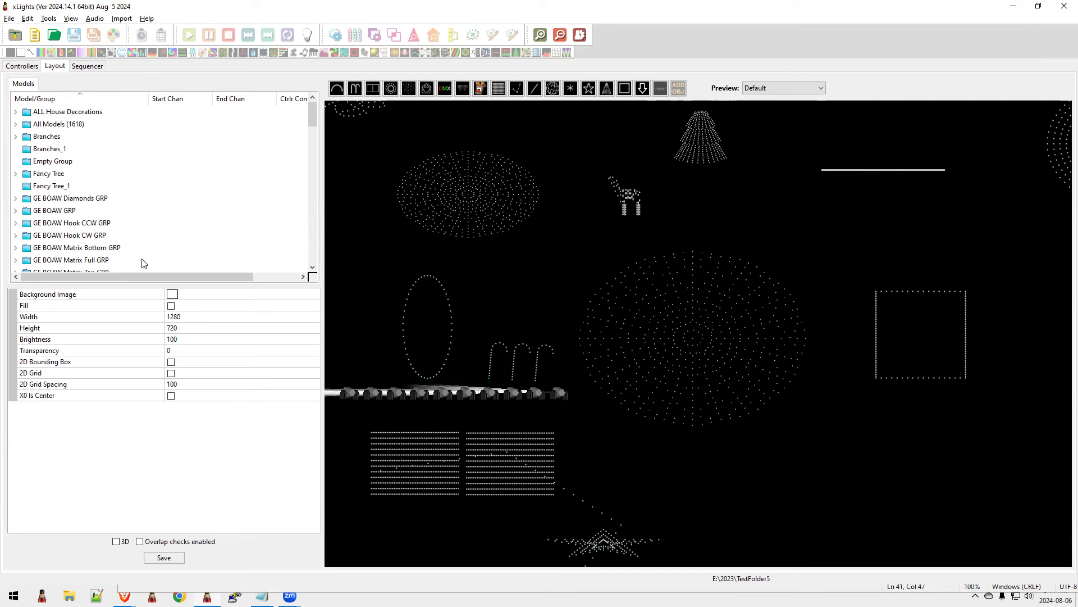
Switch to the README release notes and highlight the entry about model export crashing when file creation fails.
key("alt+Tab")
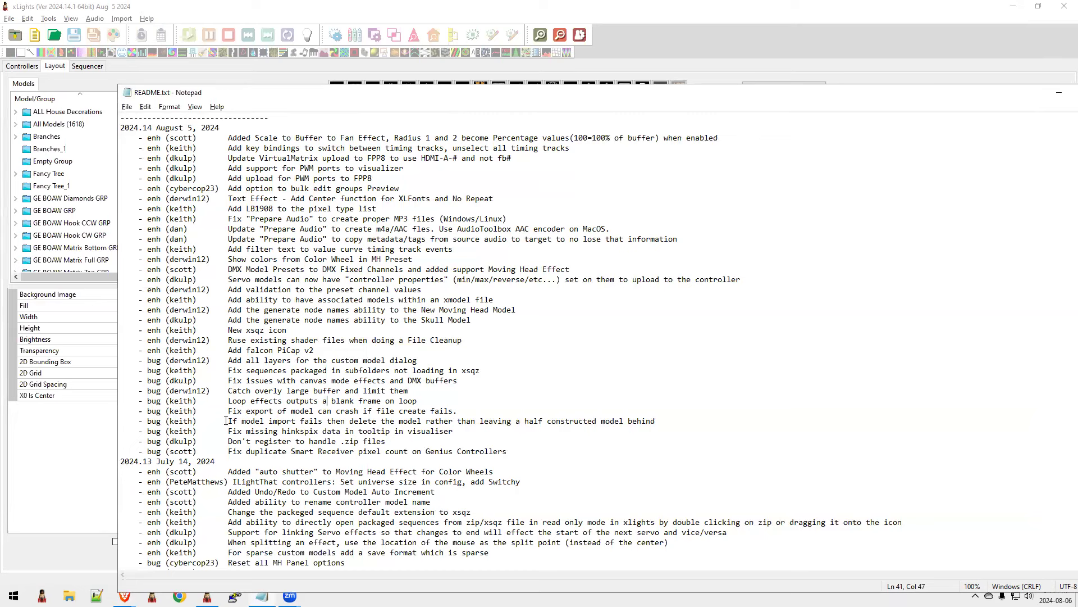
left_click_drag(467, 411, 220, 411)
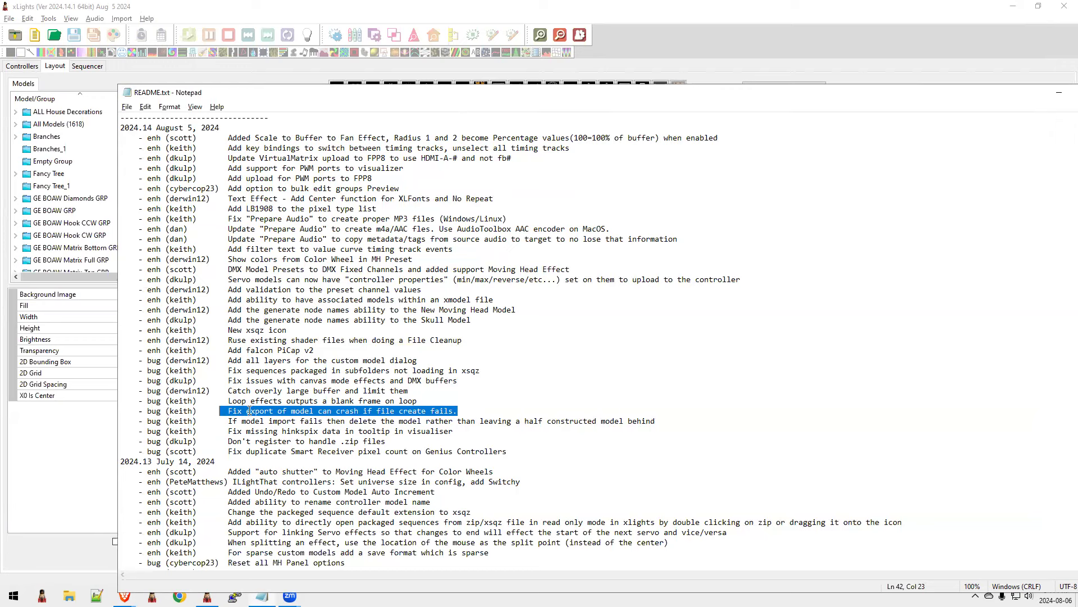
Back in xLights, cancel the model file chooser and show the export option for the 03.16.0Mod SHOWSTOPPER SPINNER model.
key("alt+Tab")
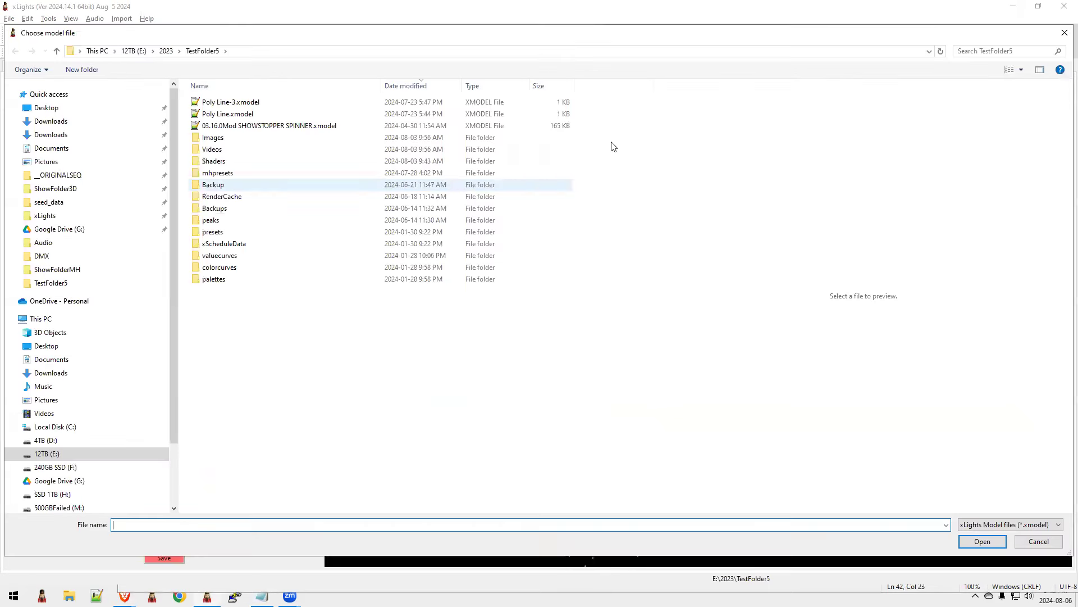
left_click(1038, 541)
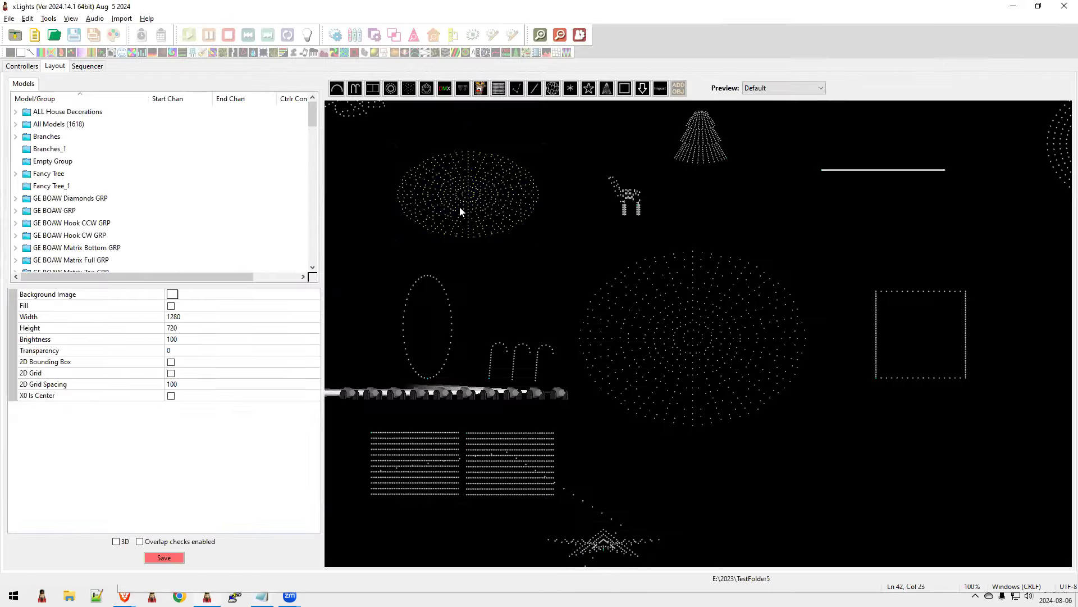
left_click(460, 208)
right_click(460, 208)
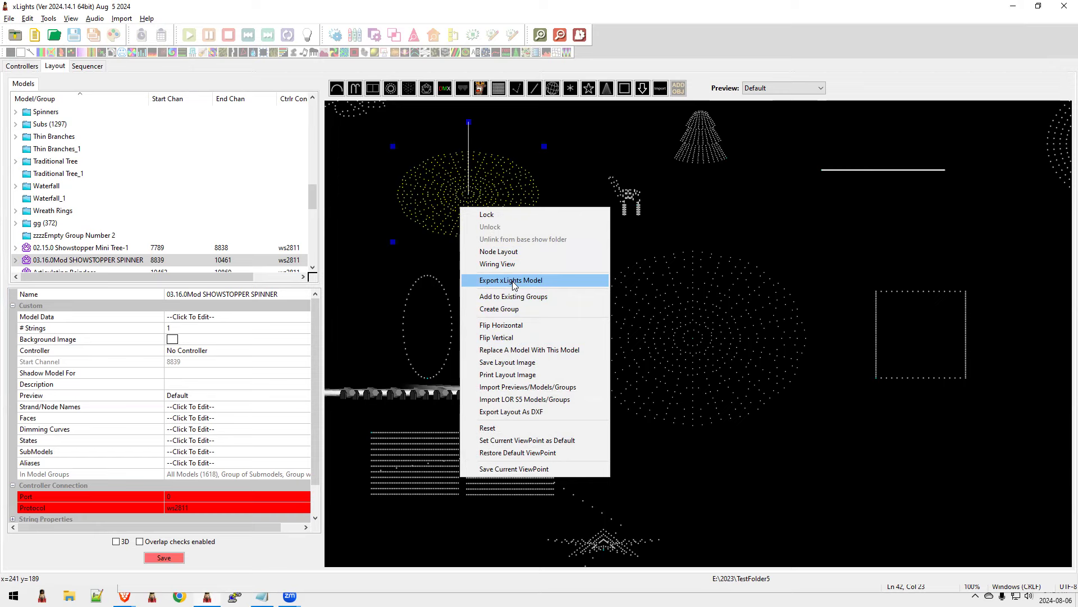
Switch to the README release notes and highlight the entry about loop effects outputting a blank frame.
key("alt+Tab")
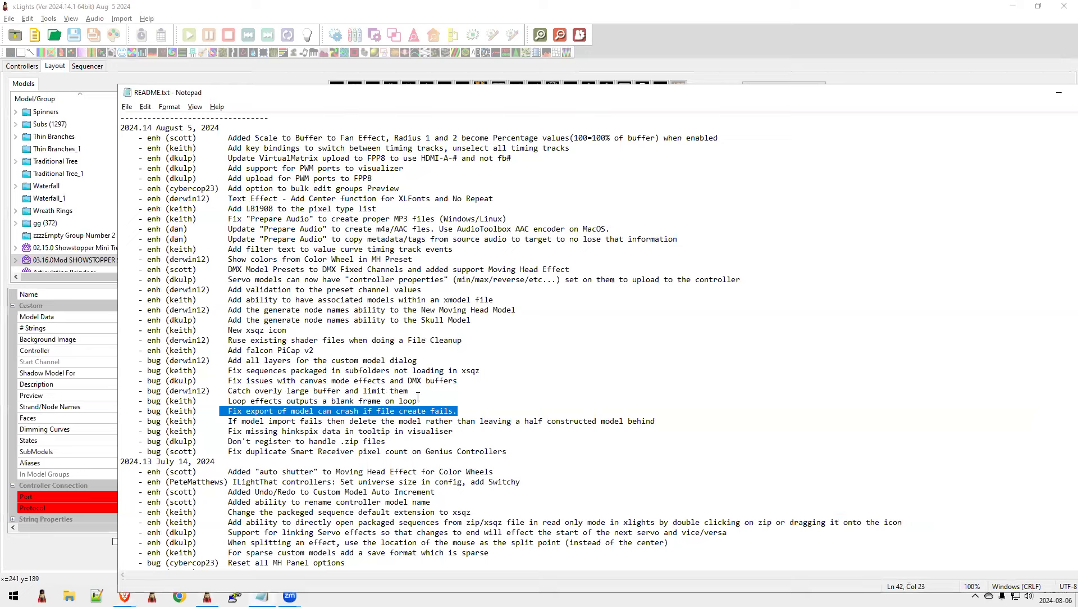
left_click_drag(430, 400, 138, 399)
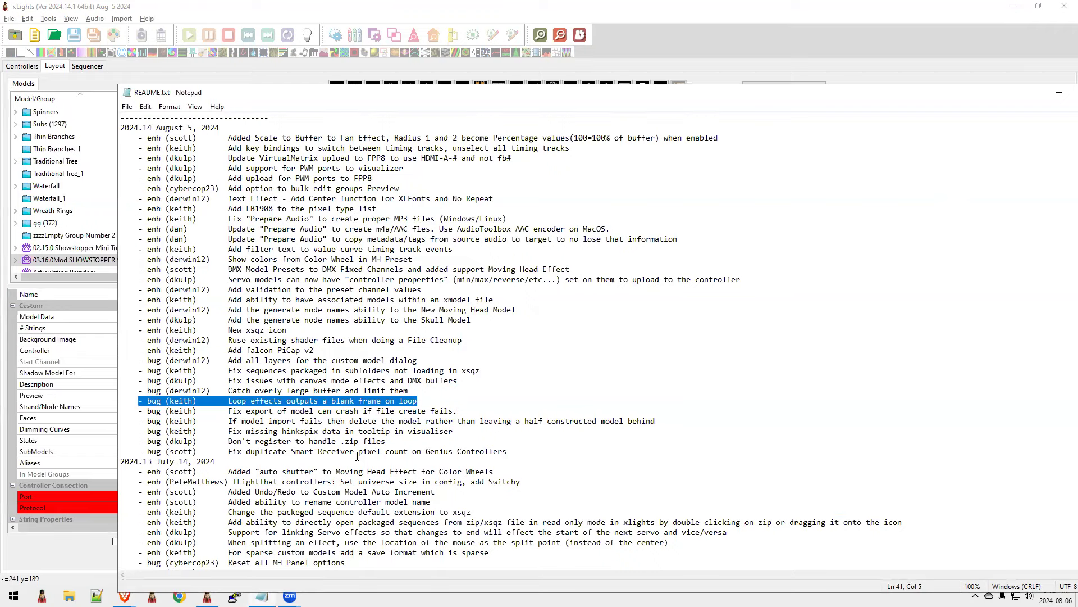
In xLights, create a new sequence and place a Bars effect on the Subs group from about 12.55 to 29.5 seconds.
key("alt+Tab")
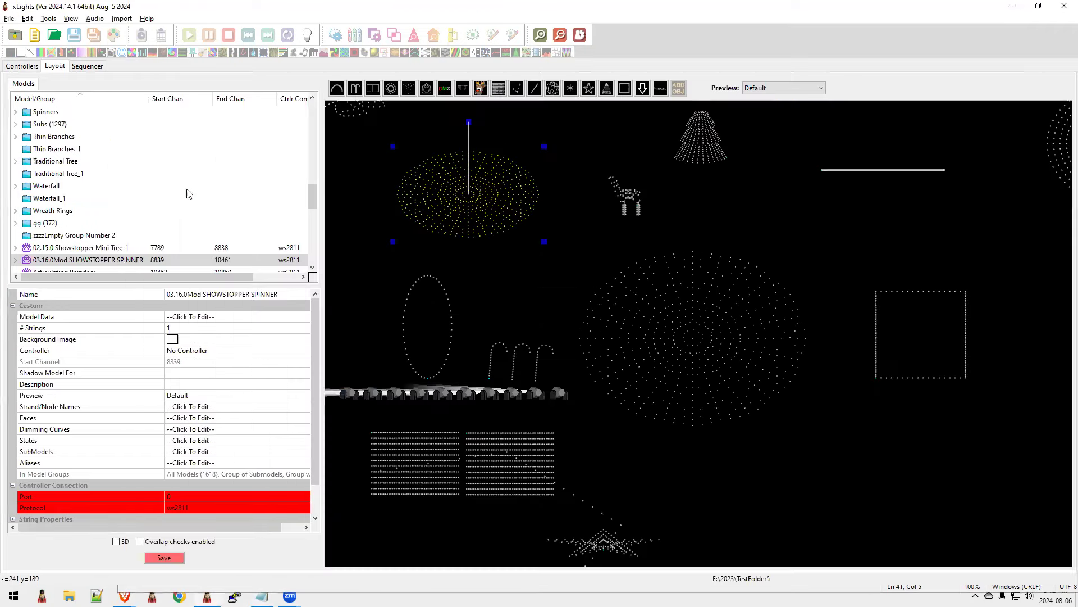
left_click(32, 35)
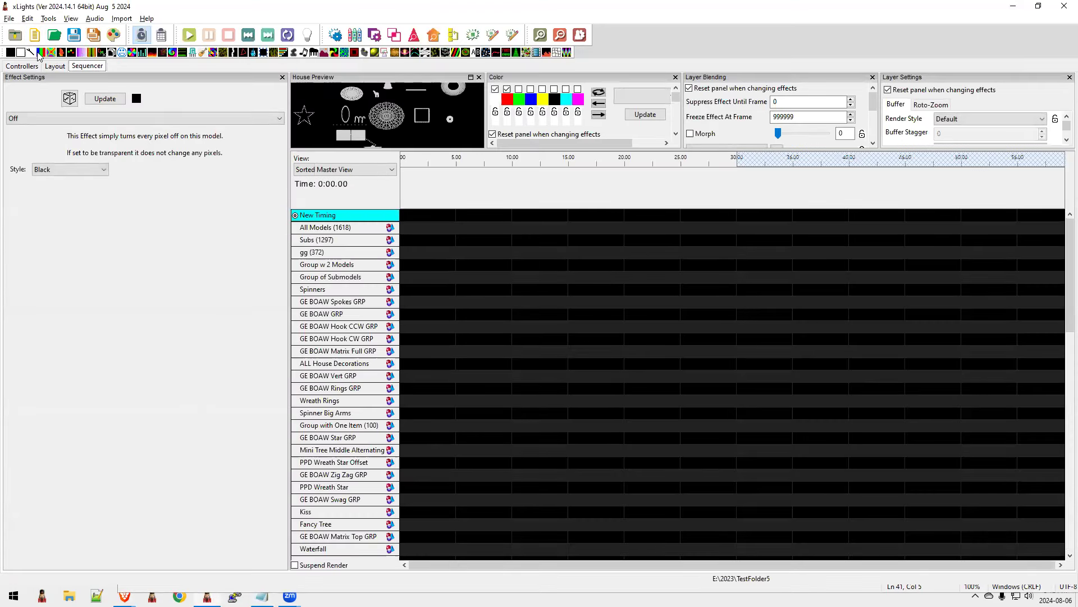
left_click_drag(41, 52, 730, 240)
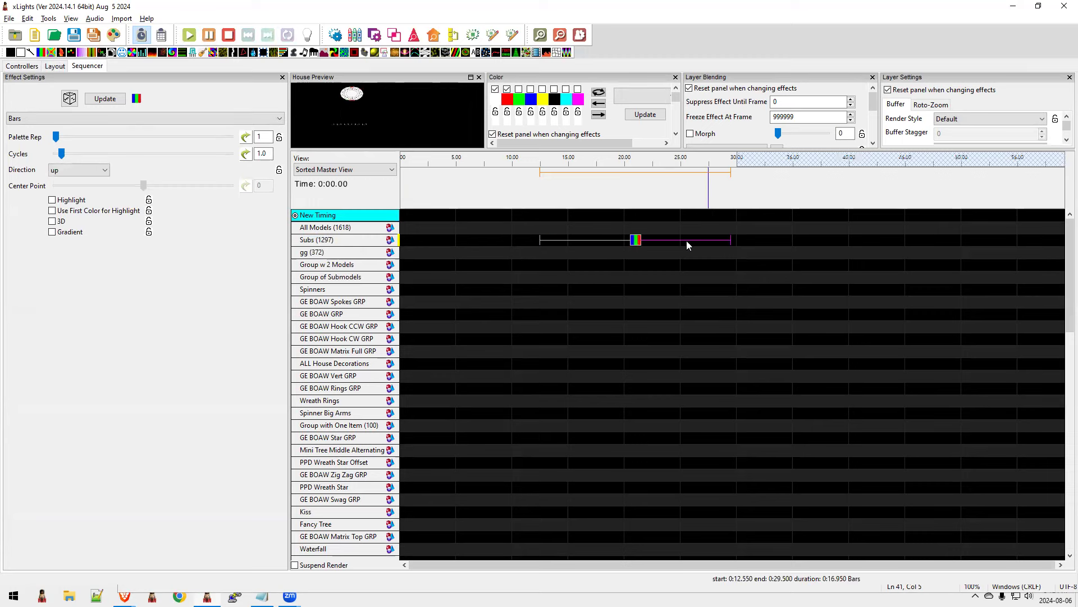
left_click(638, 242)
left_click(637, 242)
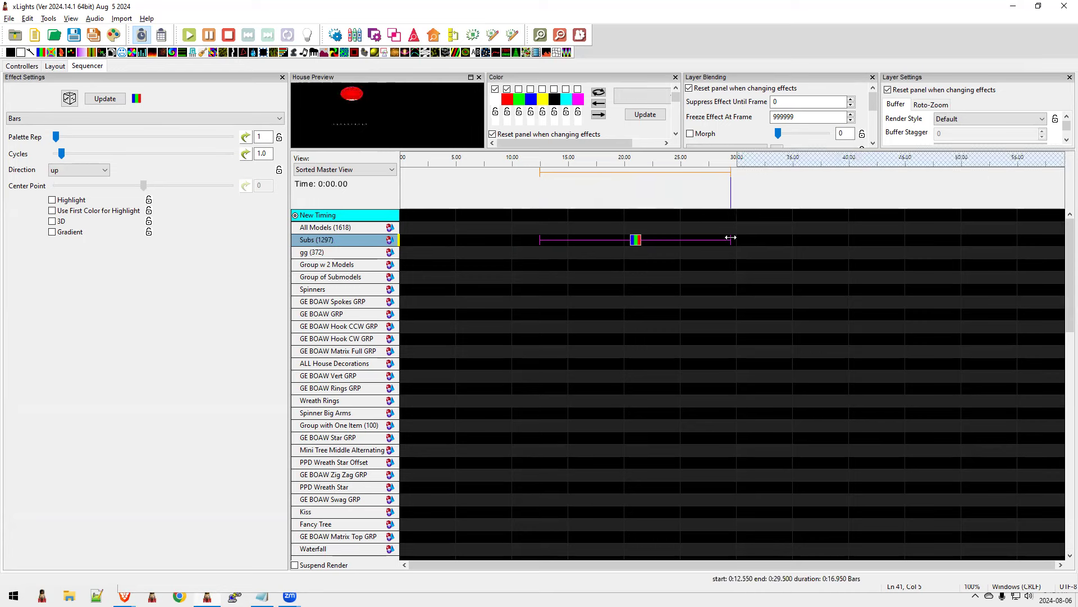
Delete the Bars effect from the Subs group and place one on the Star model from about 2.35 to 7.75 seconds.
left_click(635, 240)
key("Delete")
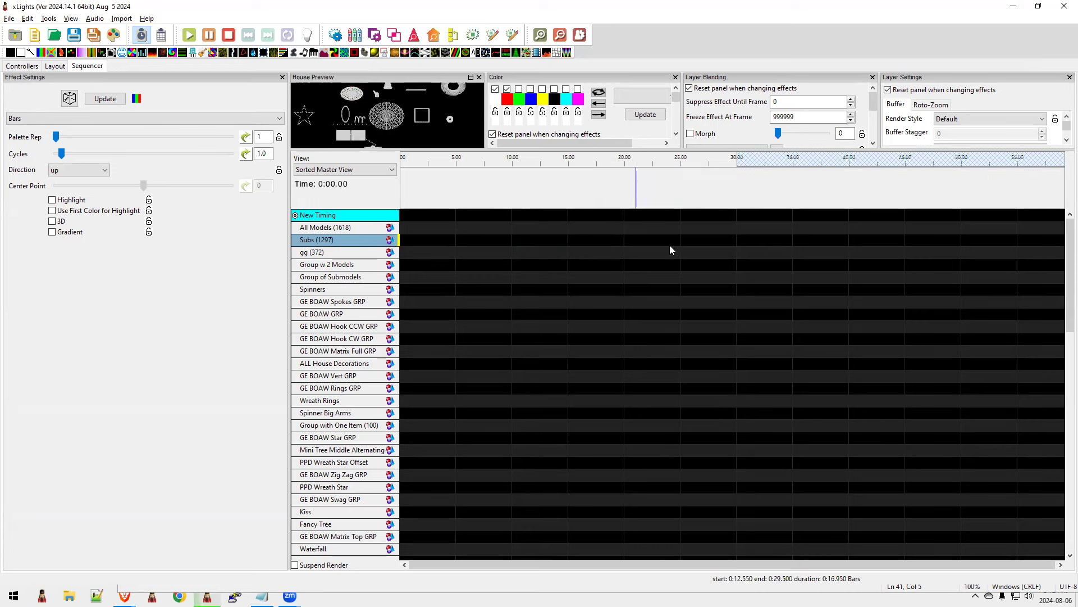
left_click_drag(1070, 264, 1070, 483)
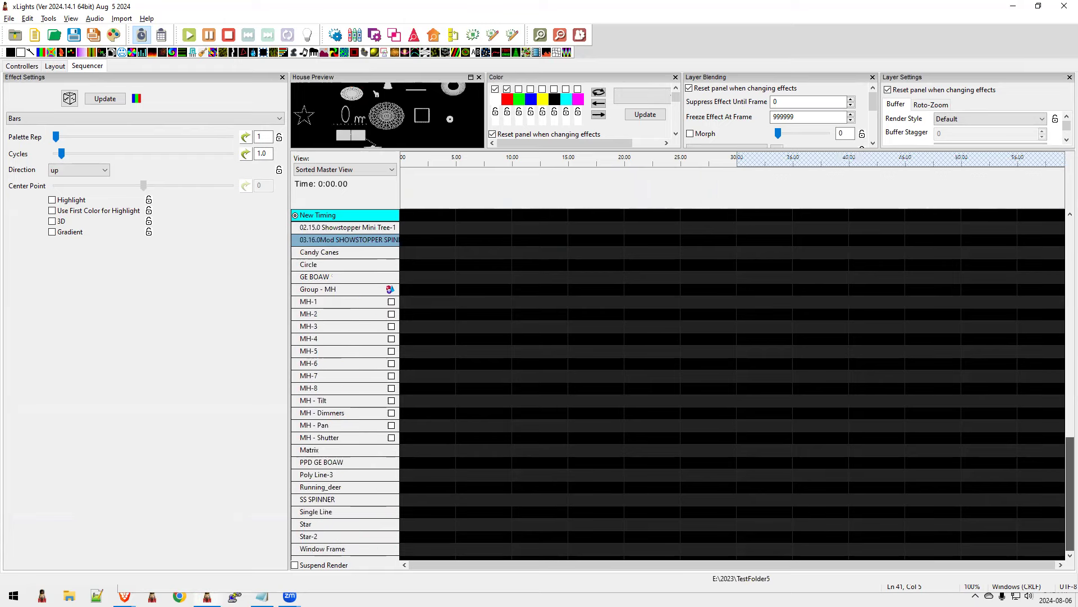
left_click_drag(40, 53, 416, 499)
left_click_drag(430, 487, 487, 524)
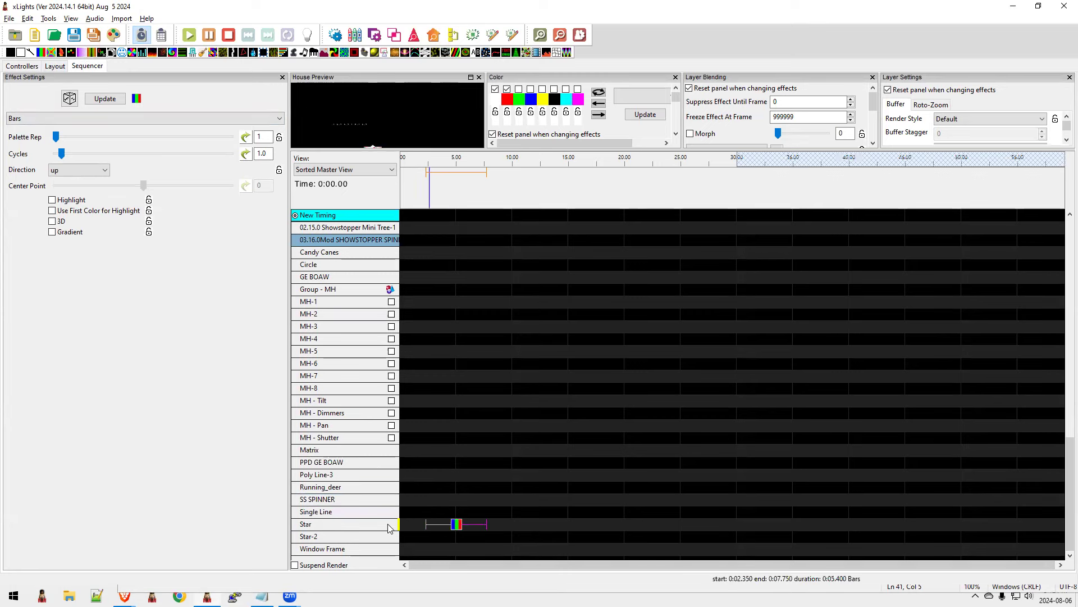
Expand the Star model into its strands and Strand 1 into its nodes to examine the rendered colours.
double_click(362, 527)
scroll(395, 509, "down", 1)
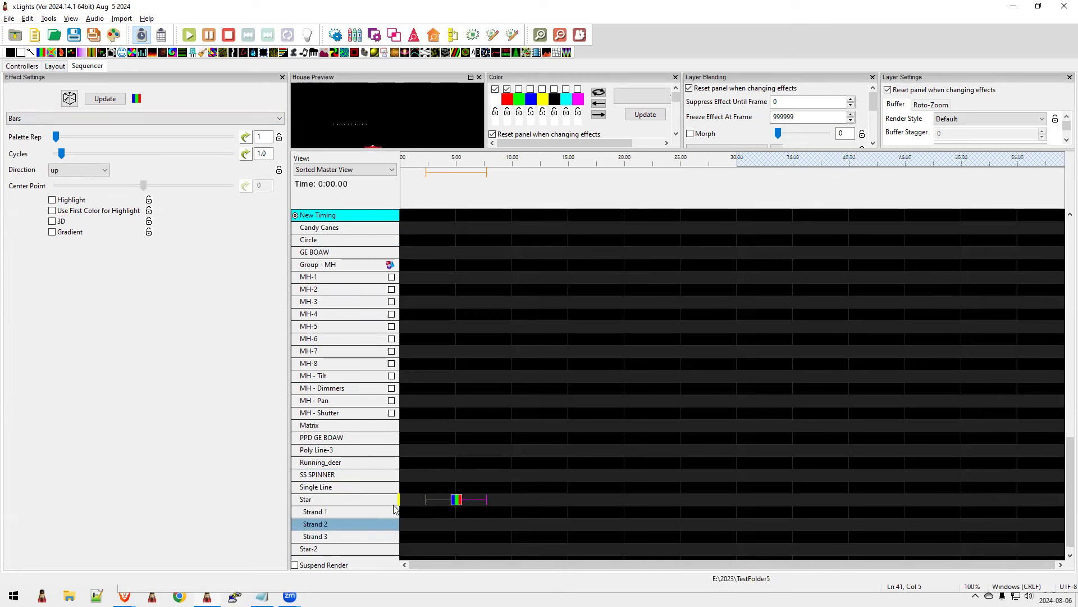
double_click(340, 512)
scroll(575, 438, "down", 4)
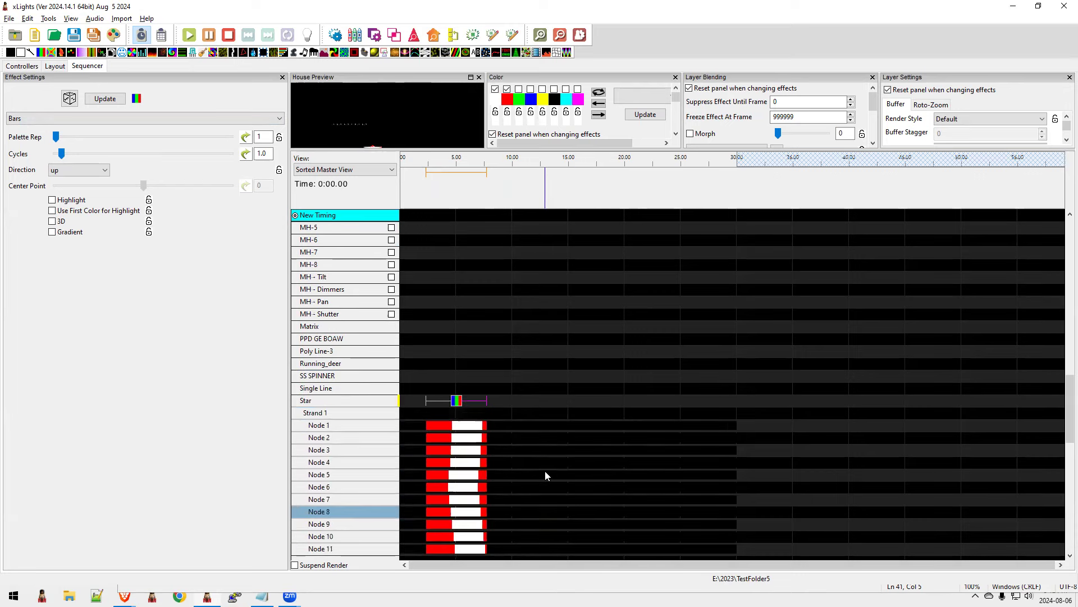
scroll(545, 476, "down", 2)
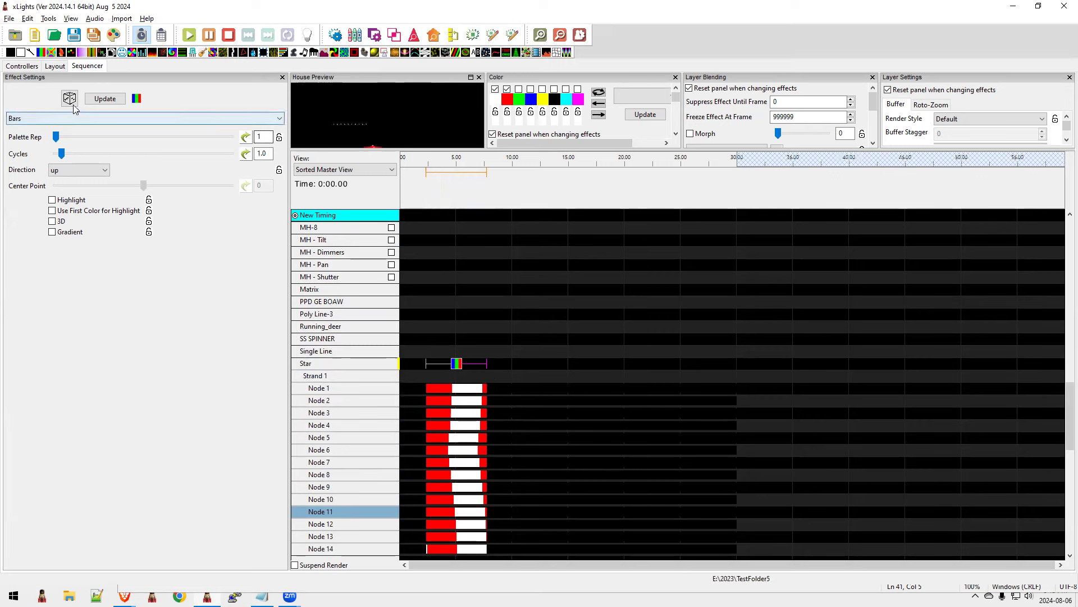
Place an On effect on Star directly after the Bars effect, ending at about 9.15 seconds, and inspect the transition closely.
left_click_drag(20, 52, 486, 369)
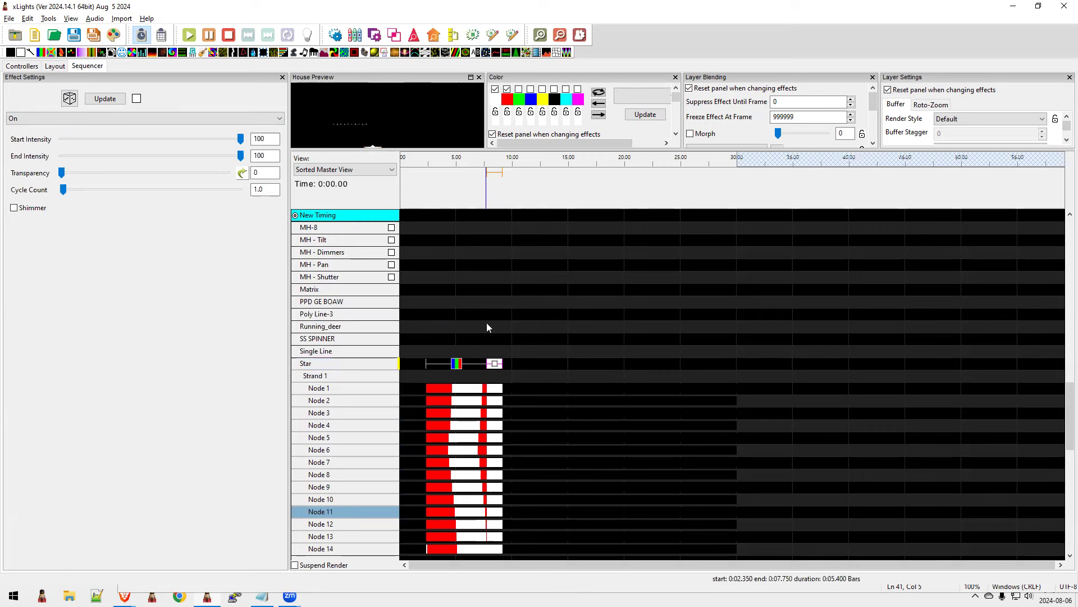
left_click(477, 194)
scroll(478, 194, "up", 3)
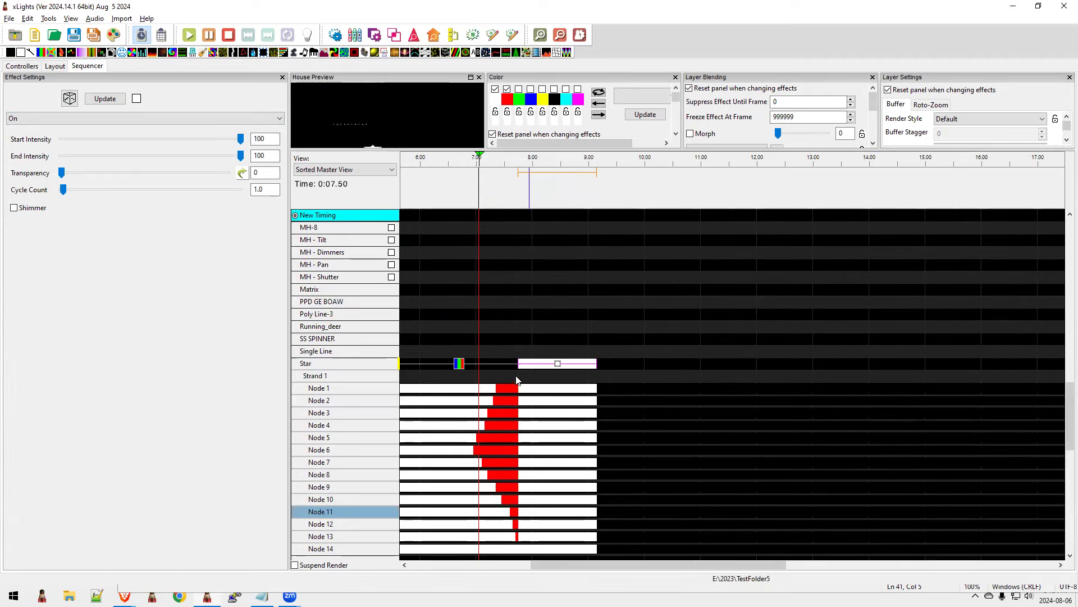
Switch to the README release notes and highlight the entry about catching and limiting overly large buffers.
key("alt+Tab")
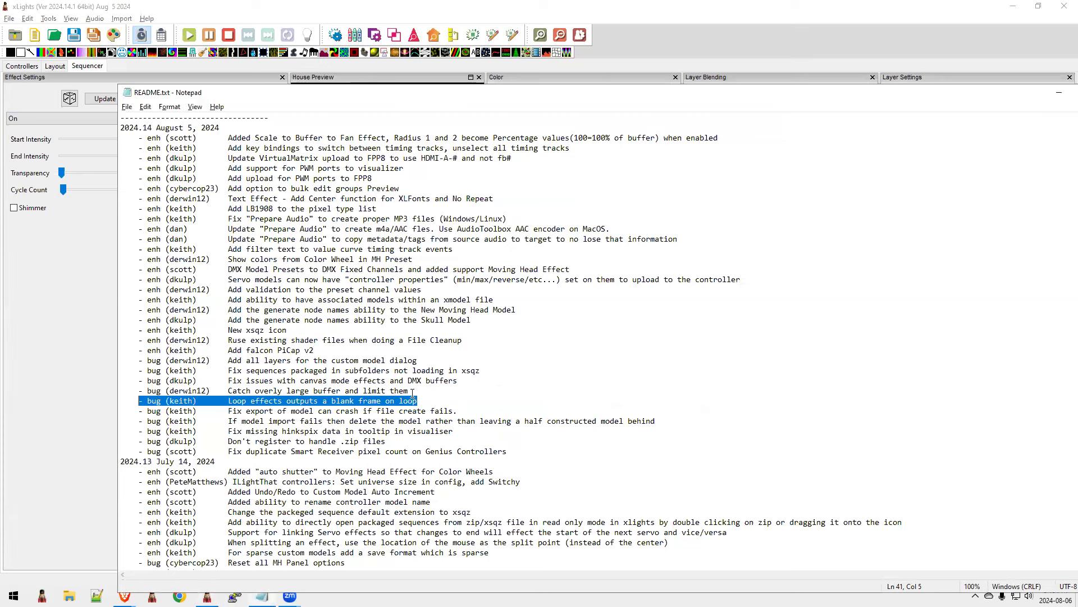
left_click(413, 394)
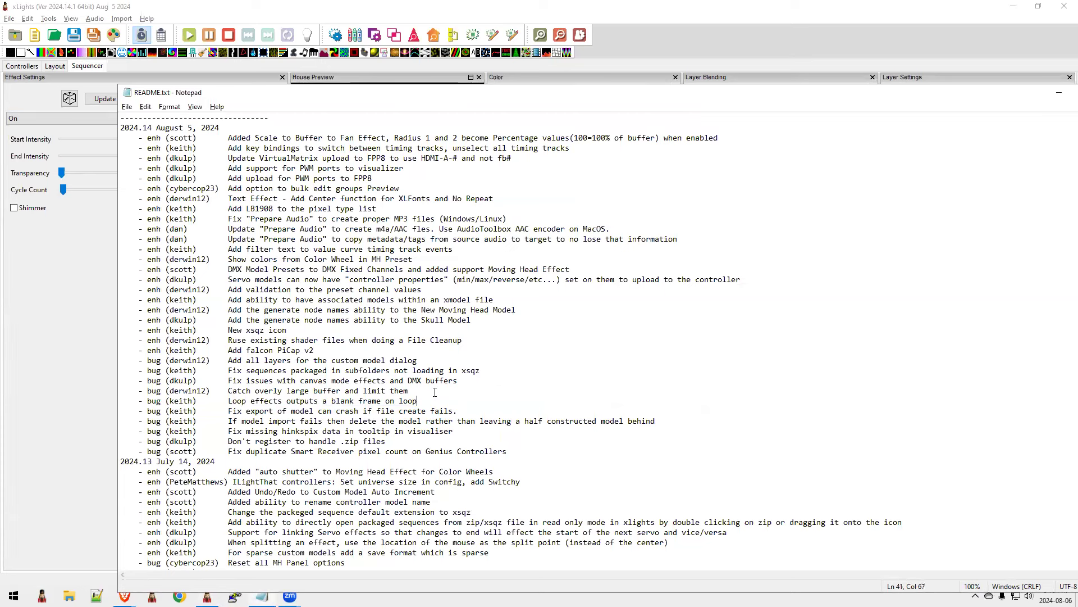
left_click(456, 381)
left_click_drag(425, 388, 128, 388)
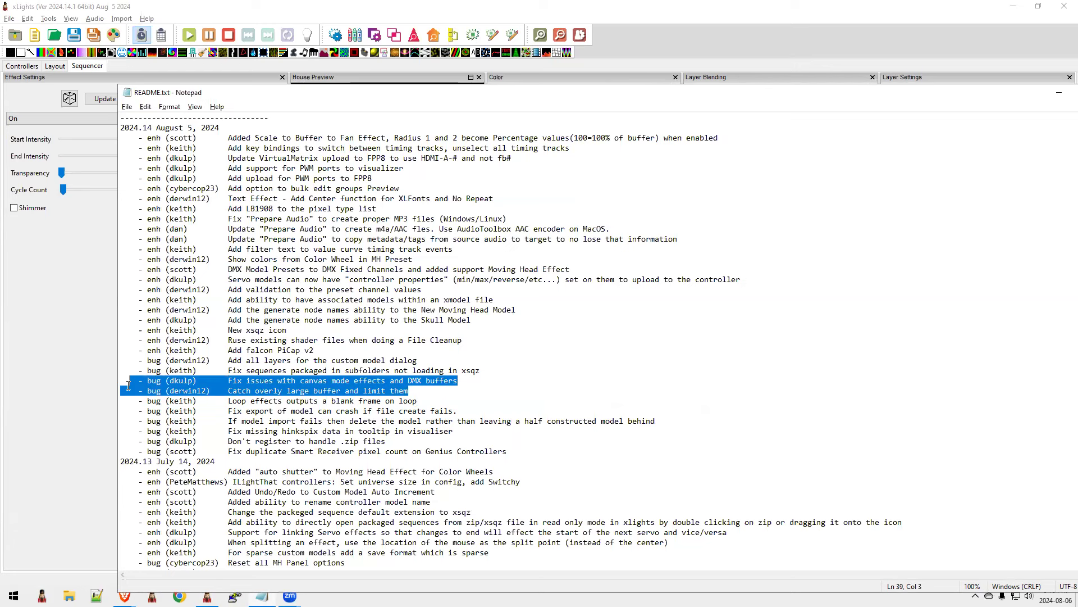
left_click(296, 391)
left_click_drag(415, 390, 142, 399)
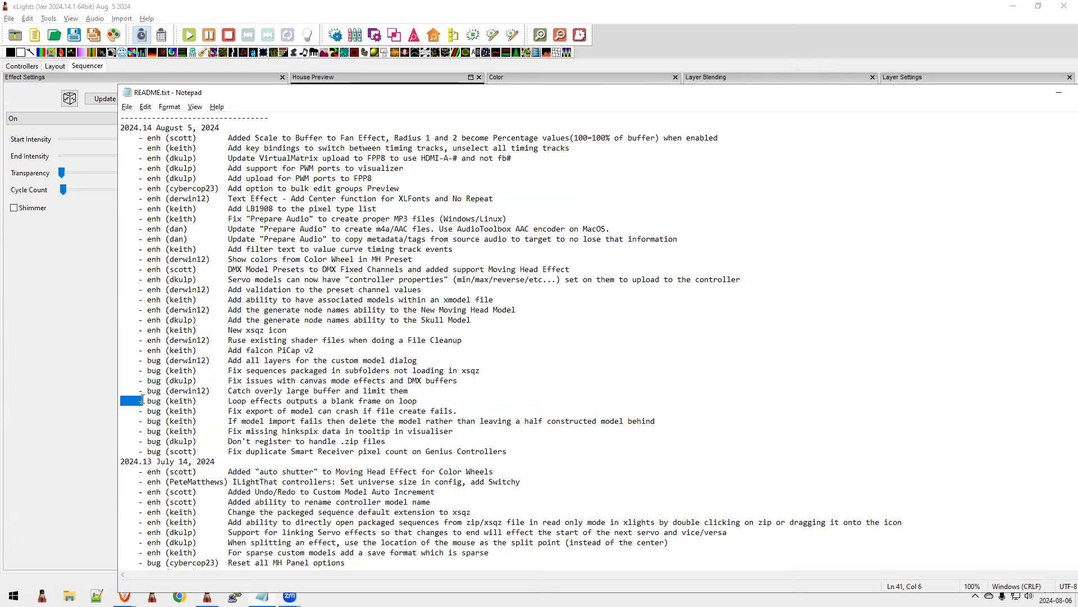
left_click(269, 392)
left_click_drag(416, 394, 147, 393)
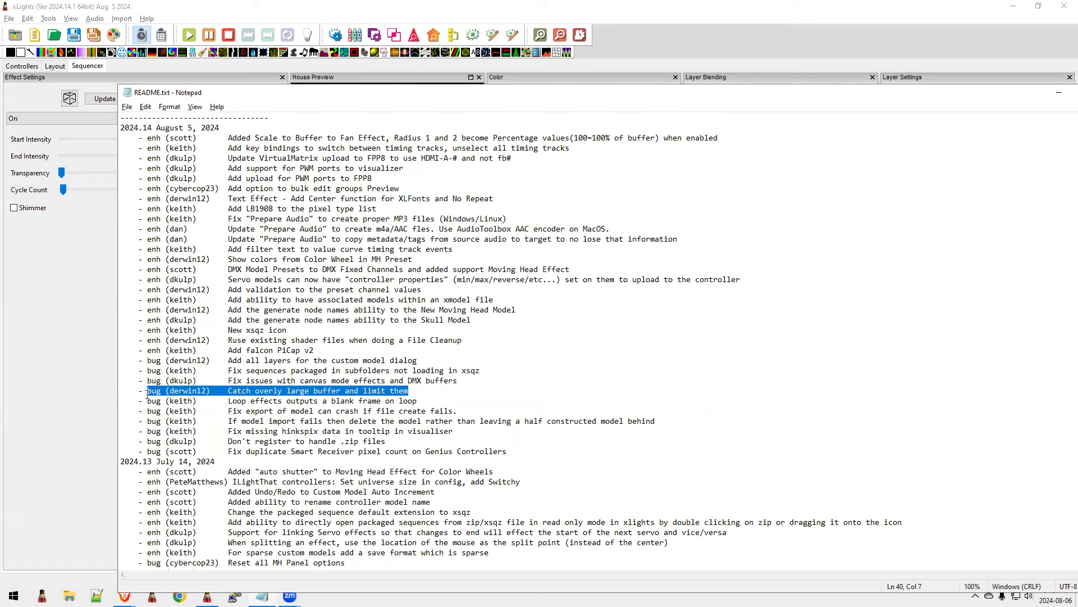
In the xLights layout, set the ALL House Decorations group's center offset to 5000 for both X and Y.
key("alt+Tab")
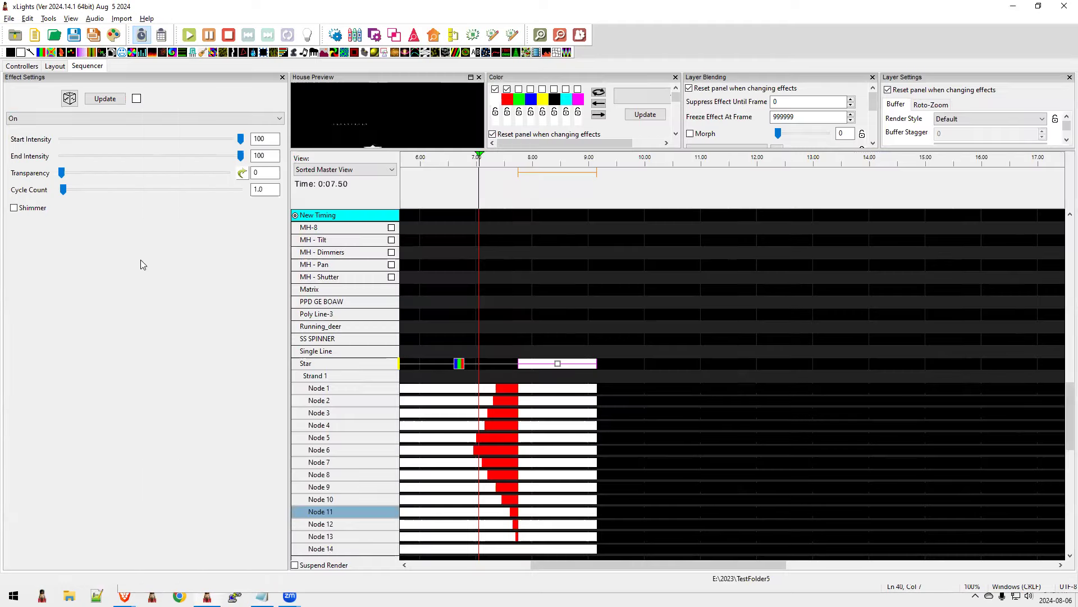
left_click(53, 68)
scroll(55, 144, "up", 5)
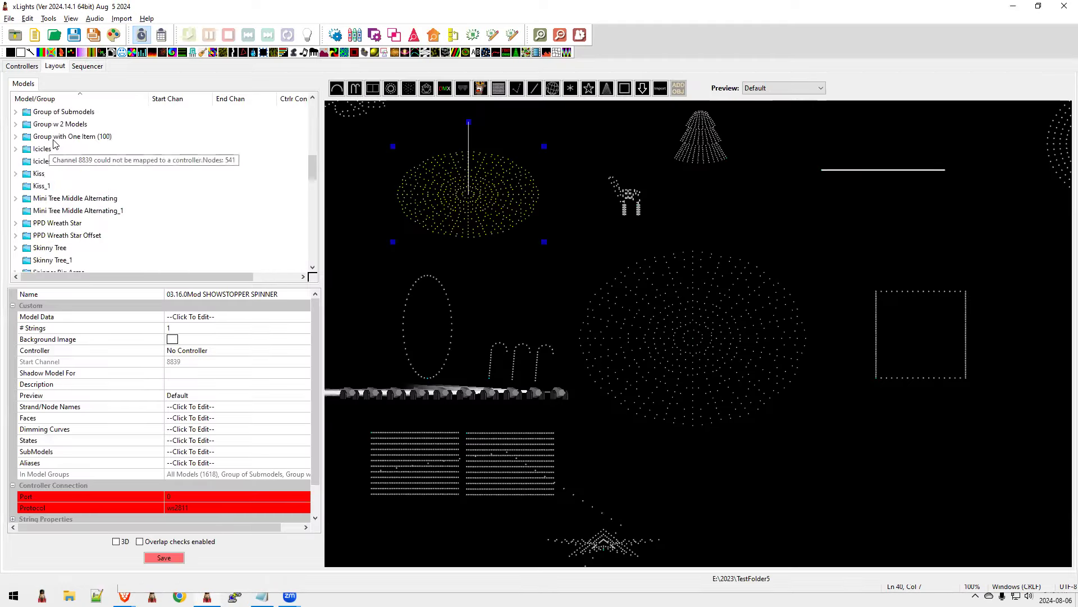
scroll(54, 144, "up", 8)
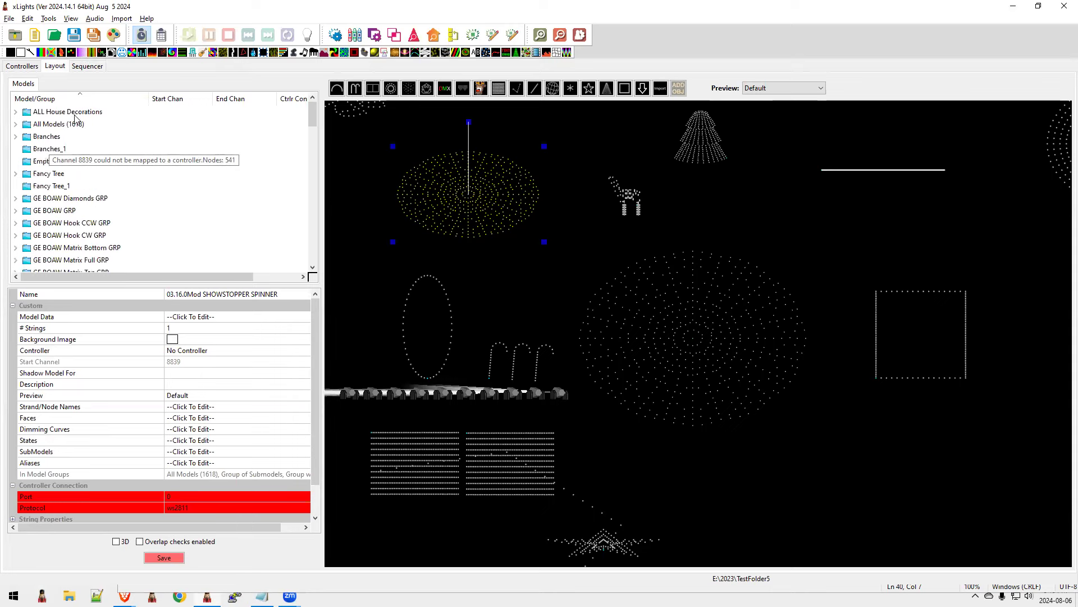
left_click(70, 114)
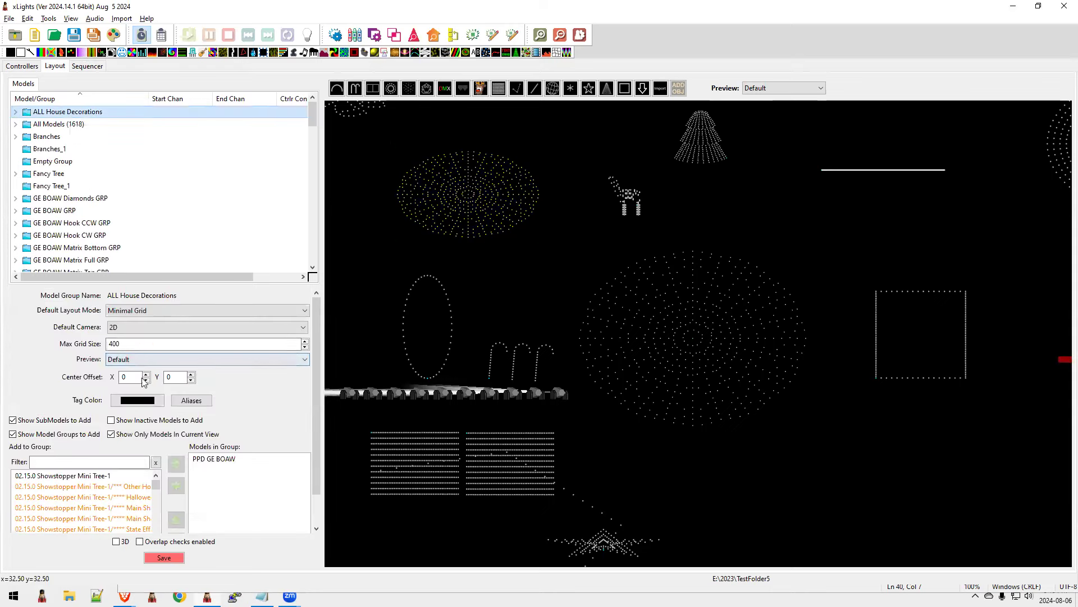
left_click(114, 343)
left_click(126, 377)
type("5000")
key("Tab")
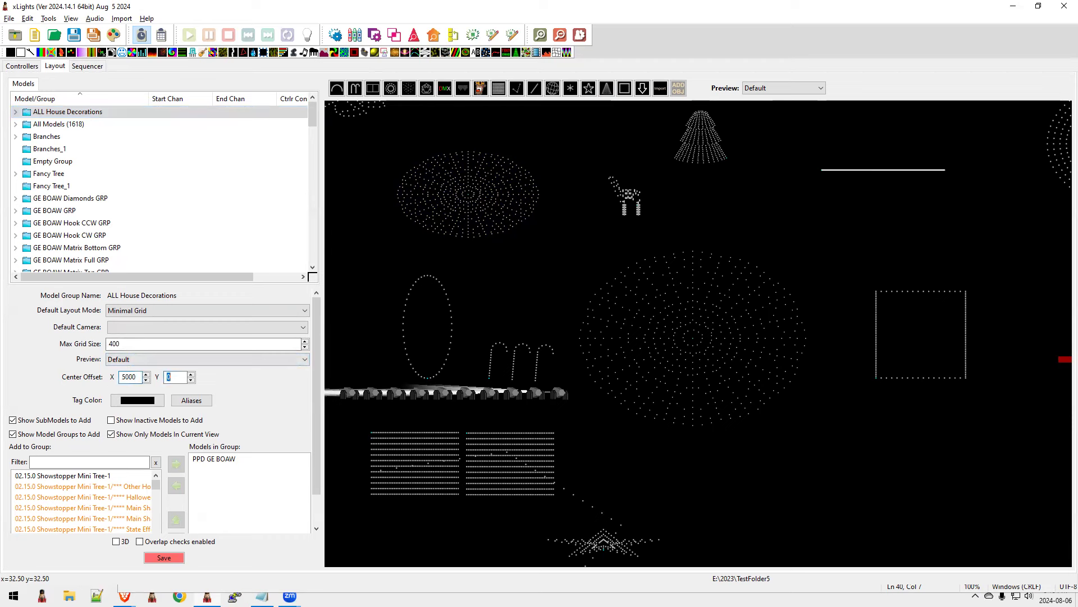
key("Tab")
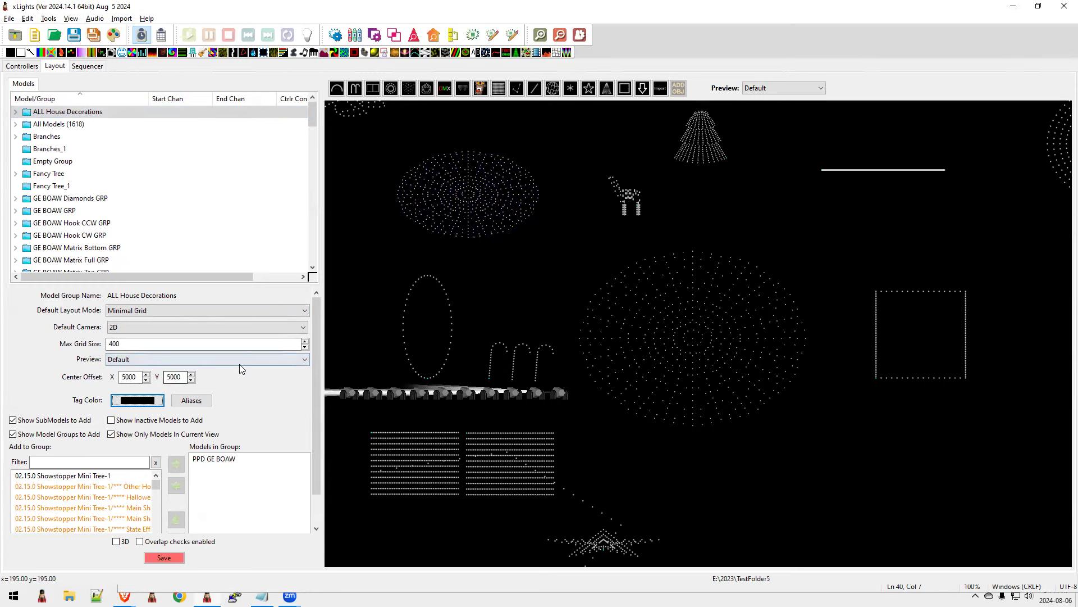
Switch to the README release notes and highlight the entry about canvas mode effects and DMX buffers.
key("alt+Tab")
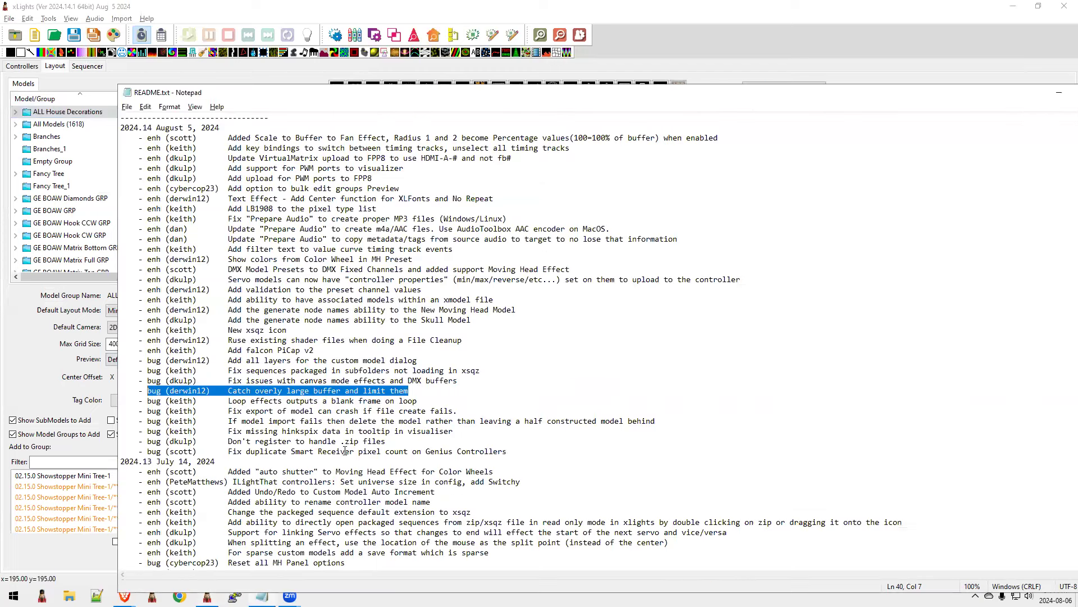
left_click_drag(420, 402, 241, 400)
left_click(256, 391)
left_click_drag(413, 393, 174, 393)
left_click(391, 381)
left_click_drag(462, 381, 49, 387)
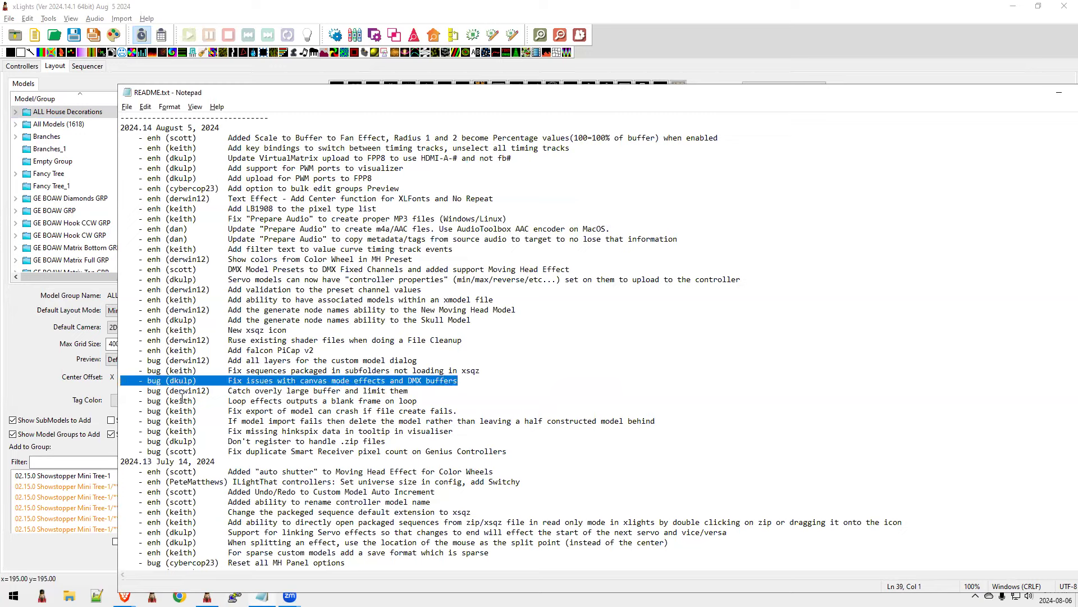
left_click(309, 380)
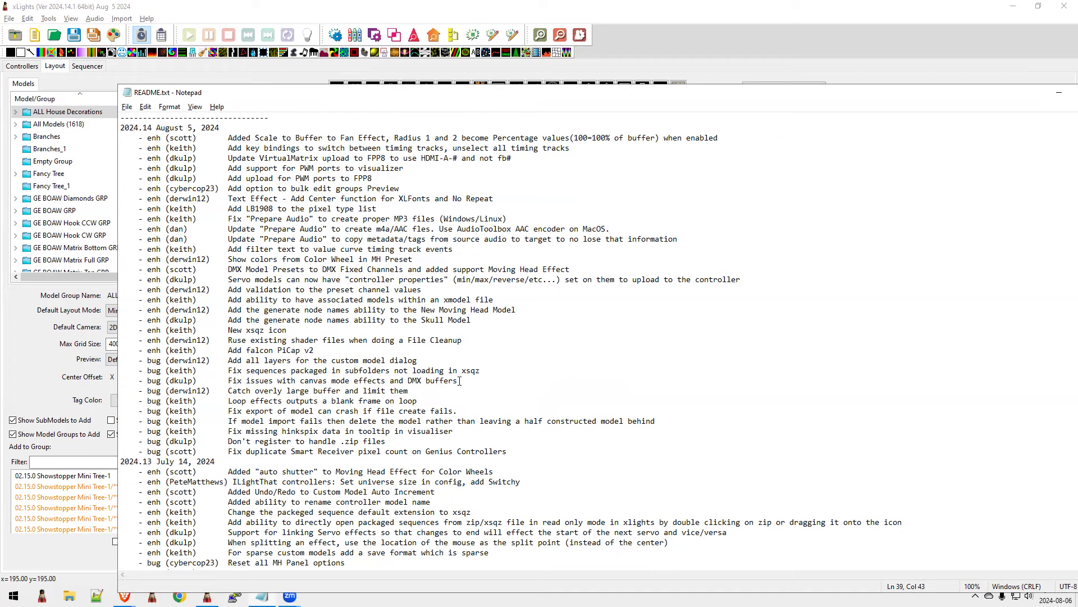
left_click_drag(462, 380, 144, 377)
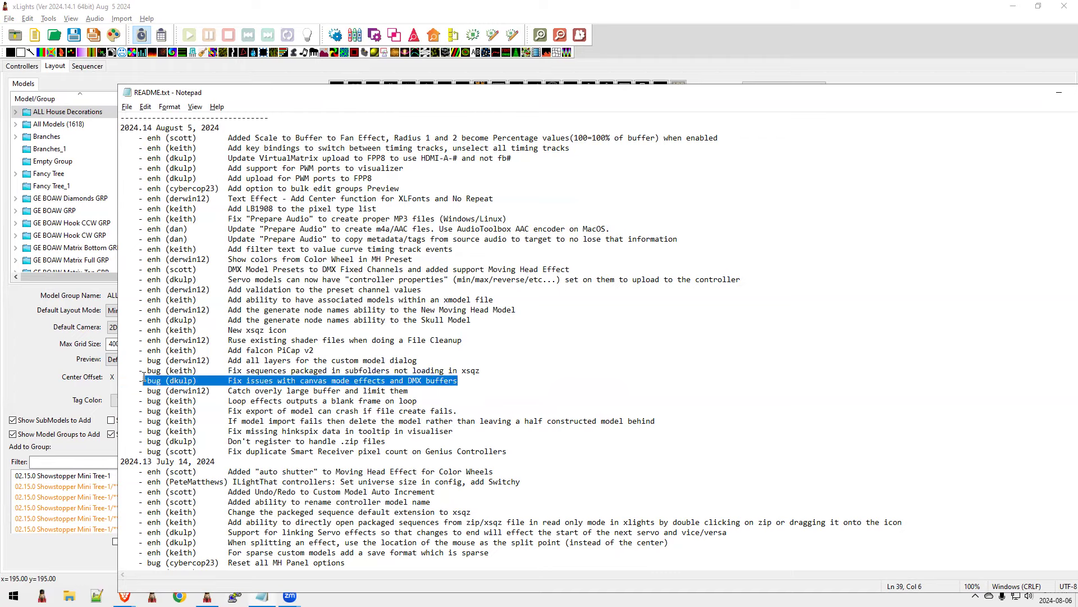
Return to the xLights sequencer and change the displayed view to MH.
key("alt+Tab")
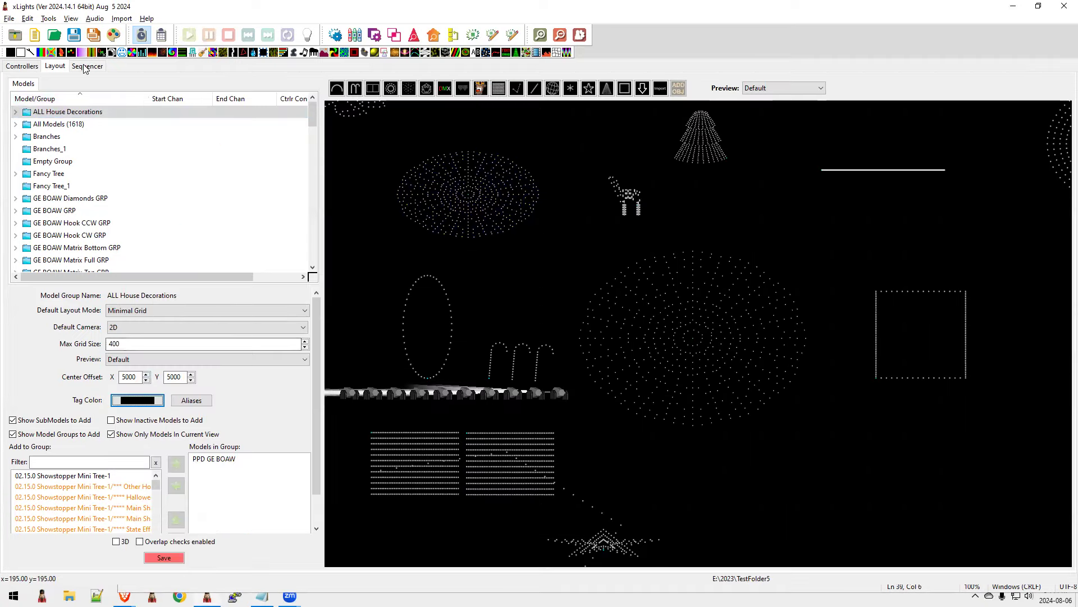
left_click(87, 66)
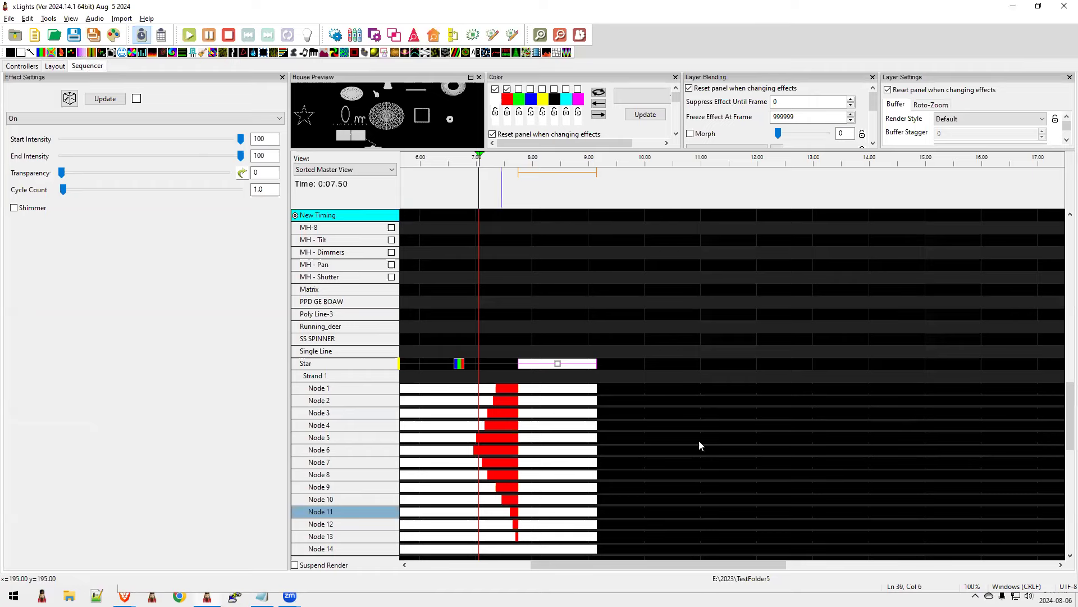
left_click_drag(1059, 428, 1059, 264)
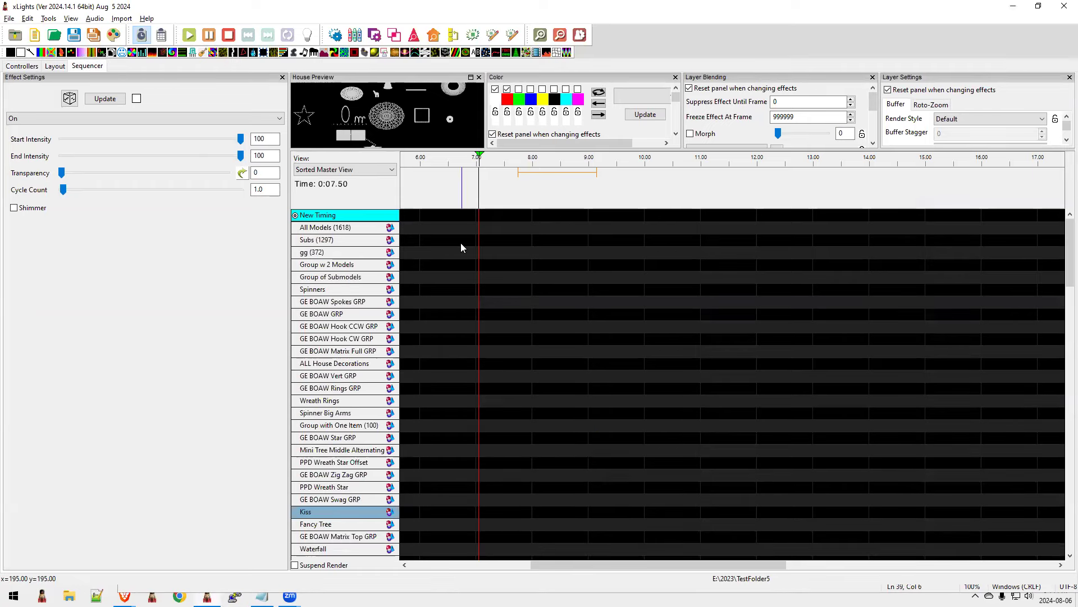
left_click(353, 170)
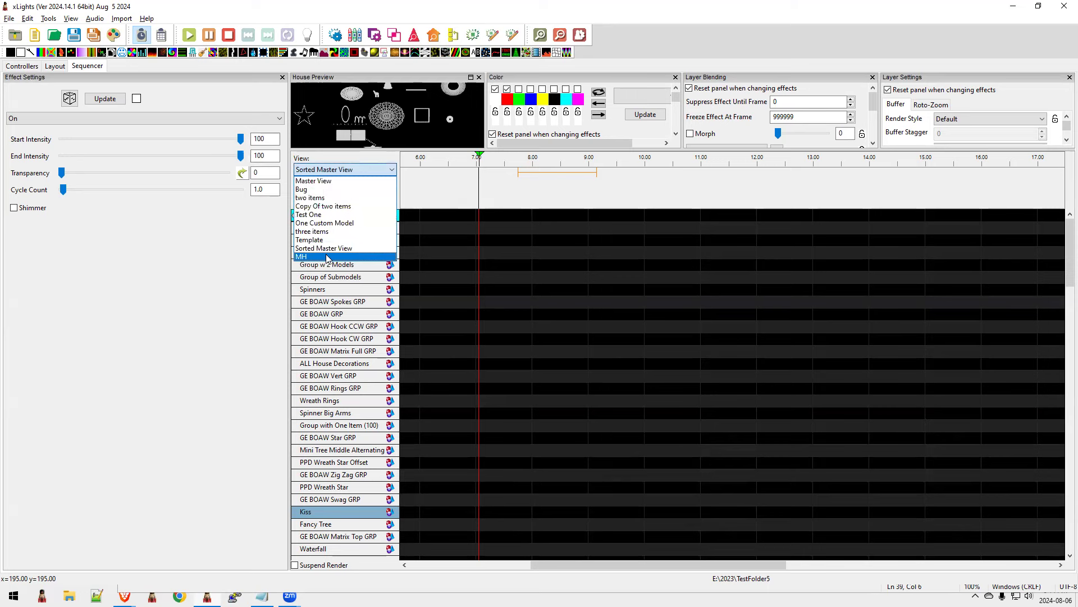
left_click(328, 258)
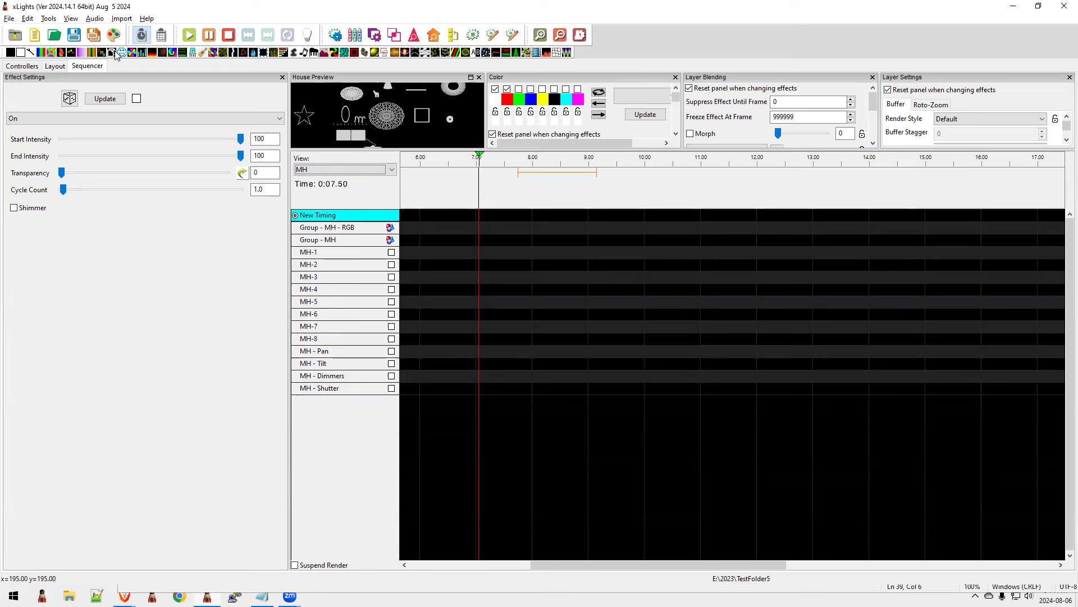
Place a DMX effect on Group - MH from about 7 to 8 seconds and an Adjust effect on a new layer above, spanning about 6.85 to 8.2 seconds.
left_click_drag(111, 52, 504, 240)
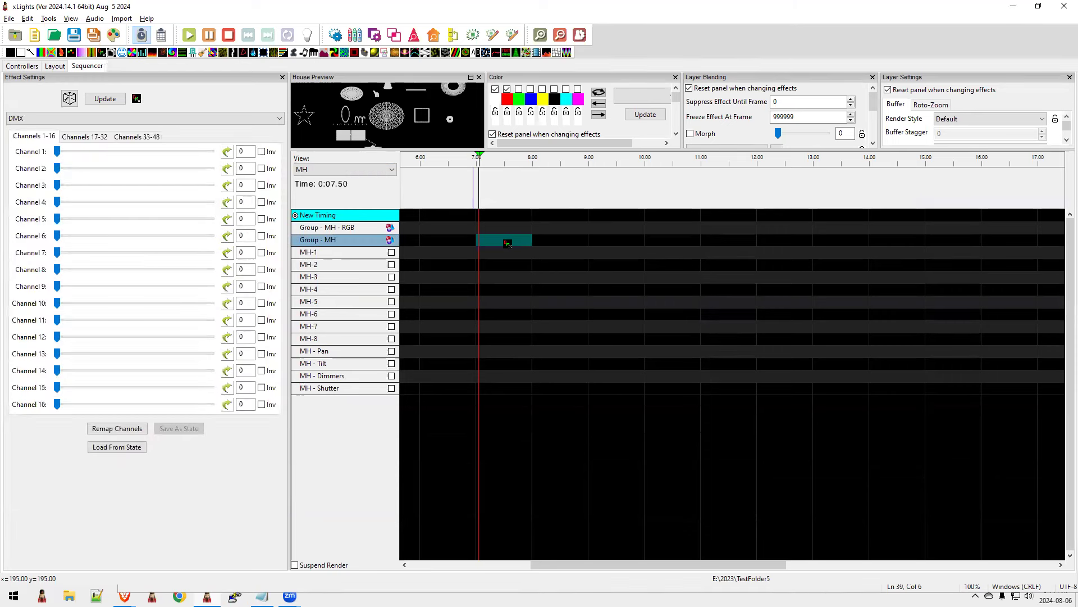
right_click(332, 240)
left_click(377, 246)
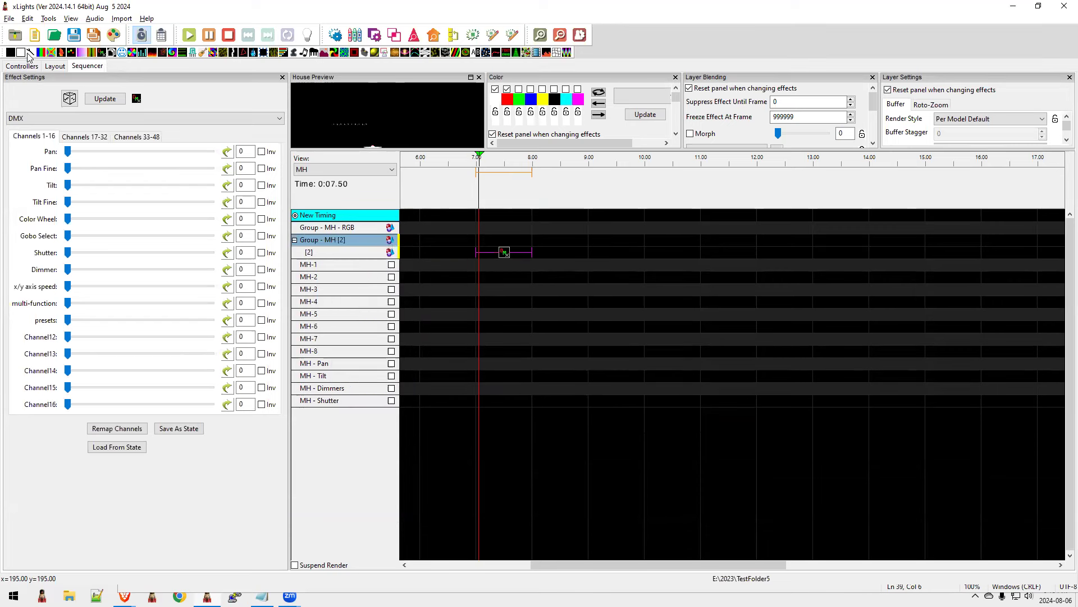
left_click_drag(31, 53, 543, 239)
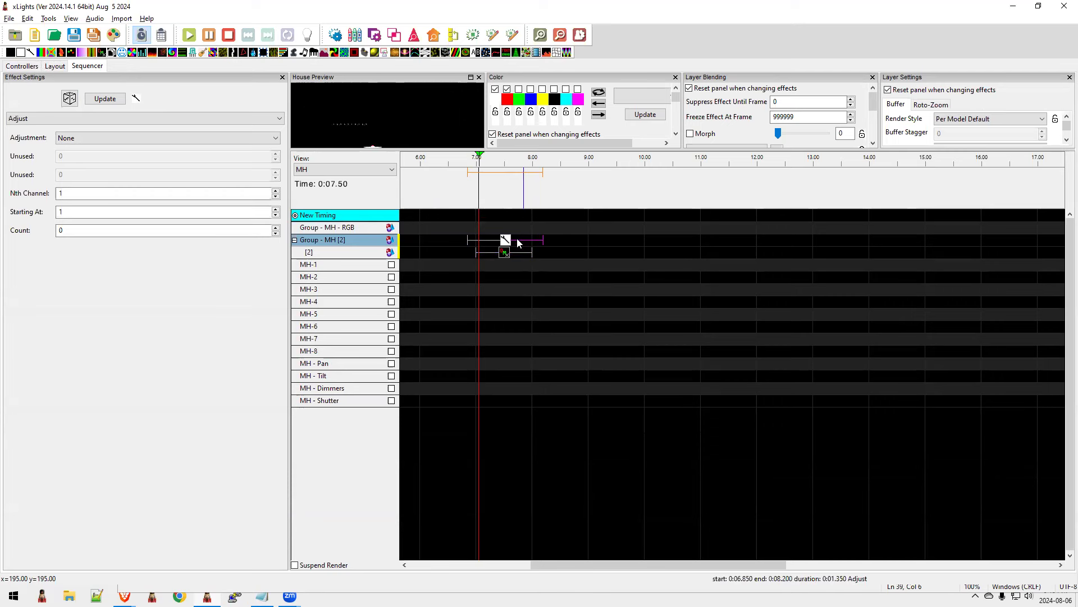
Configure the Adjust effect to Adjust By Value with Adjust by 30, Nth Channel 3 and Starting At 16.
left_click(85, 138)
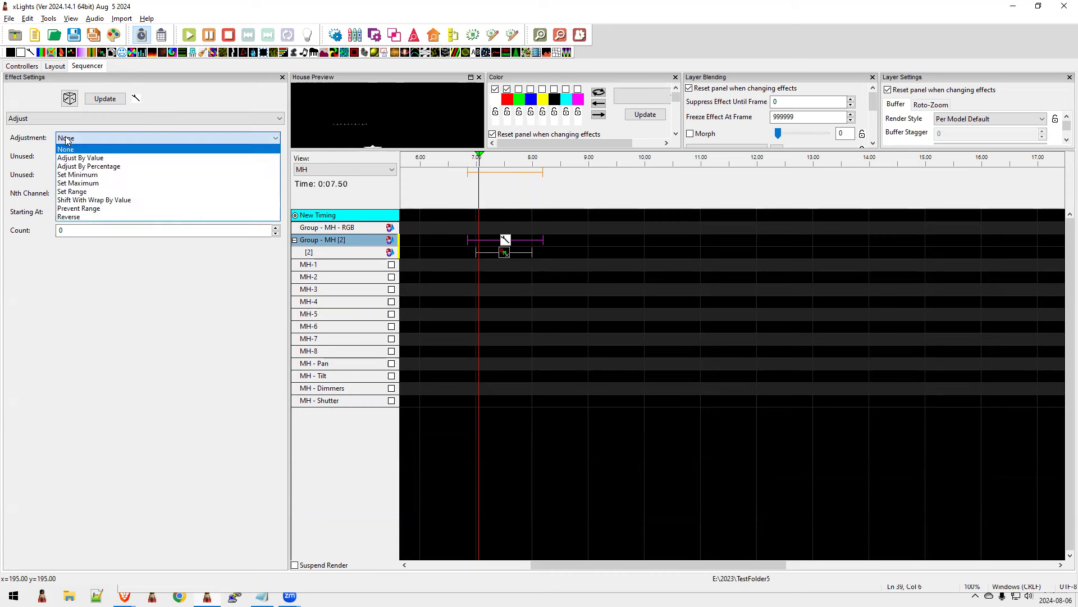
left_click(84, 157)
type("30")
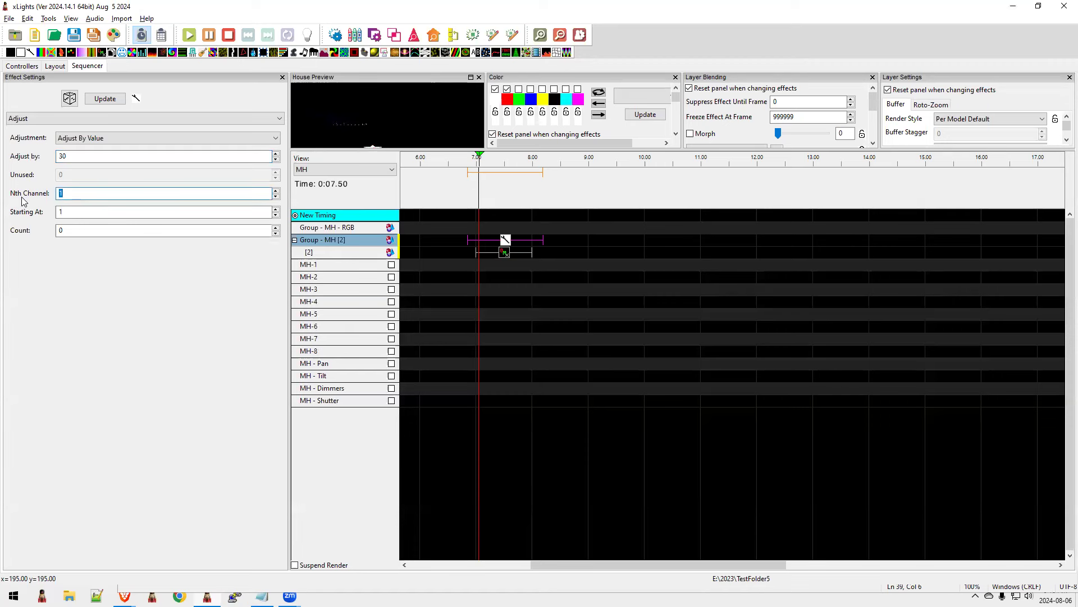
type("3")
key("Tab")
type("1")
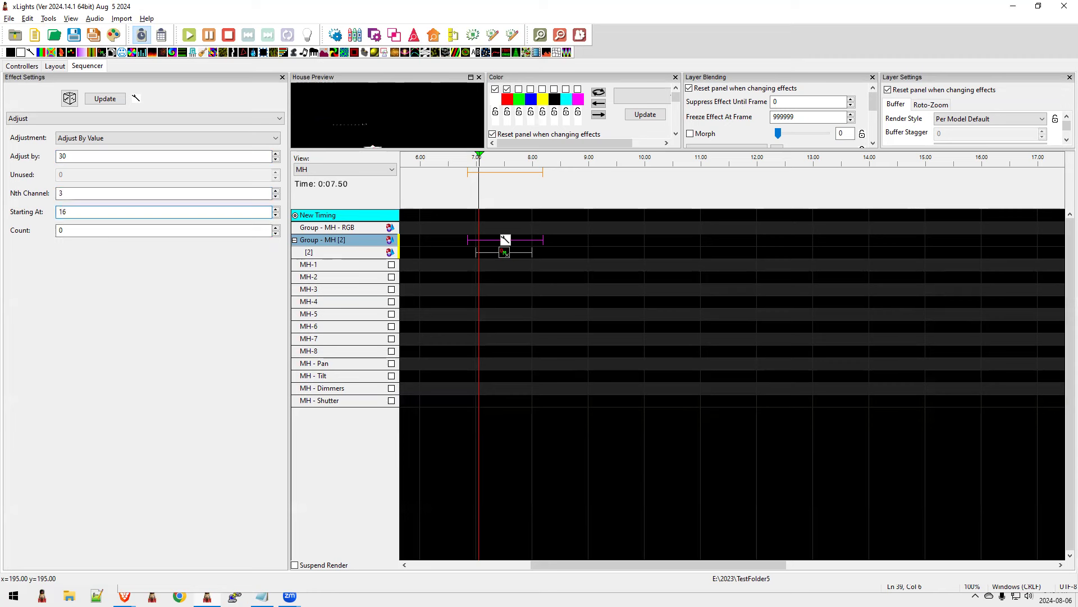
key("Tab")
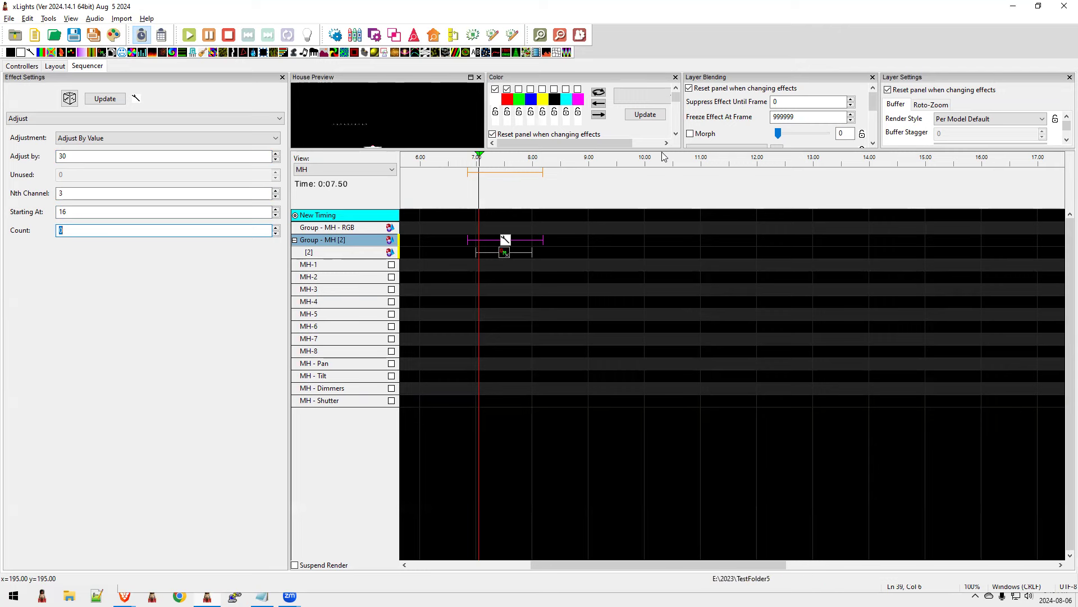
Enlarge the panels above the sequencer timeline, and highlight the README entry about sequences packaged in subfolders not loading in xsqz.
left_click_drag(662, 149, 661, 238)
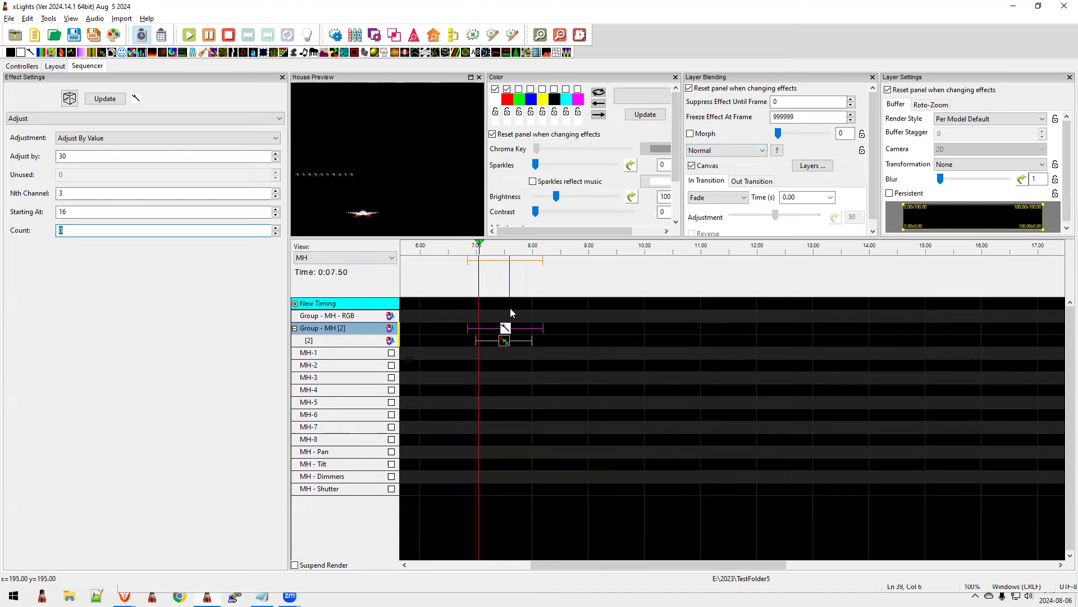
key("alt+Tab")
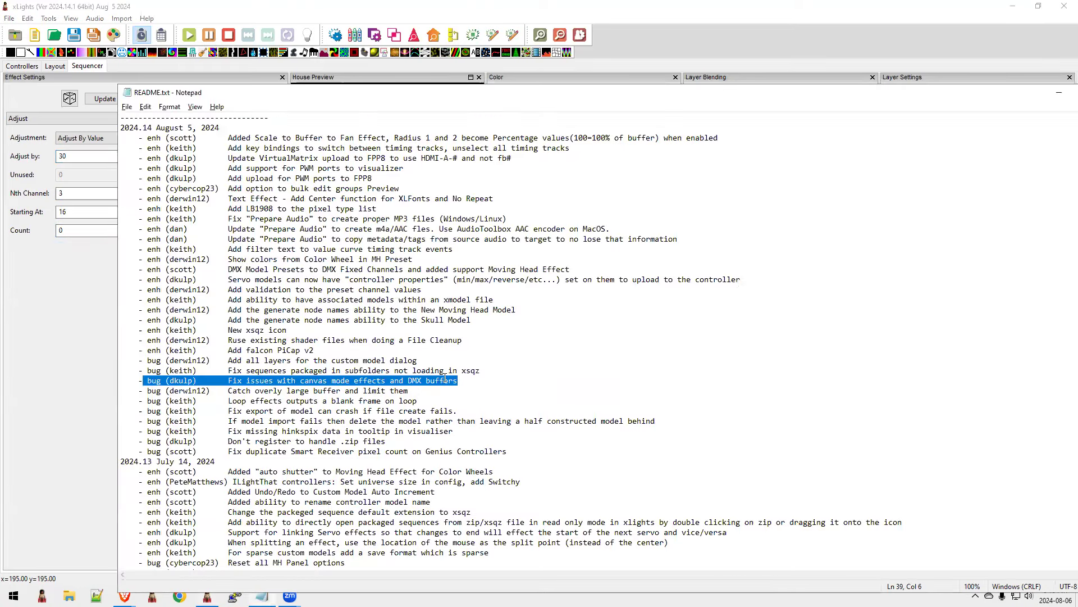
left_click_drag(457, 380, 148, 380)
left_click(461, 382)
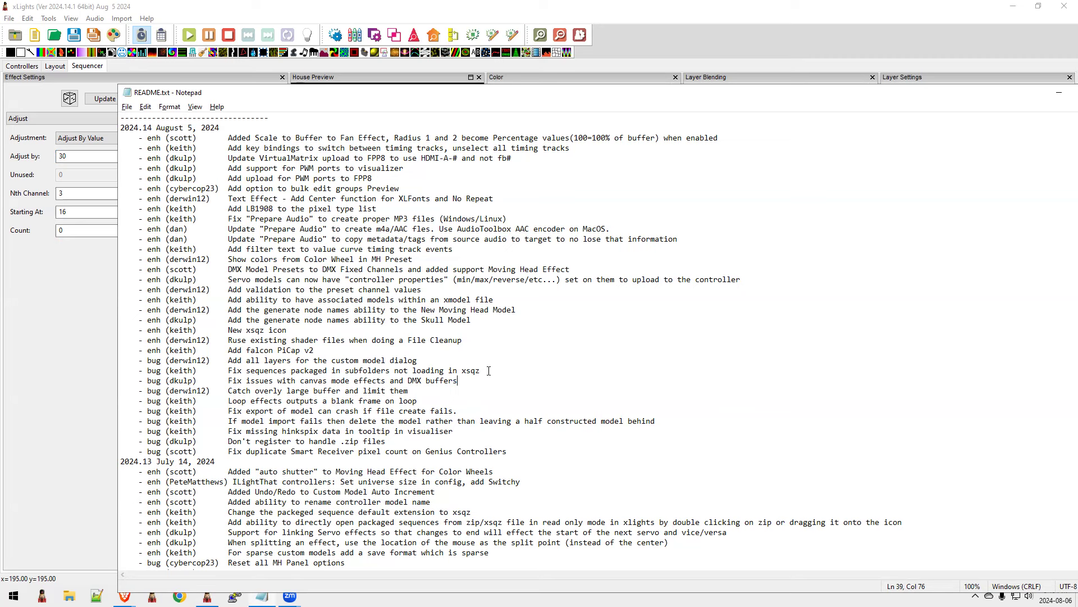
mouse_move(120, 380)
left_mouse_down()
mouse_move(121, 393)
mouse_move(114, 375)
left_mouse_up()
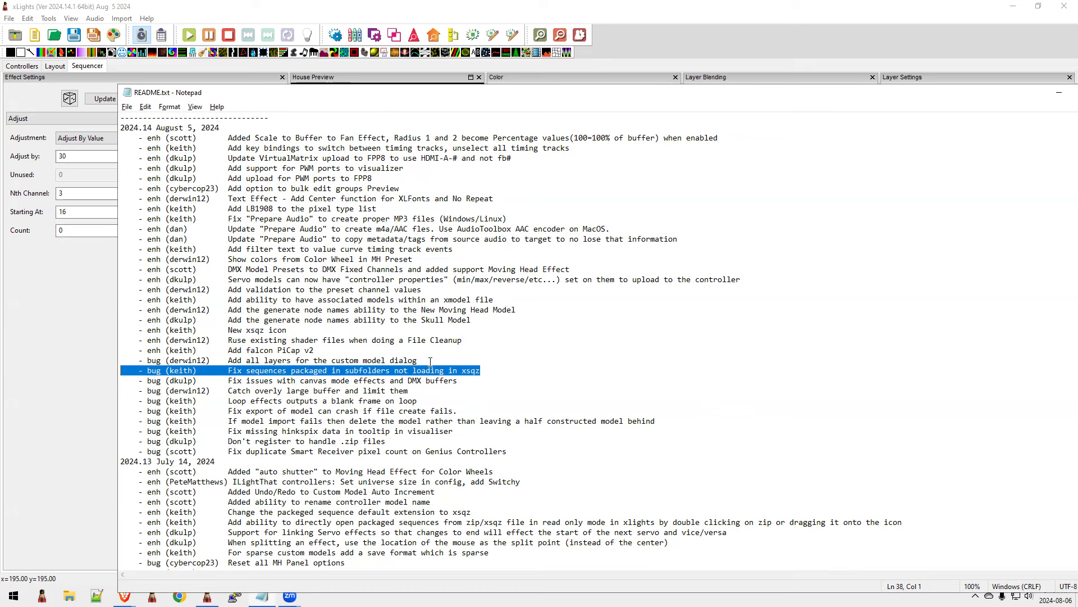
Return to xLights and display the Controllers page to check the show directory path.
key("alt+Tab")
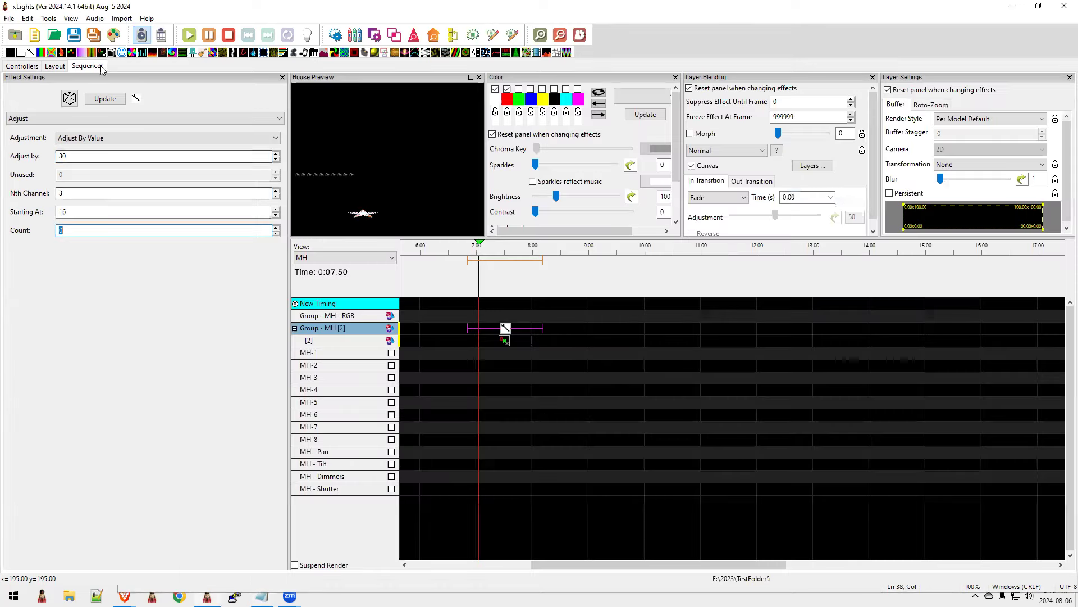
left_click(55, 67)
left_click(23, 66)
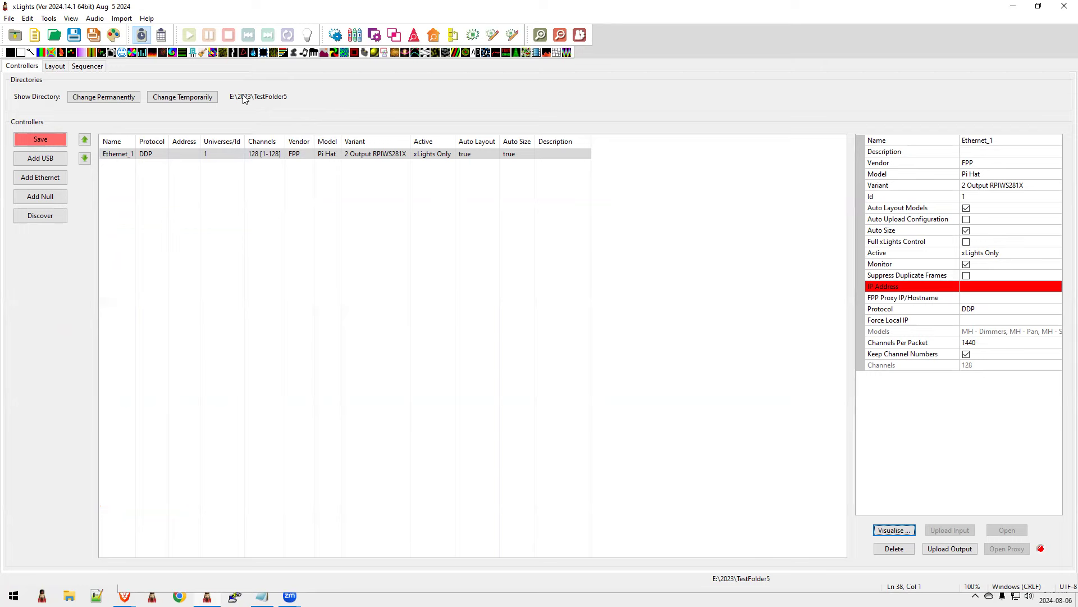
Switch to the README and highlight the subfolder-packaged sequences entry, followed by the entry about adding all layers for the custom model dialog.
key("alt+Tab")
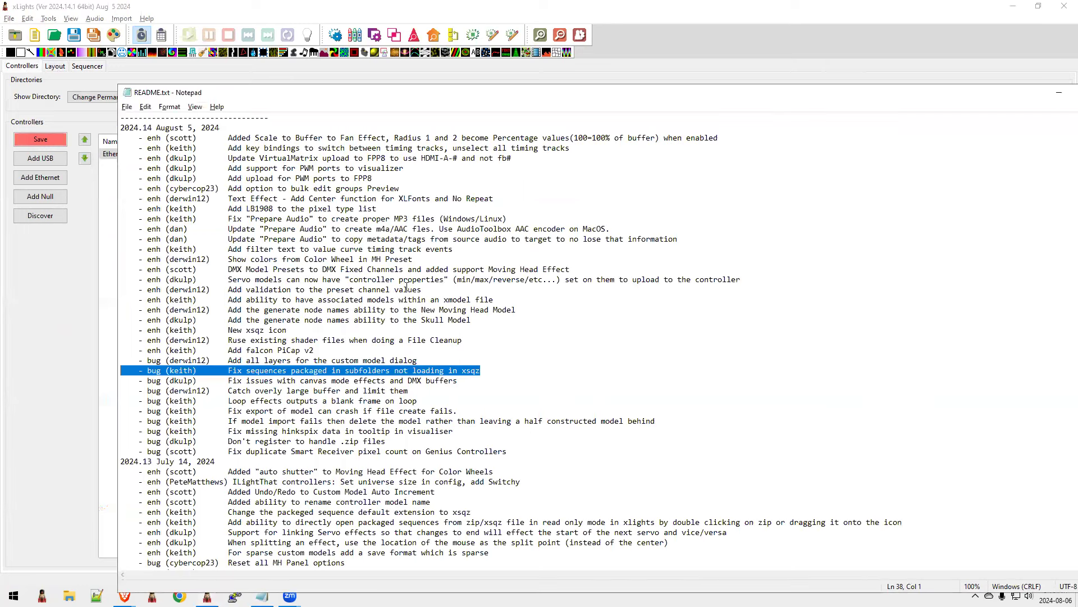
left_click(337, 370)
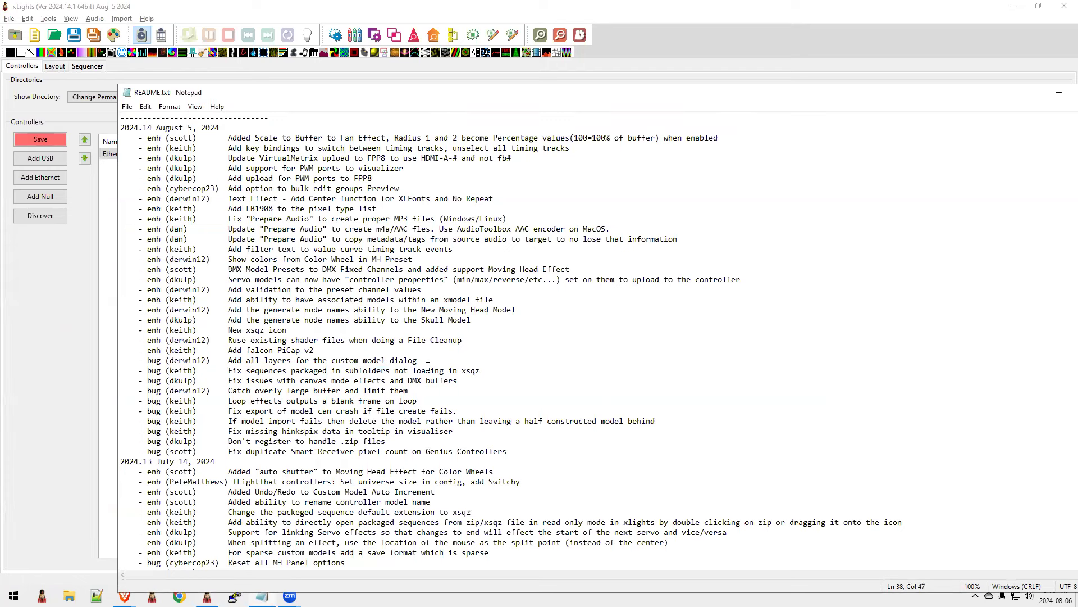
left_click_drag(501, 374, 127, 368)
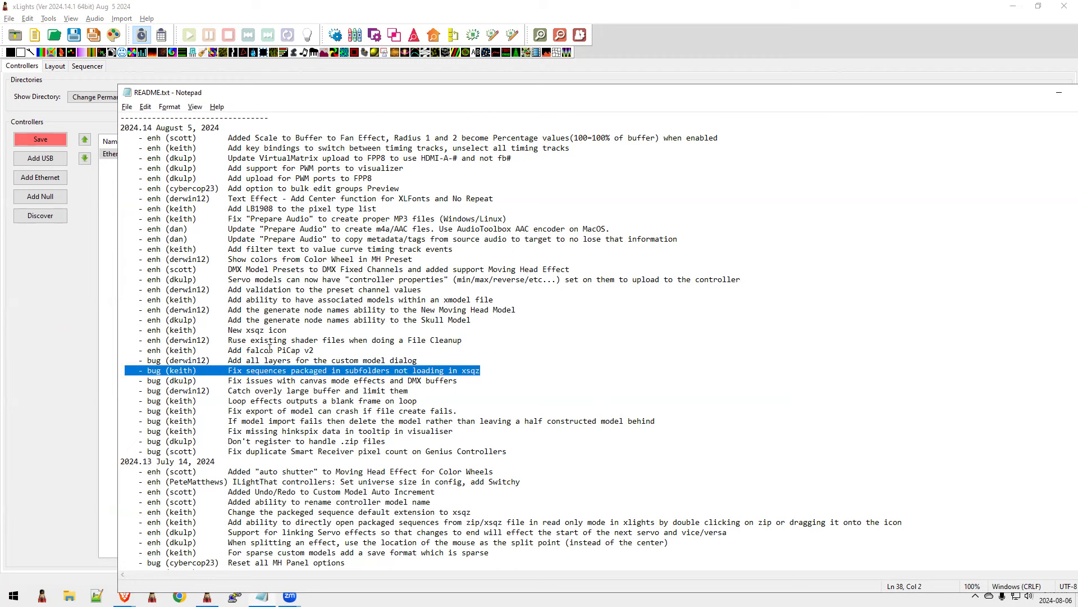
left_click(291, 359)
left_click_drag(434, 358, 121, 359)
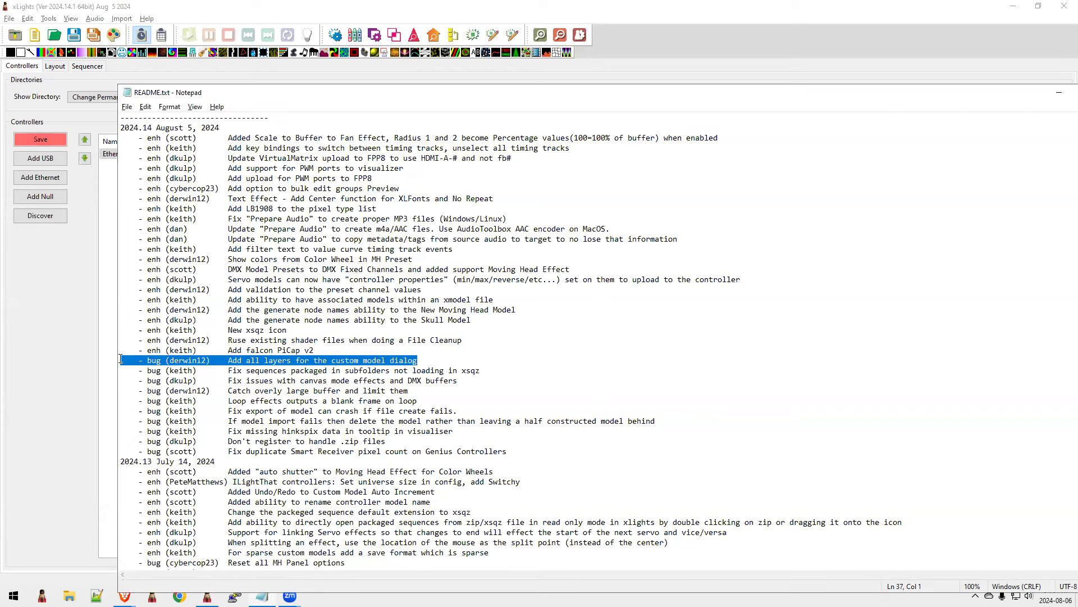
Return to xLights and open the custom model data of Running_deer from the layout's model list.
key("alt+Tab")
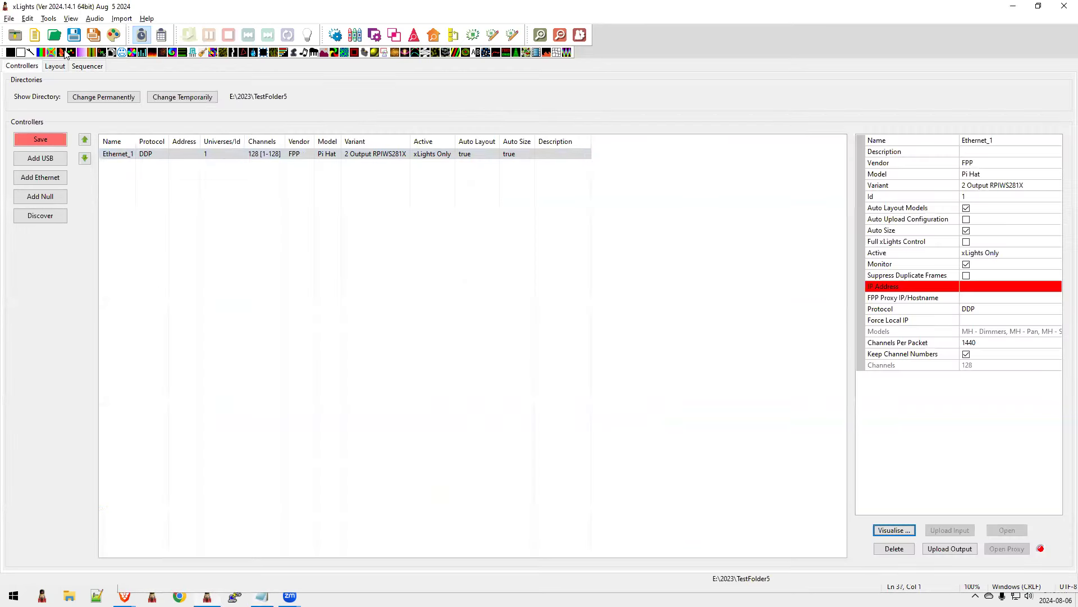
left_click(53, 67)
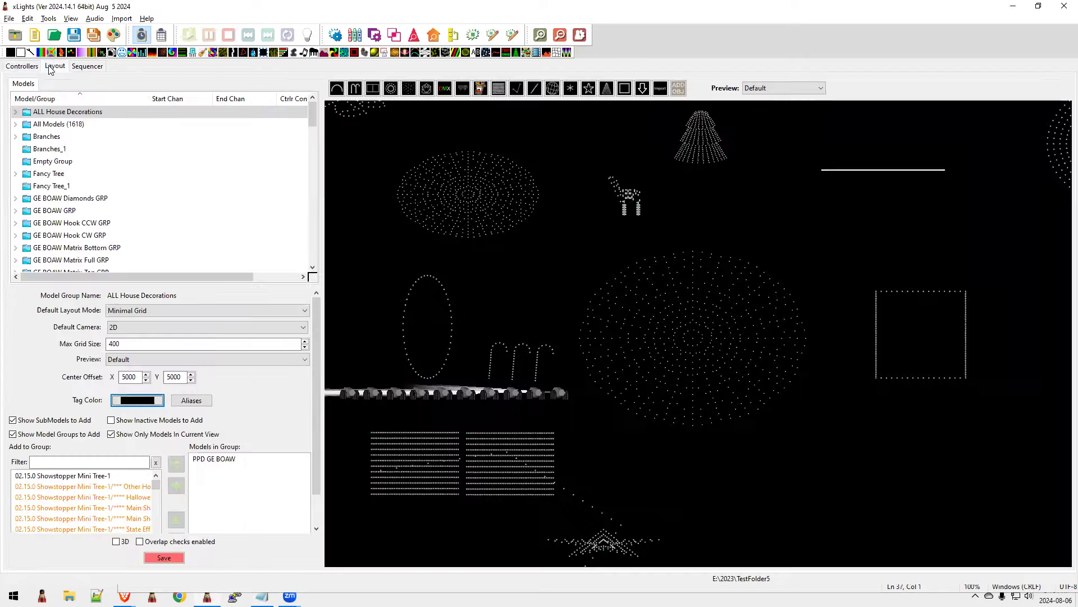
left_click_drag(313, 107, 313, 249)
left_click(48, 200)
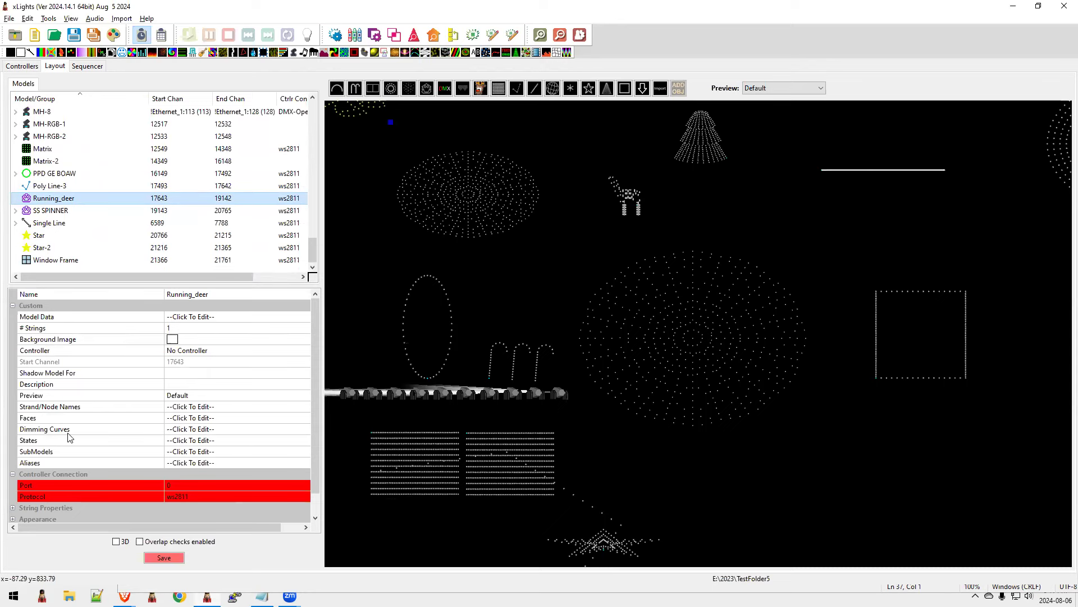
left_click(185, 318)
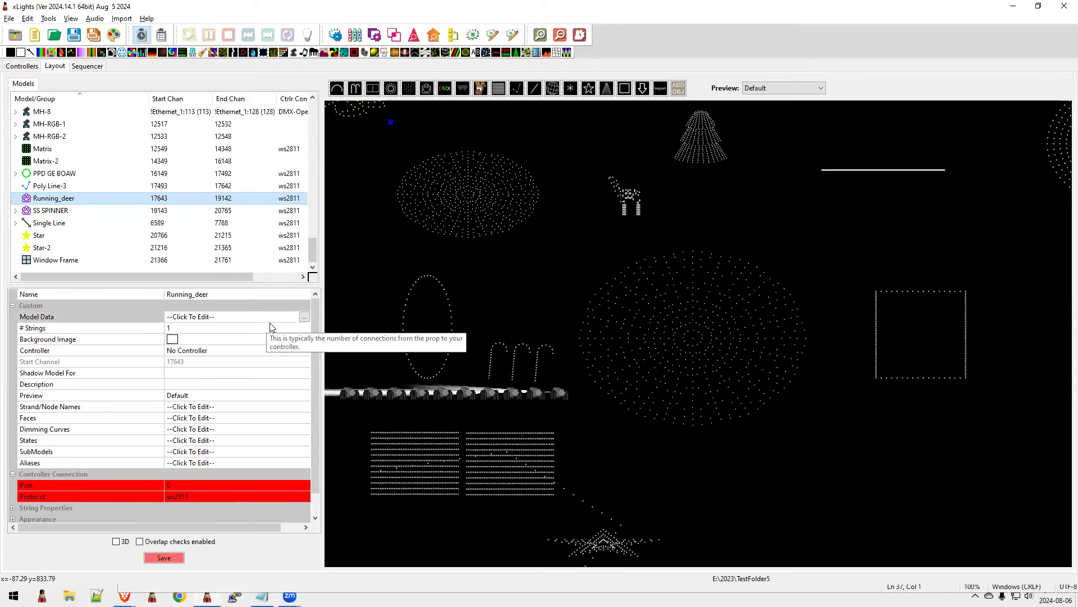
left_click(303, 318)
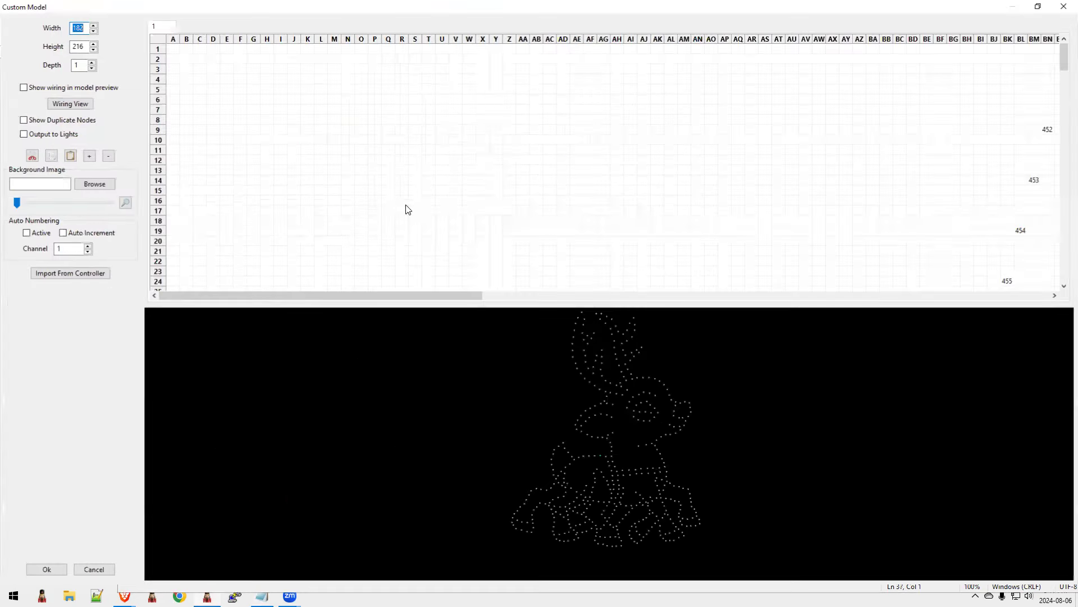
left_click(408, 202)
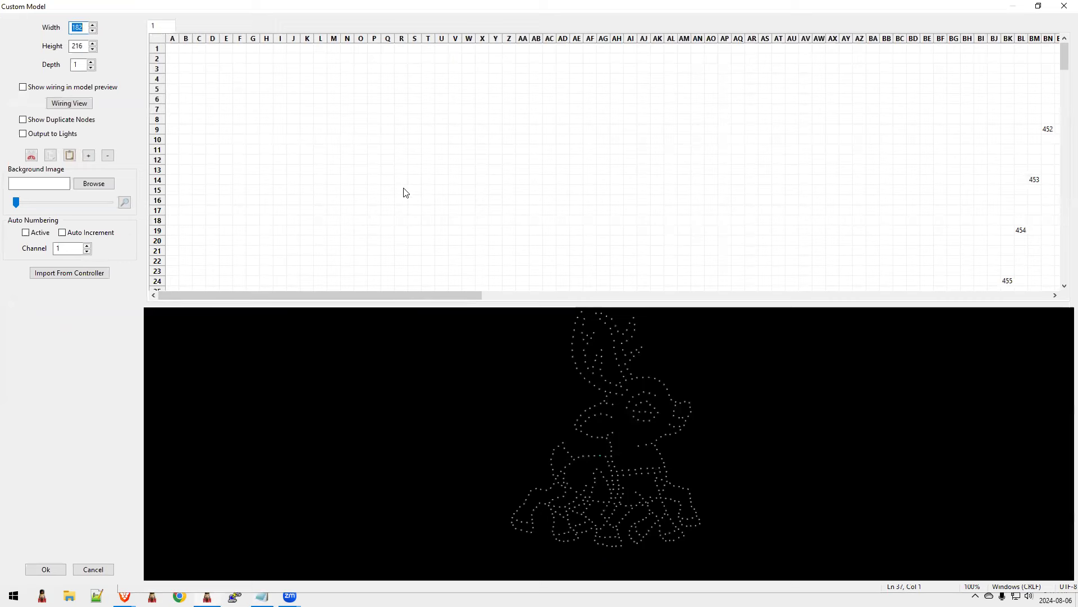
Set the depth of the Running_deer custom model to 10.
left_click(82, 68)
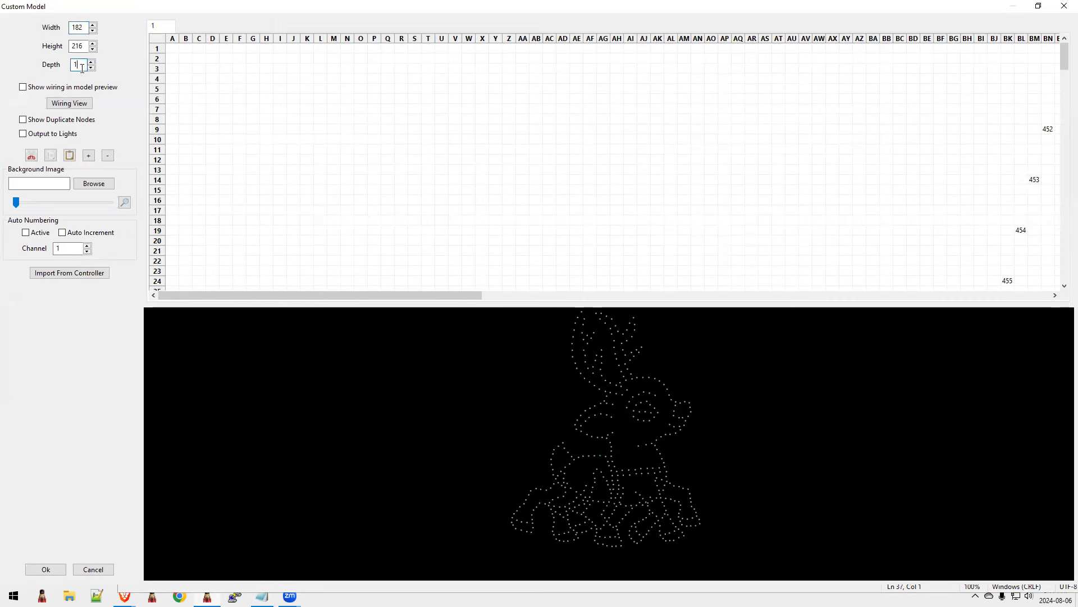
type("0")
key("Tab")
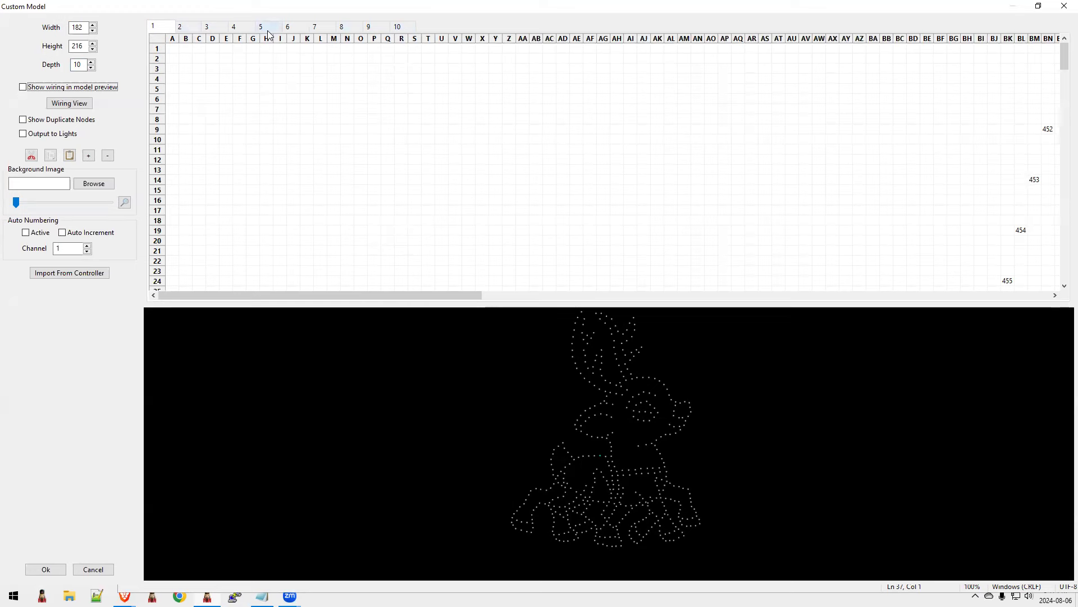
double_click(77, 65)
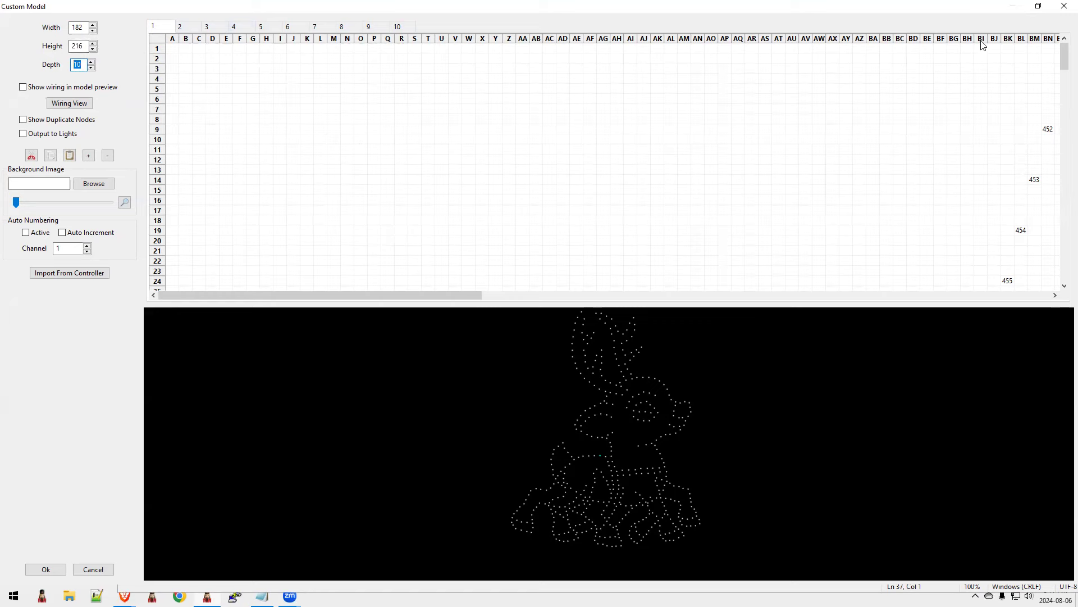
Check the highlighted README entry and close the custom model dialog, abandoning the changes to Running_deer.
key("alt+Tab")
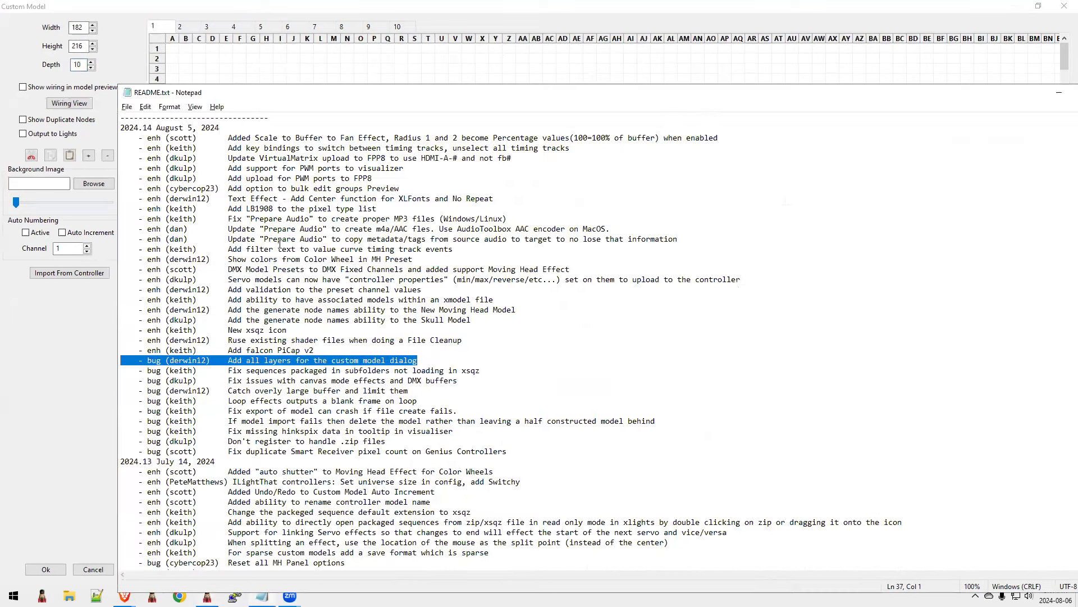
left_click(94, 494)
key("Escape")
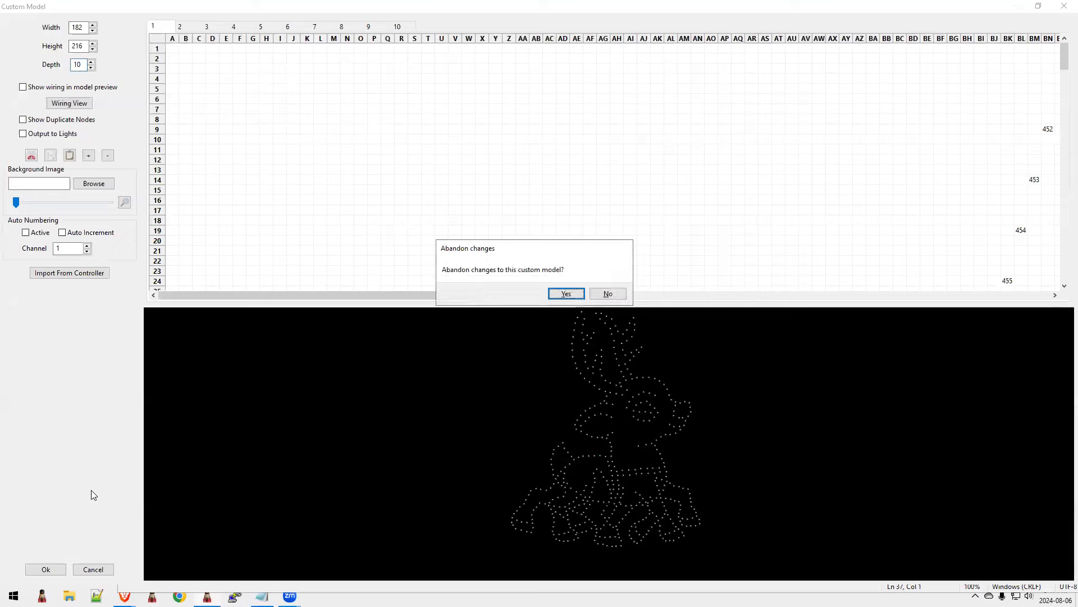
left_click(562, 293)
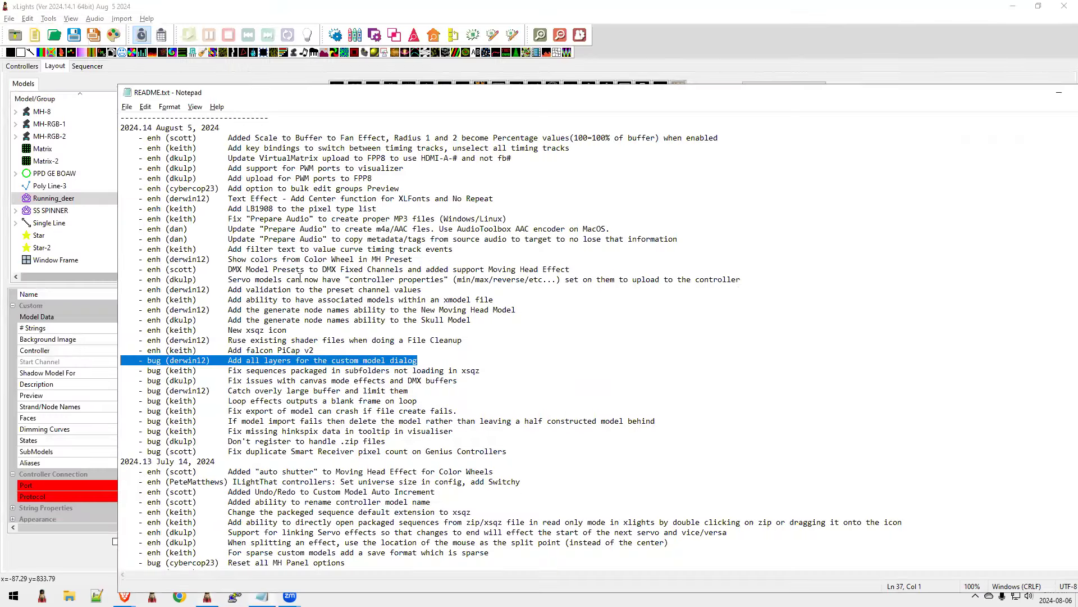
In the README, highlight the Falcon PiCap v2 entry and correct "Ruse" to "Reuse" in the shader files entry.
left_click_drag(314, 350, 124, 349)
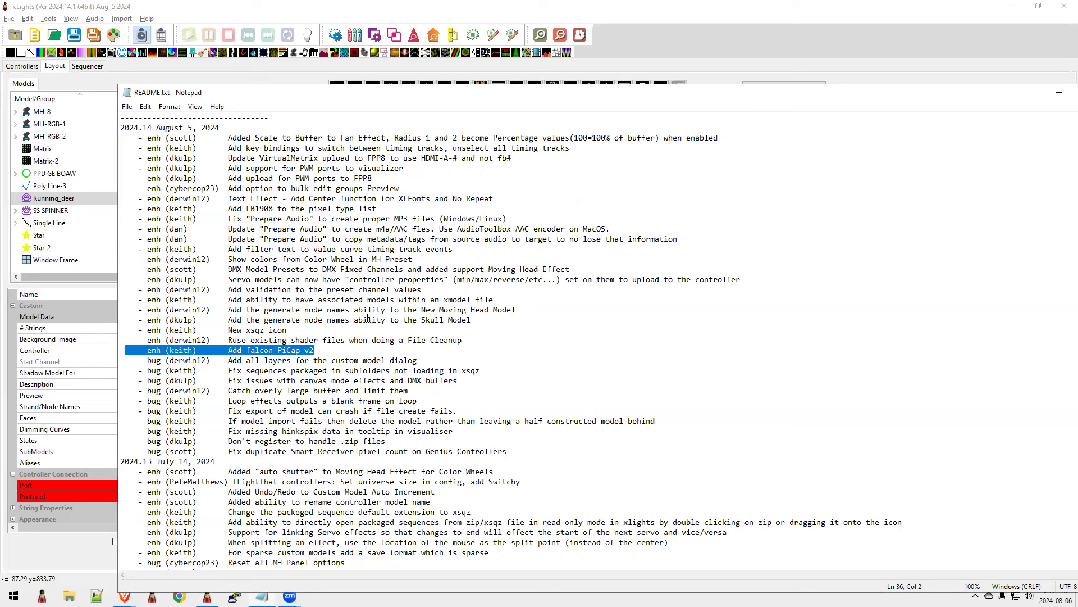
left_click(229, 340)
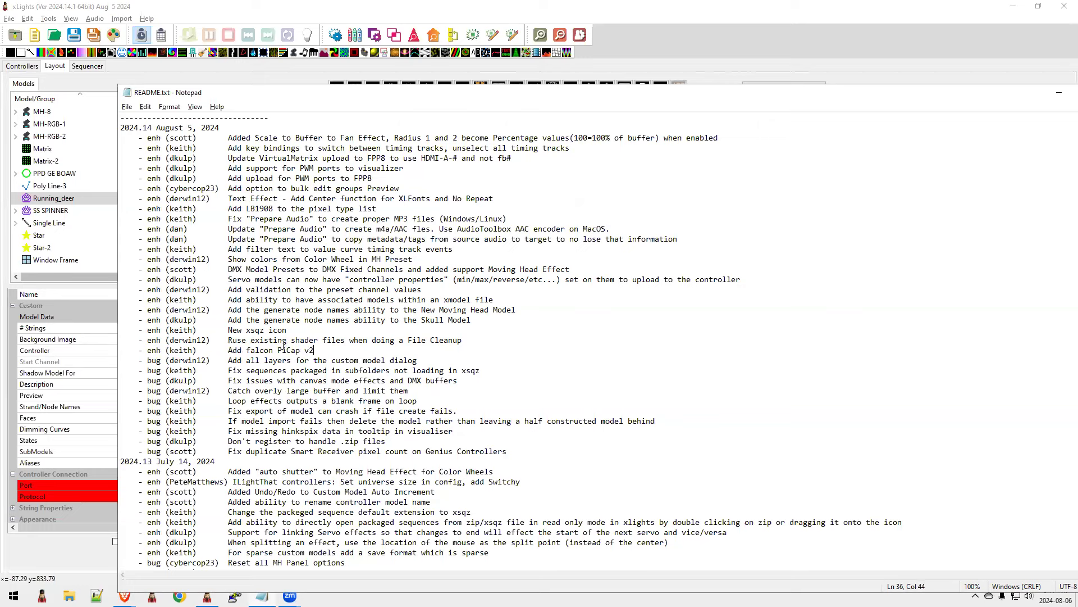
type("e")
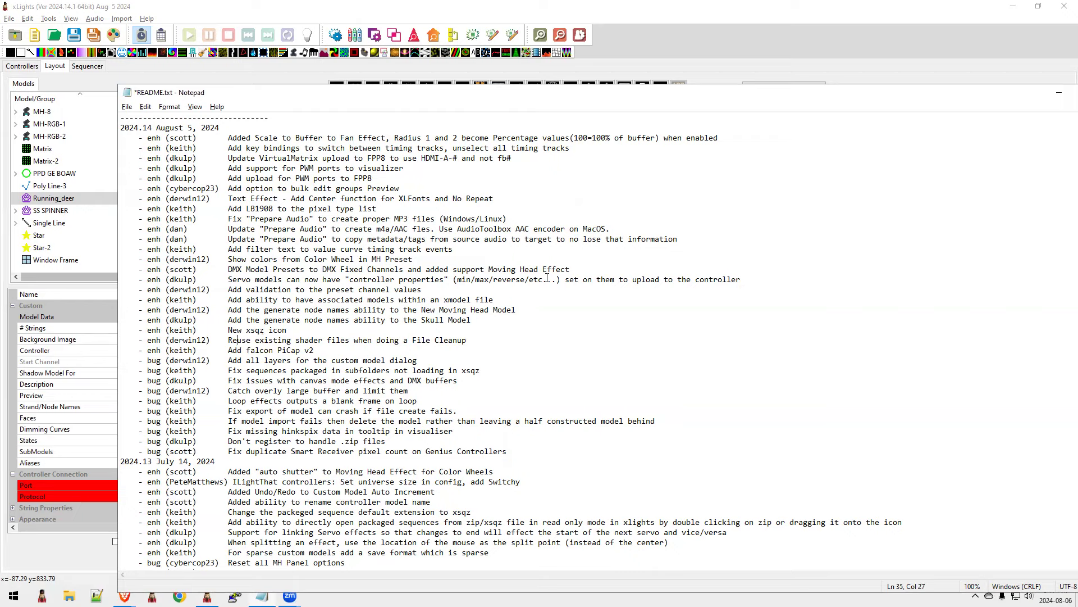
Return to xLights and look through the available tool commands for the file cleanup function.
left_click(168, 6)
left_click(48, 19)
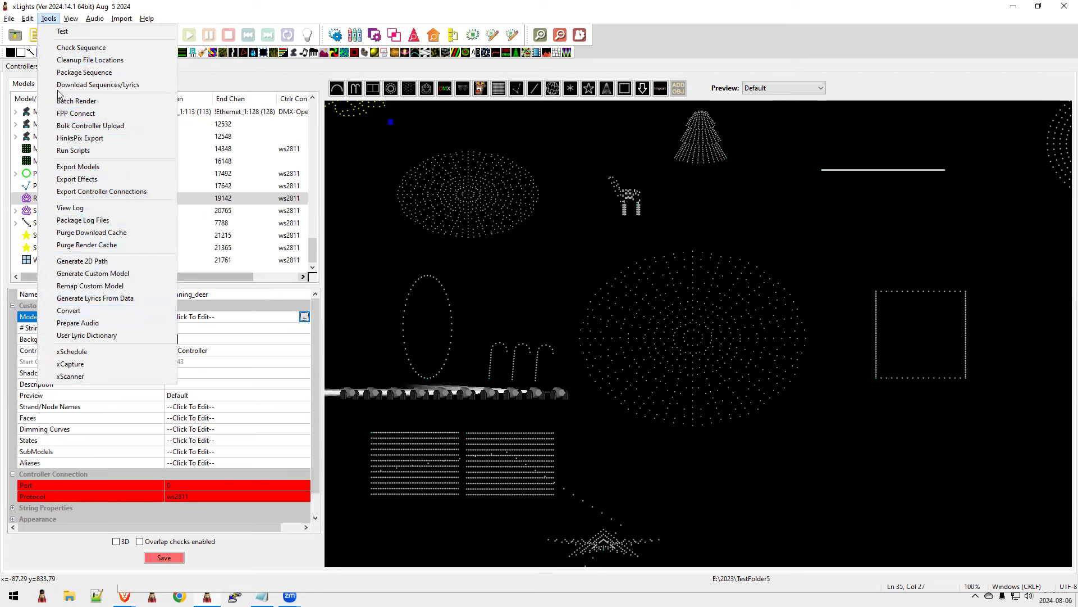
mouse_move(30, 22)
left_click(220, 16)
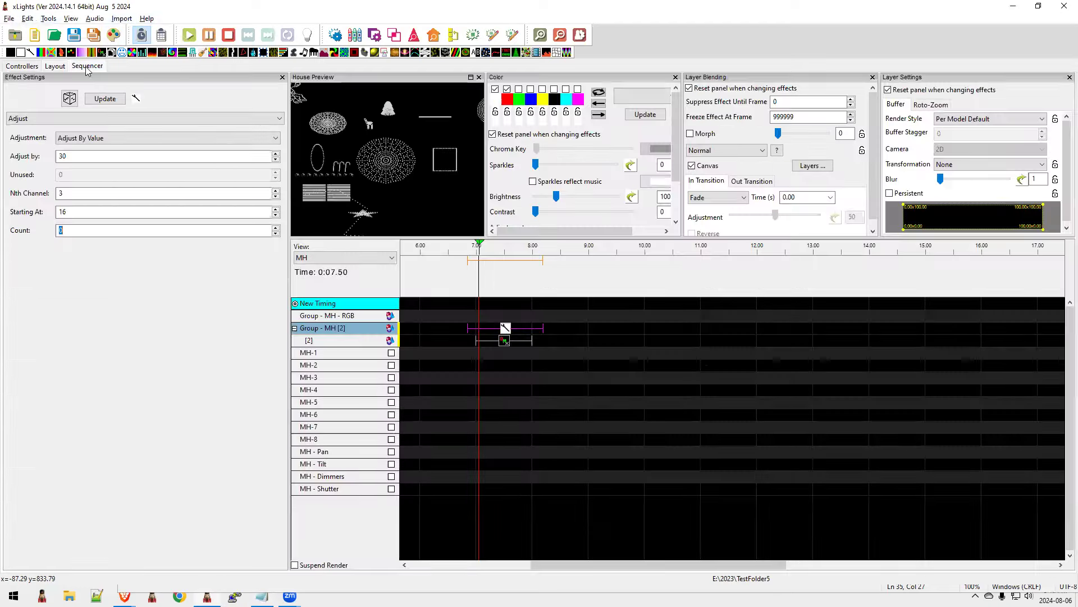
Delete the Adjust and DMX effects from Group - MH in the sequencer and change the displayed view to Master View.
left_click(87, 66)
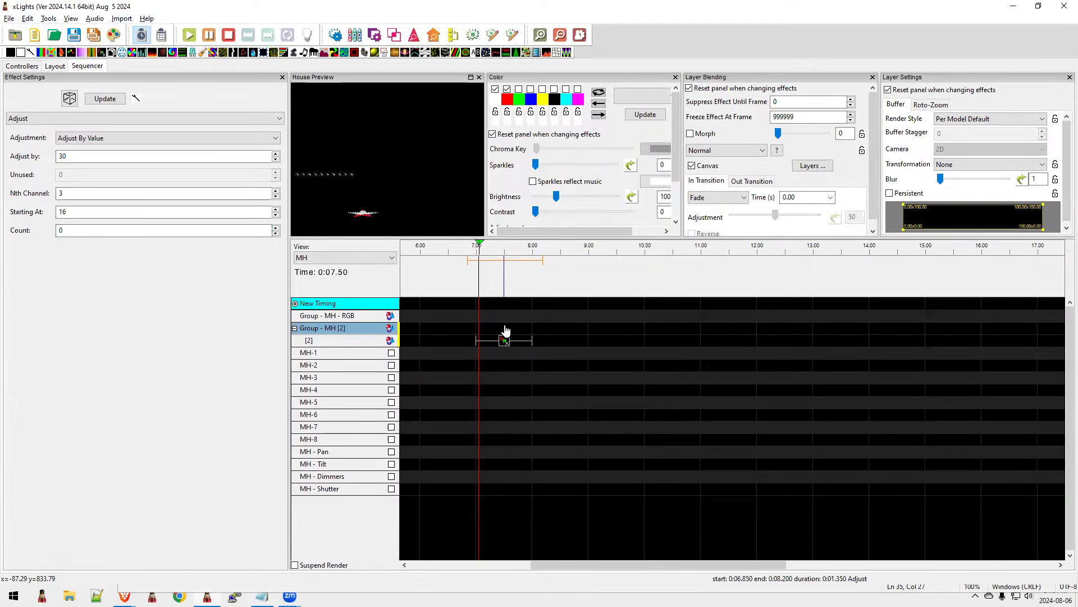
left_click(504, 341)
left_click(354, 257)
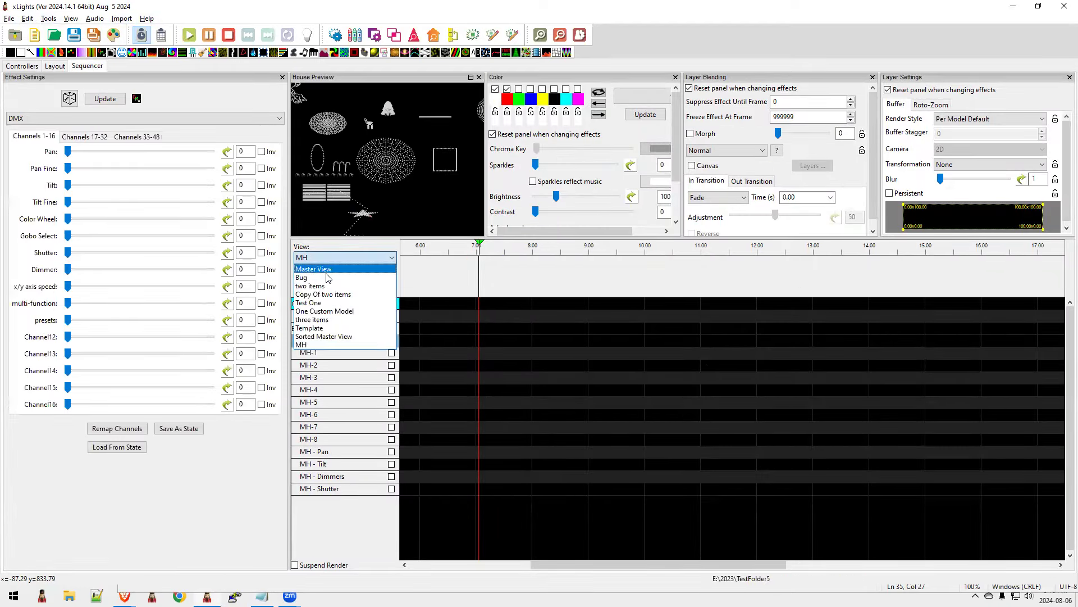
left_click(325, 269)
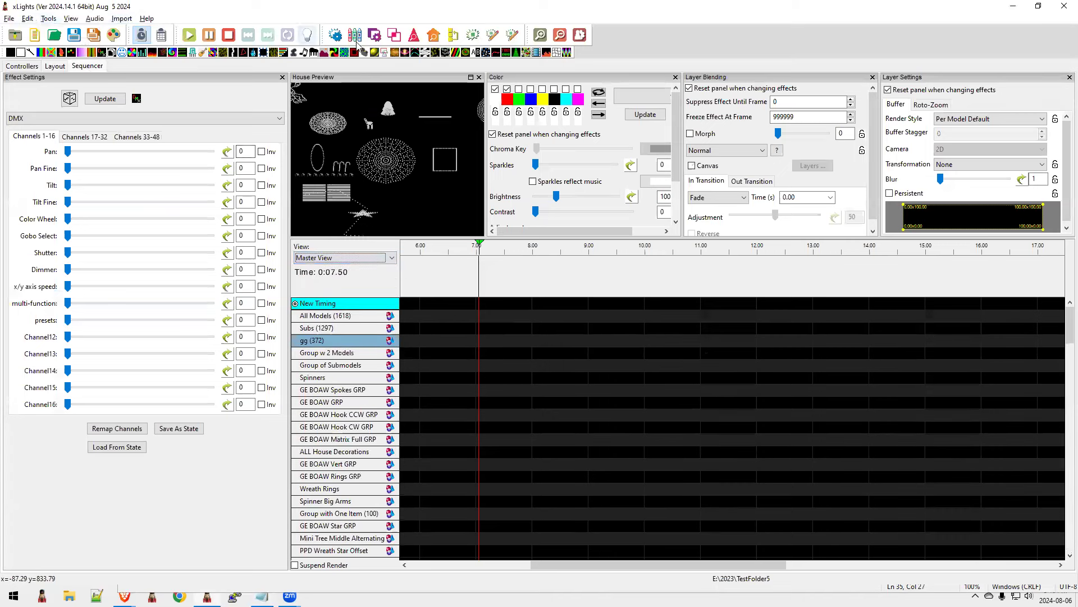
Place a Shader effect on All Models from about 7.2 to 8.2 seconds using BlackCherryCosmos.fs, and another from about 8.2 to 9.2 seconds.
left_click_drag(374, 56, 516, 318)
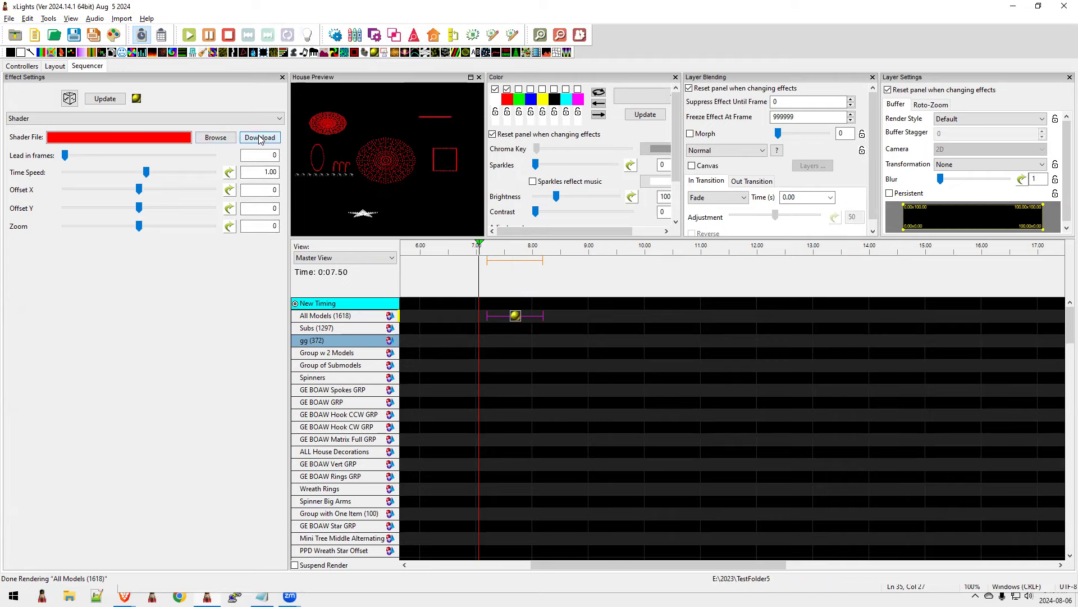
left_click(217, 137)
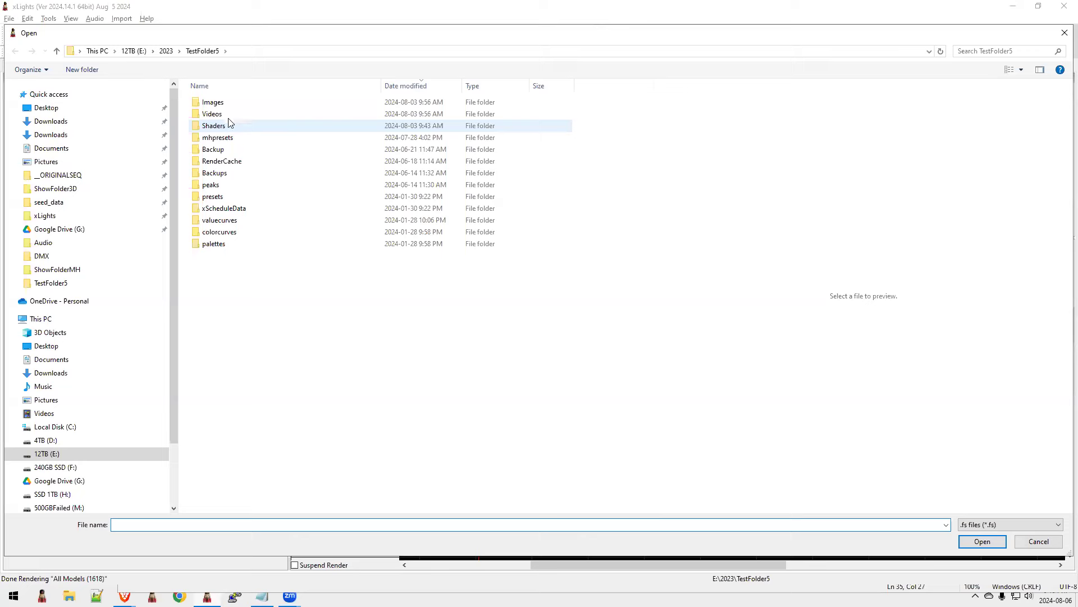
double_click(229, 125)
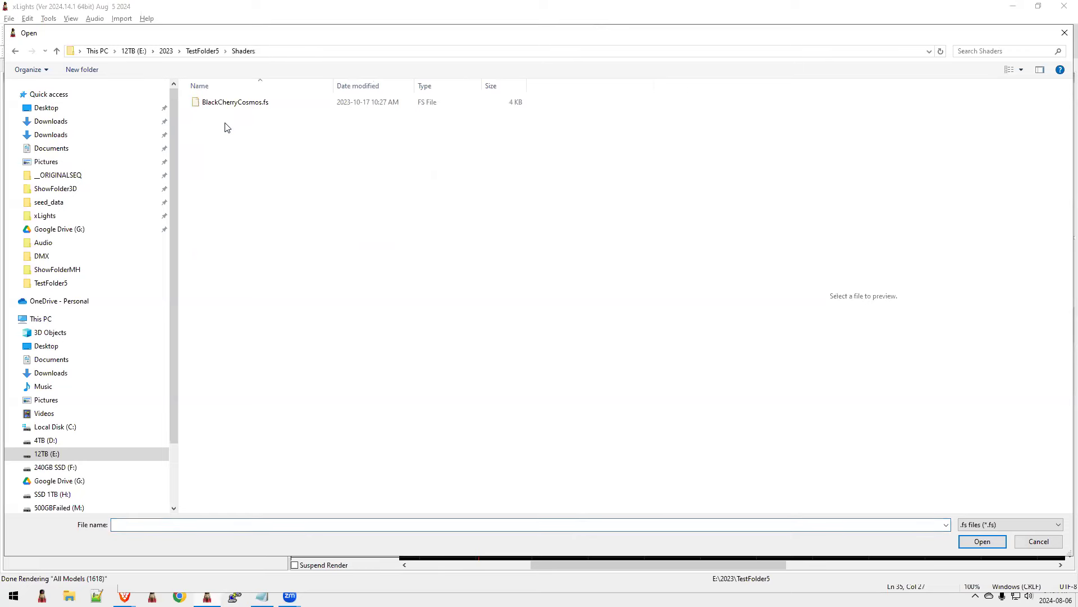
left_click(224, 104)
left_click(982, 541)
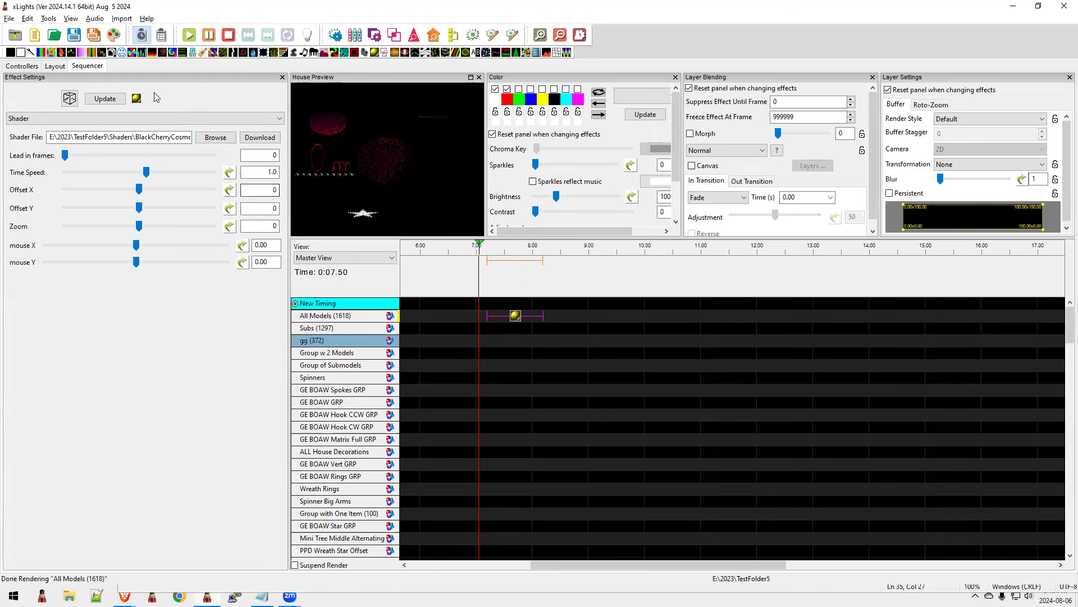
left_click_drag(543, 316, 600, 316)
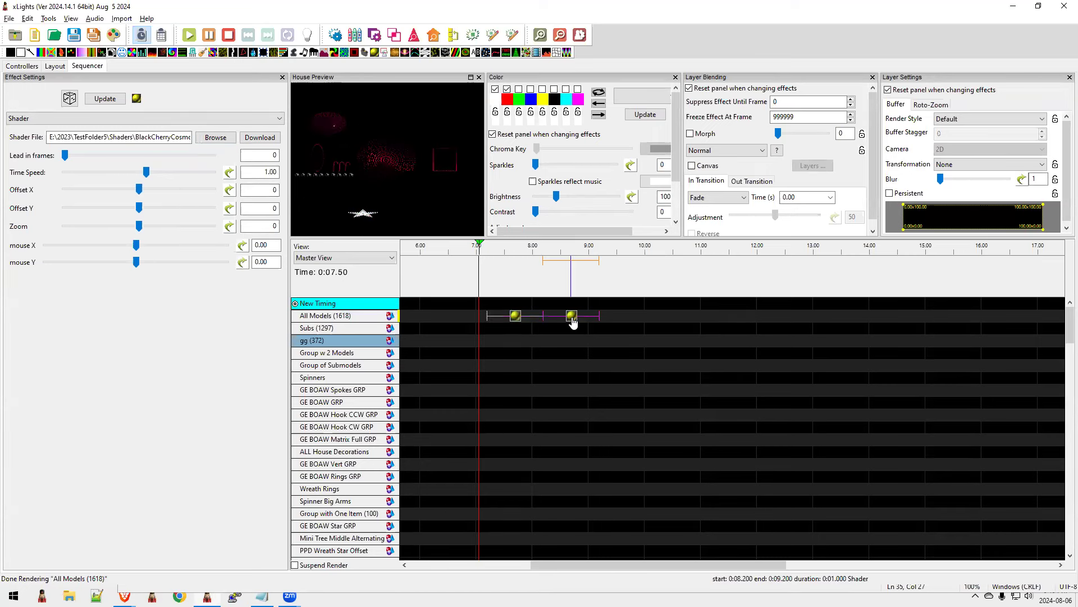
Place a third Shader effect on All Models from about 9.2 to 10.2 seconds and a Pictures effect from about 10.5 to 11.5 seconds.
left_click_drag(136, 99, 627, 326)
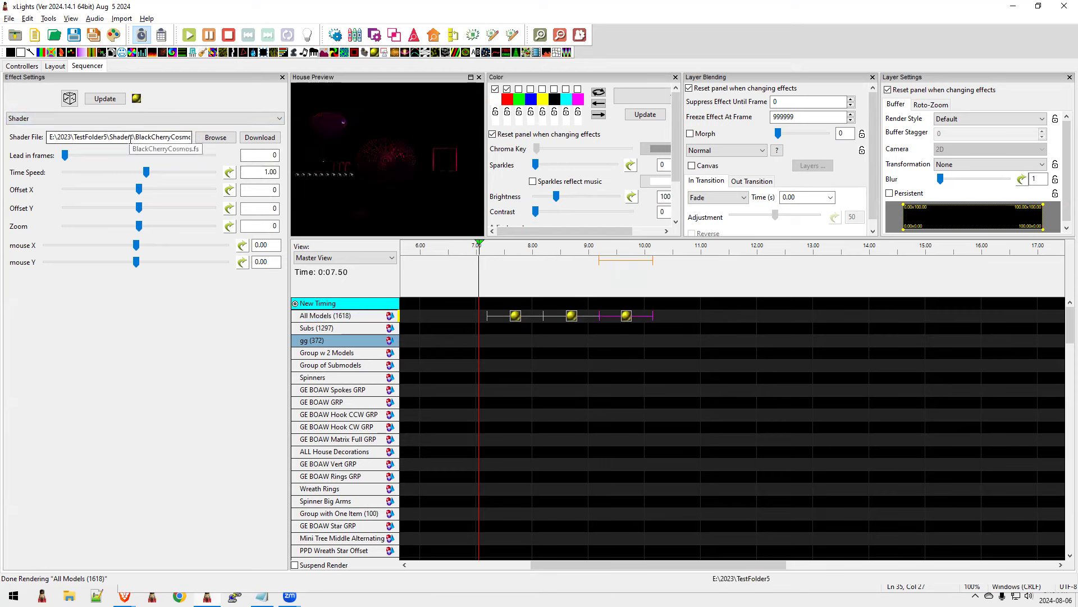
left_click_drag(133, 137, 54, 136)
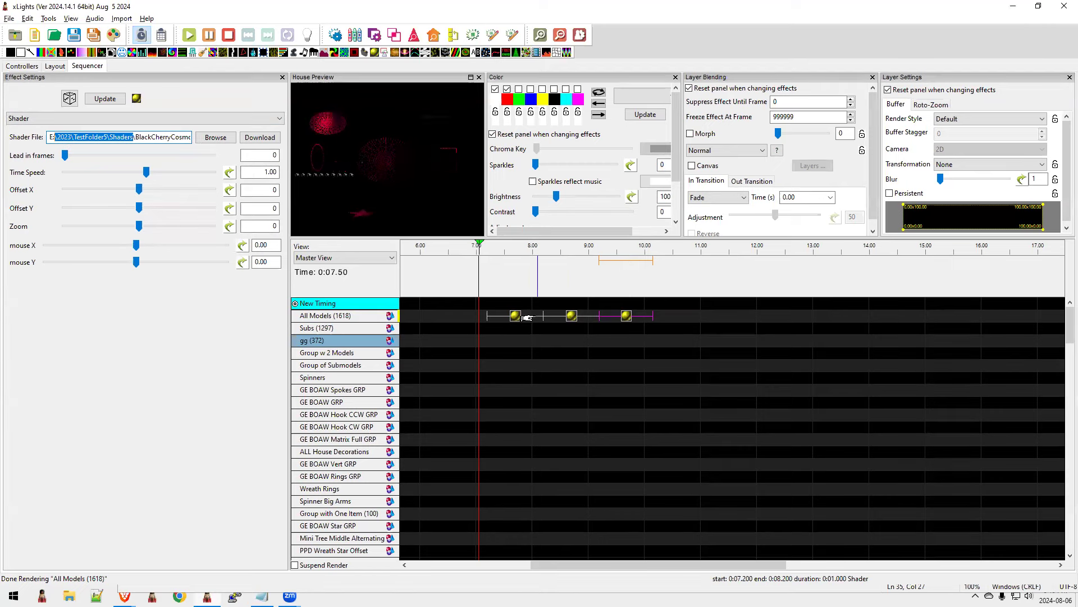
left_click(321, 51)
left_click_drag(320, 52, 700, 318)
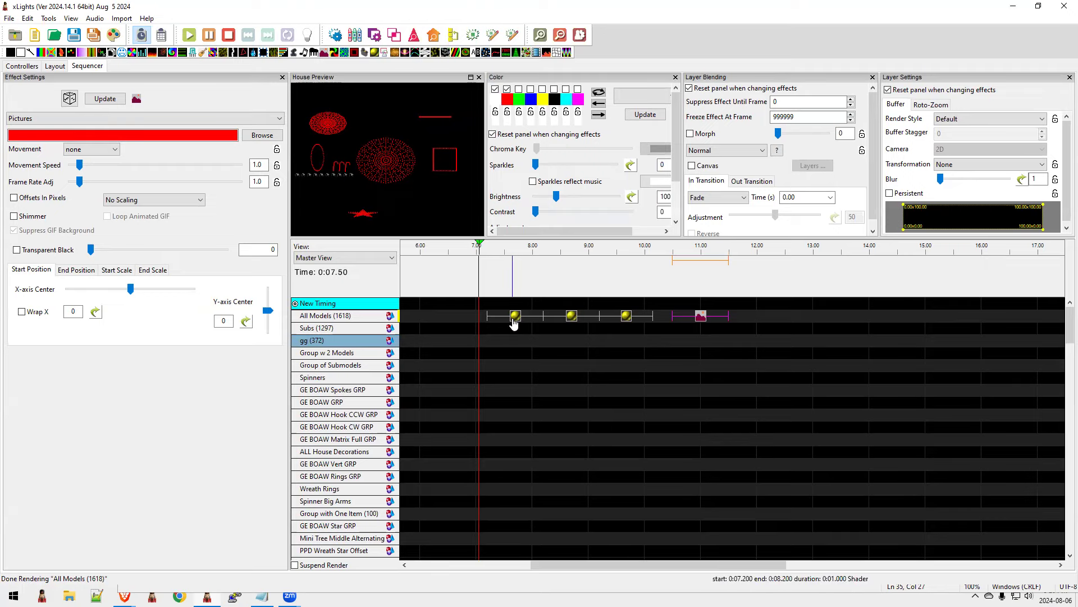
Switch to the README and highlight the entry on reusing shader files during File Cleanup, followed by the New xsqz icon entry.
key("alt+Tab")
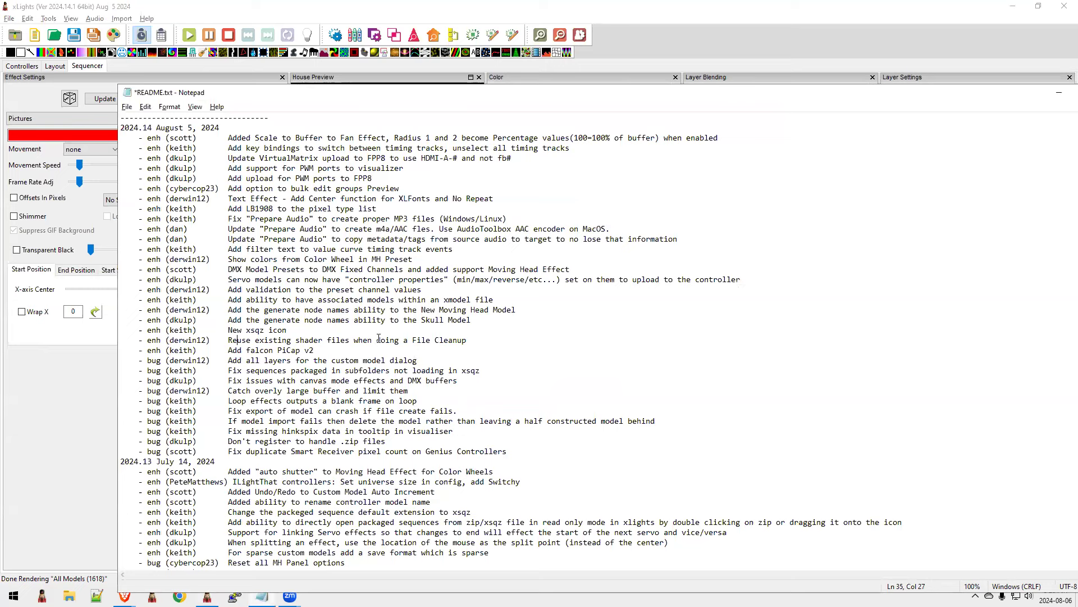
key("End")
key("ctrl+shift+Left")
key("ctrl+shift+Left")
key("ctrl+shift+Left")
key("ctrl+shift+Left")
key("ctrl+shift+Left")
key("ctrl+shift+Left")
key("ctrl+shift+Left")
key("ctrl+shift+Left")
key("ctrl+shift+Left")
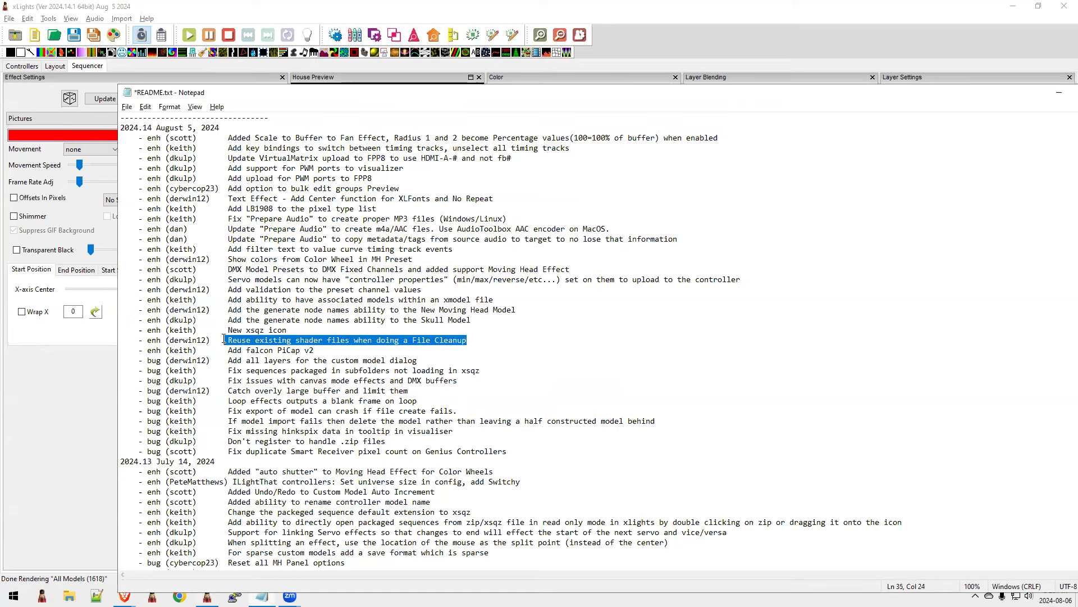
left_click_drag(293, 333, 147, 329)
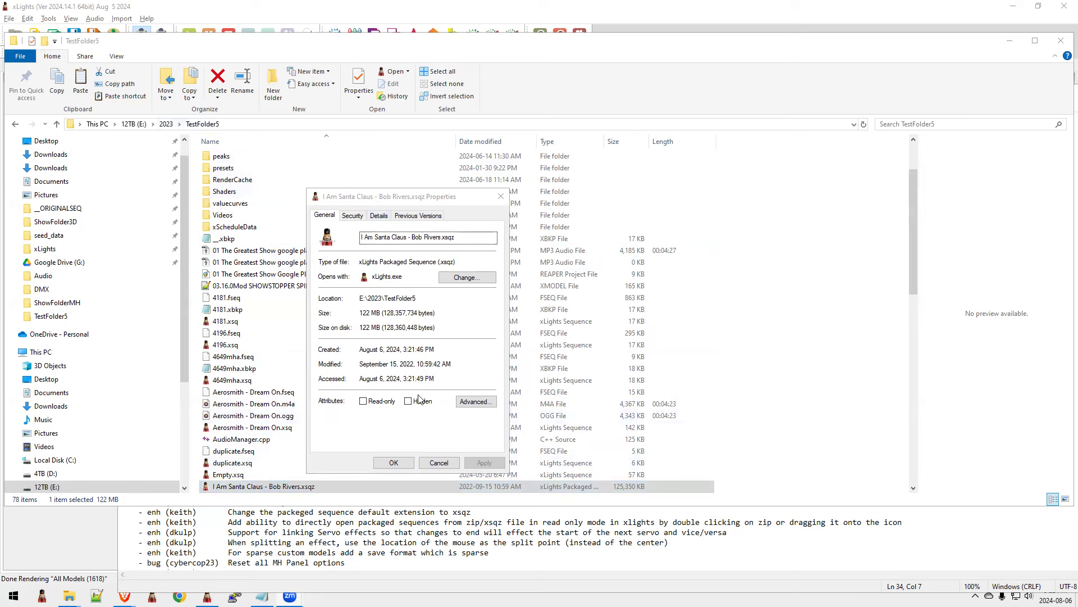
Close the xsqz file's properties, show TestFolder5 as large icons to view the xsqz icon, and put the folder window away.
left_click(439, 463)
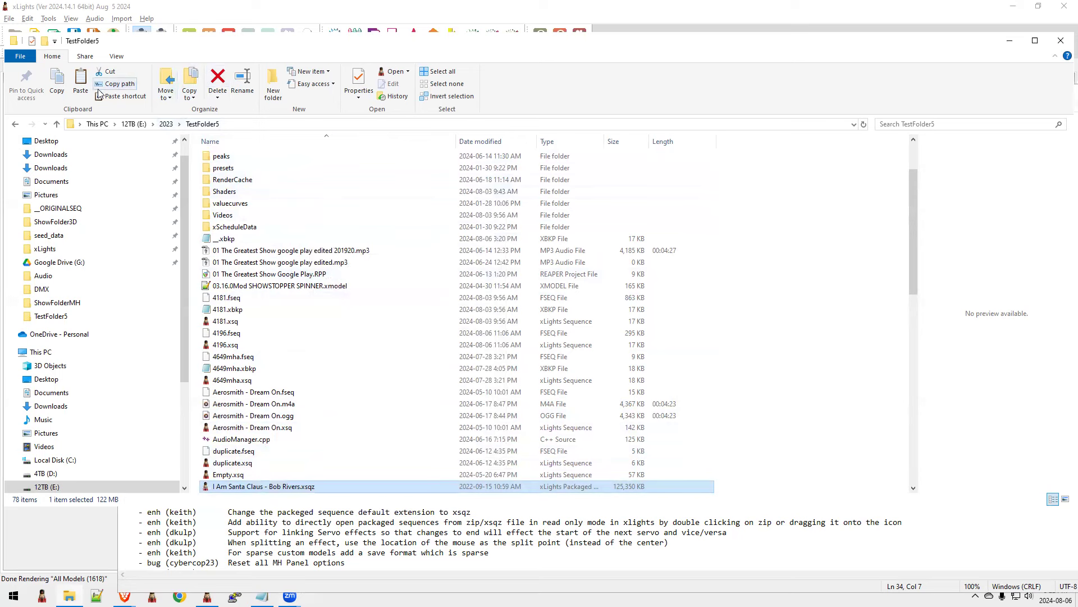
left_click(117, 57)
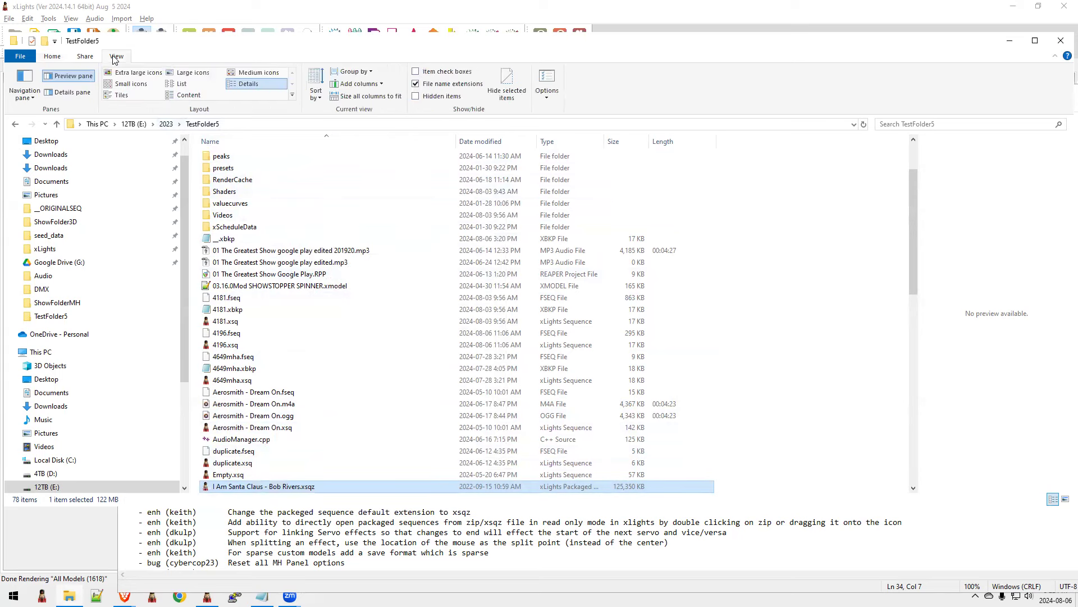
left_click(192, 73)
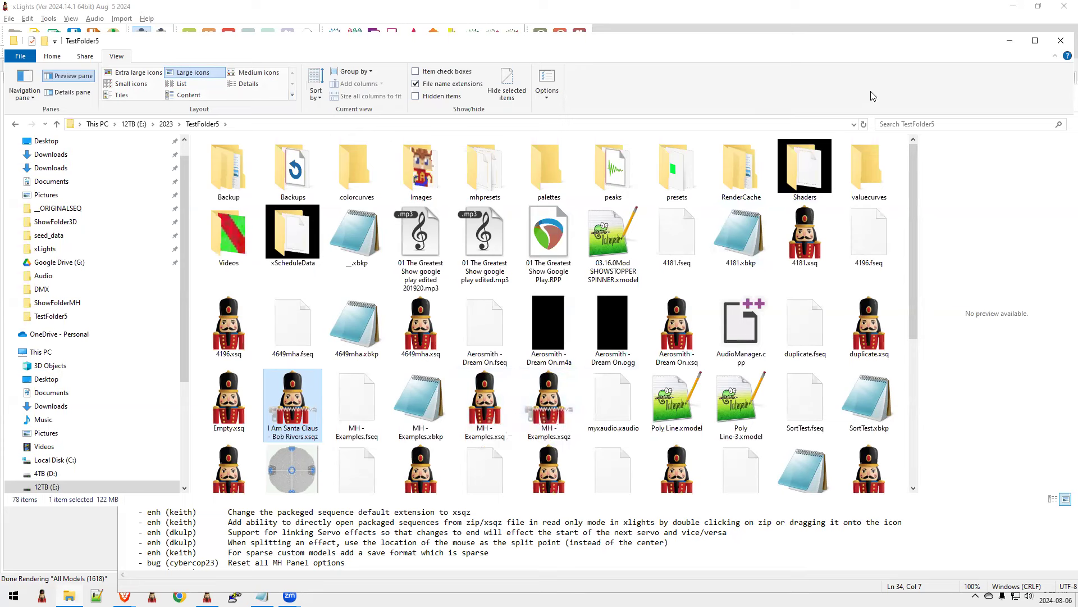
left_click(1005, 45)
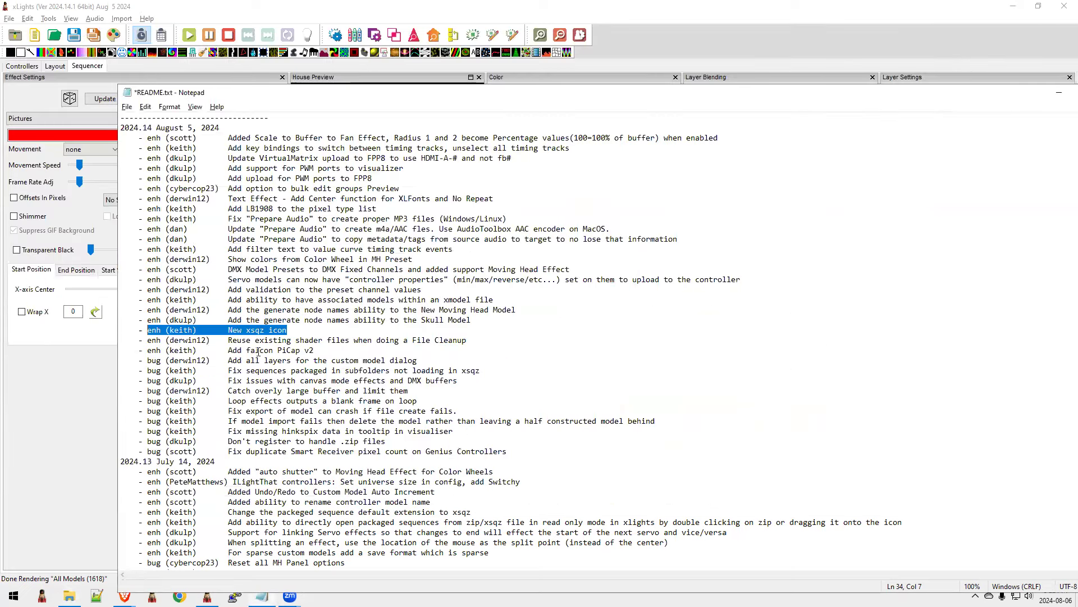
Highlight the README's two generate node names entries, and open an enlarged strand and node names dialog for MH-1 in the xLights layout.
left_click(305, 336)
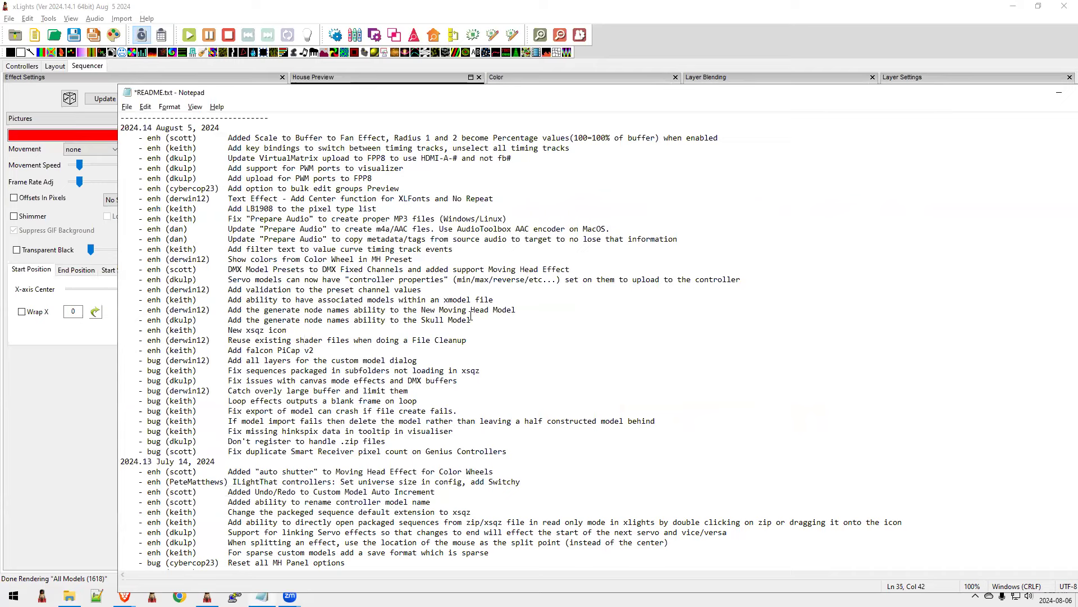
left_click_drag(470, 318, 120, 312)
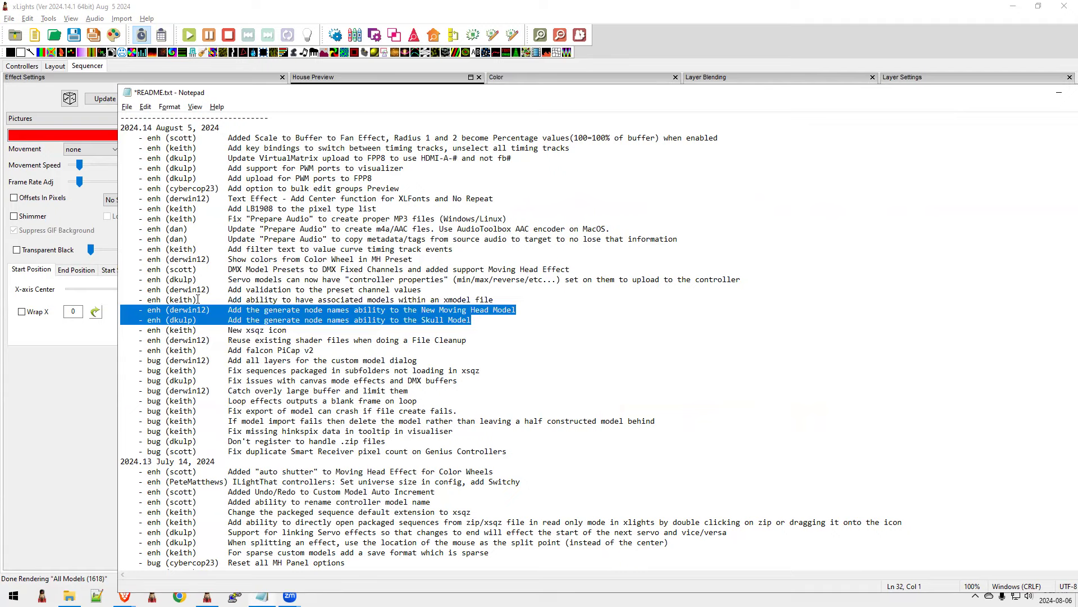
left_click(287, 11)
left_click(58, 66)
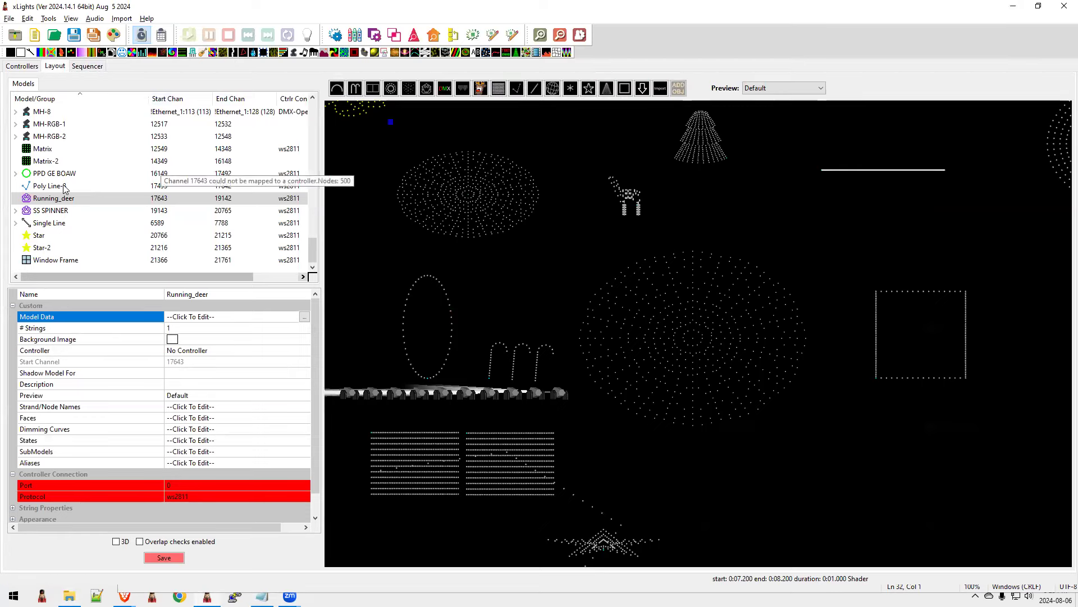
scroll(58, 189, "up", 3)
left_click(45, 137)
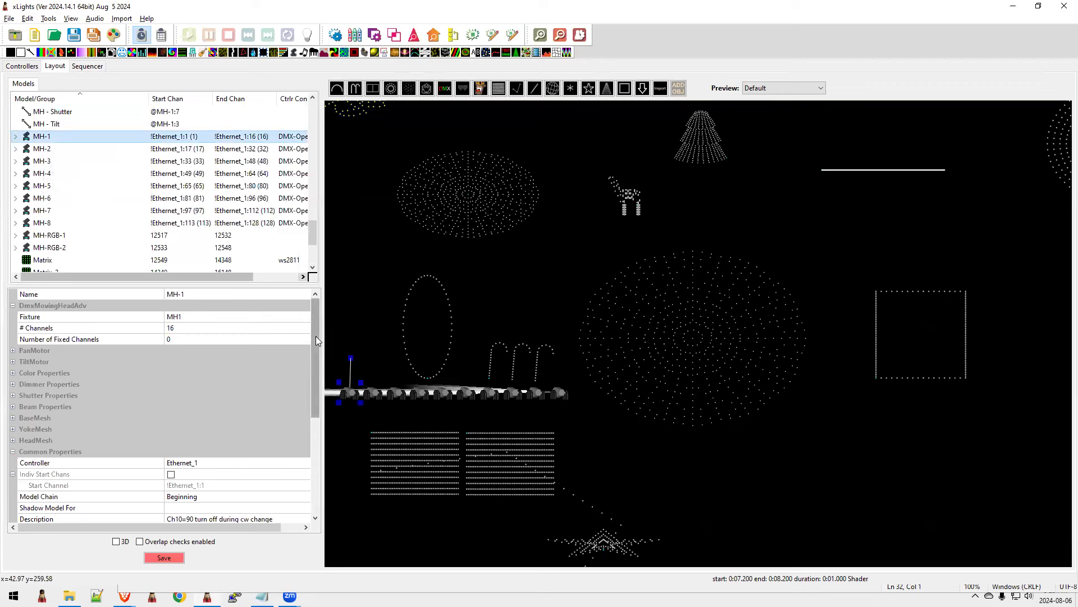
left_click_drag(315, 336, 319, 458)
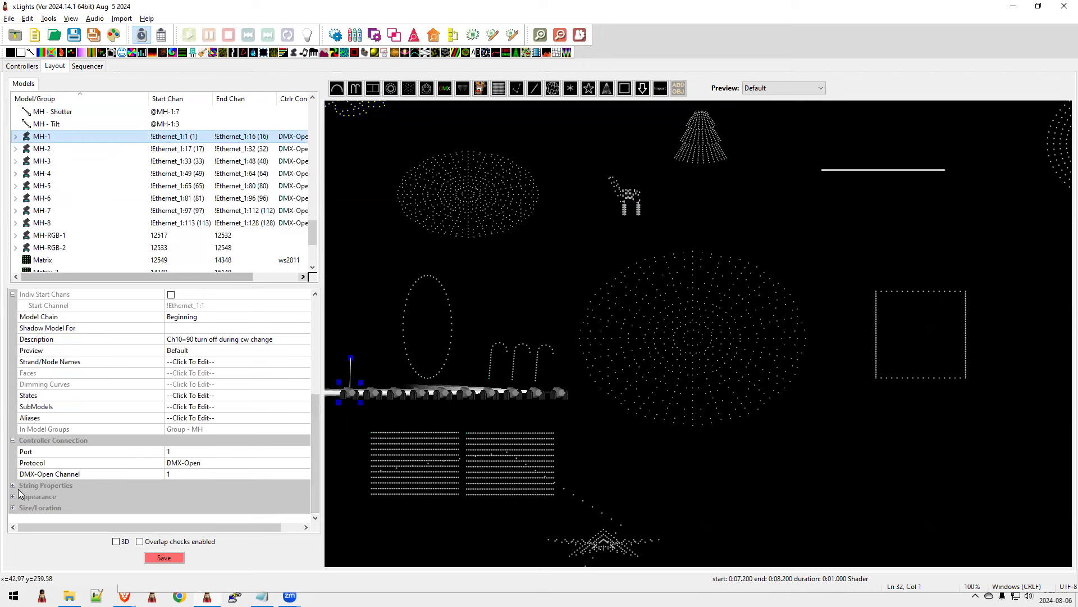
left_click(192, 361)
left_click(304, 361)
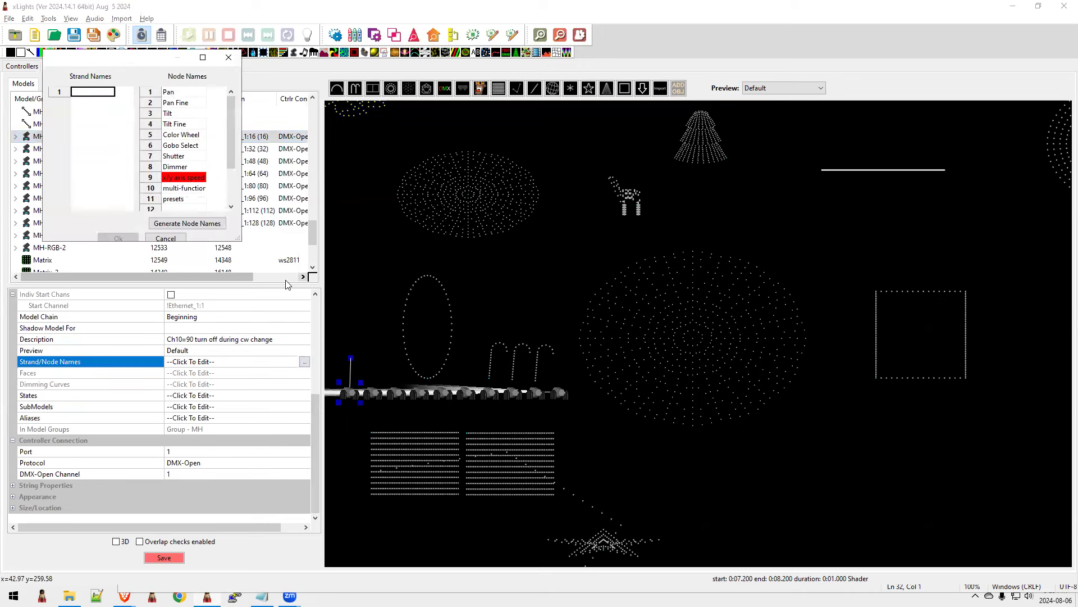
left_click_drag(237, 237, 645, 422)
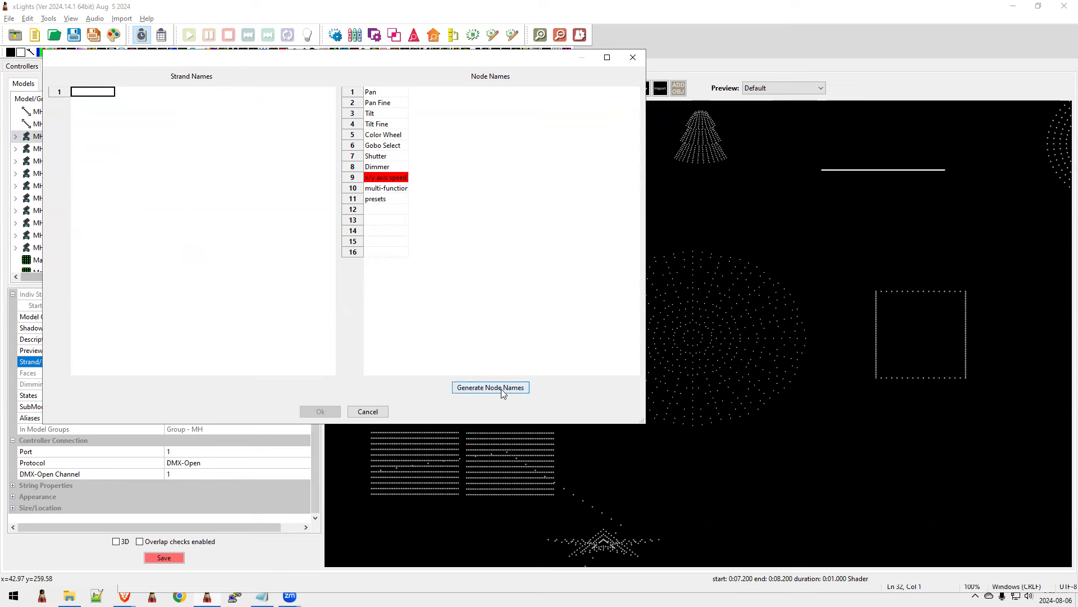
Try editing node 9's name and generating the node names for MH-1, closing the names dialog without keeping the changes.
left_click(371, 178)
left_click(371, 178)
key("Home")
key("Right")
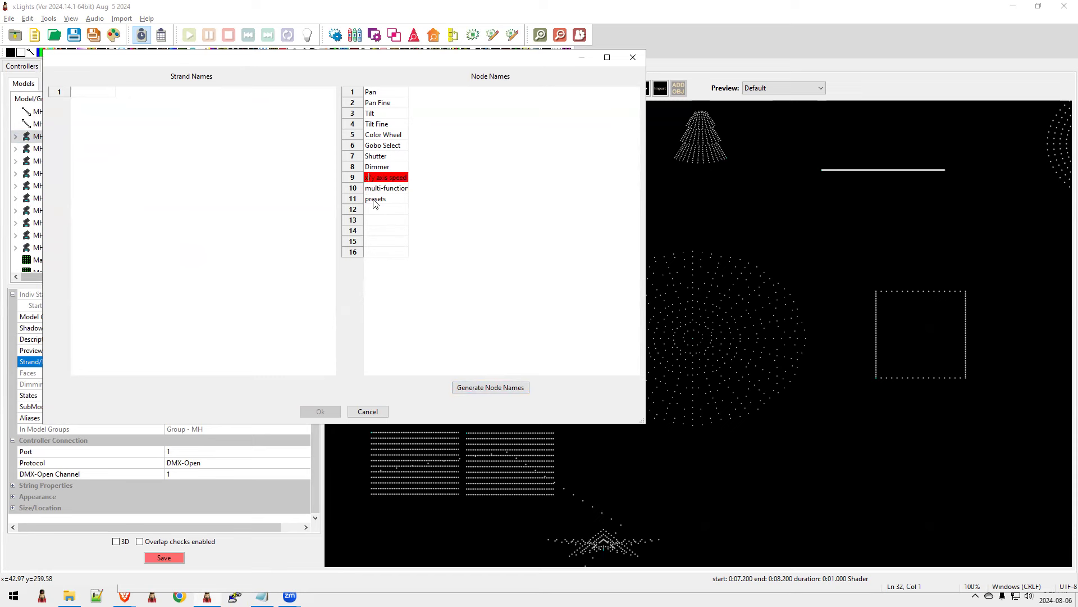
key("Delete")
left_click(485, 388)
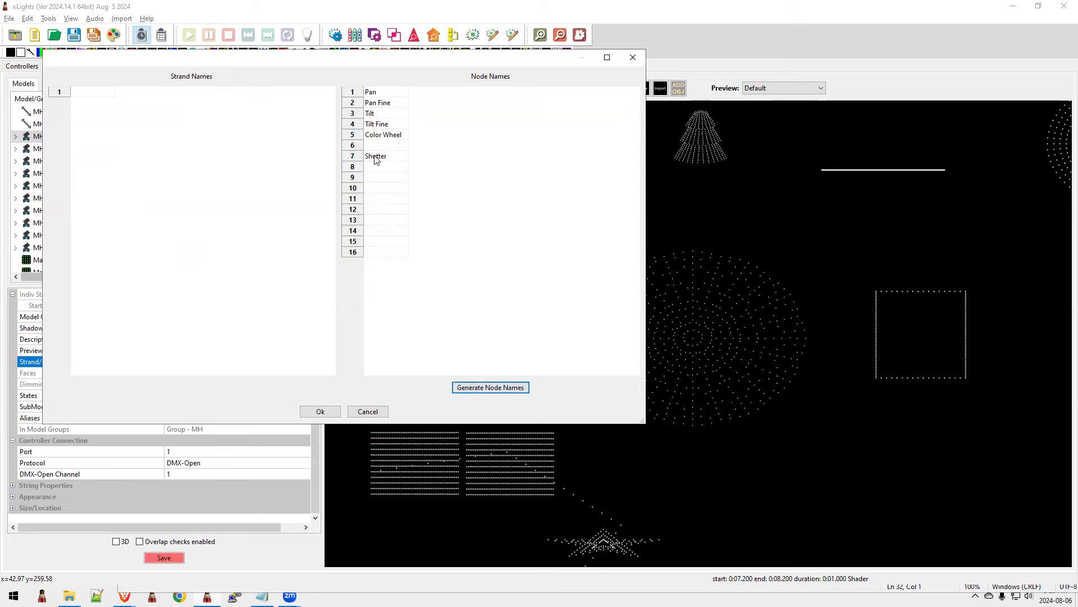
left_click_drag(378, 63, 752, 99)
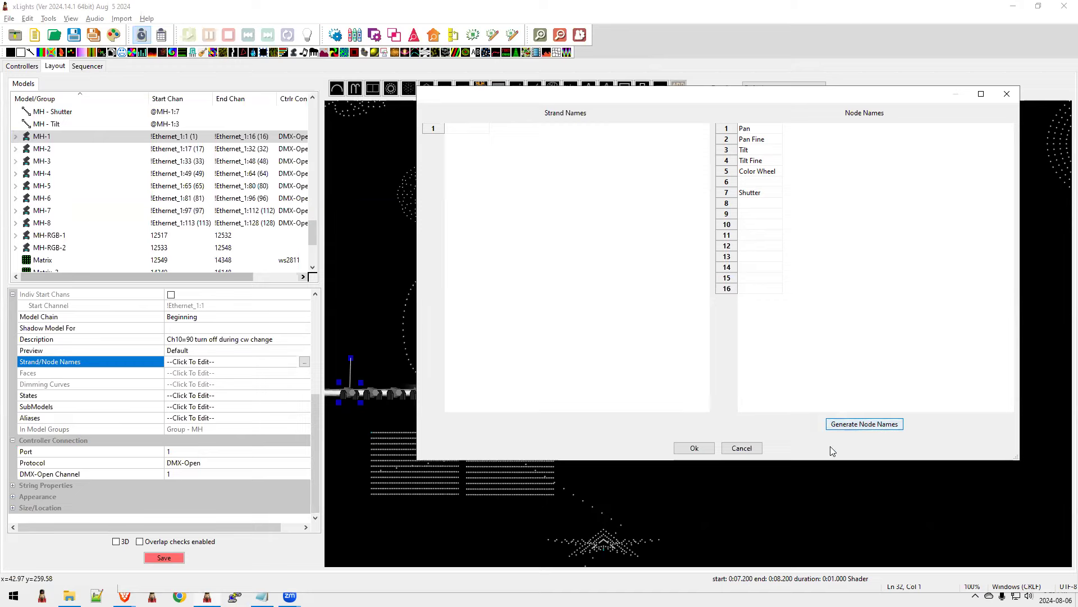
left_click(741, 448)
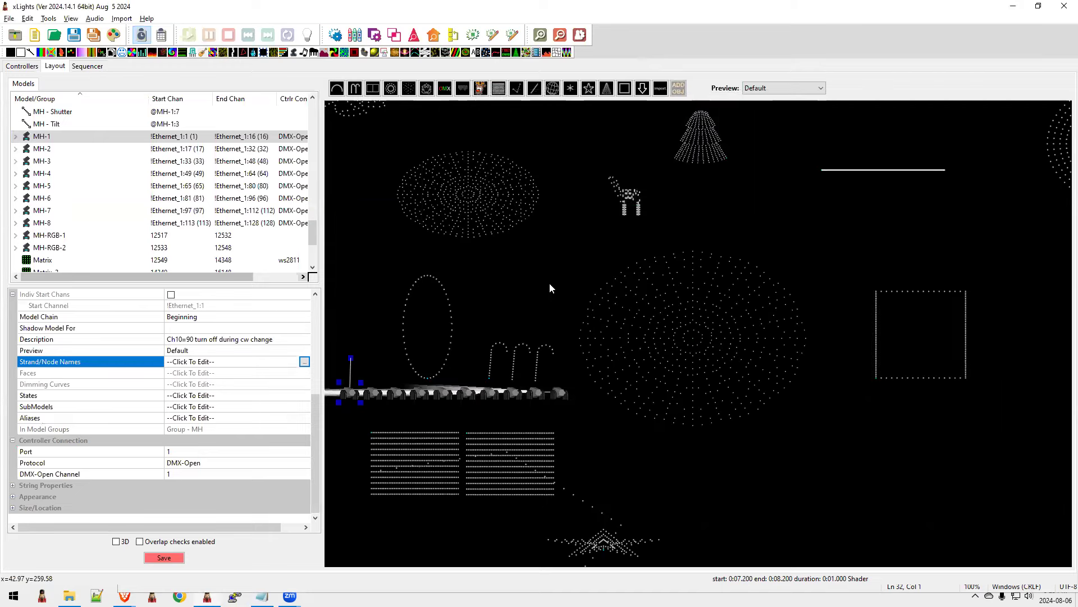
In the README, highlight Skull Model and the preset channel value validation entry, and move the window aside to uncover the model properties.
key("alt+Tab")
left_click_drag(471, 320, 422, 319)
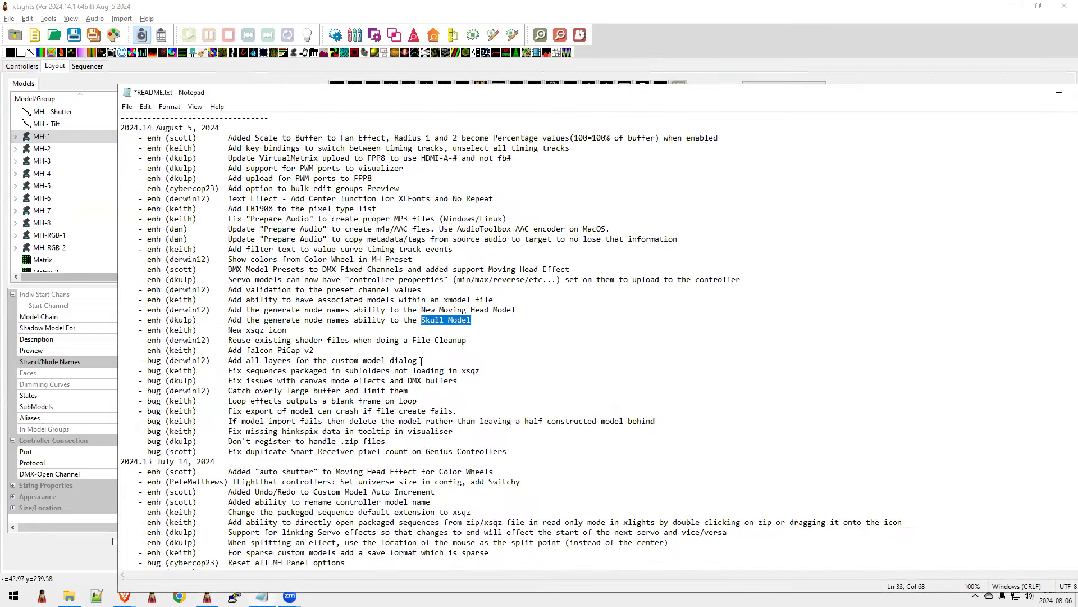
left_click(424, 290)
left_click_drag(424, 289, 147, 290)
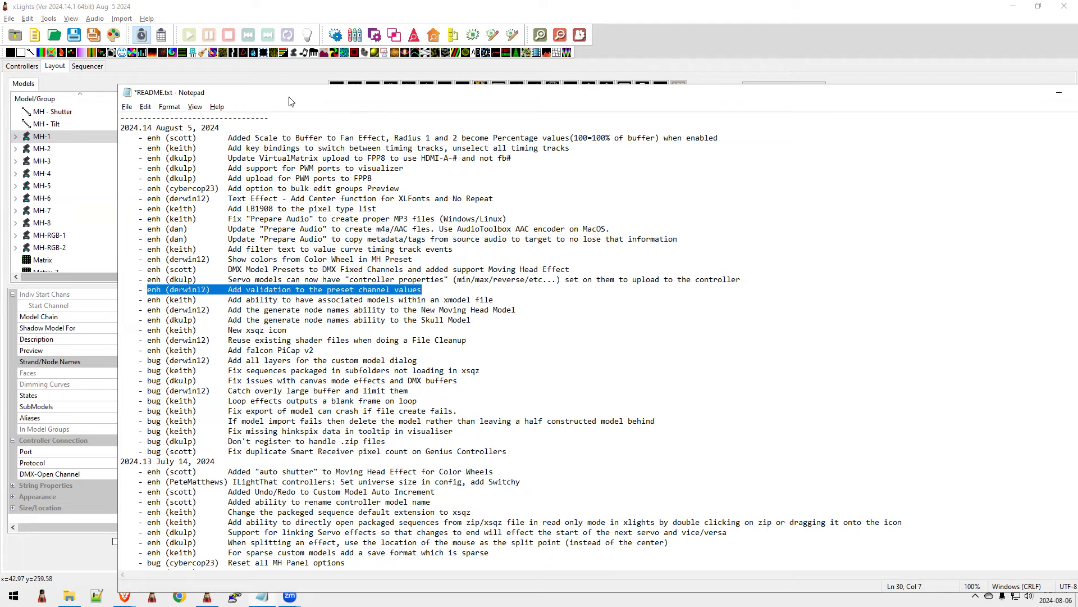
left_click_drag(290, 101, 576, 105)
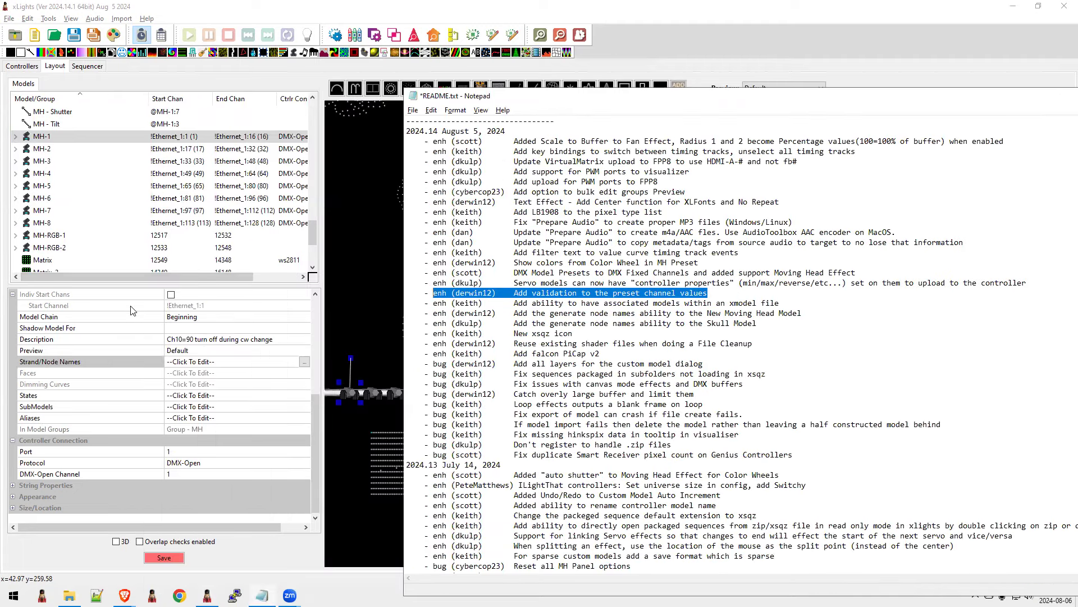
Set the number of fixed channels of MH-1 to 2.
left_click(50, 350)
left_click_drag(315, 394, 315, 299)
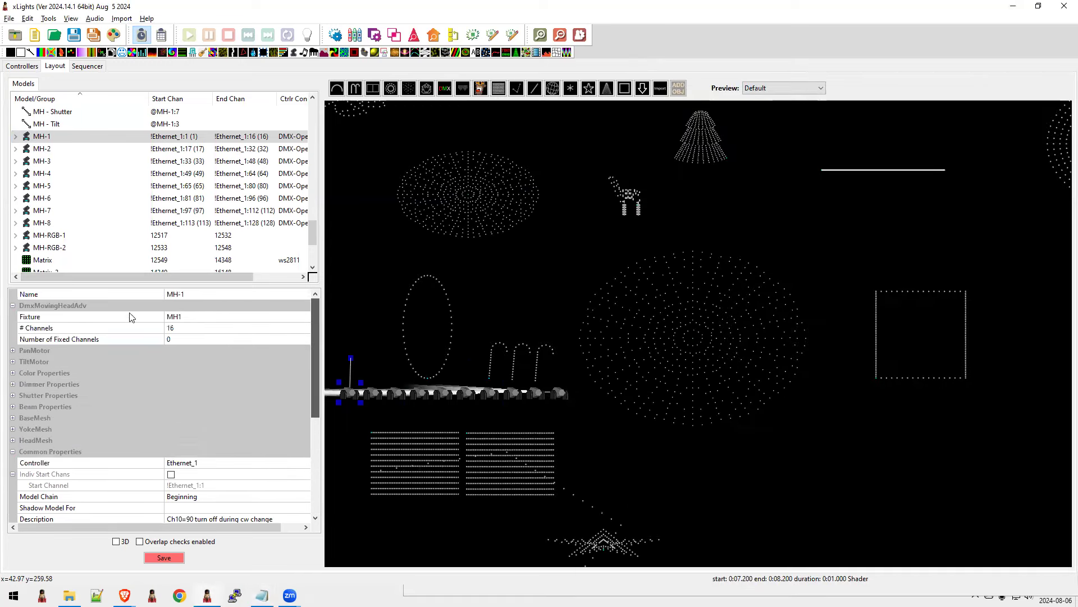
left_click(55, 340)
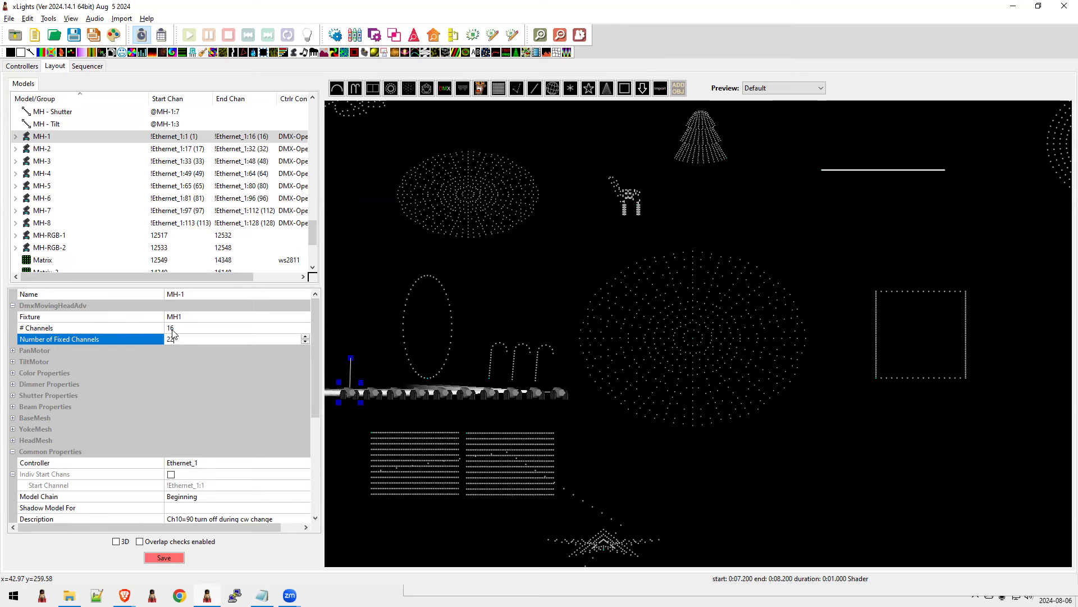
double_click(178, 340)
type("0")
key("BackSpace")
type("2")
key("Return")
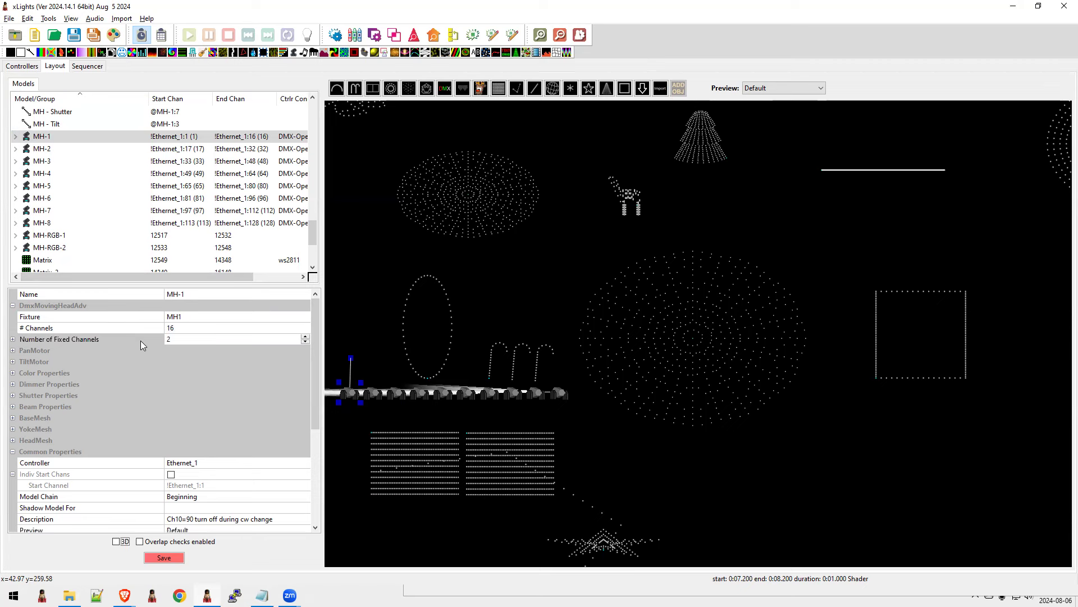
Set MH-1's fixed channel 1 to DMX channel 6 with DMX value 16 and the description "Color Wheel".
left_click(12, 340)
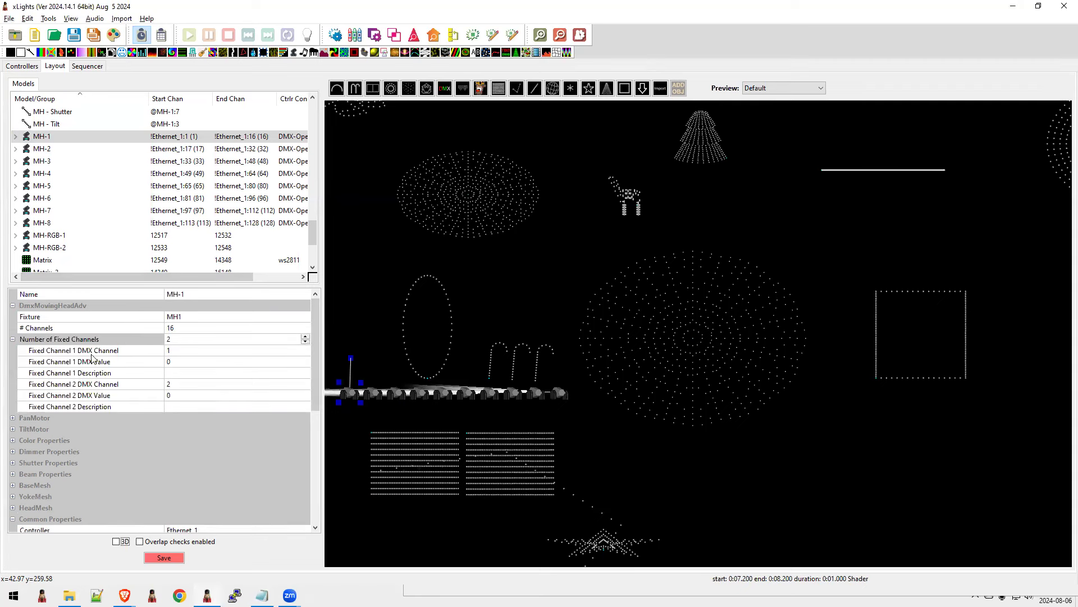
left_click(186, 351)
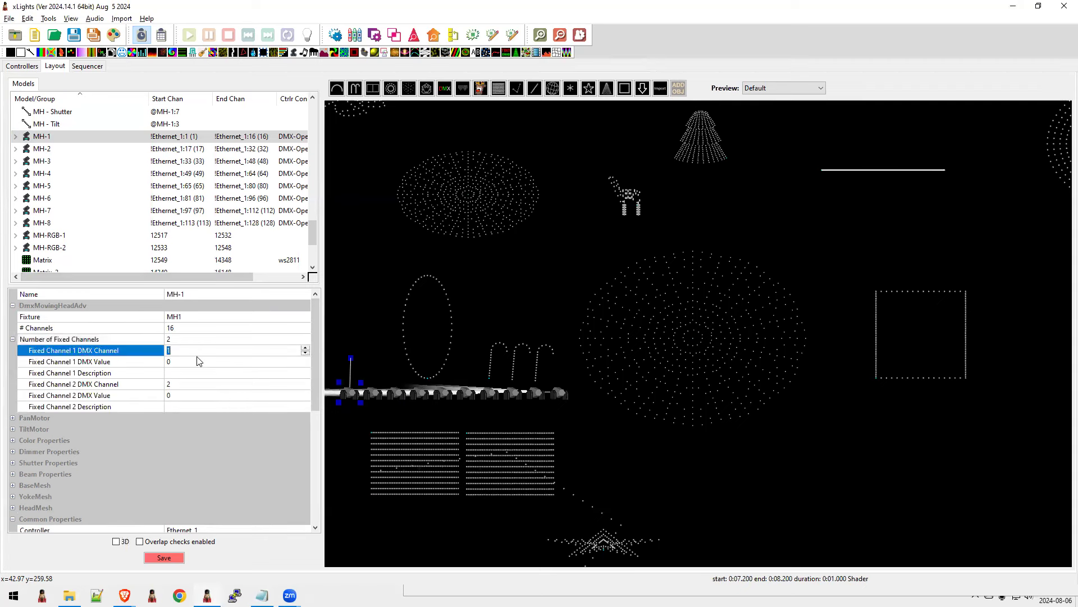
type("6")
key("Tab")
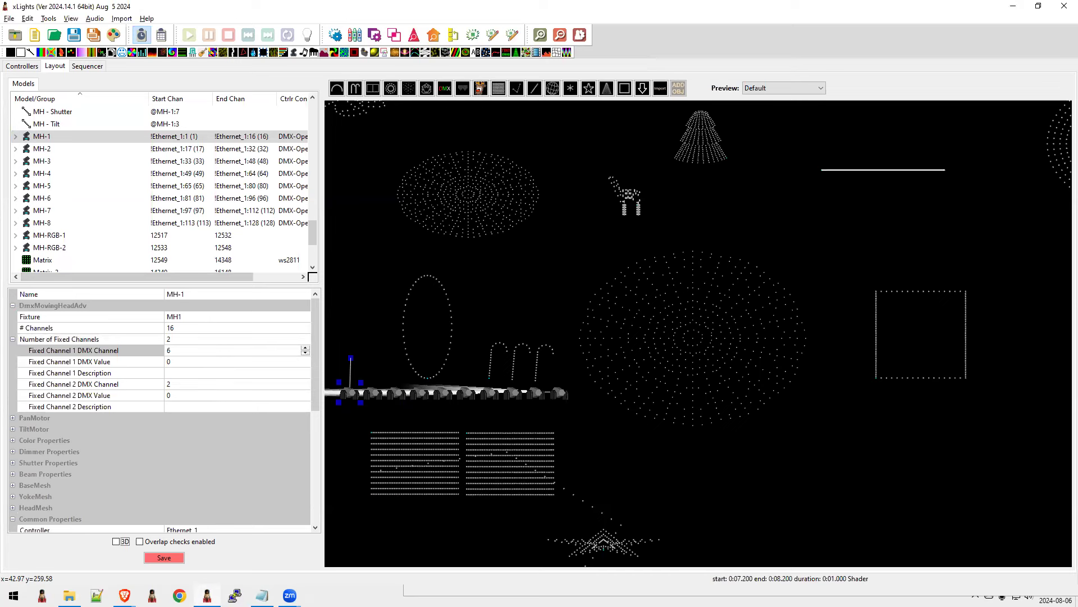
left_click(198, 359)
type("16")
key("Tab")
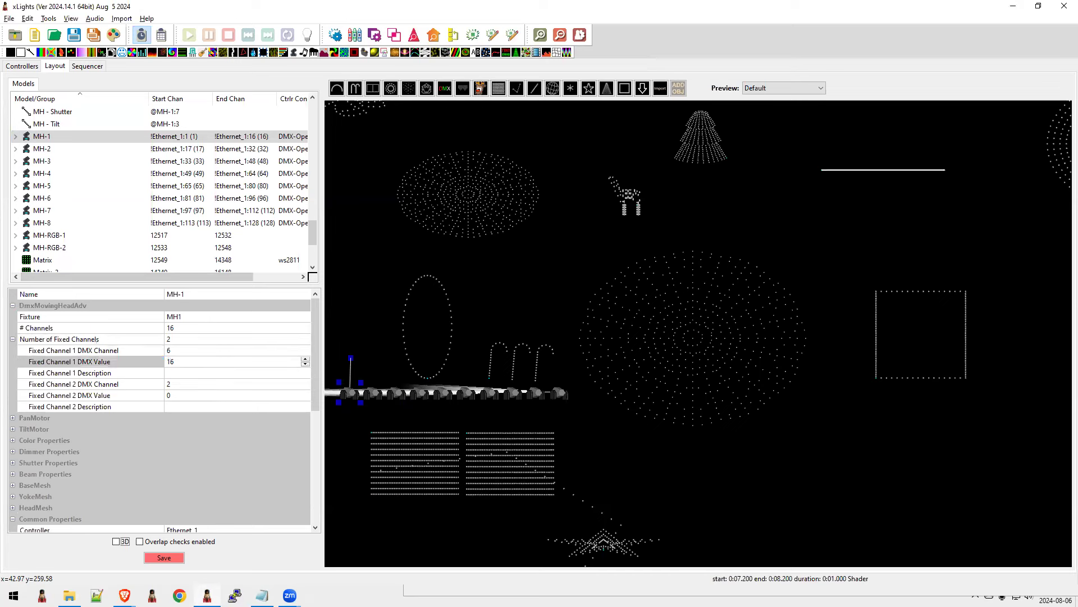
left_click(183, 373)
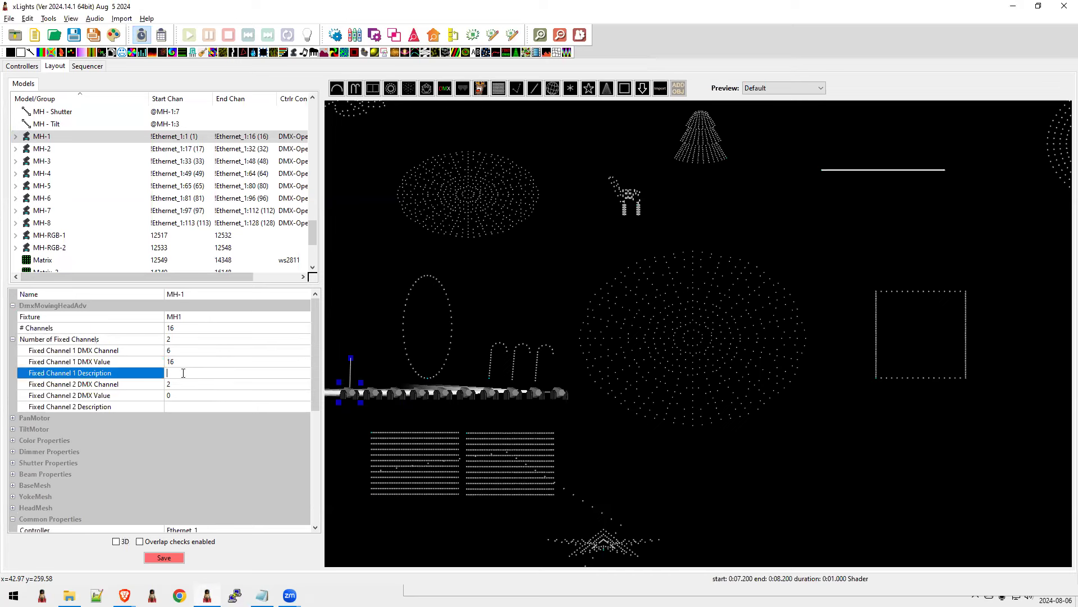
type("Color Wheel")
key("Tab")
key("Tab")
key("Tab")
key("Return")
Return to the sequencer and change the displayed view to MH.
left_click(87, 66)
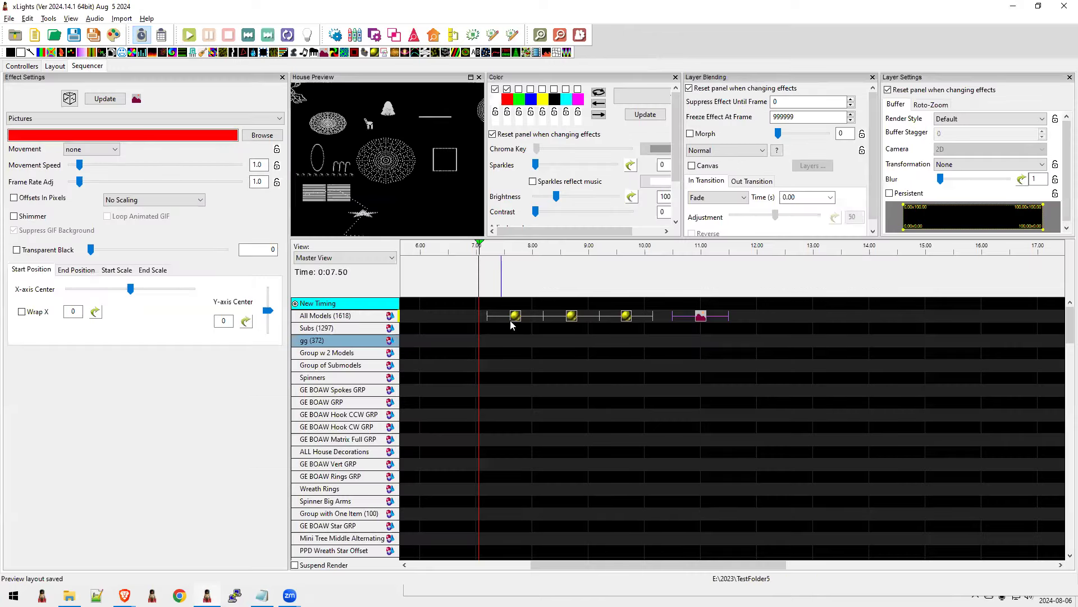
left_click(513, 317)
left_click(346, 257)
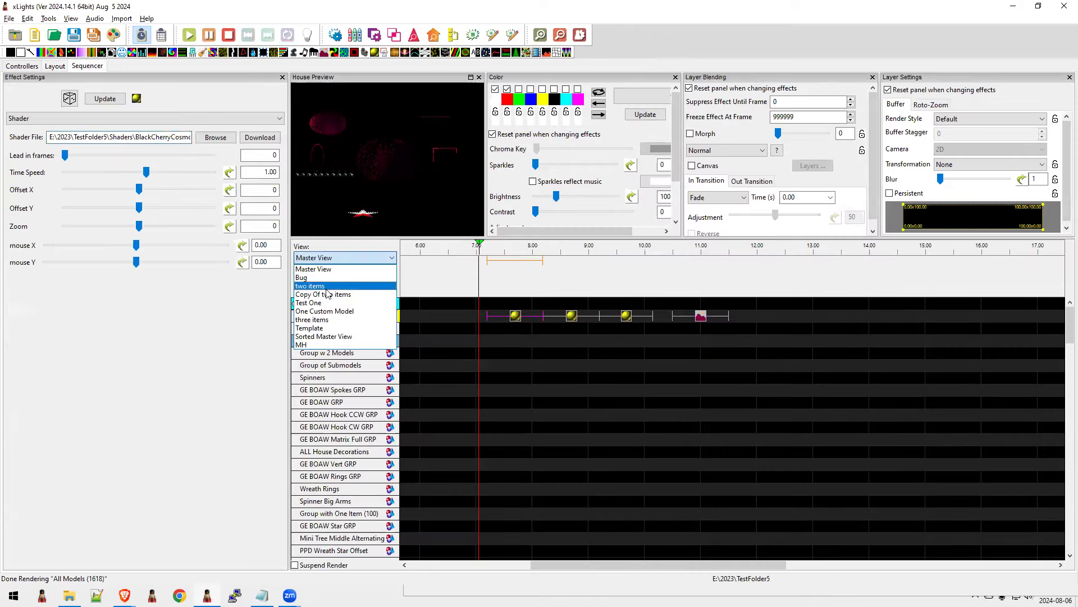
left_click(331, 346)
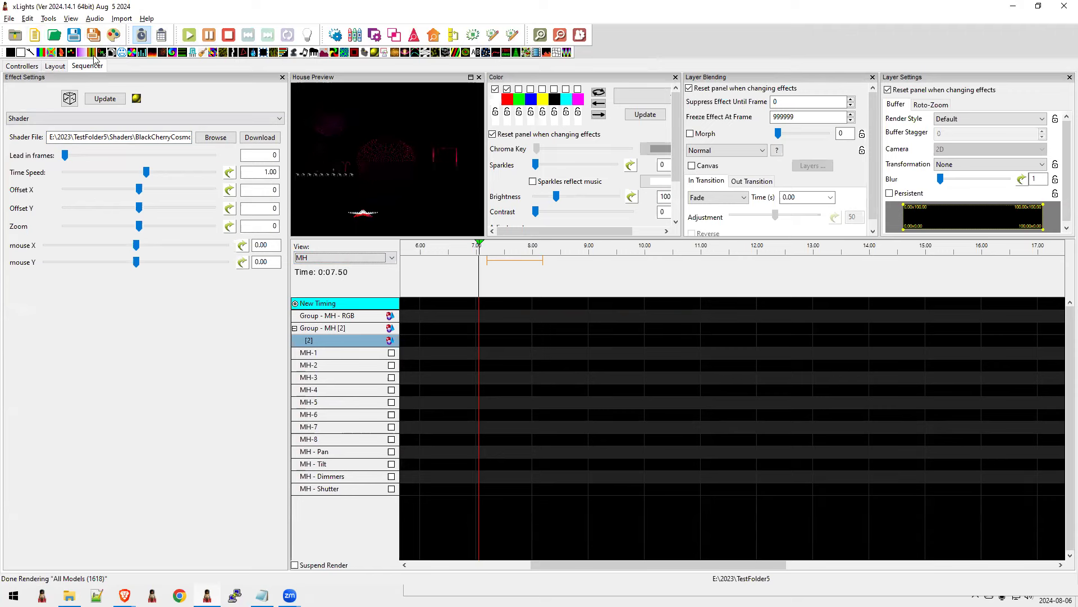
Add a DMX effect to MH-1 around 7 s and insert a new layer above it.
left_click_drag(101, 52, 496, 353)
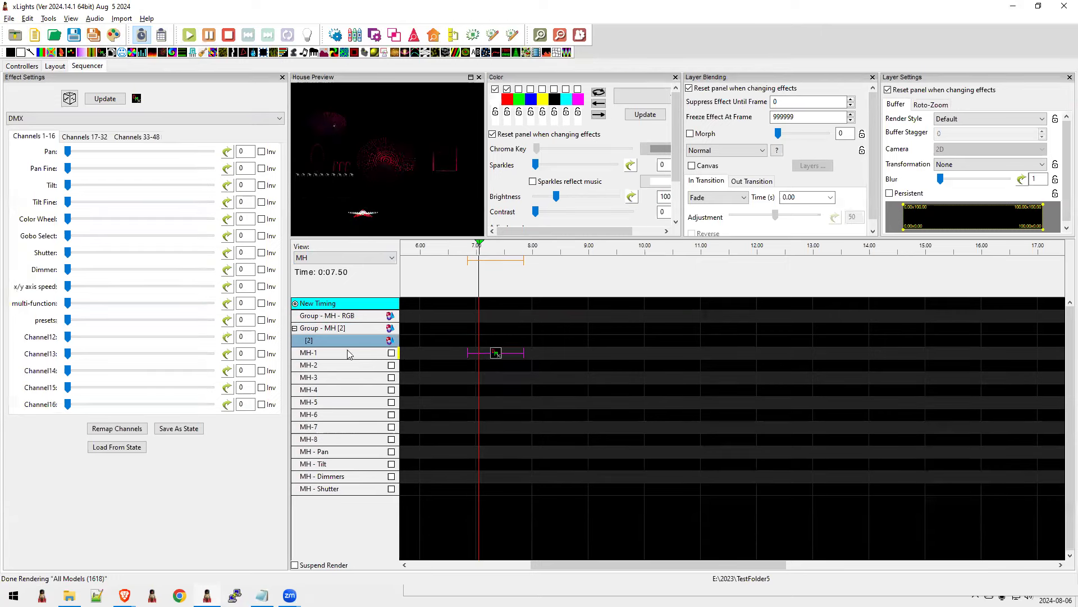
right_click(348, 354)
left_click(376, 359)
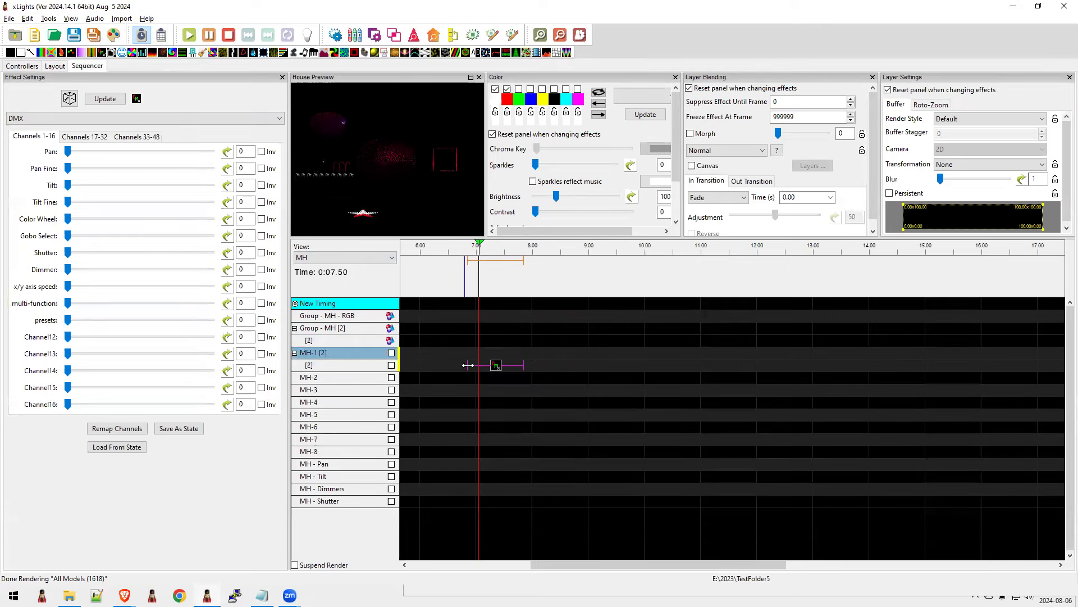
Place a Bars effect on MH-1's upper layer from 6.7 to 8.0 s, and enable green and blue in its palette.
left_click_drag(41, 53, 532, 354)
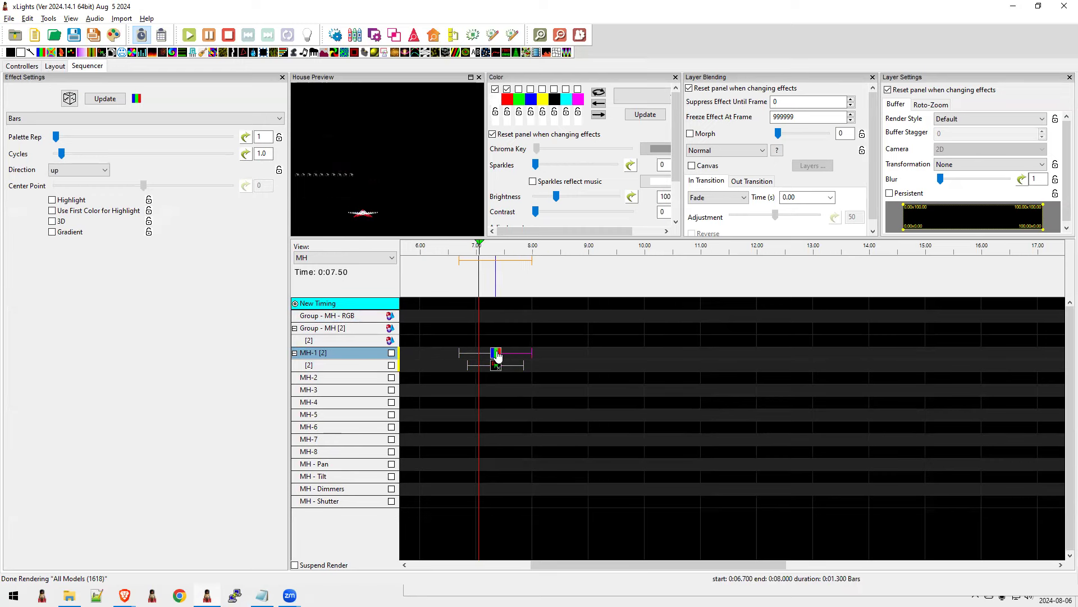
left_click(518, 89)
left_click(530, 89)
Select the DMX effect on MH-1's lower layer and expand MH-1 down to the individual channels of Strand 1.
left_click(497, 366)
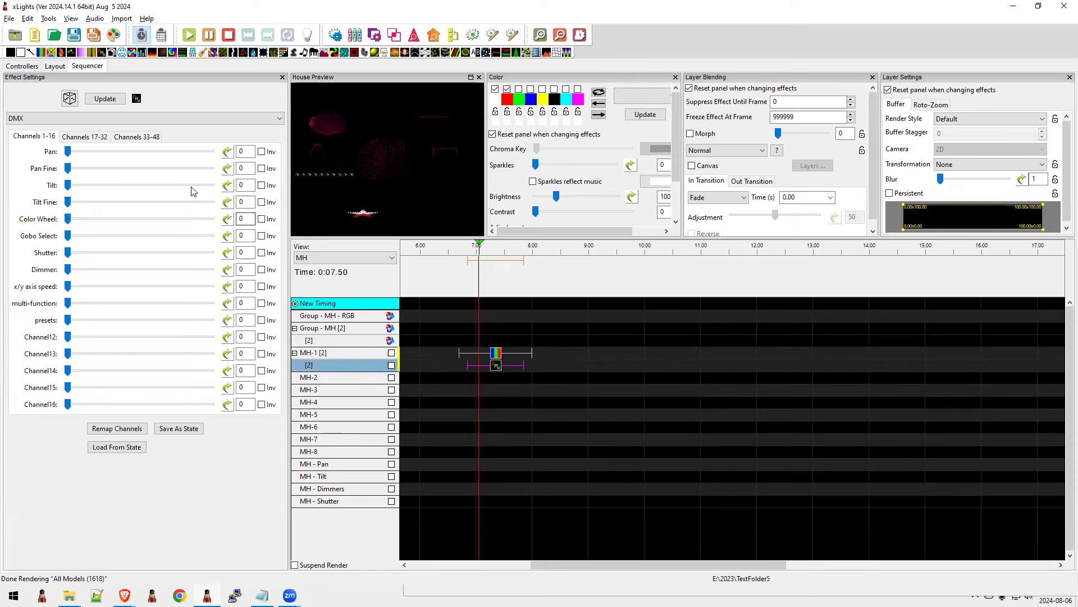
double_click(335, 365)
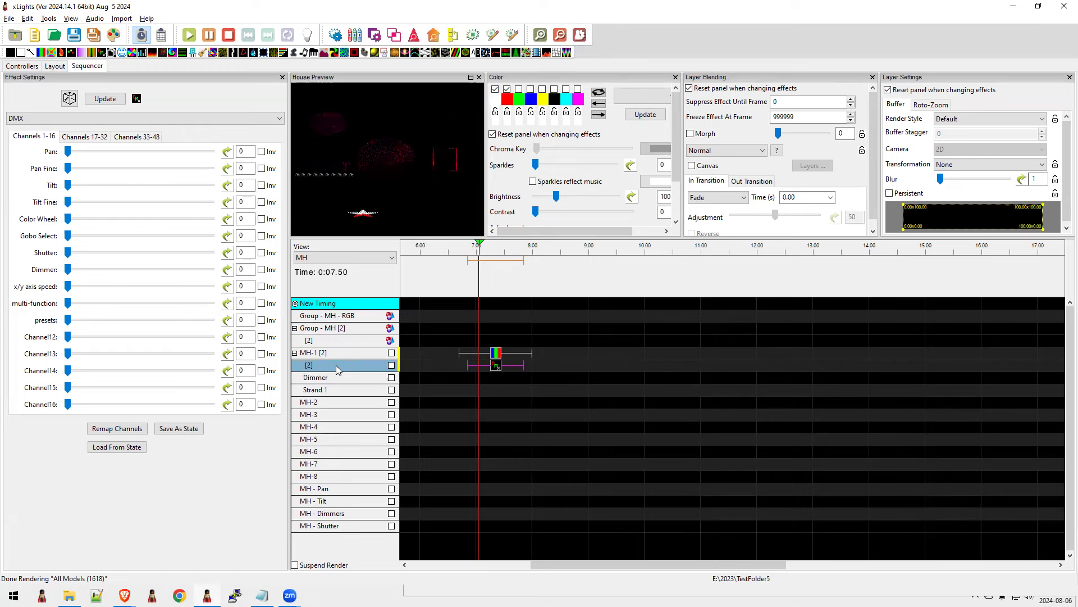
double_click(329, 392)
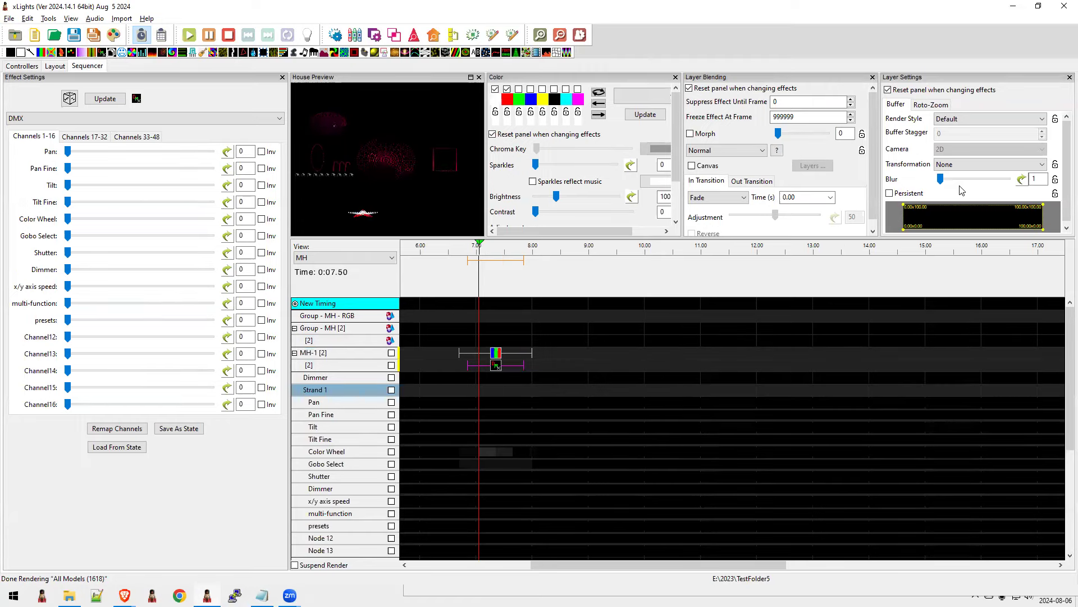
Switch to the README in Notepad and highlight the entries on preset channel validation, servo controller properties and DMX Fixed Channels.
key("alt+Tab")
left_click_drag(709, 293, 510, 292)
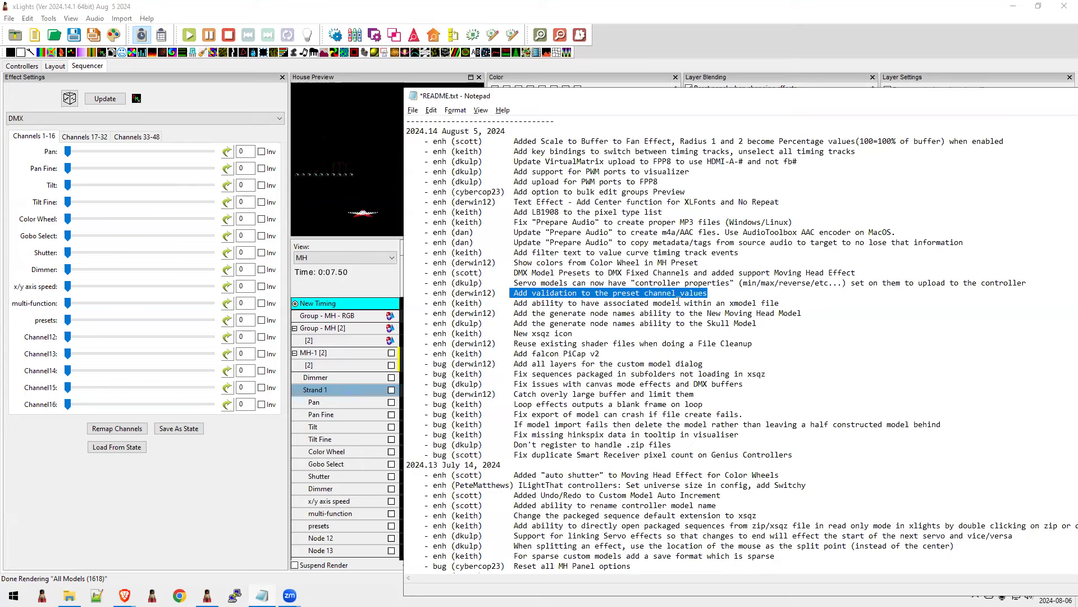
left_click(757, 279)
left_click_drag(1032, 279, 398, 281)
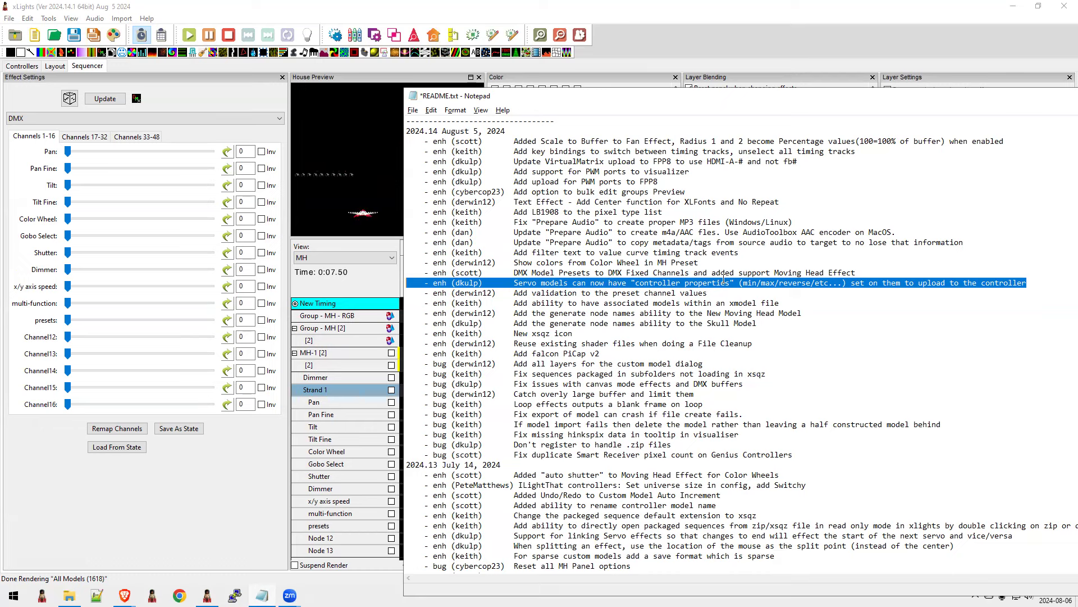
left_click(627, 273)
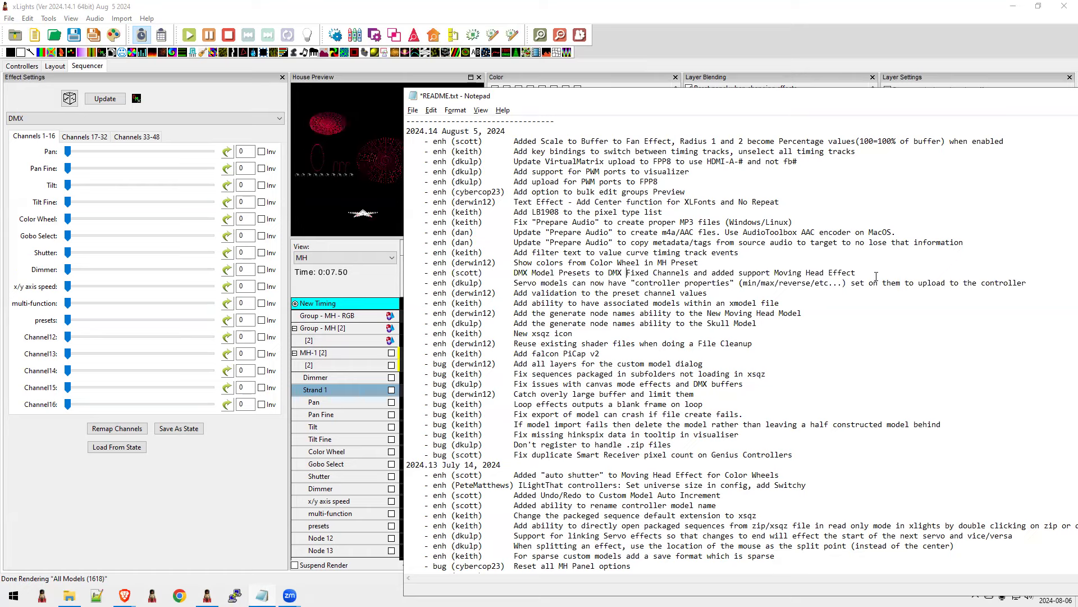
left_click_drag(876, 275, 409, 273)
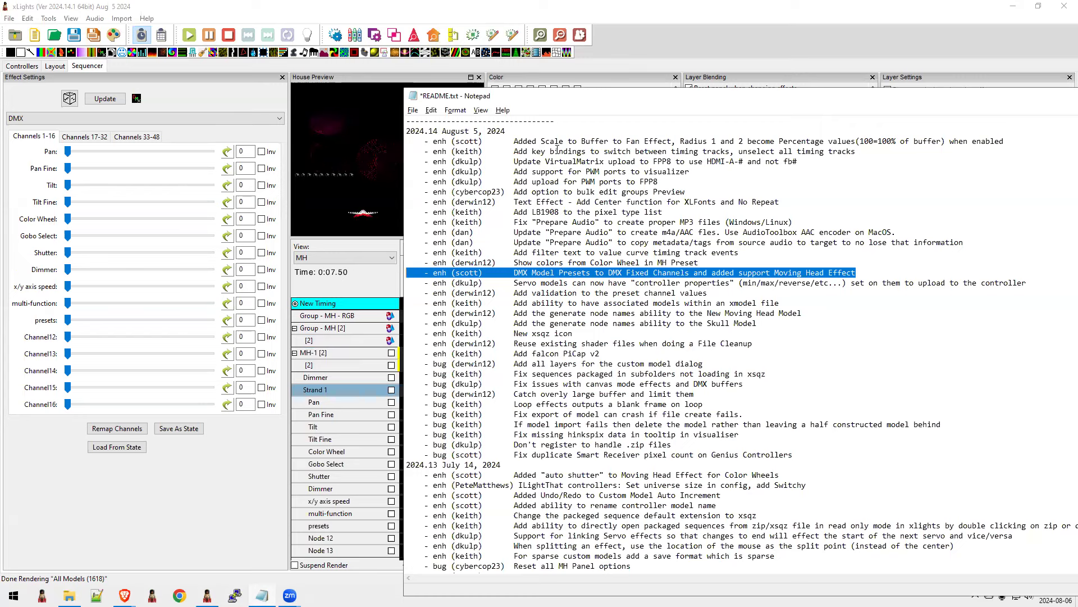
left_click_drag(582, 99, 612, 98)
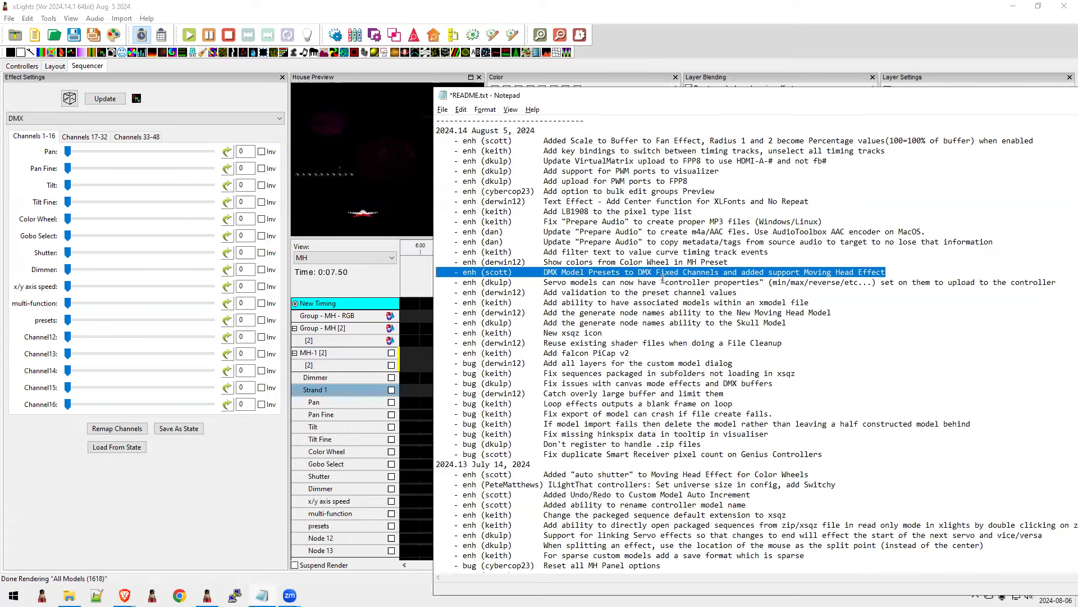
Highlight the README entry on Color Wheel colors in MH Preset, and add a Moving Head effect to Group - MH around 9 s.
left_click_drag(729, 262, 449, 262)
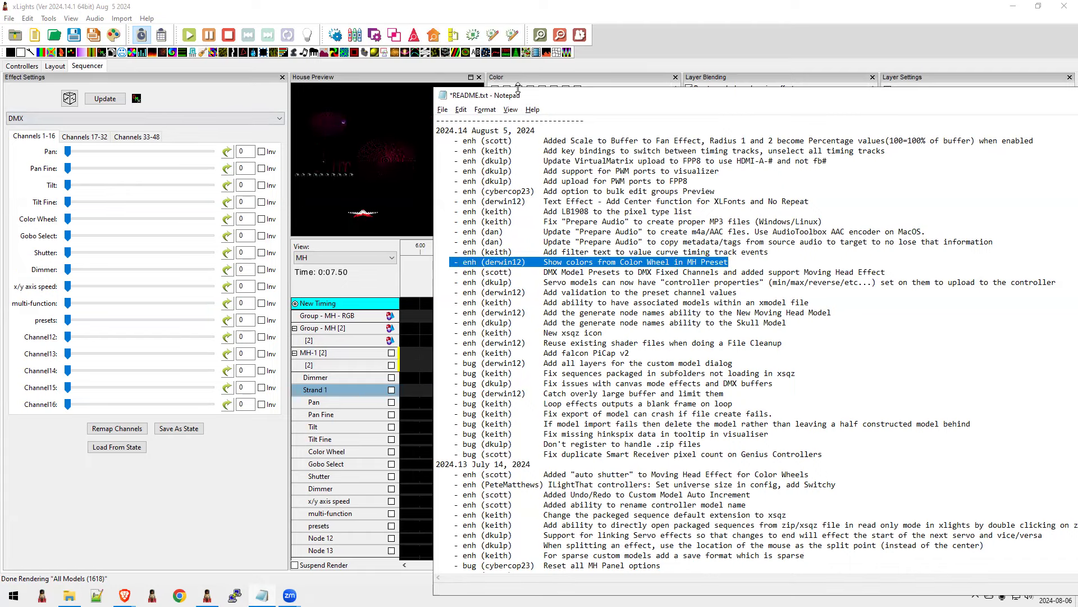
left_click_drag(520, 97, 913, 91)
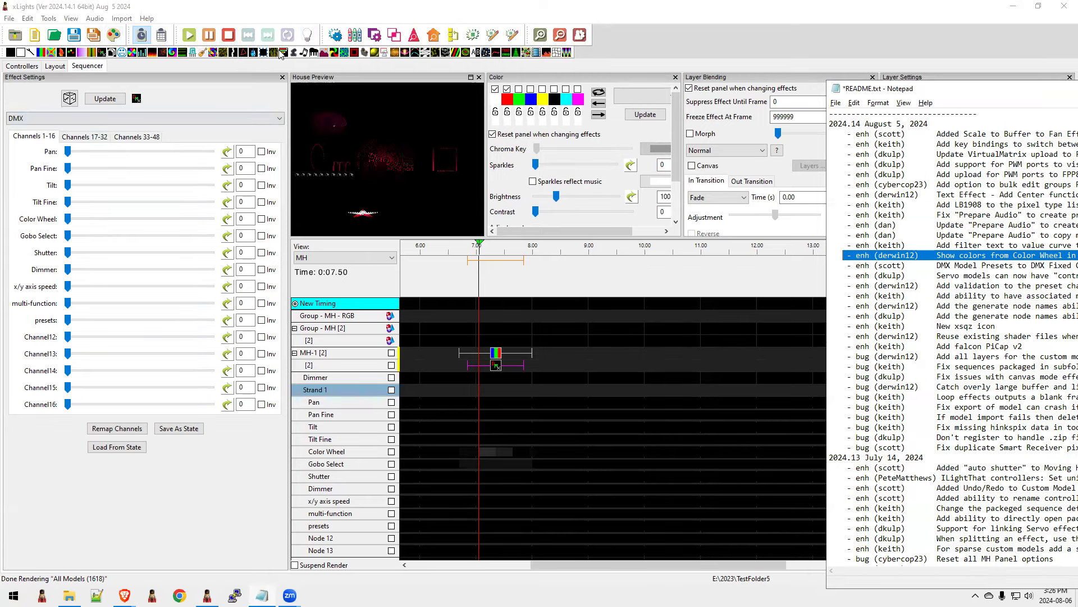
left_click_drag(293, 52, 638, 329)
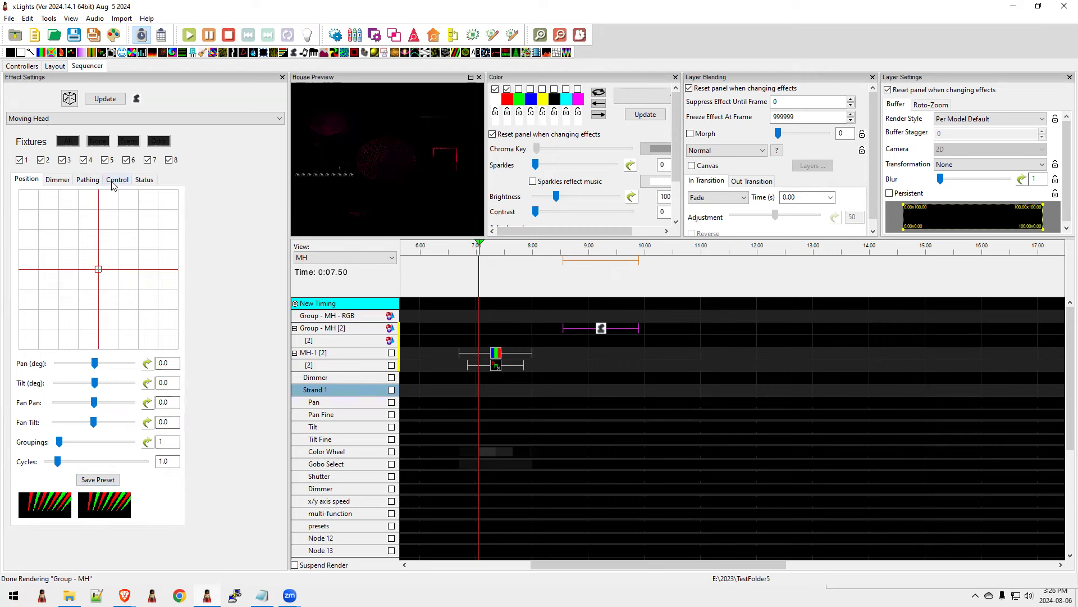
Highlight the README entry on filter text for value curve timing track events, and move the window off the sequencer.
left_click_drag(1077, 76, 907, 82)
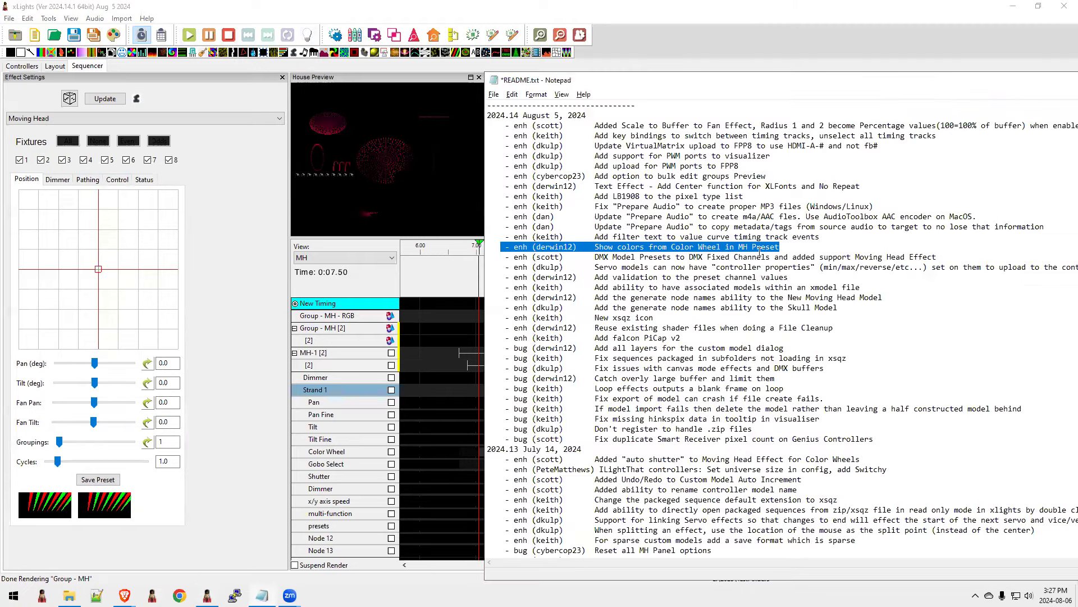
left_click_drag(828, 235, 496, 239)
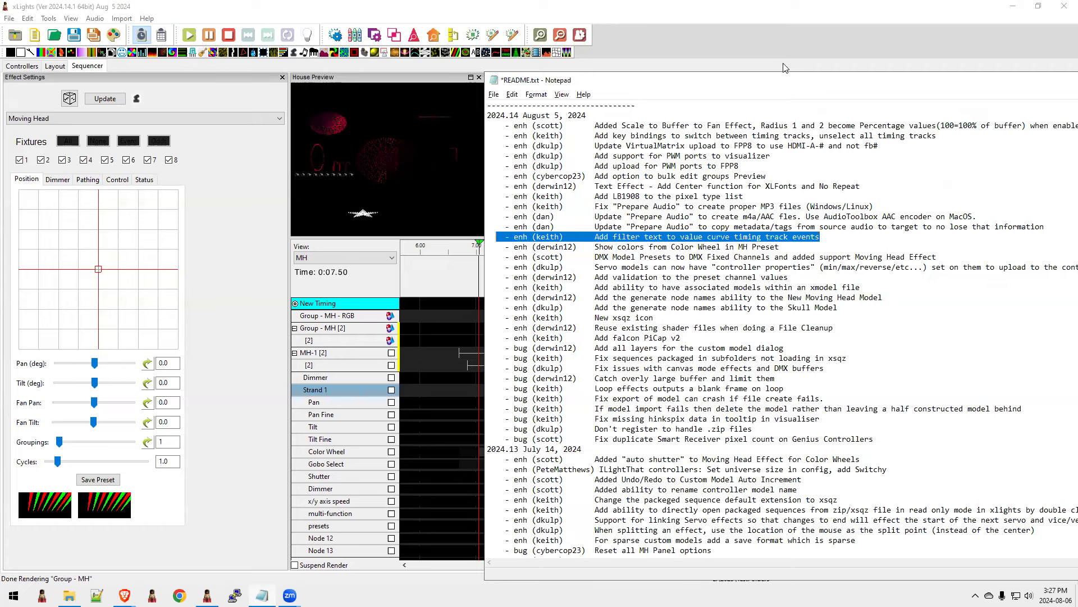
left_click_drag(779, 79, 1077, 104)
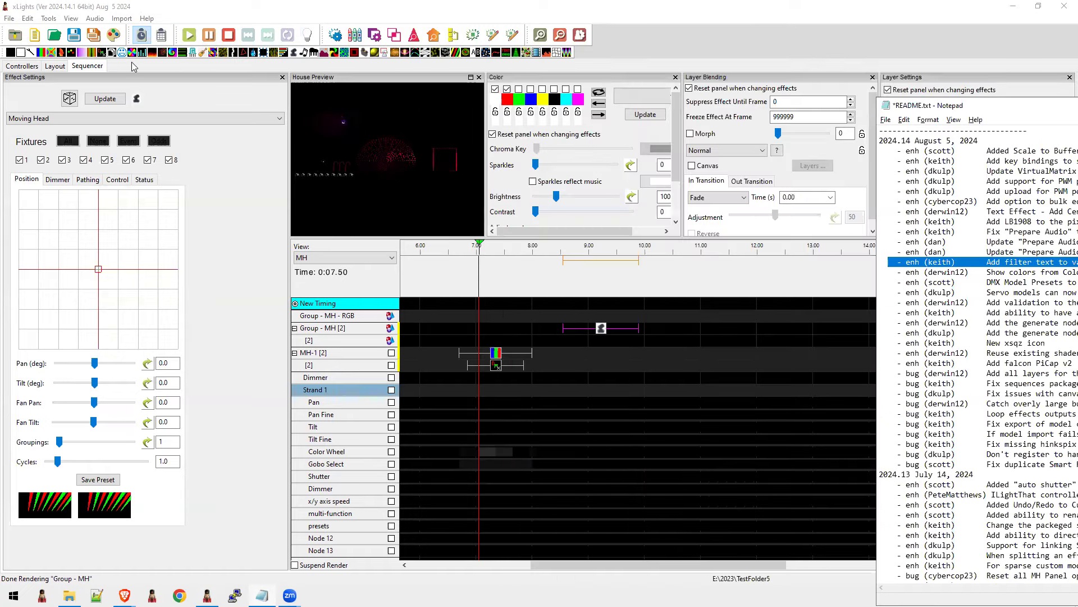
Add a VU Meter effect to Group - MH from 10.2 to 11.2 s and set its type to Timing Event Bars.
left_click_drag(546, 55, 686, 335)
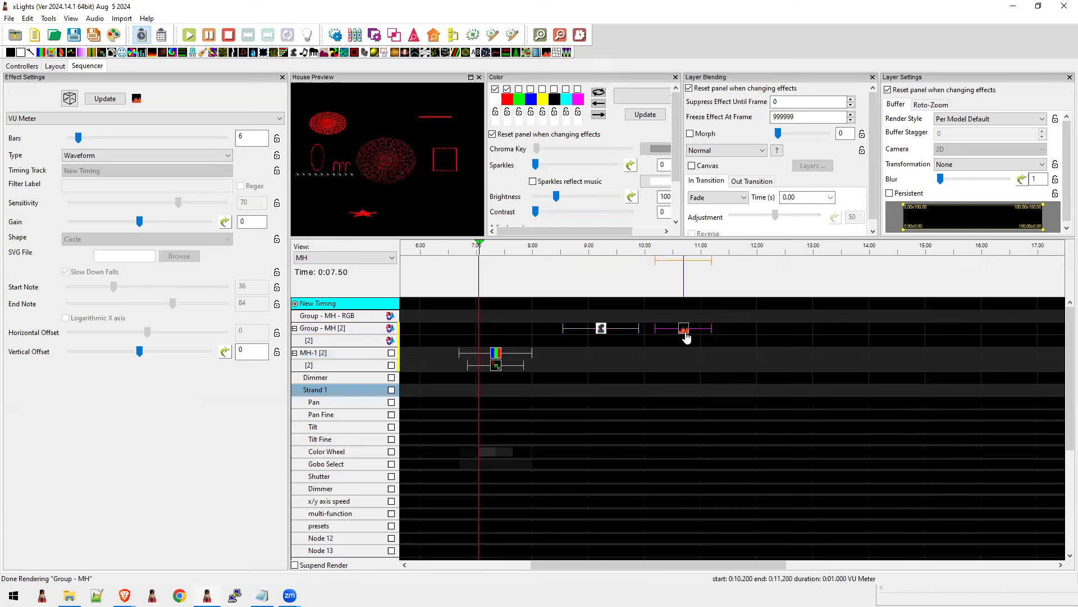
left_click(88, 158)
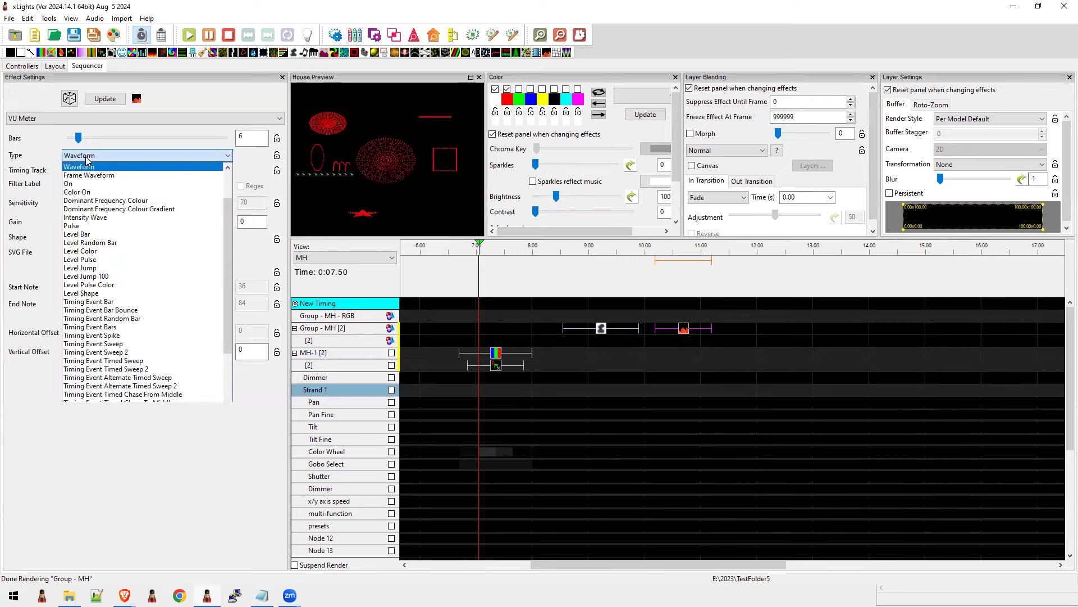
left_click(94, 328)
left_click(95, 186)
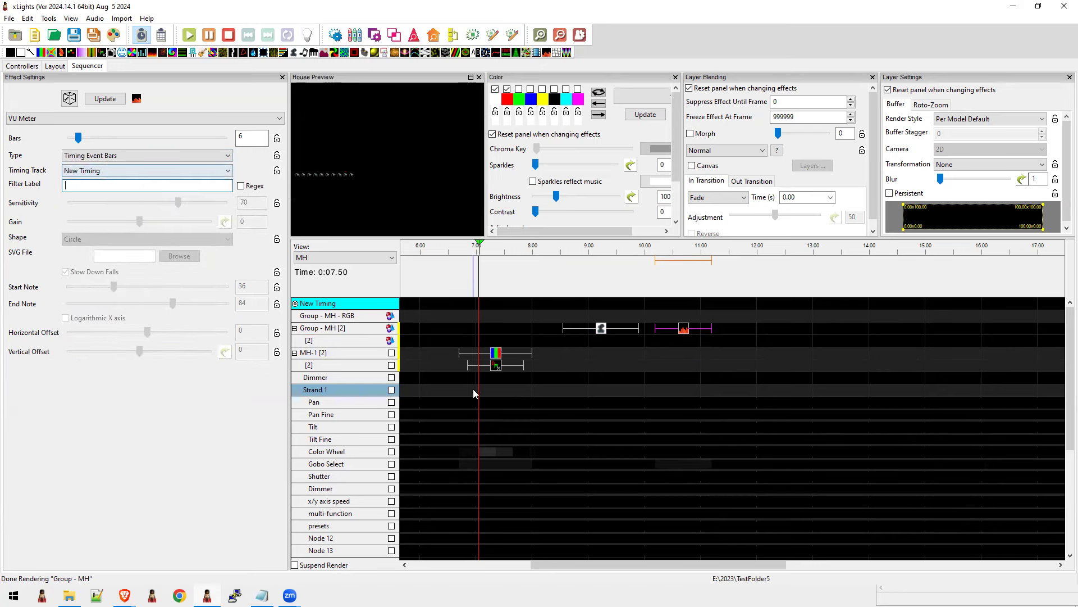
Add a Metronome w/ Tags timing track with 500 ms timing and a repeating tag count of 6.
right_click(349, 303)
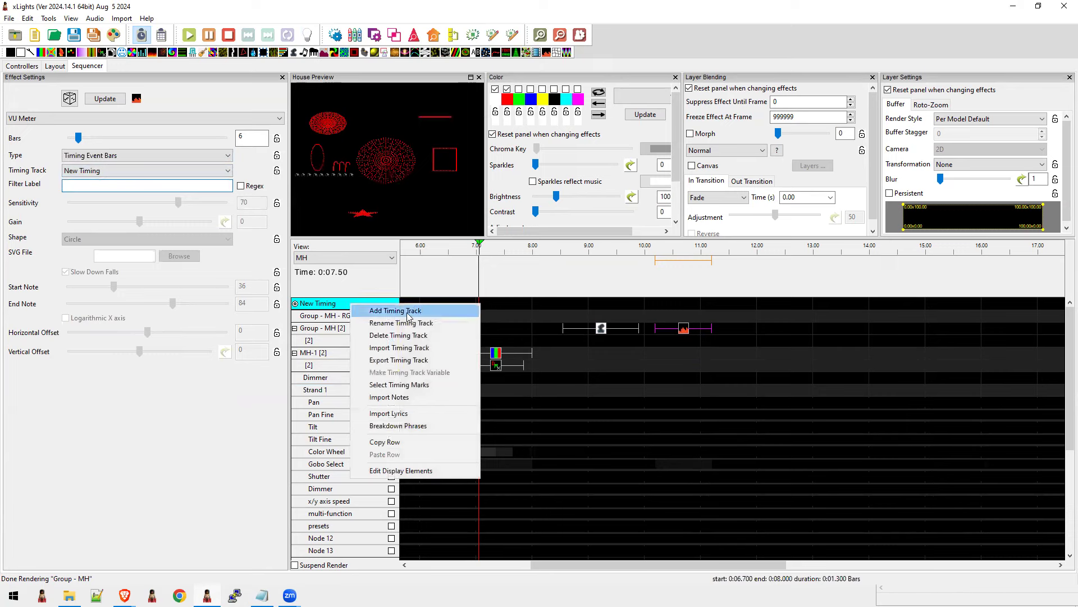
left_click(409, 310)
left_click(409, 318)
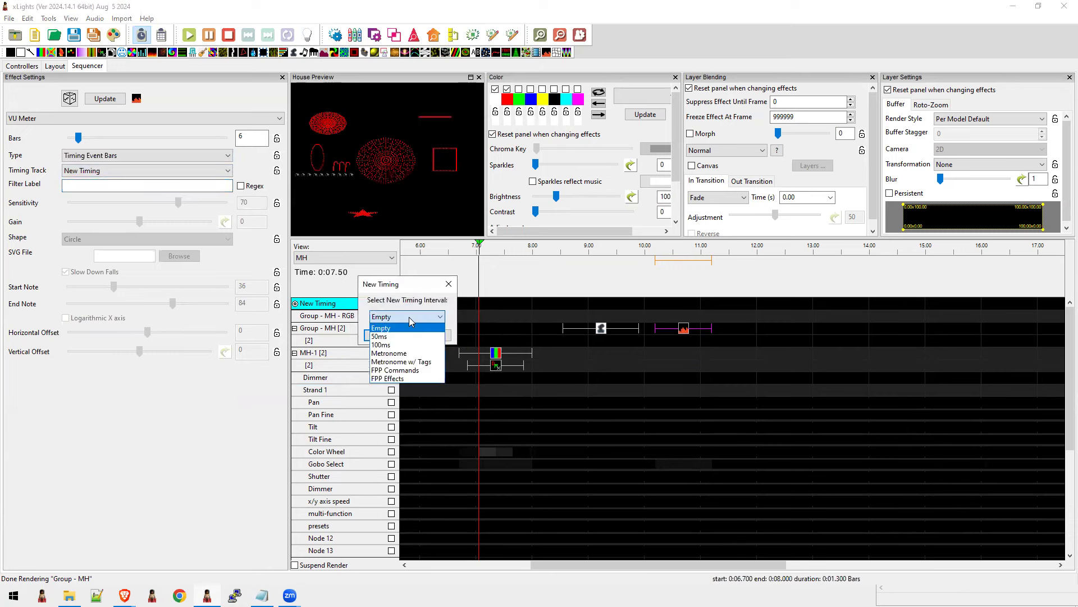
left_click(403, 366)
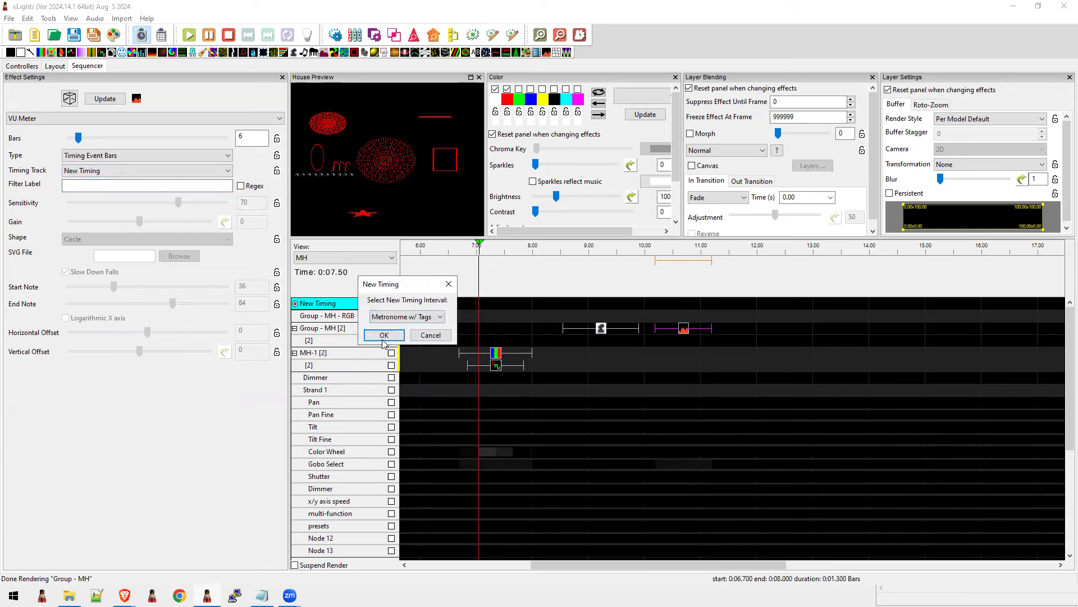
left_click(384, 335)
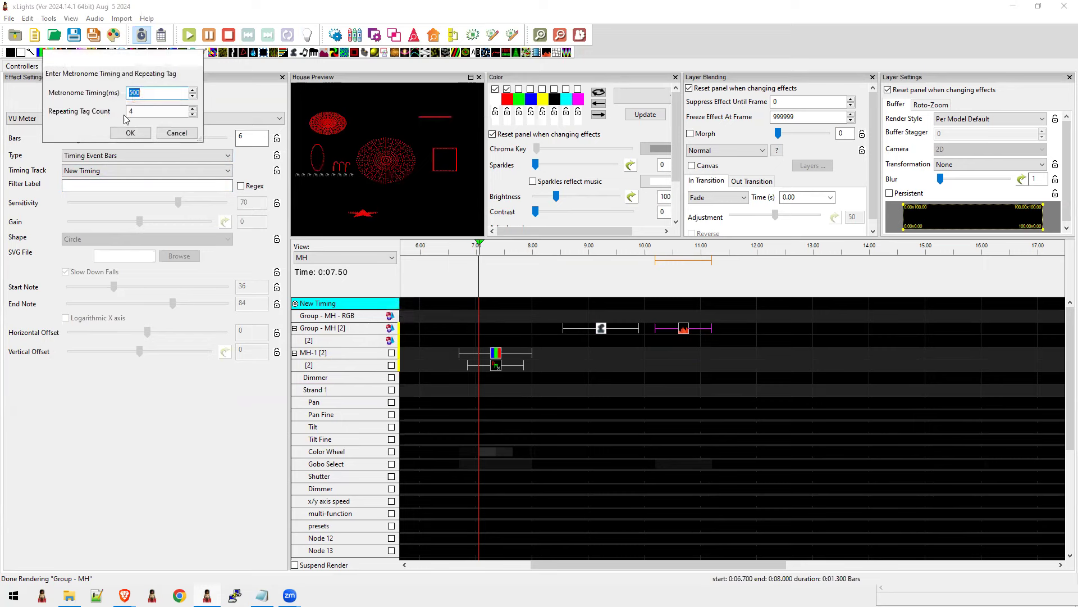
key("Tab")
type("6")
left_click(129, 132)
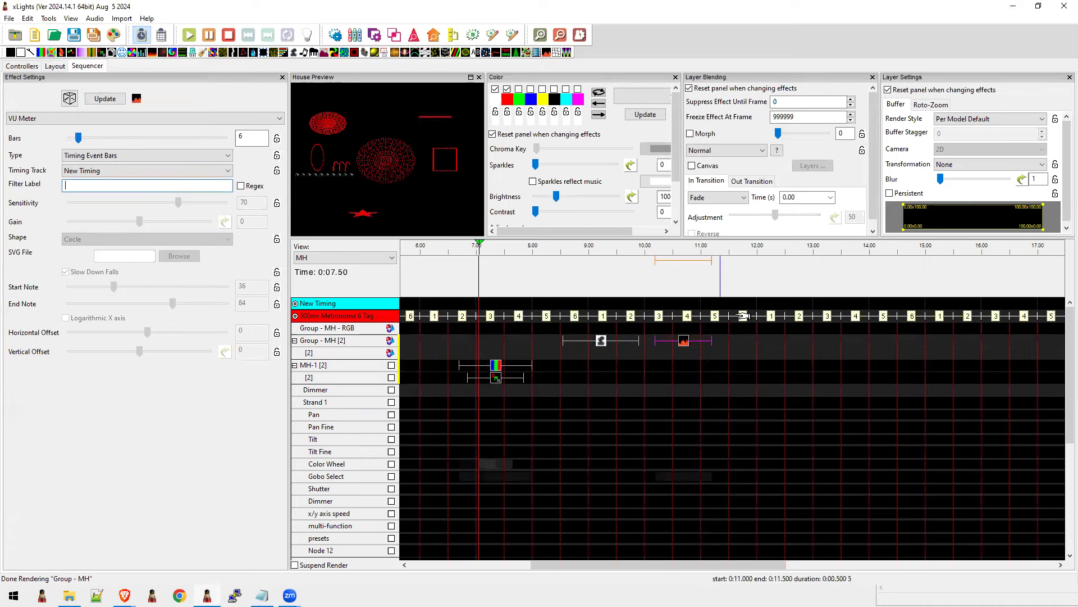
Extend the VU Meter effect to 13.5 s, and set its timing track to 500ms Metronome 6 Tag with filter label 4,6.
left_click_drag(710, 341, 841, 340)
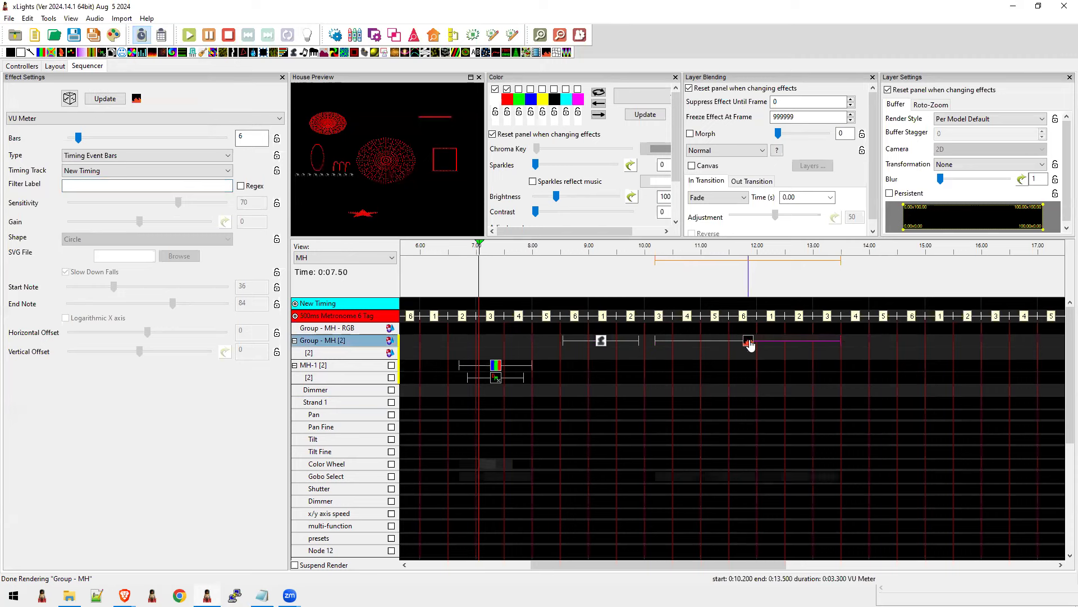
left_click(105, 171)
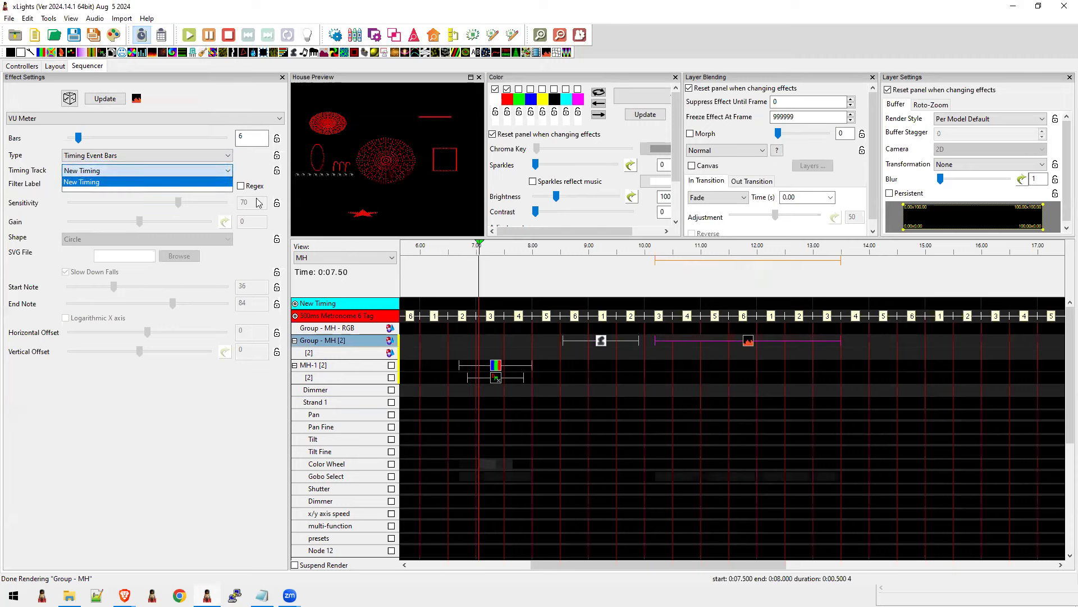
left_click(704, 413)
left_click(752, 344)
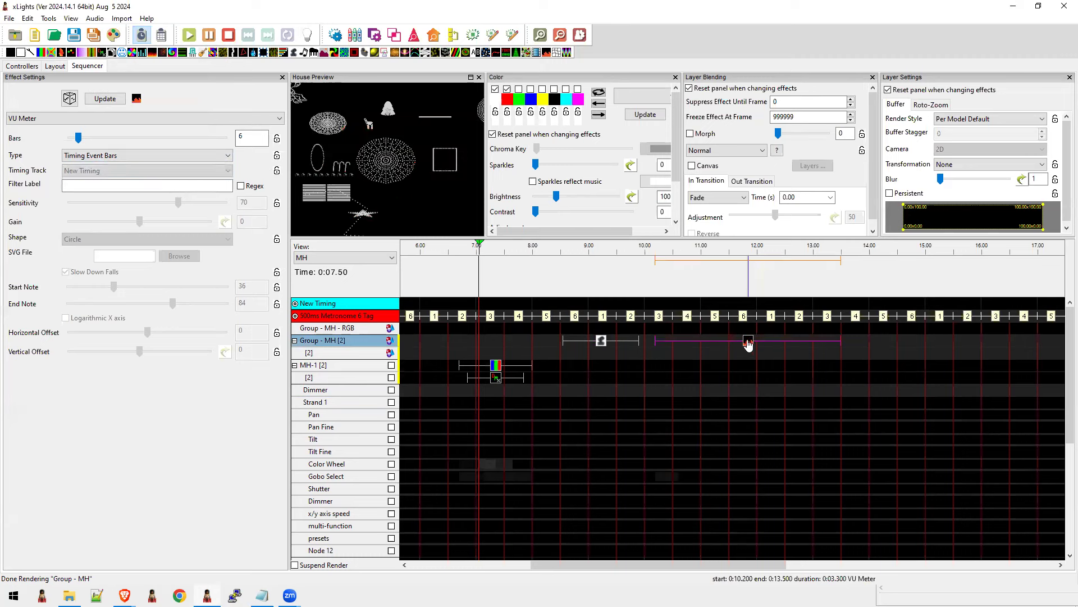
left_click(78, 170)
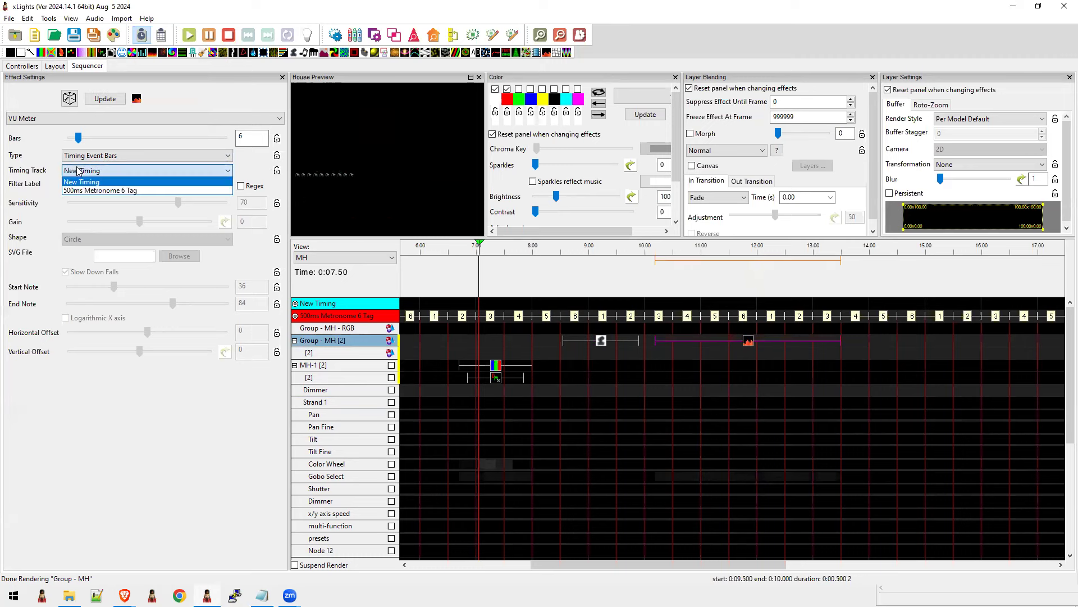
left_click(87, 187)
left_click(90, 188)
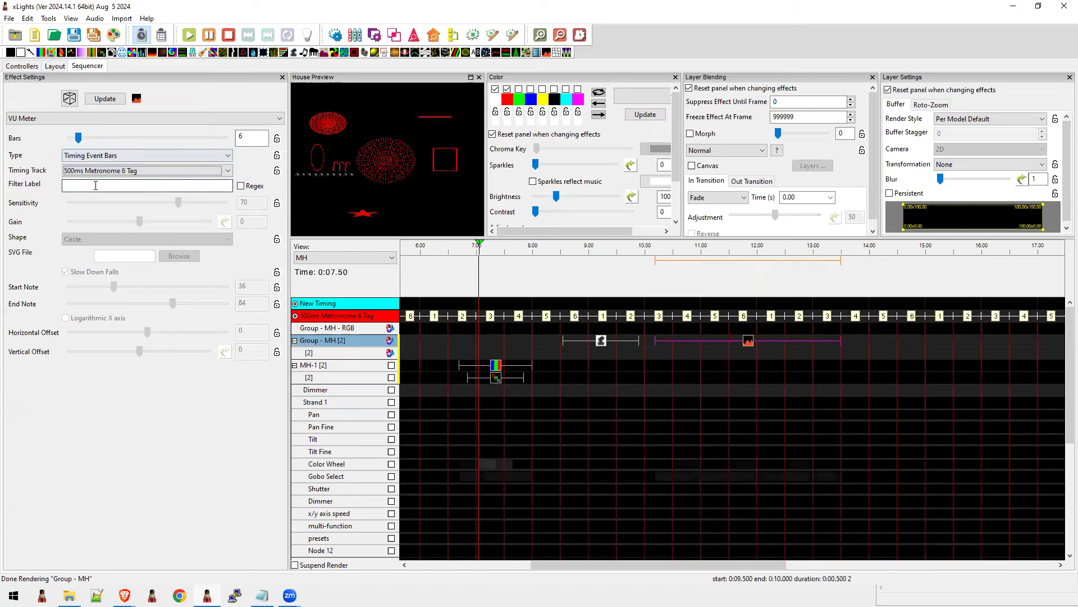
type("4,6")
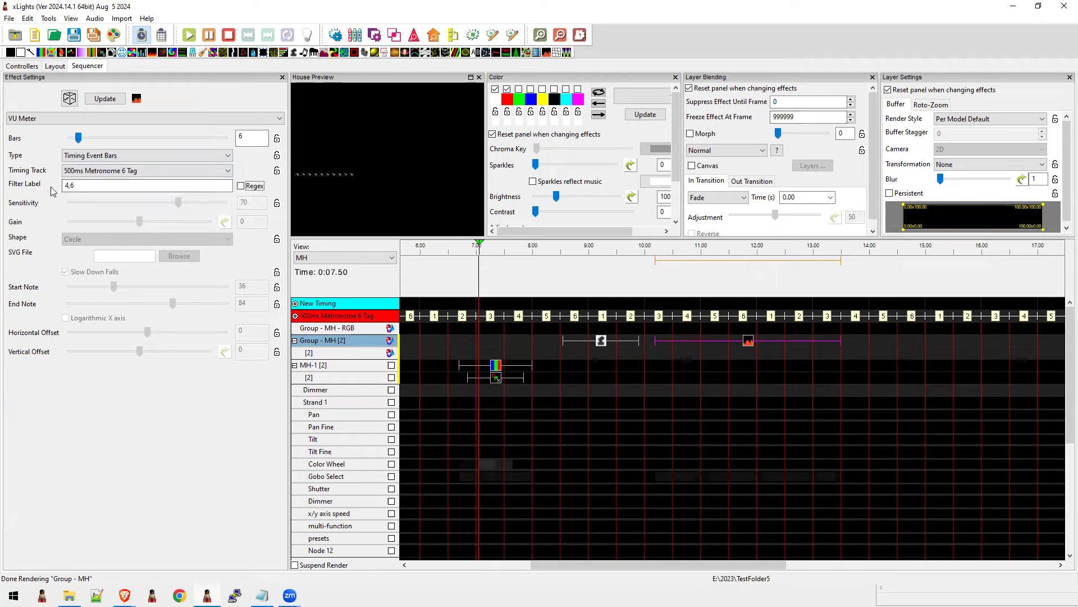
Check the value curve filter entry in the README, and replace the VU Meter effect on Group - MH with a Single Strand effect.
key("alt+Tab")
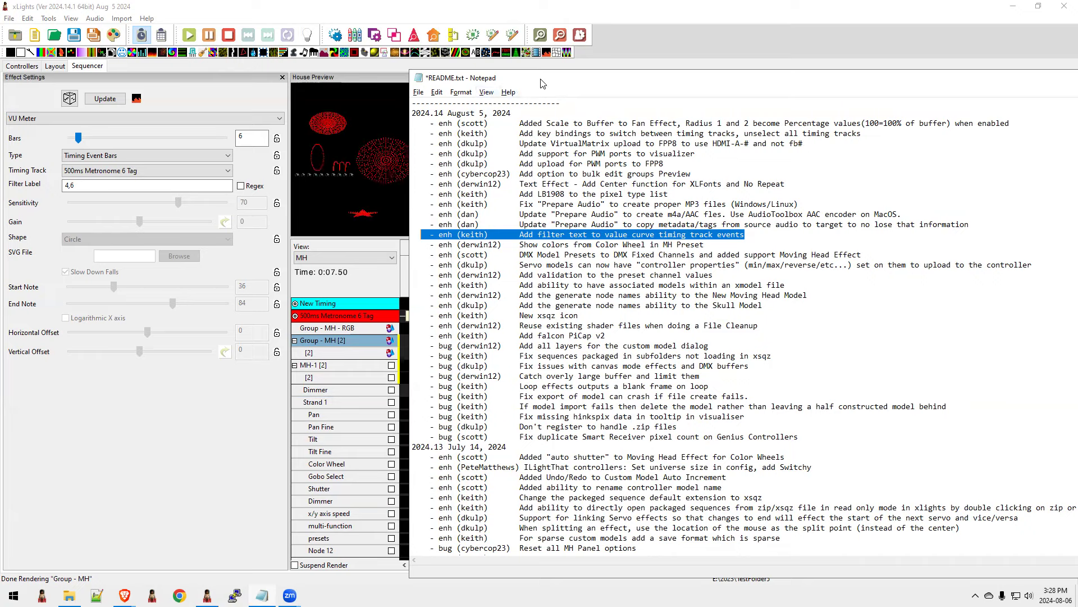
left_click_drag(542, 84, 1003, 81)
left_click(689, 341)
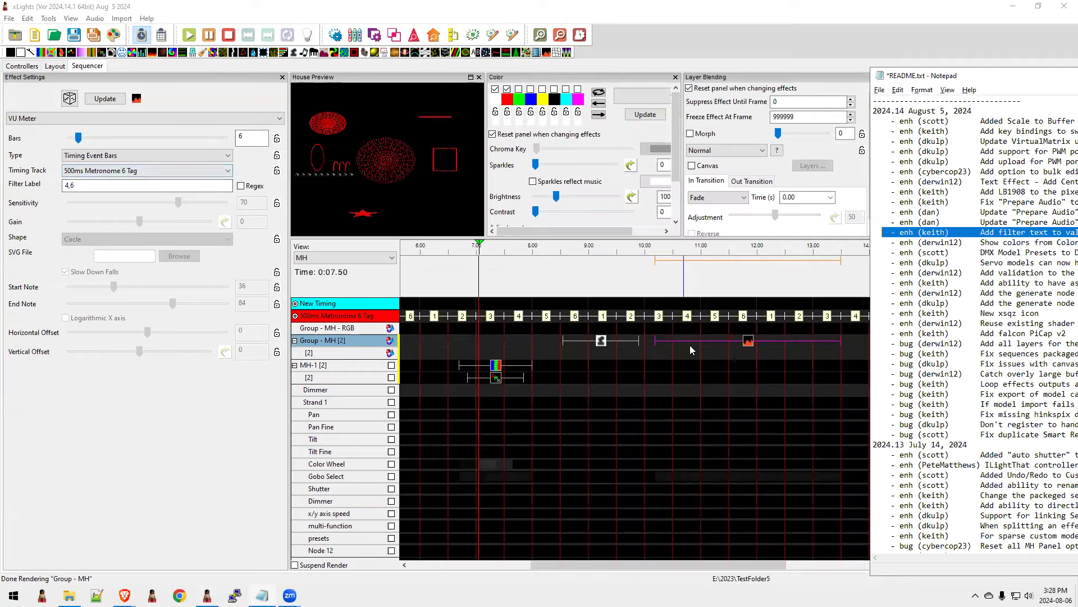
left_click(752, 345)
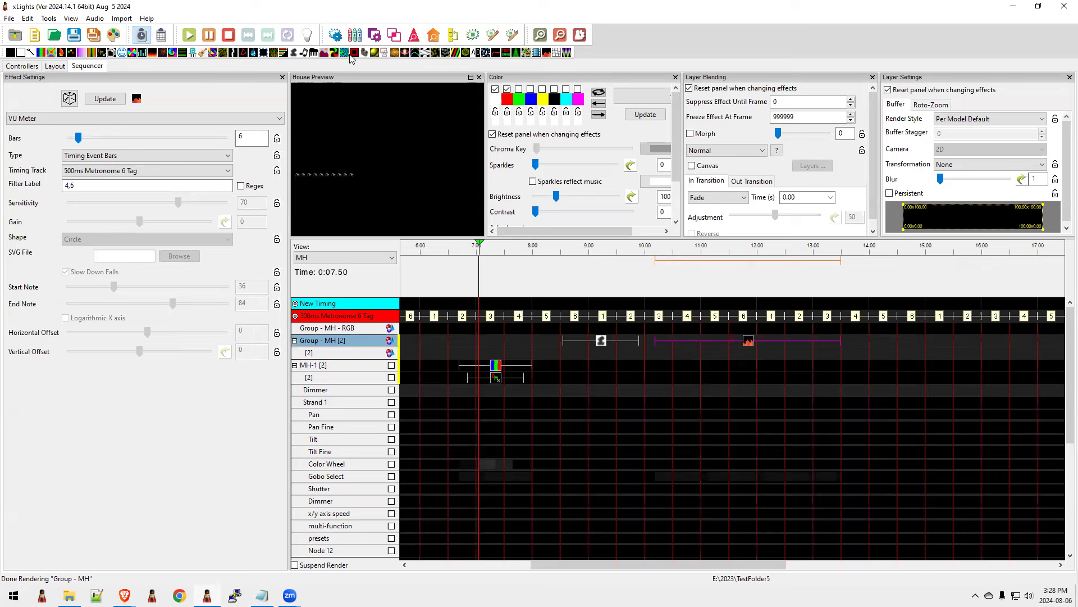
left_click_drag(415, 52, 749, 342)
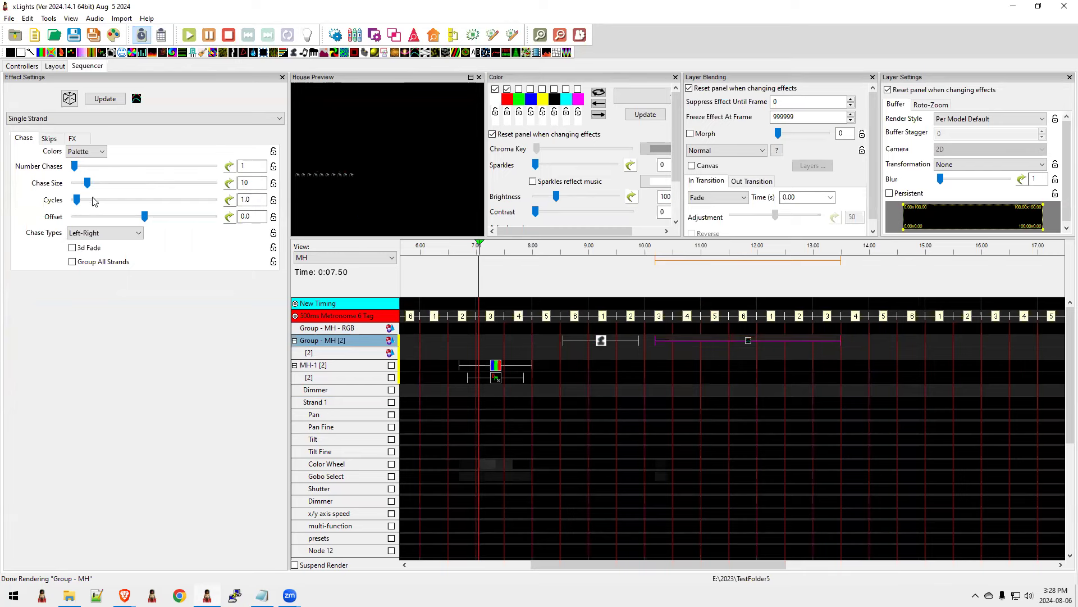
Apply a Timing Track Toggle value curve to the Single Strand effect's Chase Size, with filter label 4,6.
left_click(230, 183)
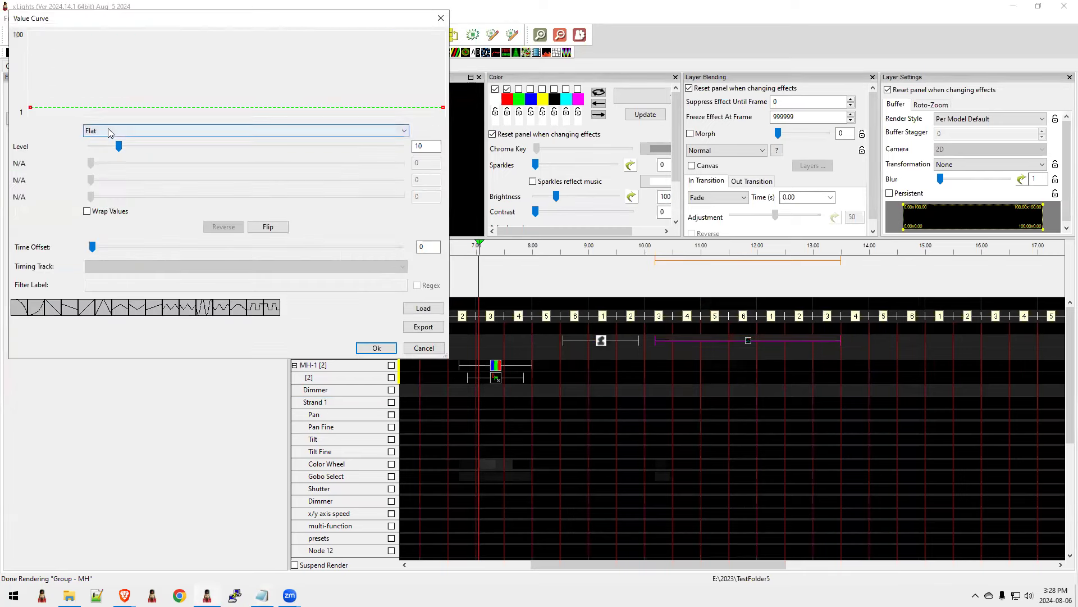
left_click(108, 129)
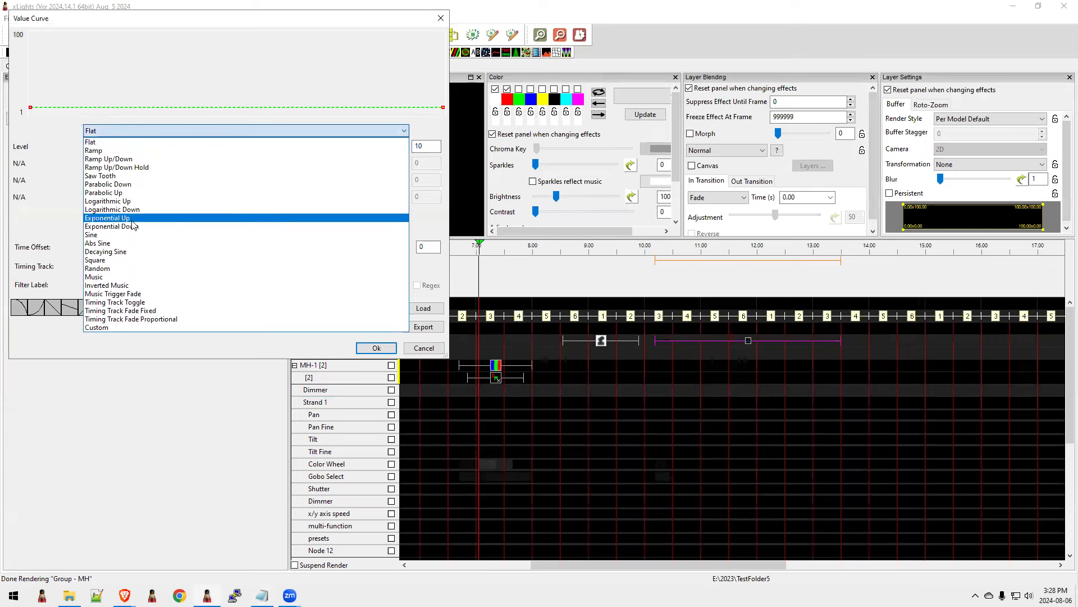
left_click(127, 304)
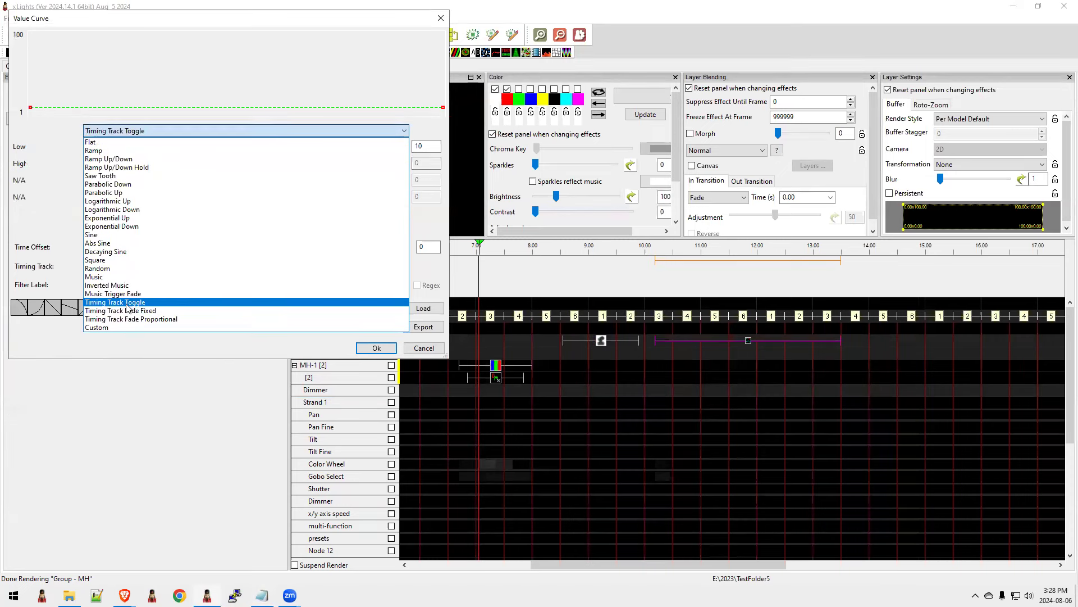
left_click(126, 304)
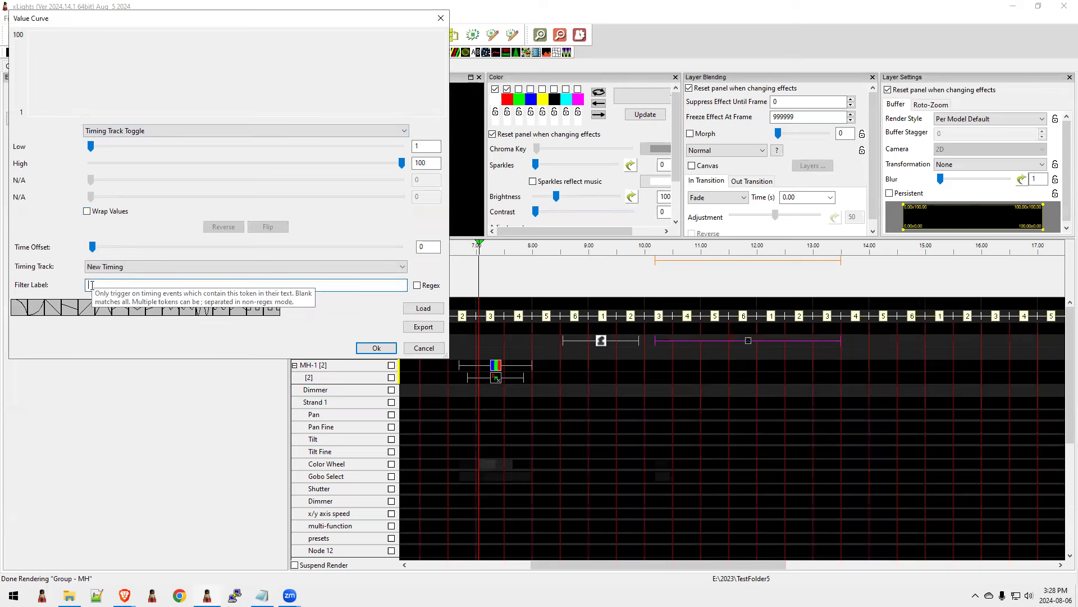
left_click(92, 285)
type("4,6")
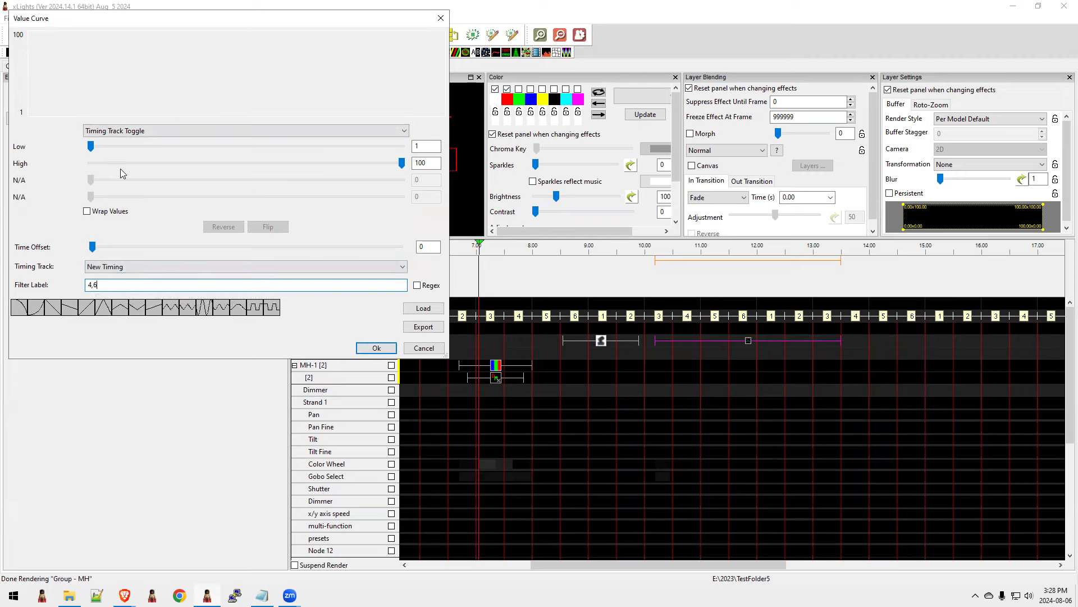
left_click(376, 349)
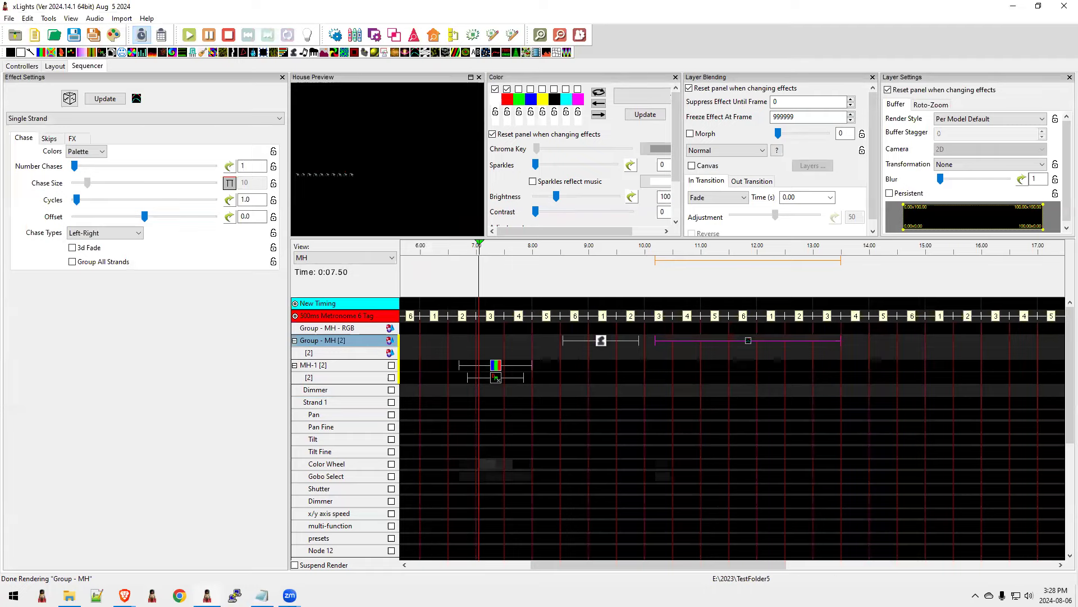
Switch to the README, review its three Prepare Audio entries, and check where xLights offers the Prepare Audio tool.
key("alt+Tab")
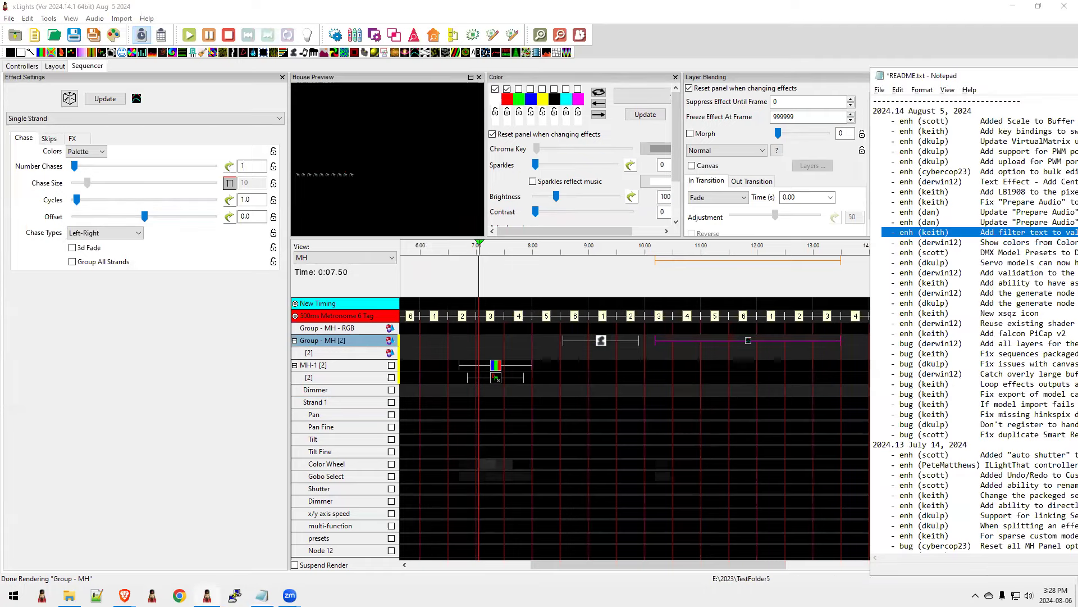
left_click_drag(1067, 75, 778, 80)
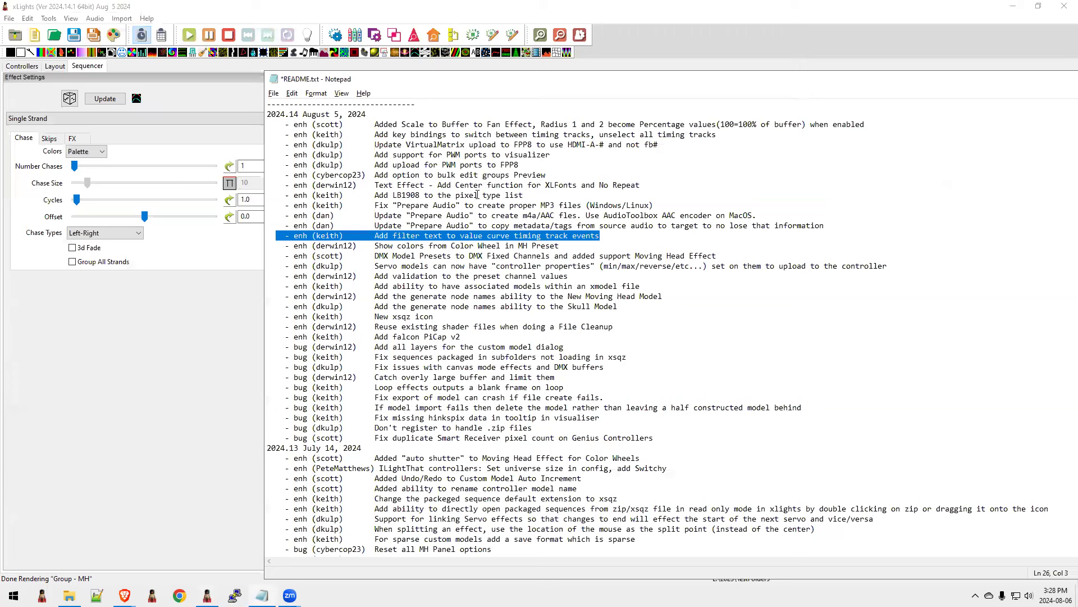
left_click(452, 226)
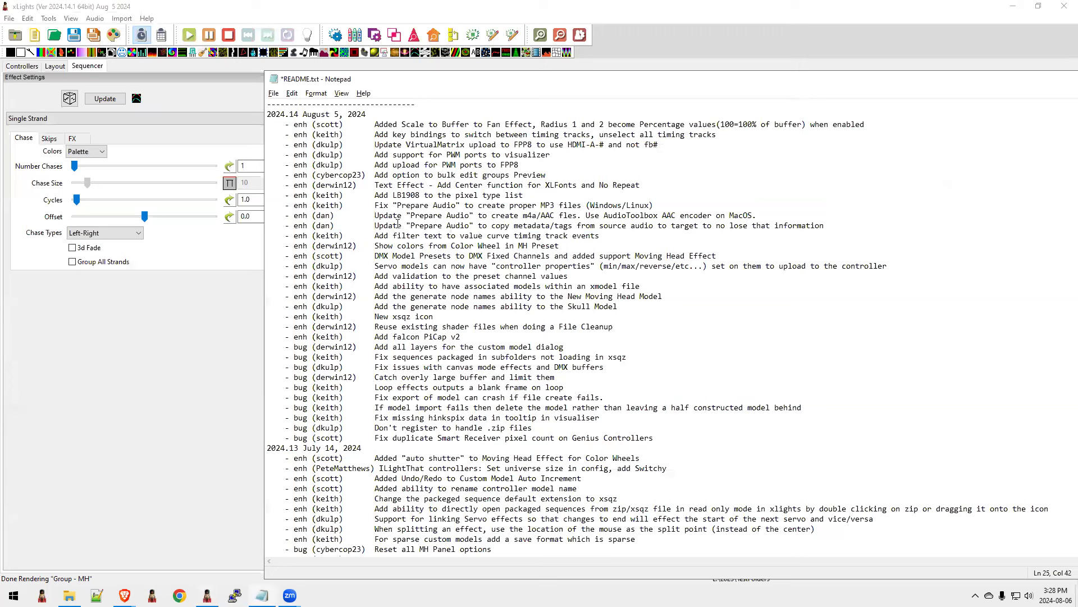
left_click_drag(374, 225, 477, 225)
left_click_drag(475, 225, 407, 230)
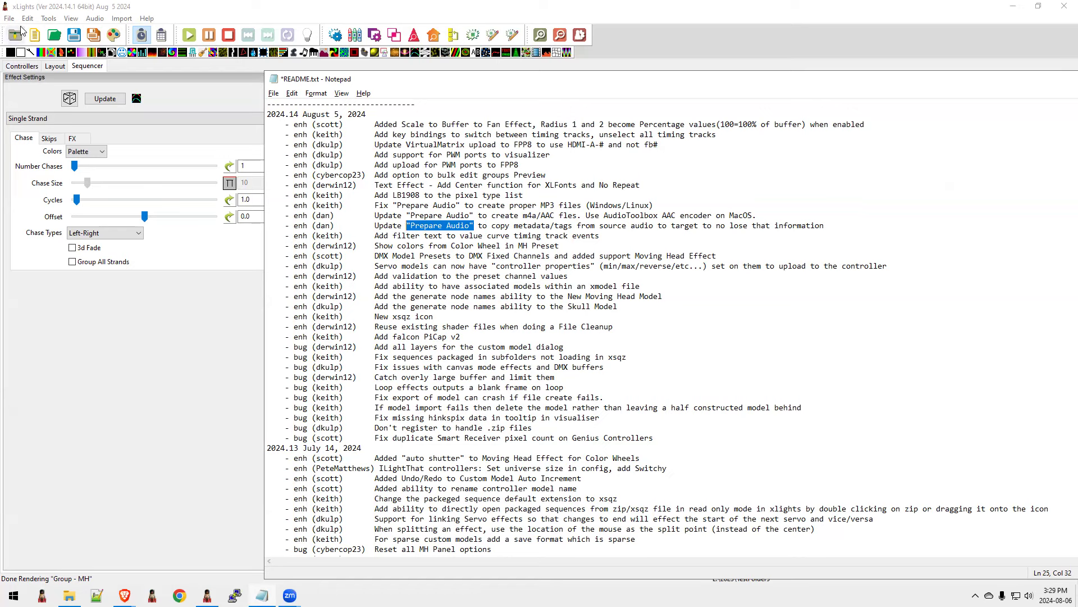
left_click(50, 19)
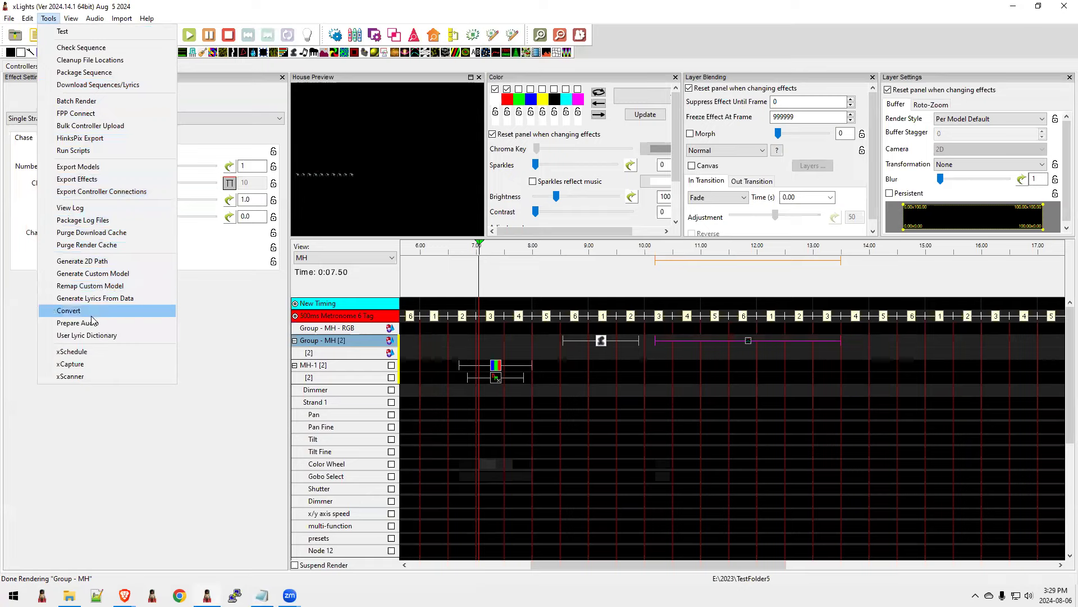
key("alt+Tab")
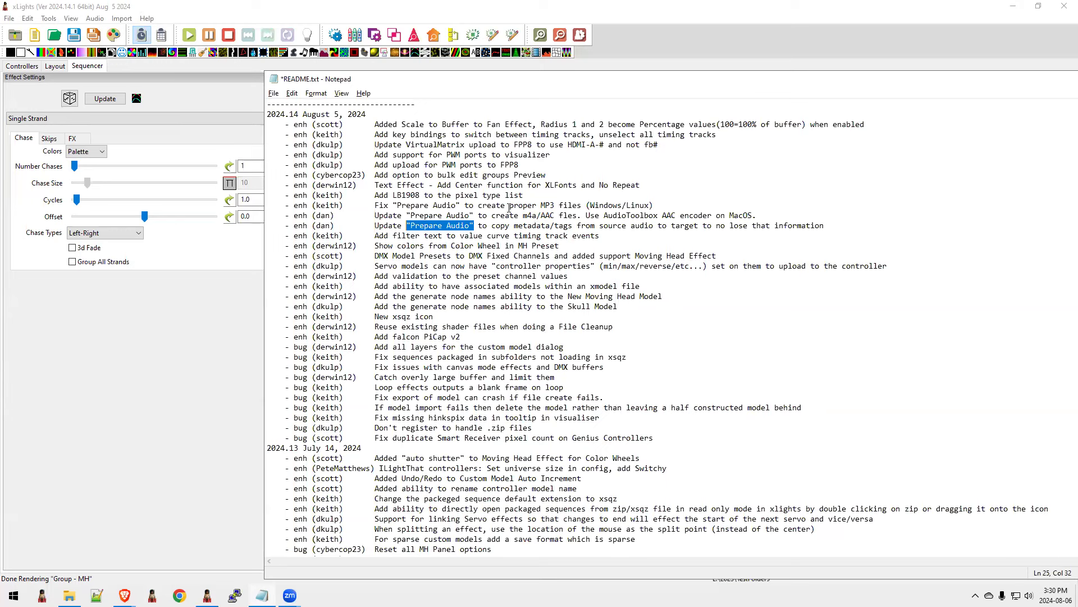
left_click(543, 205)
left_click_drag(837, 225, 236, 208)
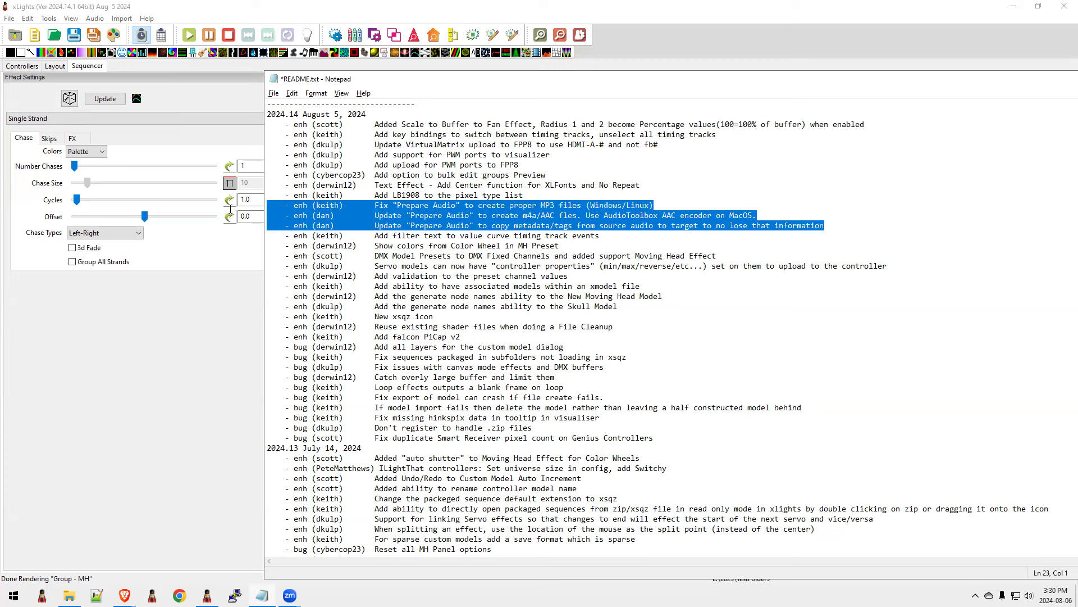
Highlight LB1908 in the README entry about the pixel type list.
left_click(540, 191)
left_click_drag(540, 192, 166, 195)
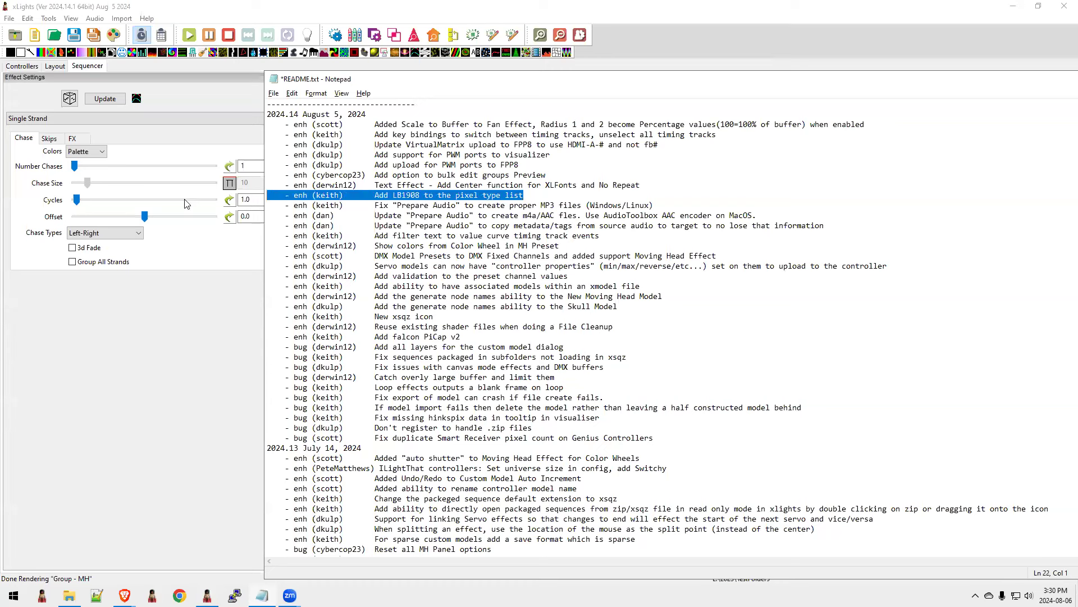
left_click(407, 194)
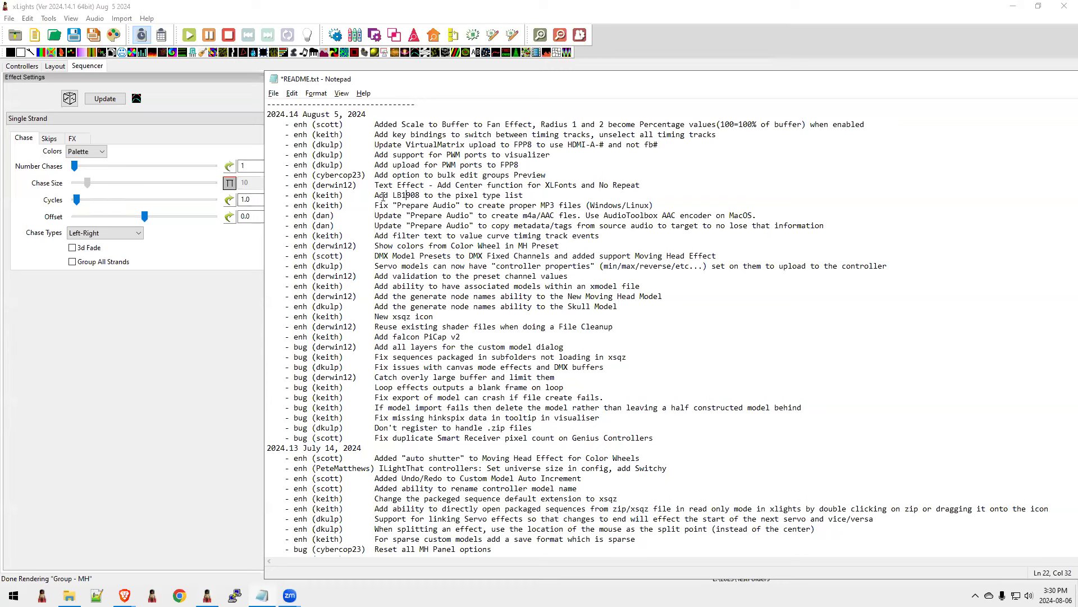
left_click_drag(391, 194, 415, 195)
Switch to the xLights layout and open the Candy Canes model's controller protocol choices to check for lb1908.
left_click(54, 66)
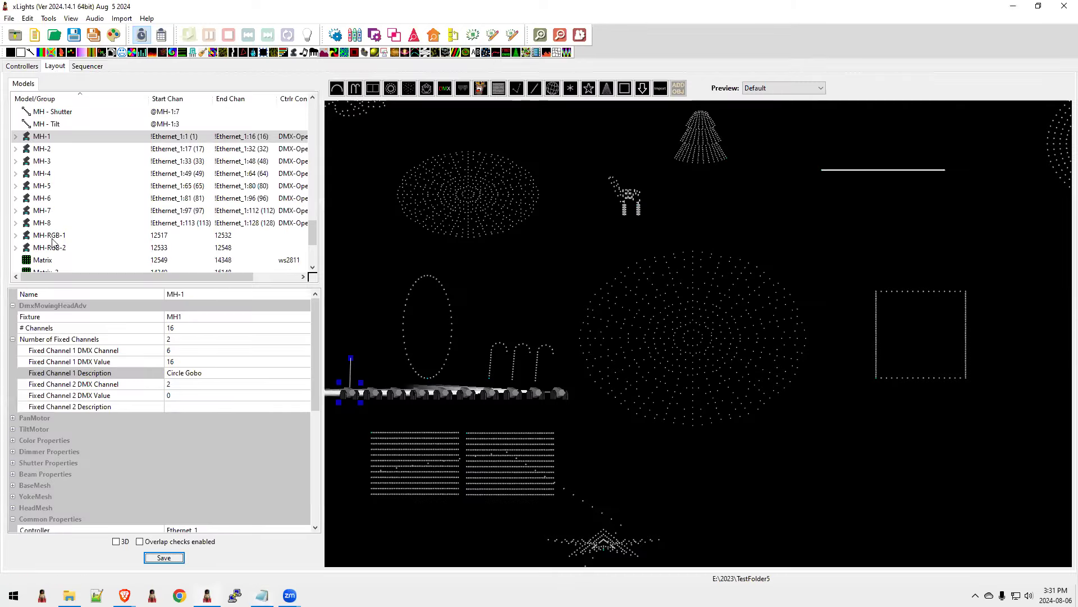
scroll(54, 513, "down", 7)
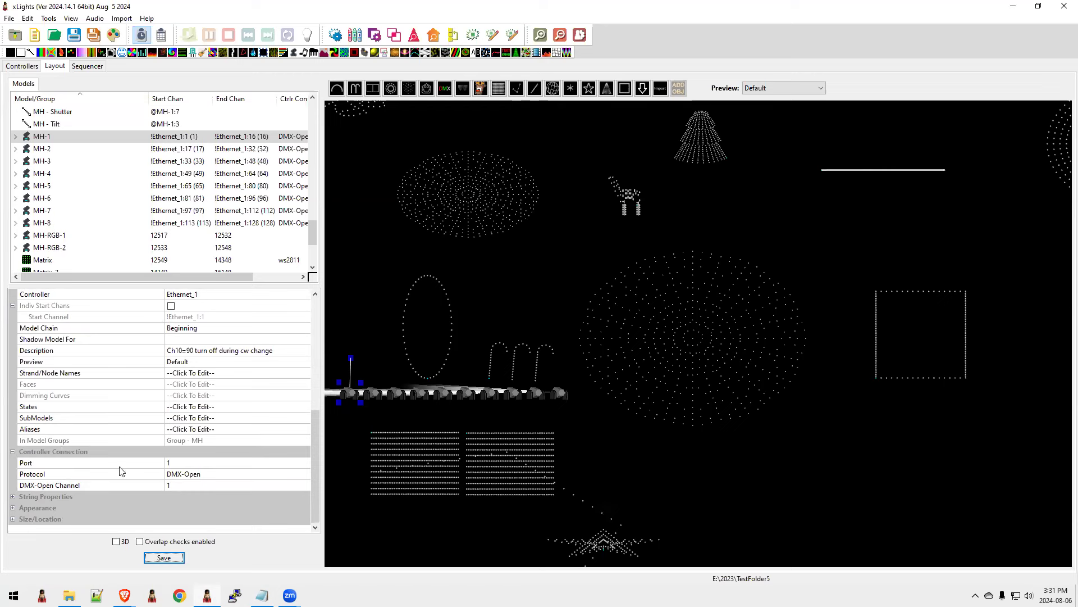
mouse_move(29, 237)
scroll(80, 153, "up", 3)
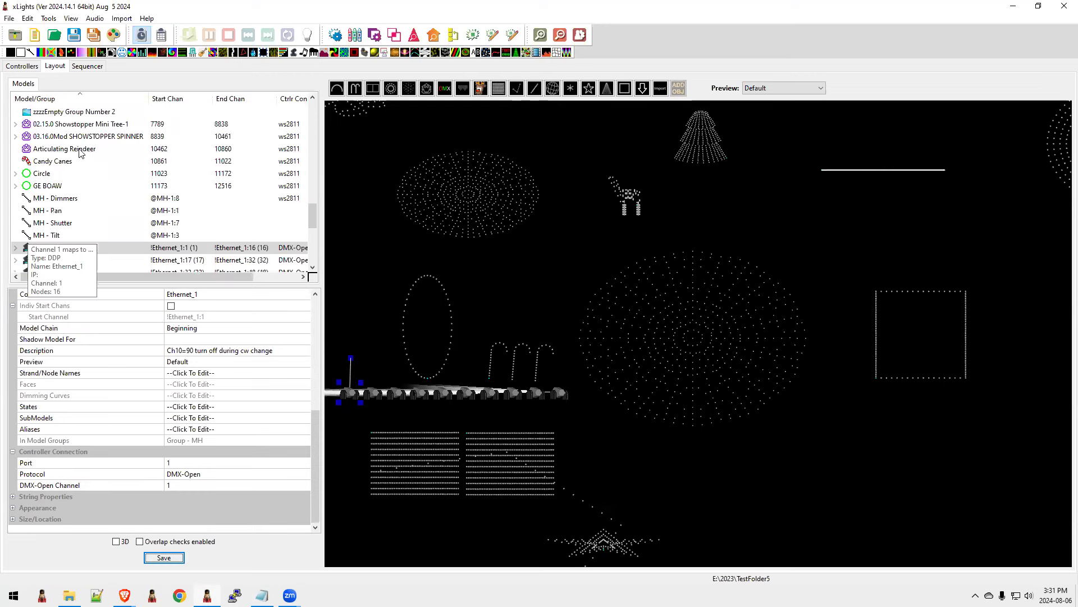
left_click(66, 162)
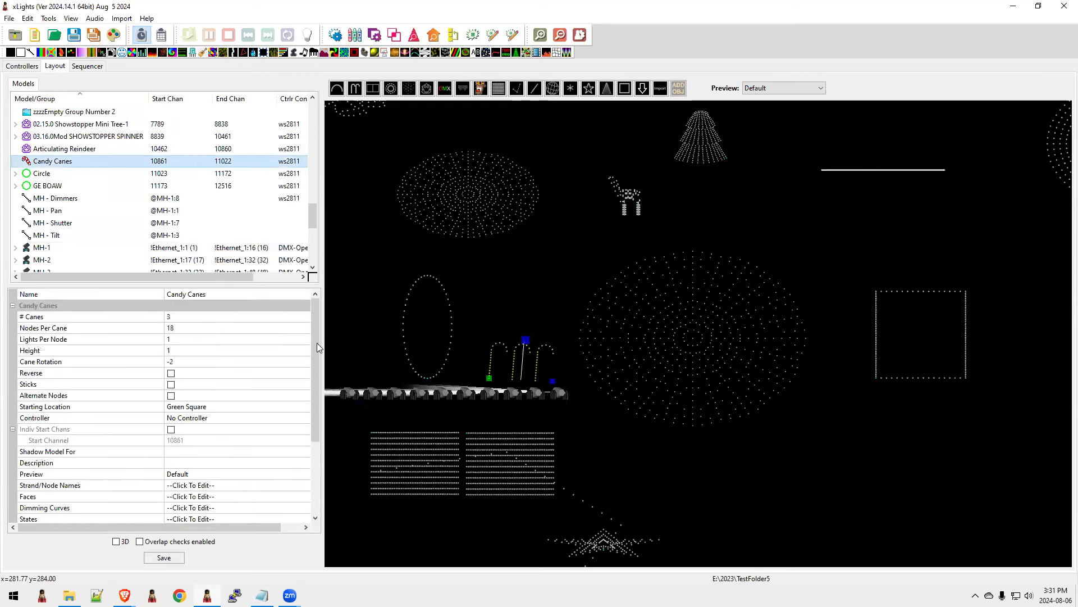
scroll(317, 347, "down", 4)
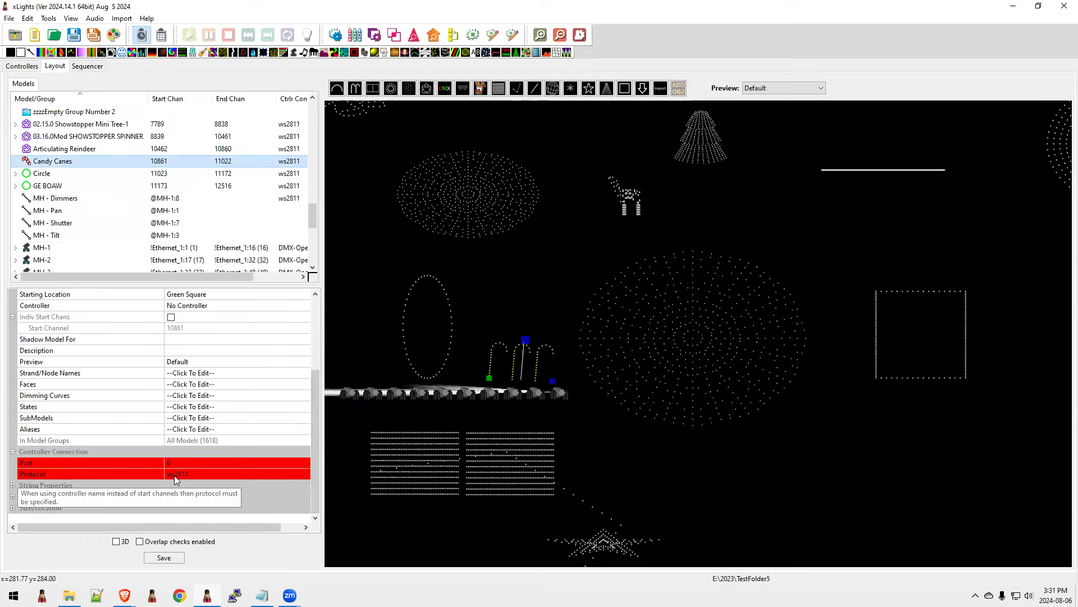
left_click(195, 475)
left_click(196, 475)
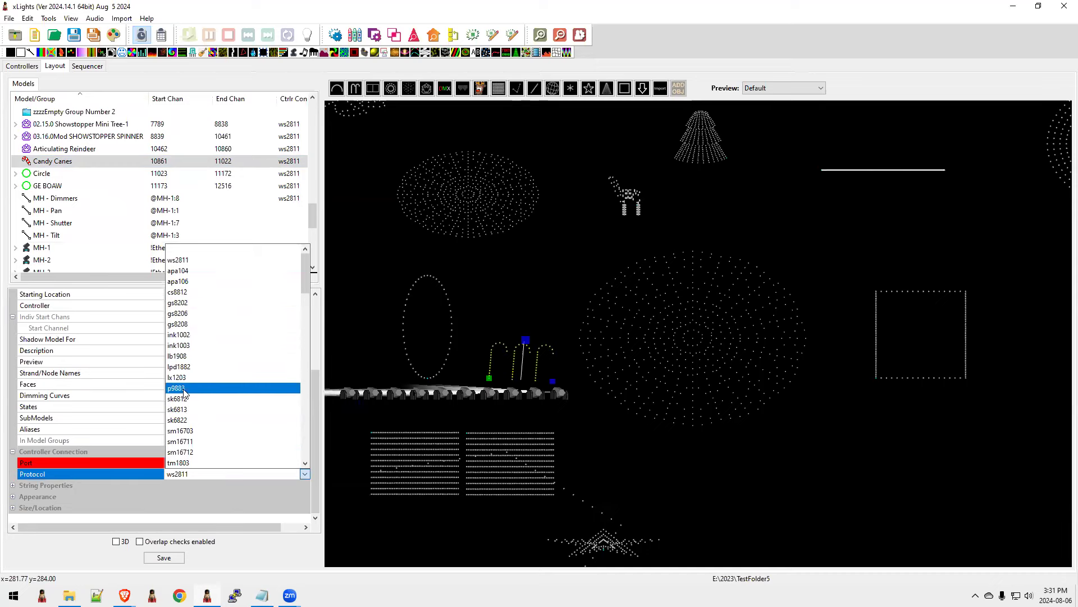
Return to the README, highlight the Text Effect entry about Center and No Repeat, and move the window aside.
key("alt+Tab")
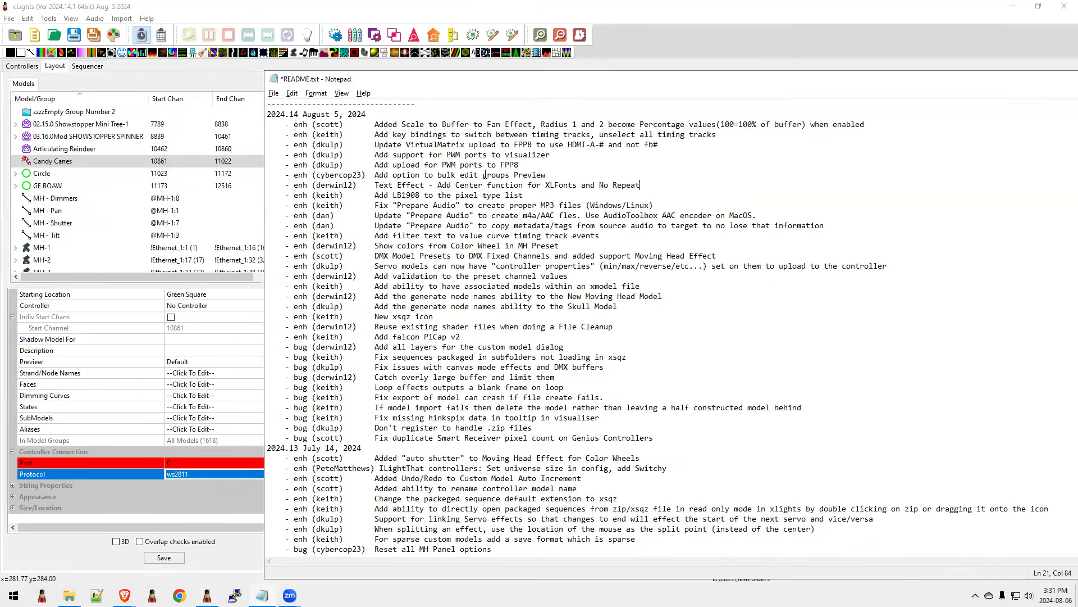
left_click_drag(540, 189, 352, 206)
left_click(421, 196)
left_click_drag(523, 196, 375, 195)
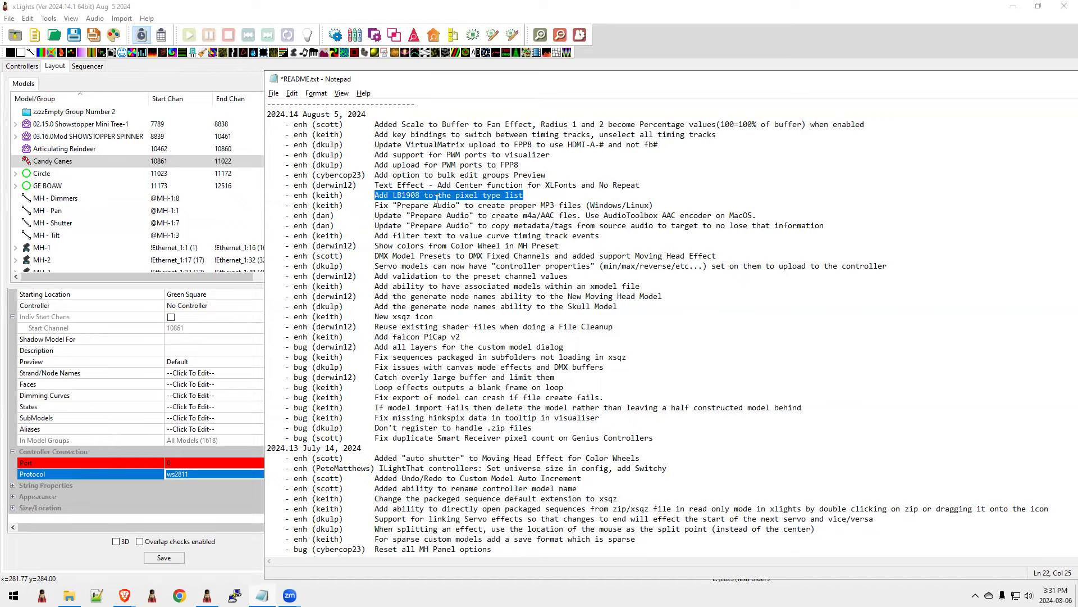
left_click_drag(663, 186, 293, 185)
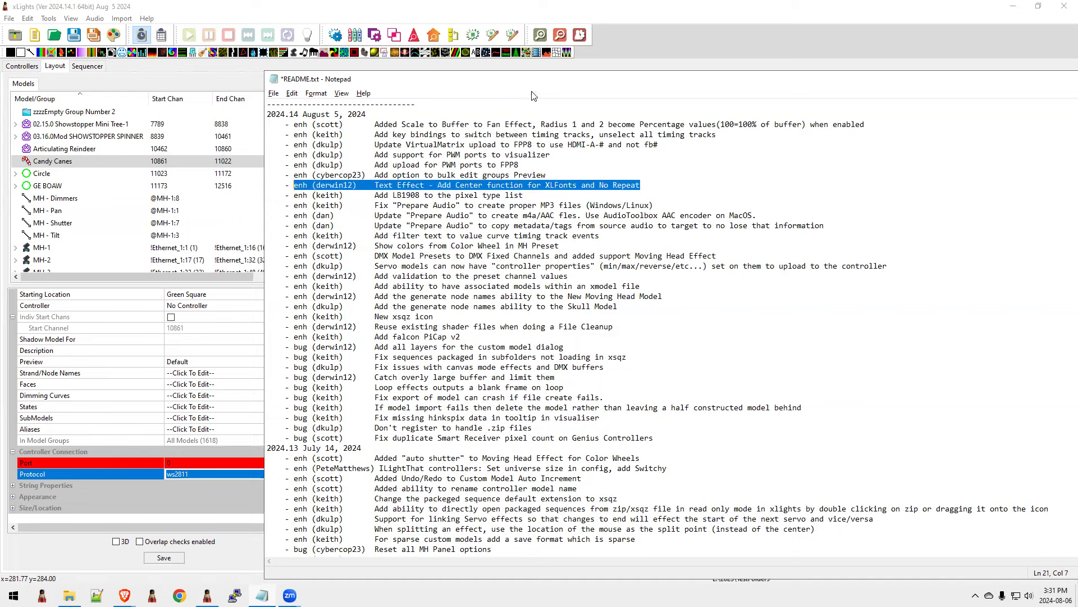
left_click_drag(509, 87, 1044, 120)
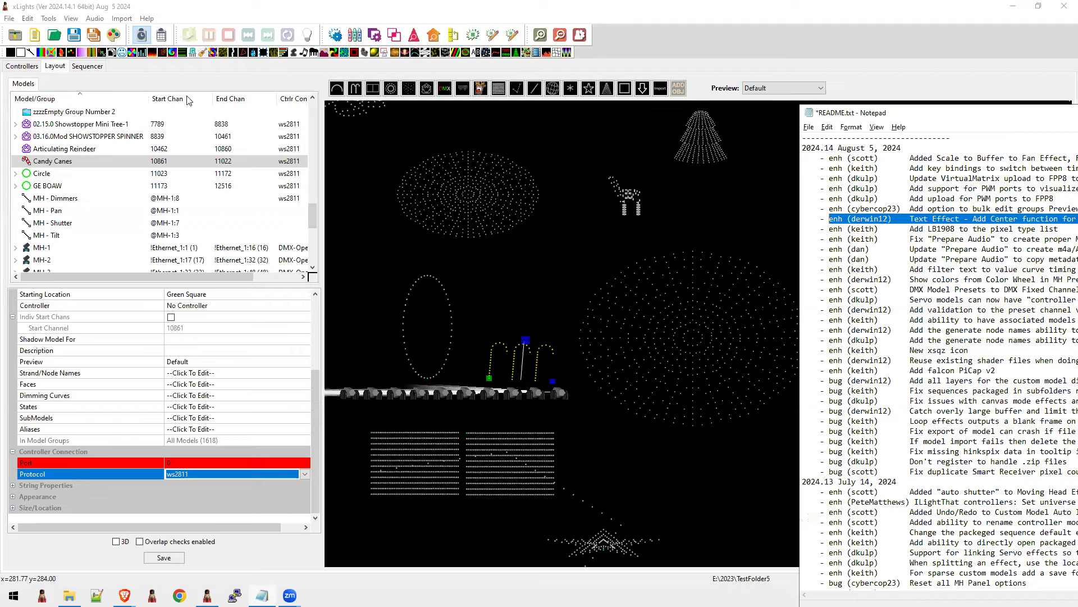
Switch the xLights sequencer to Master View and add a Text effect to Matrix from 8.5 to 10.75 s.
left_click(87, 67)
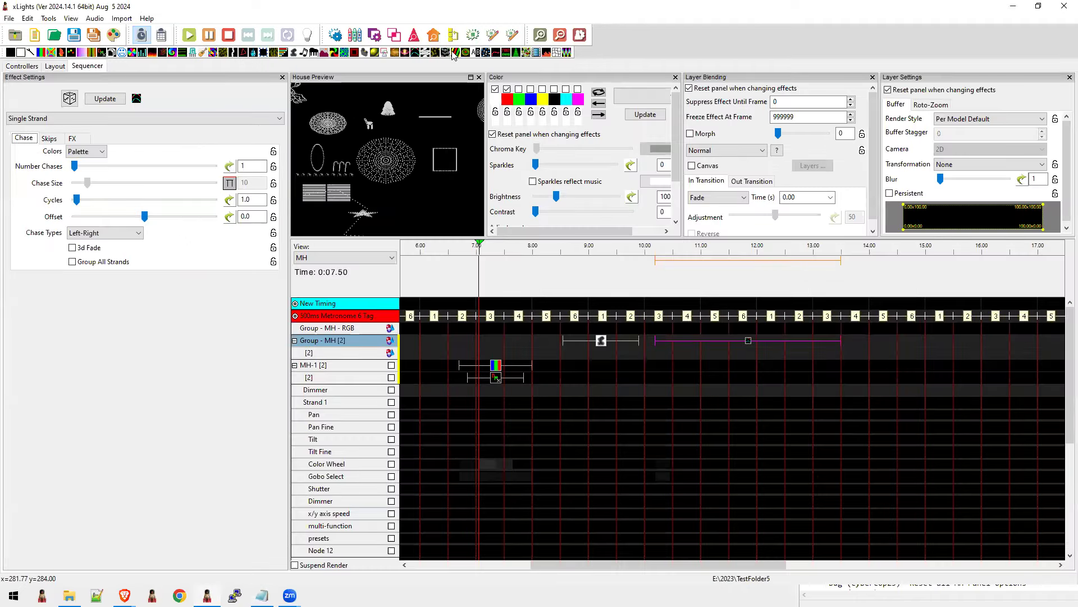
left_click_drag(503, 53, 461, 112)
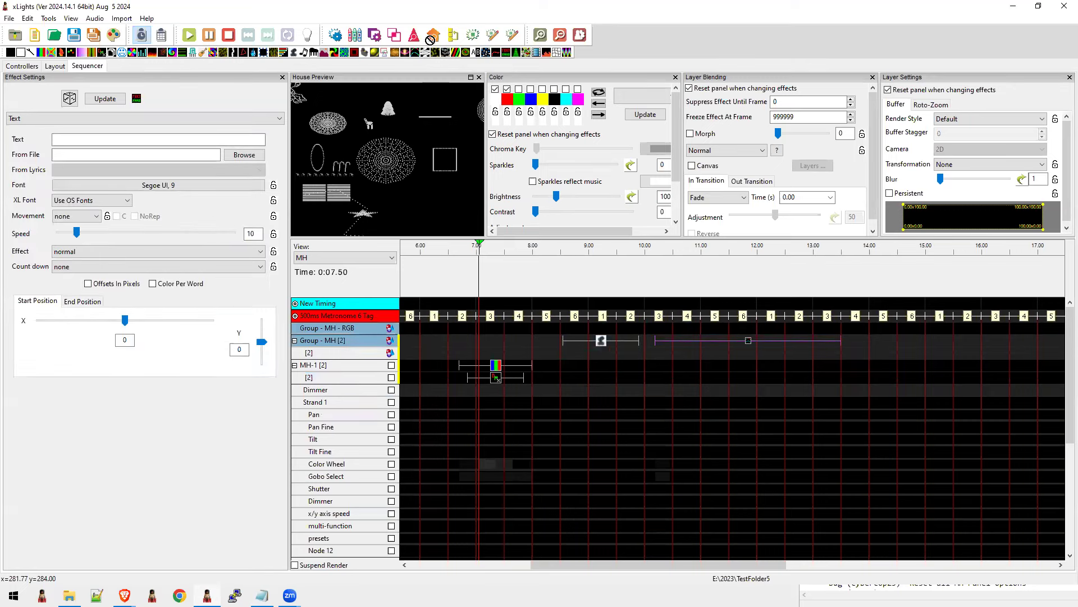
left_click(327, 257)
left_click(332, 268)
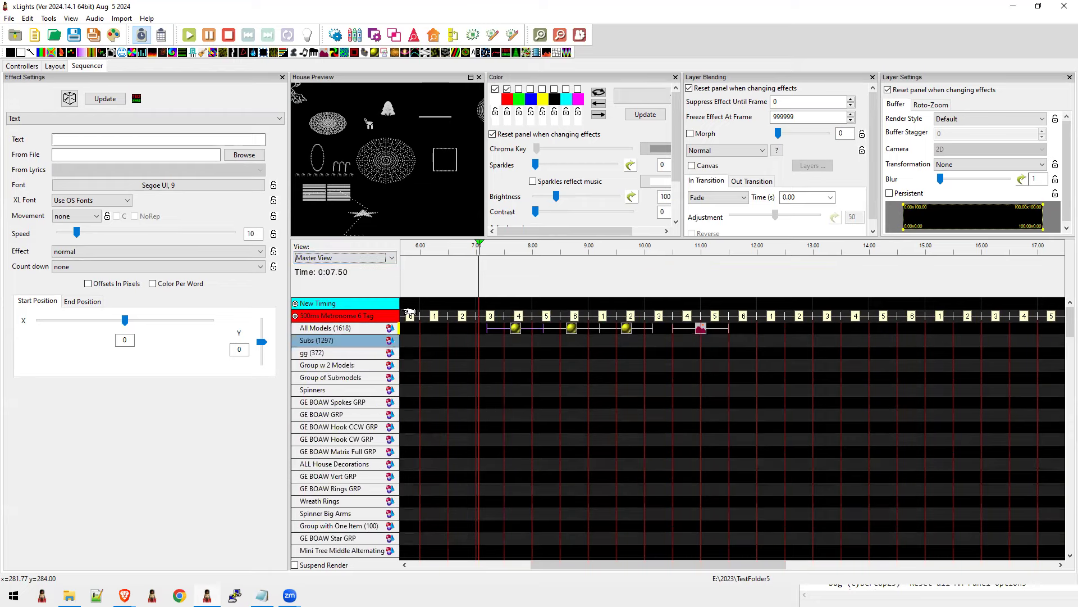
left_click_drag(1061, 330, 1063, 543)
scroll(674, 427, "up", 10)
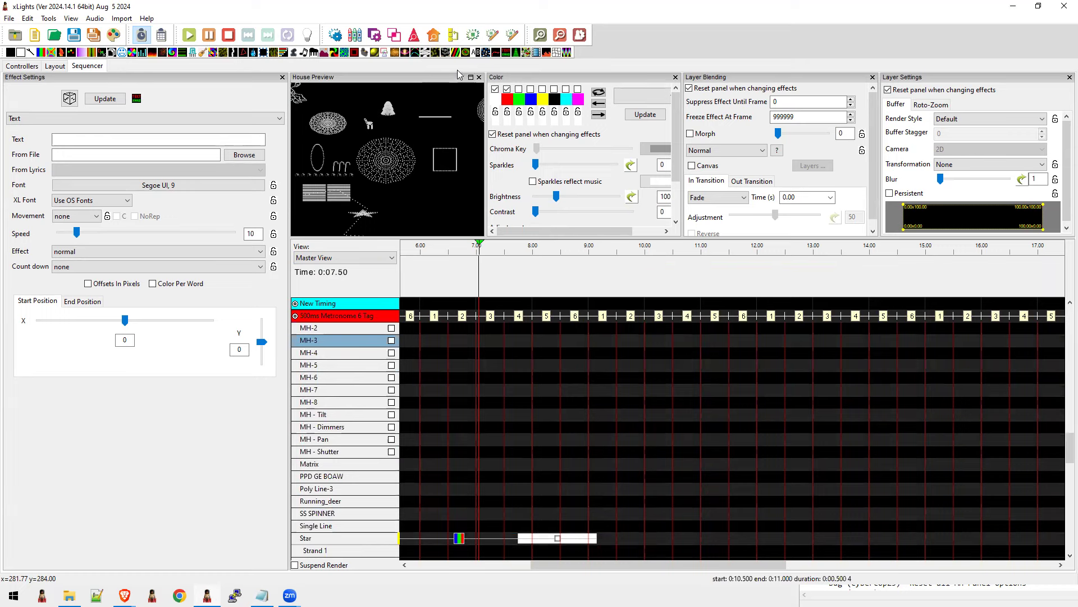
left_click_drag(496, 54, 590, 465)
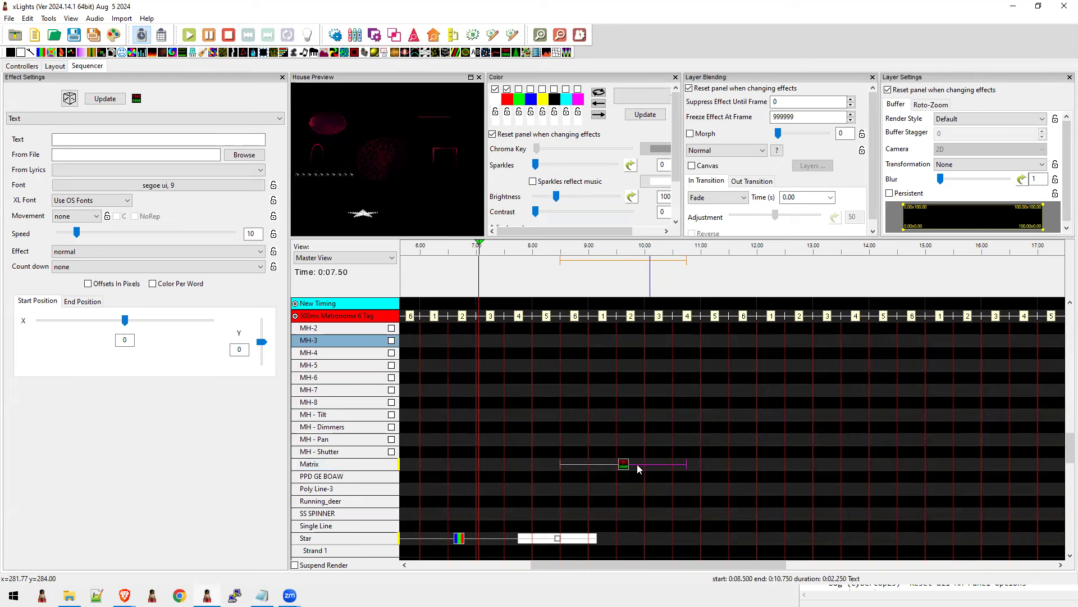
Set the Matrix Text effect's text to TESTING 123.
left_click(70, 138)
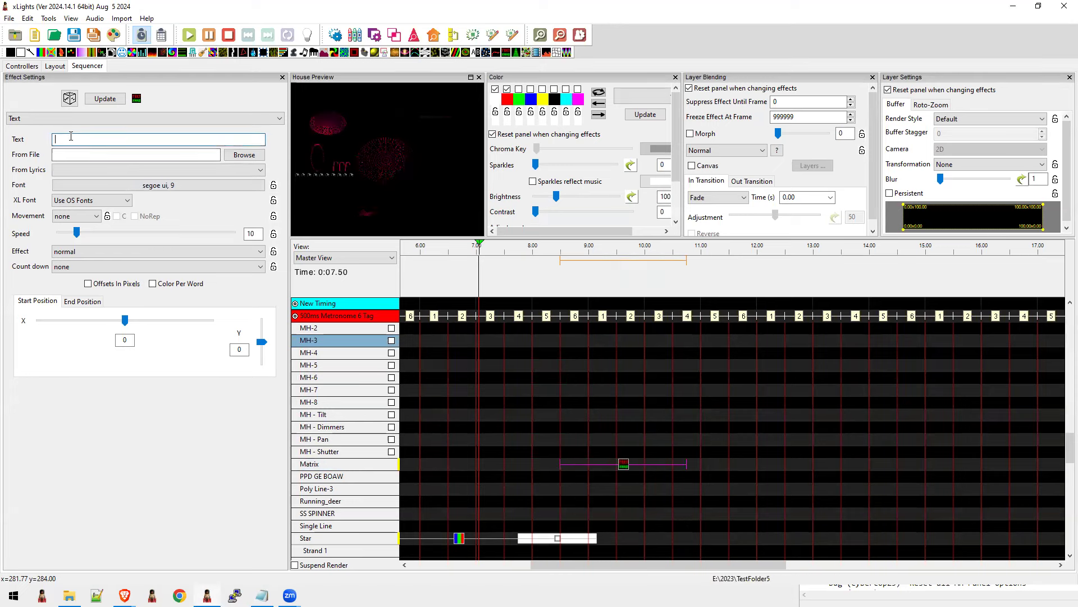
type("TESTING 123")
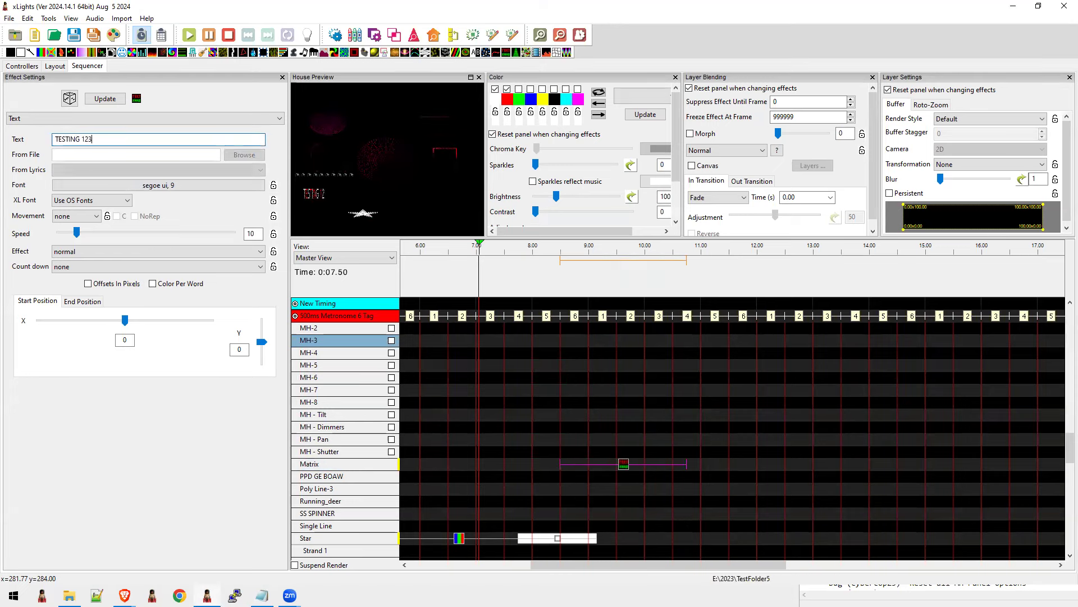
key("Tab")
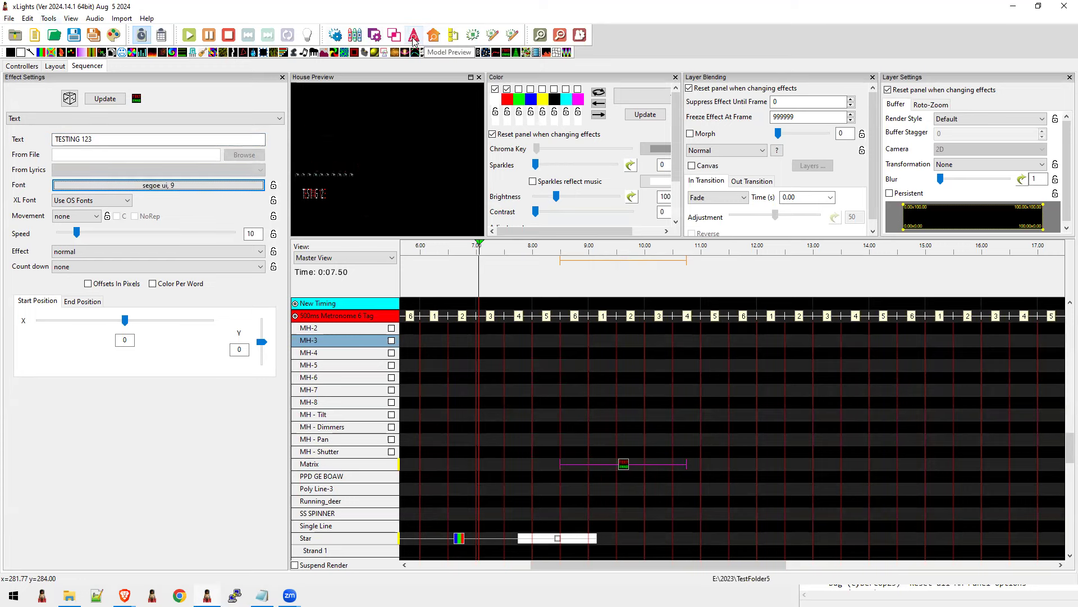
Show the Model Preview and set the Text effect's movement to left.
left_click(414, 37)
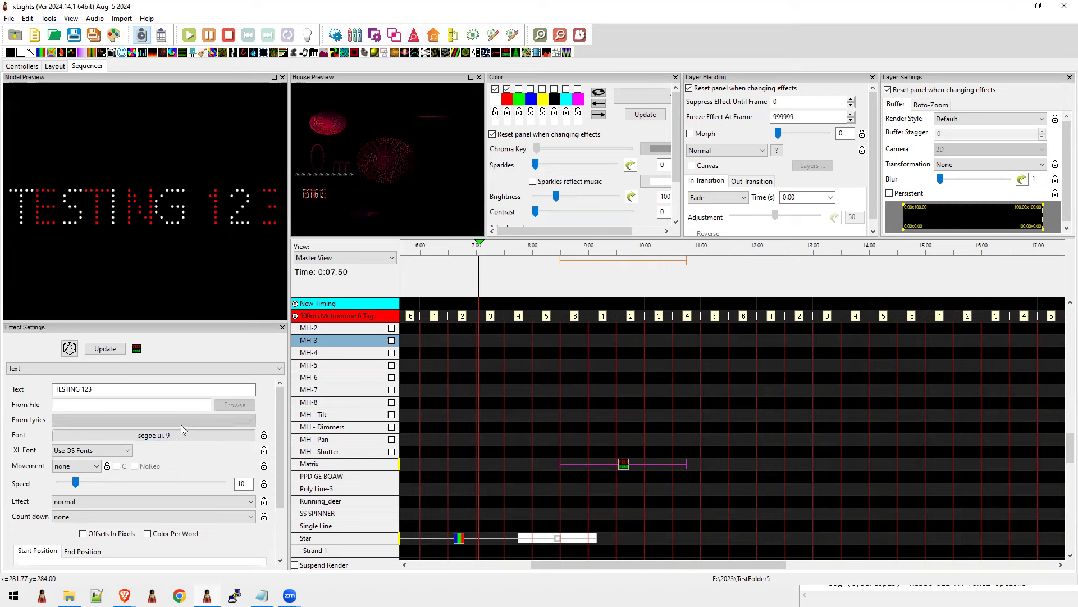
left_click(84, 465)
left_click(69, 487)
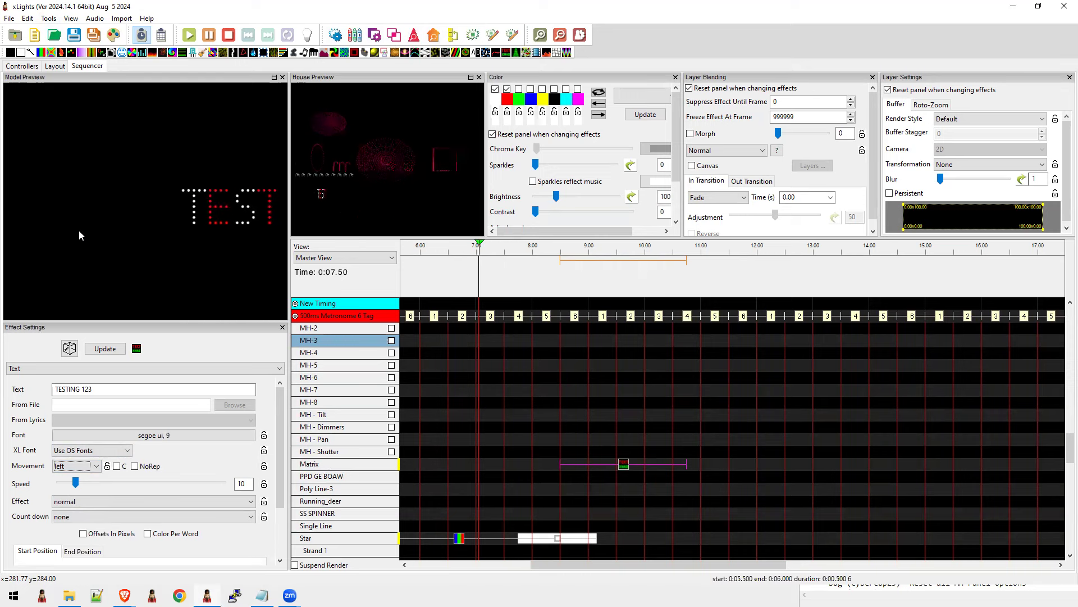
Enable No Repeat on the Matrix Text effect and play the timeline range from about 7.8 to 11.9 s.
left_click(135, 466)
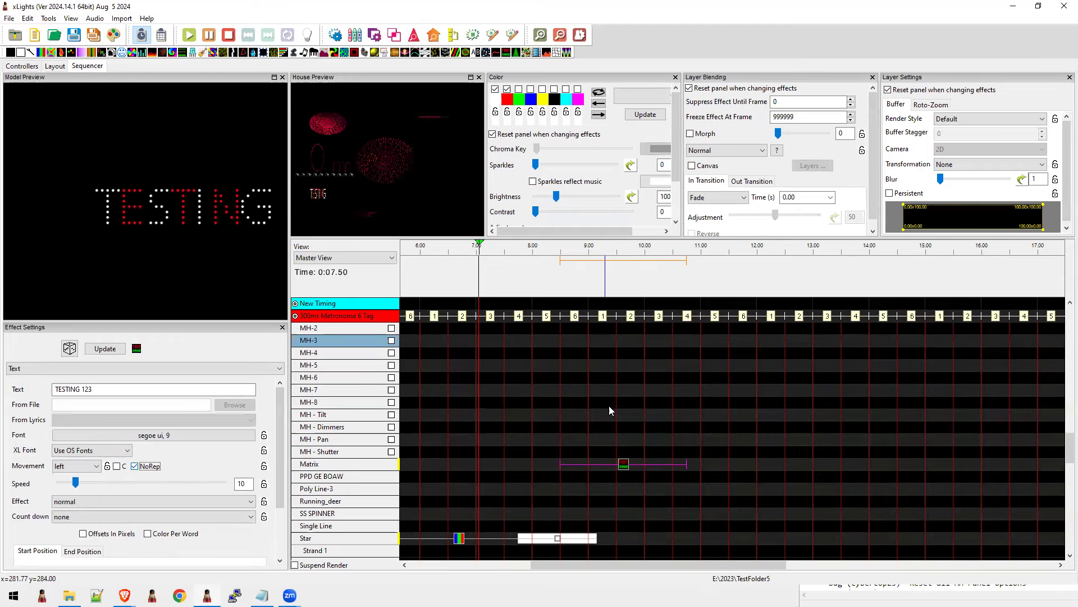
left_click(628, 455)
left_click(622, 466)
left_click_drag(521, 275, 752, 275)
left_click(188, 35)
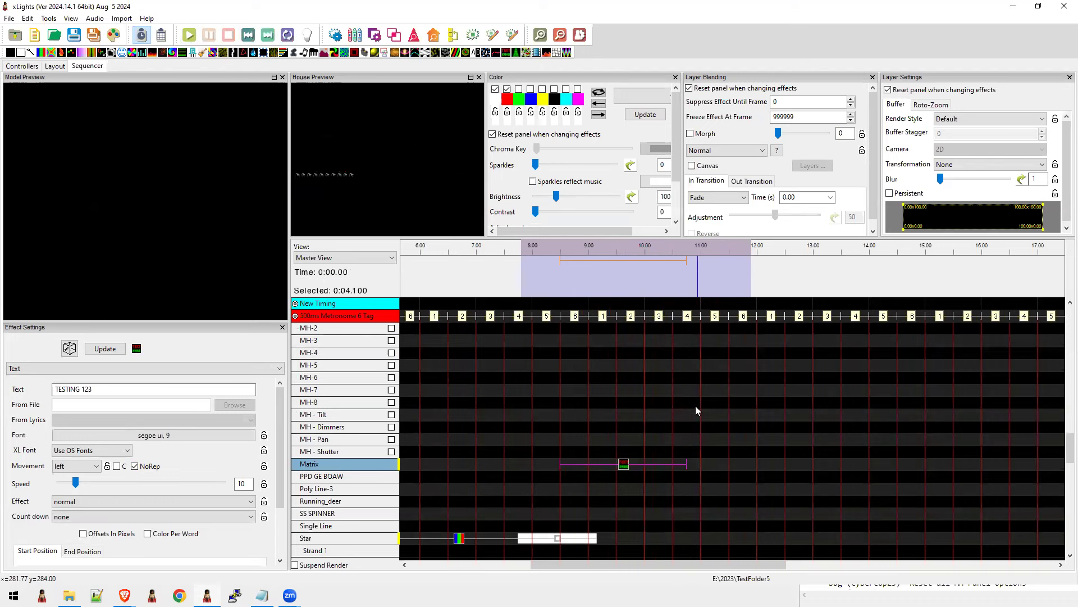
Shorten the Matrix Text effect to end at about 10.25 s and replace No Repeat with the move-to-center-and-stop option.
left_click_drag(684, 461, 658, 464)
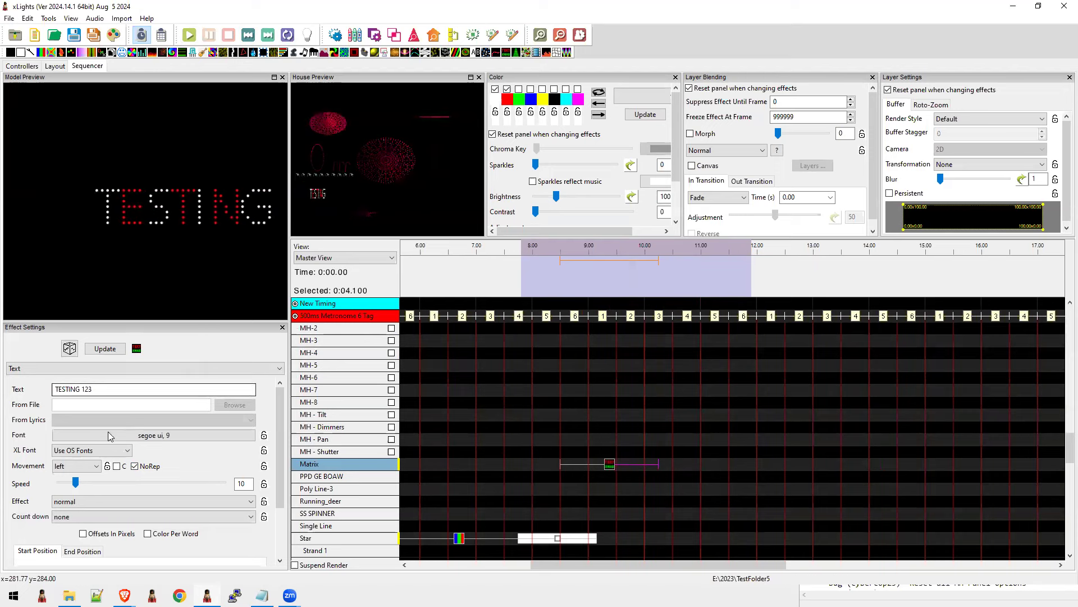
left_click(134, 466)
left_click(134, 467)
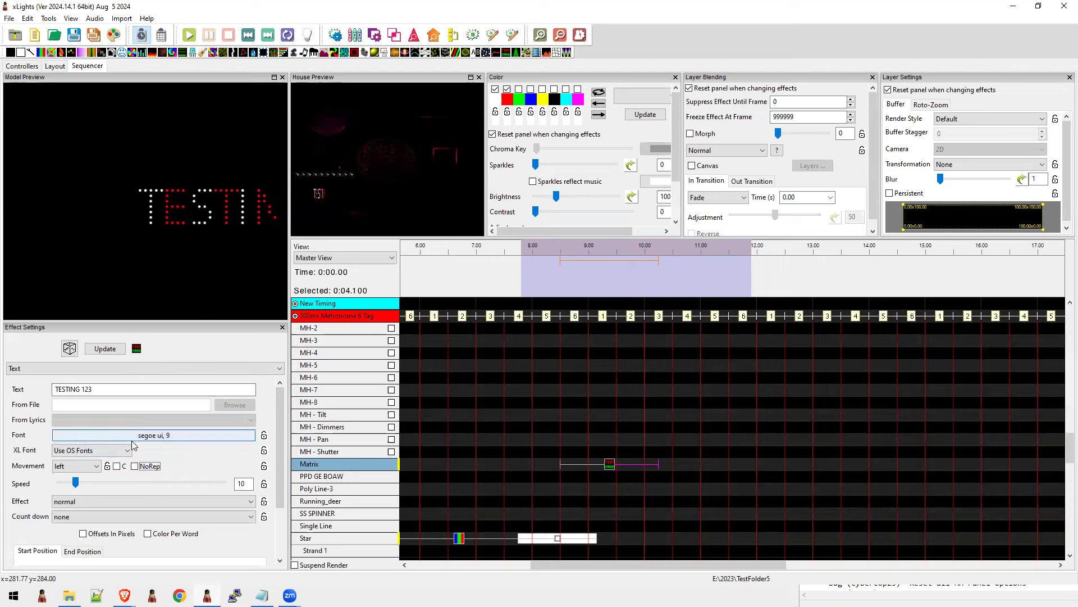
left_click(117, 467)
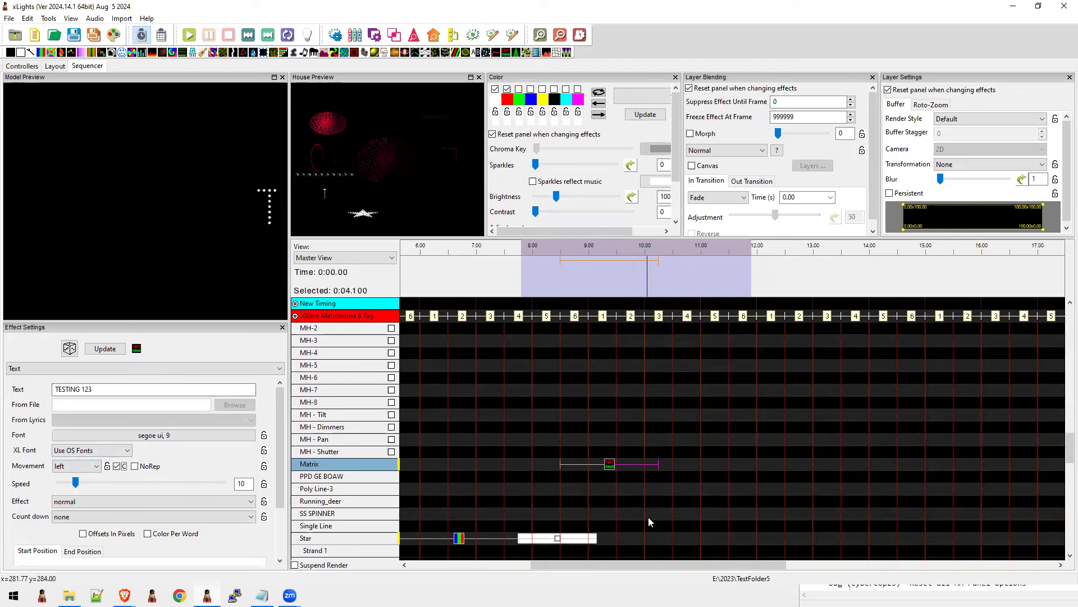
Extend the Matrix Text effect to end at 11.7 s and set its speed to 22.
left_click_drag(658, 463, 740, 464)
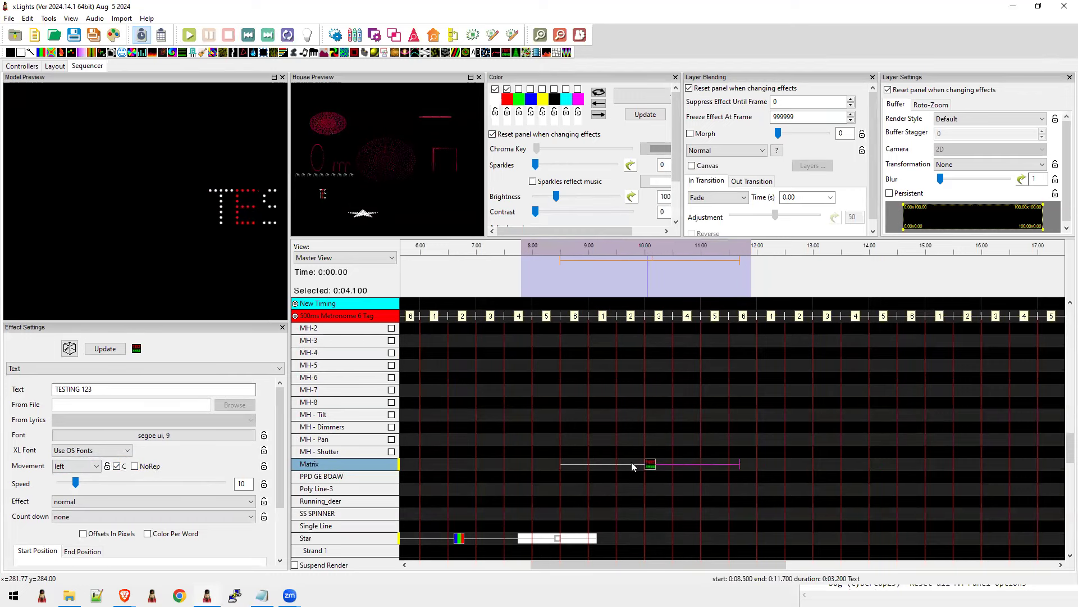
left_click_drag(77, 483, 95, 484)
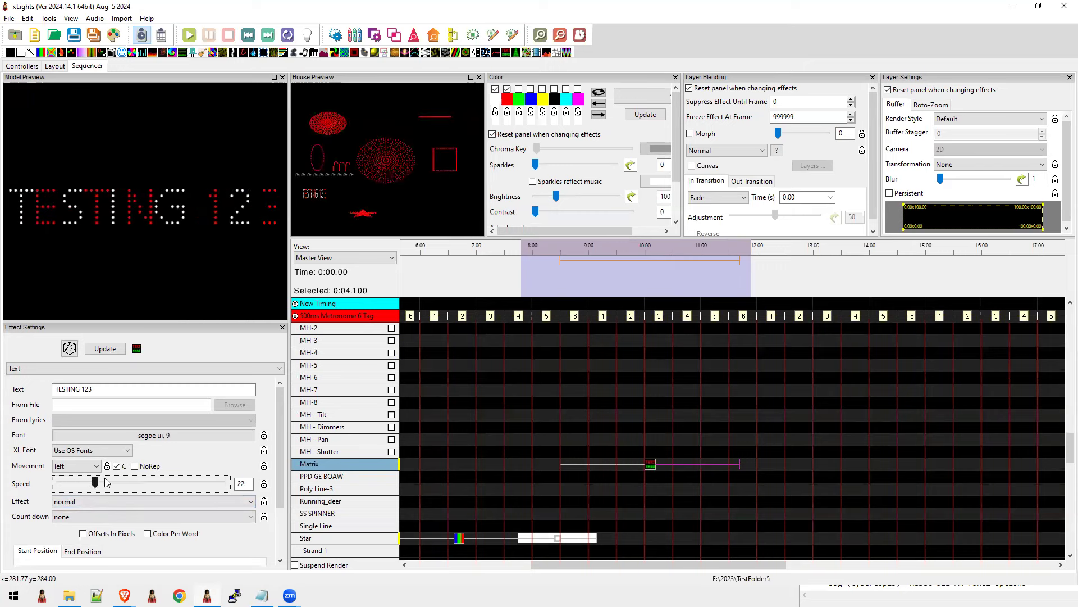
Try the 6-5x6 Thin XL font on the Text effect and restore Use OS Fonts.
left_click(81, 452)
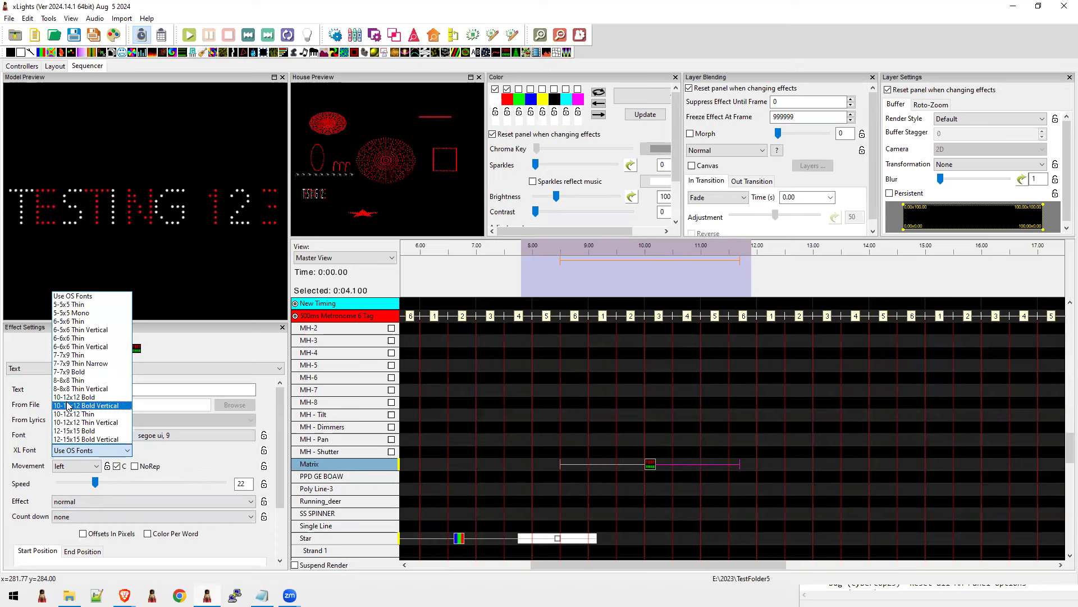
left_click(75, 323)
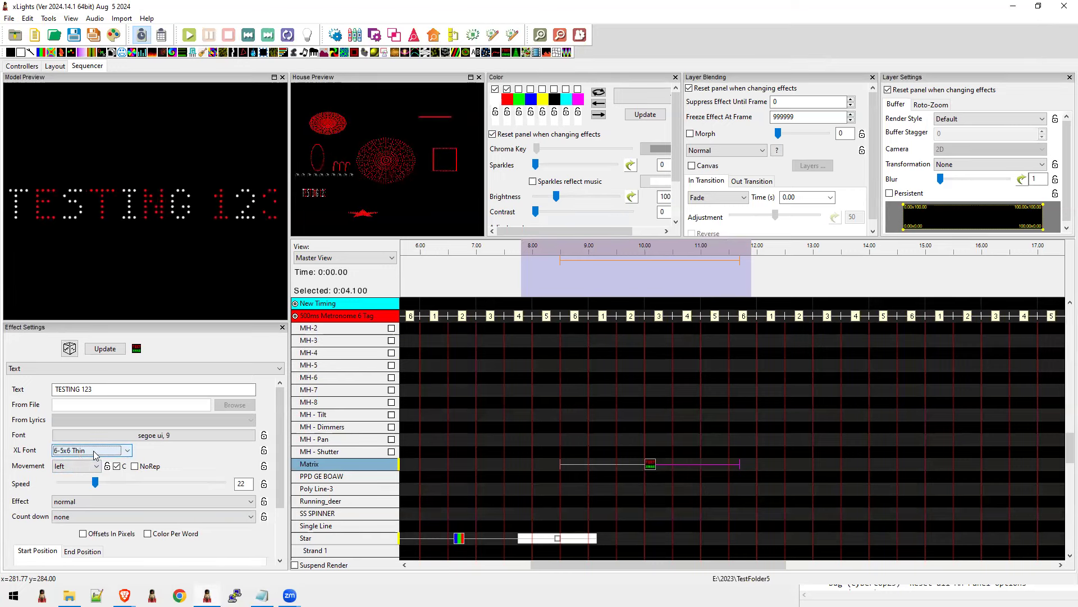
left_click(95, 455)
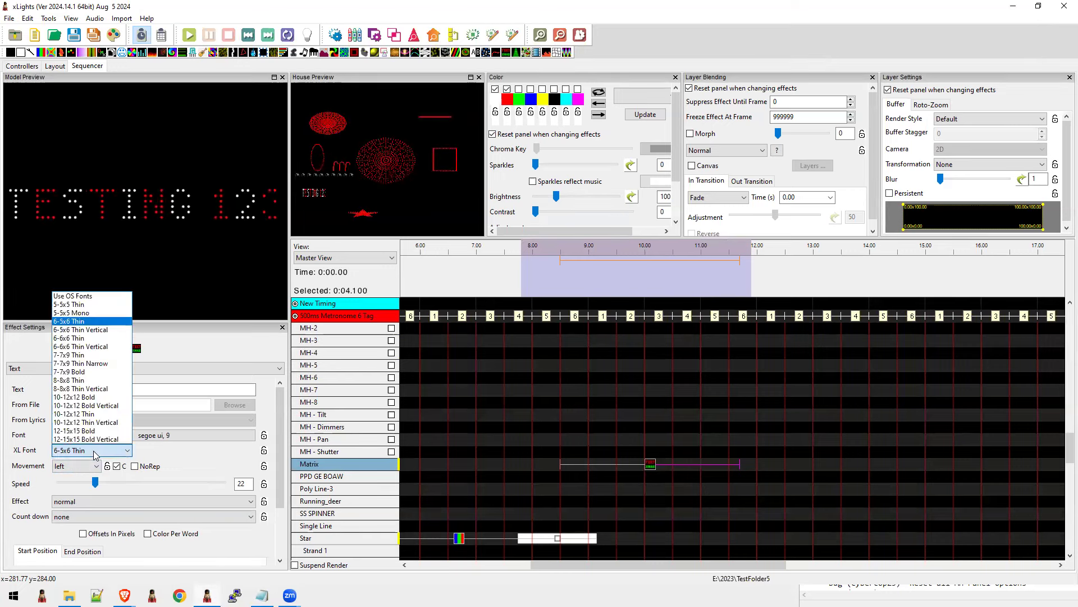
left_click(84, 297)
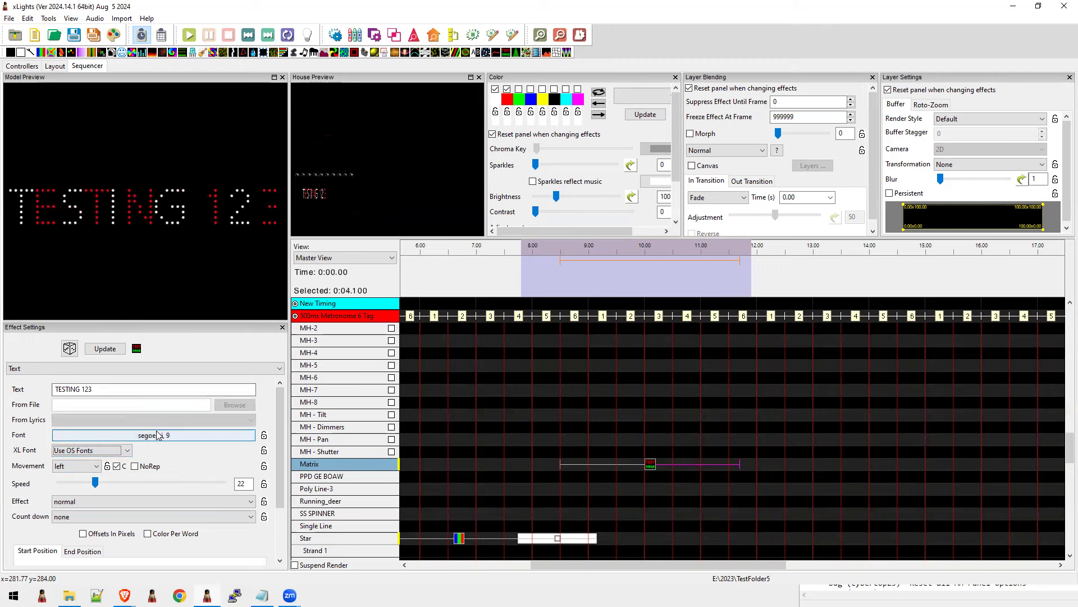
Set the Text effect's XL font to 10-12x12 Bold and its movement to up.
left_click(104, 450)
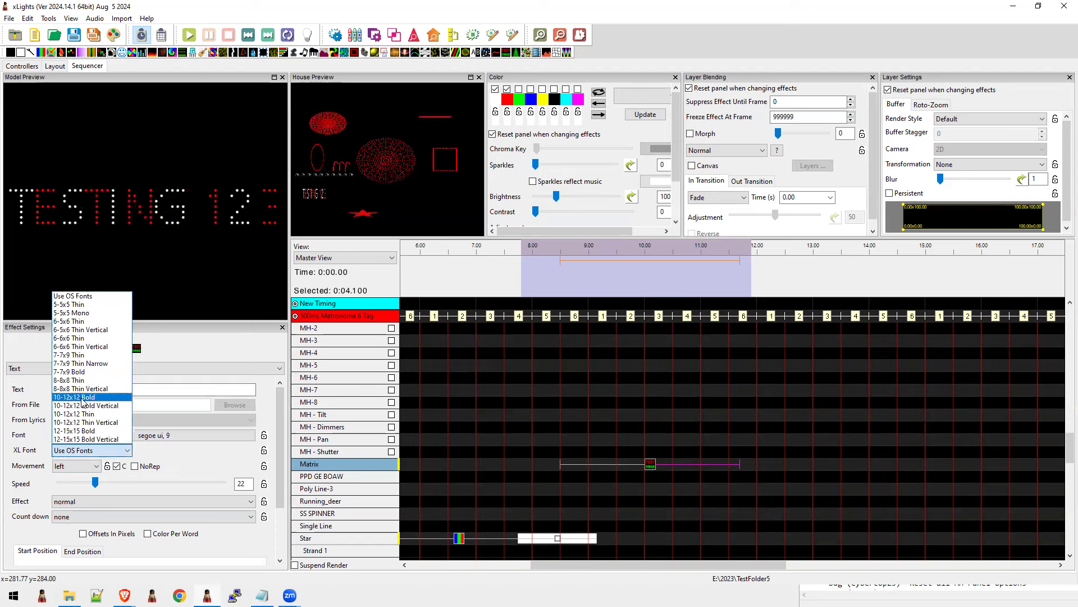
left_click(81, 397)
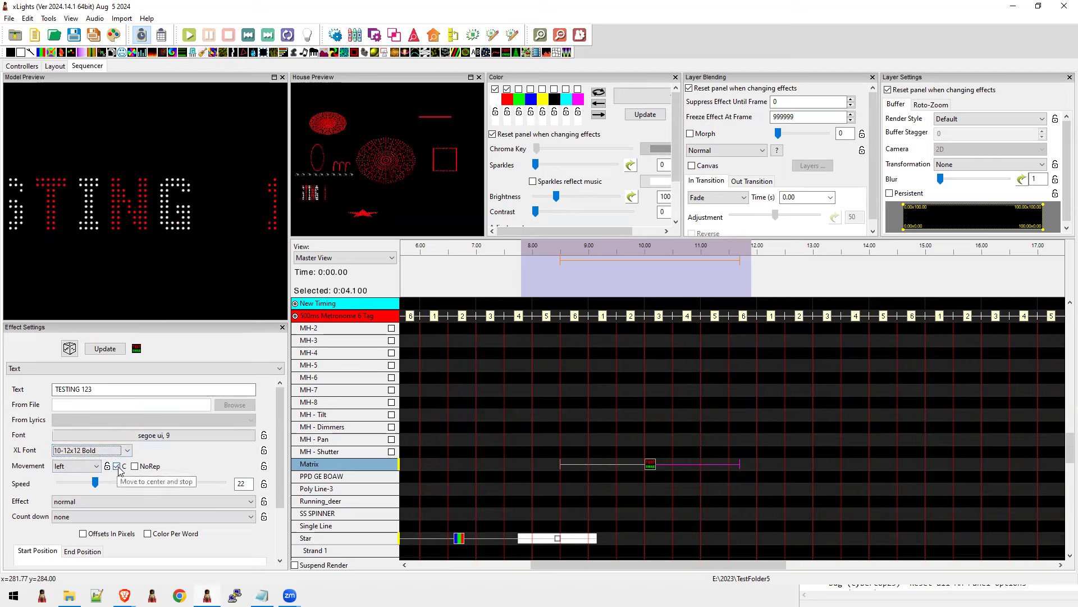
left_click(92, 466)
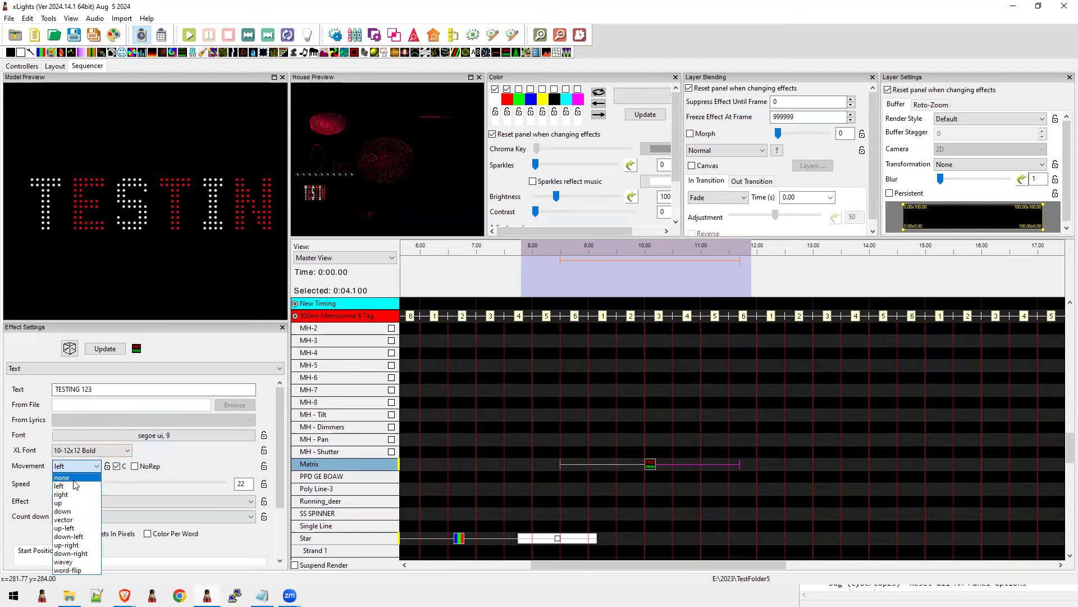
left_click(70, 503)
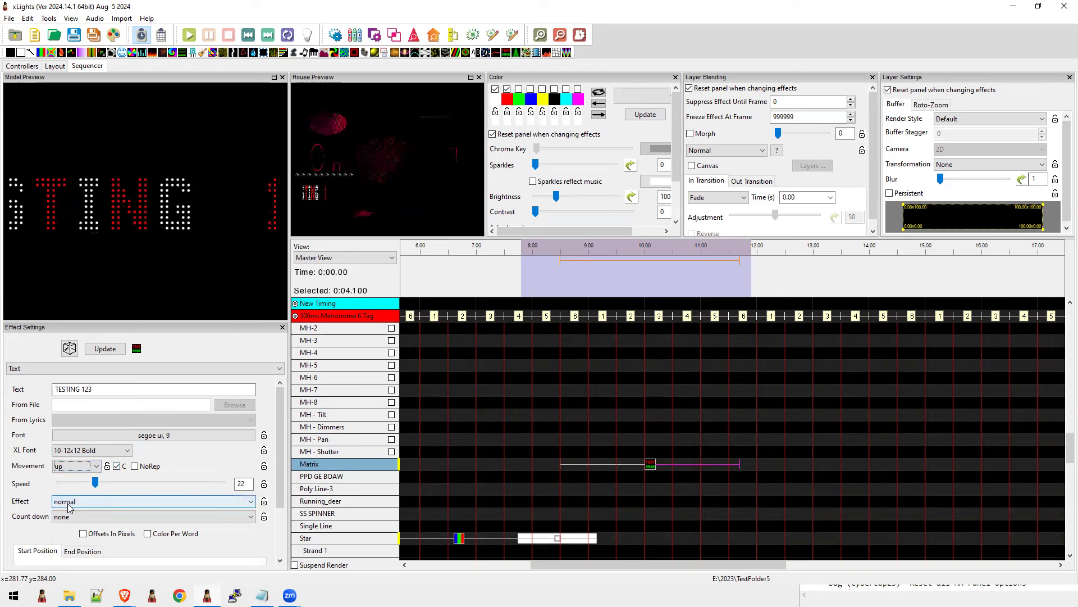
Swap the Text effect's centering option for No Repeat and place the playhead at 8.00 s.
left_click(116, 466)
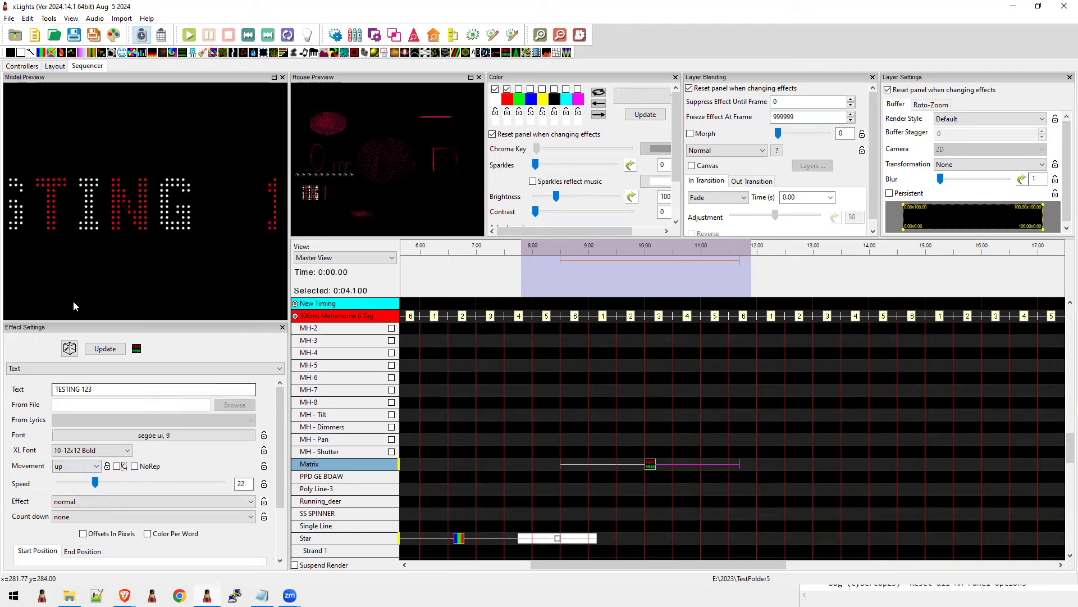
left_click(134, 466)
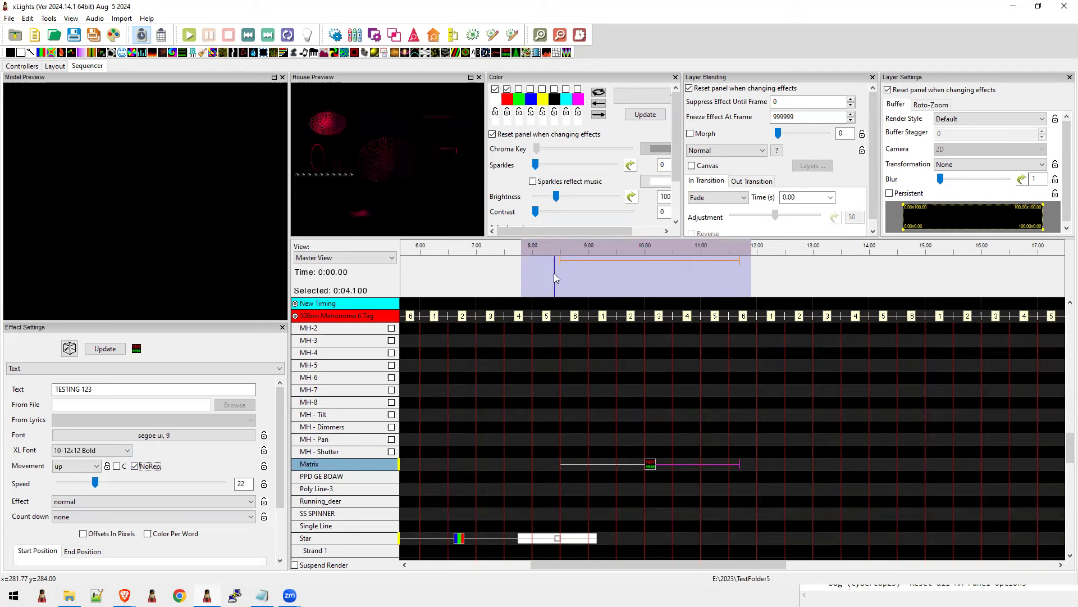
left_click(533, 281)
Switch to the README in Notepad, highlight the entry about bulk editing groups Preview, and move the window aside.
key("alt+Tab")
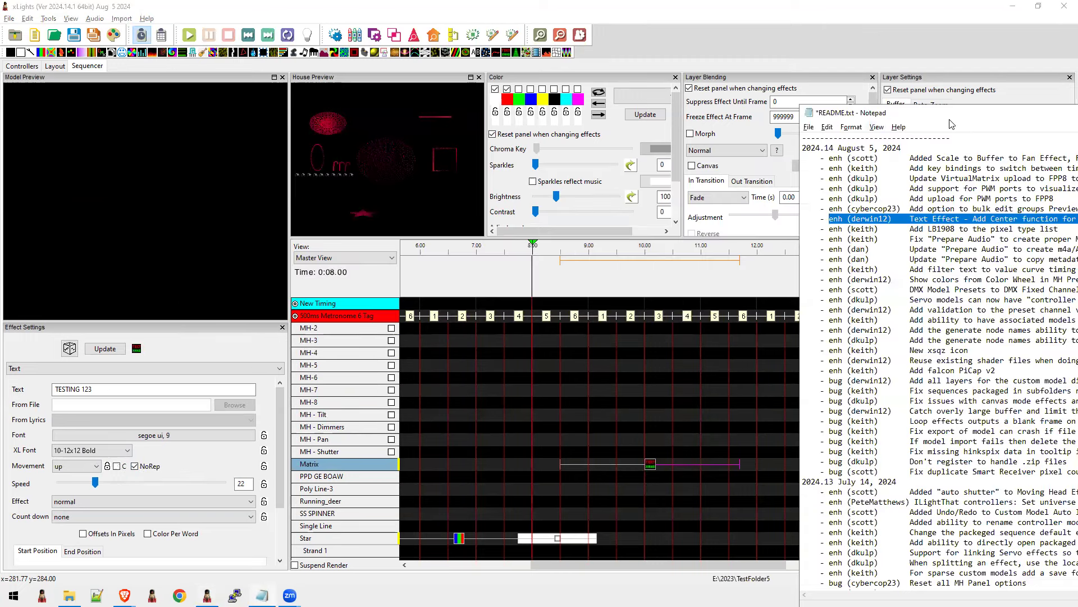
left_click_drag(950, 119, 349, 105)
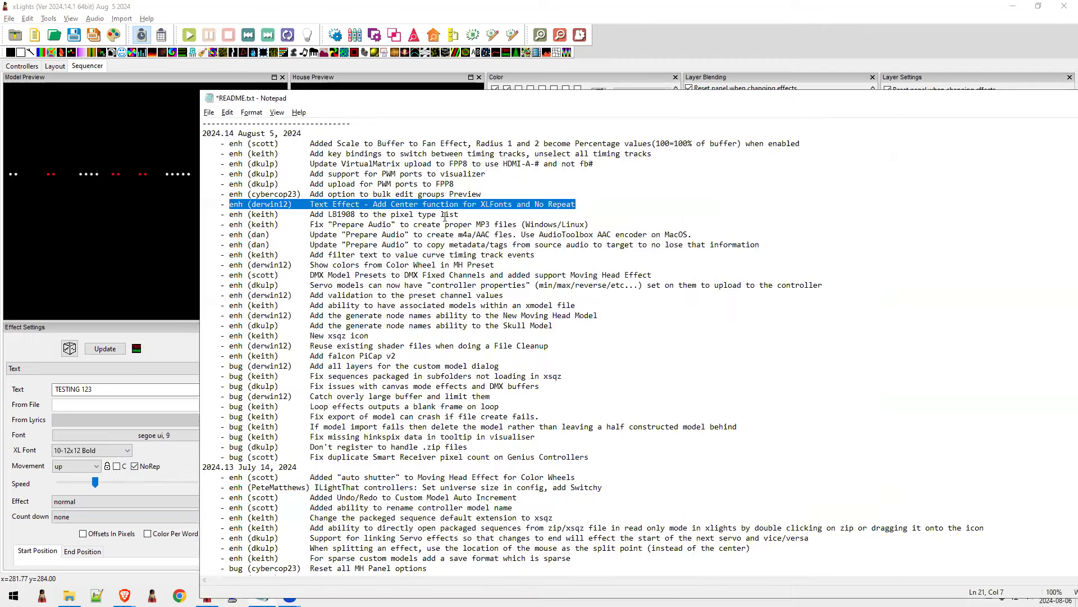
left_click_drag(481, 190, 259, 193)
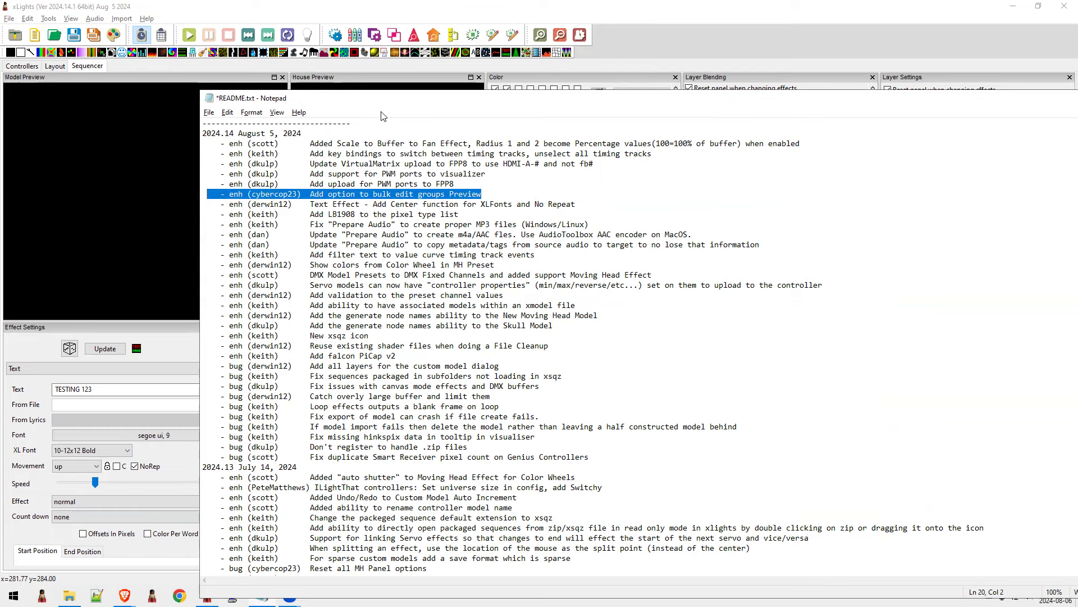
left_click_drag(359, 106, 1028, 231)
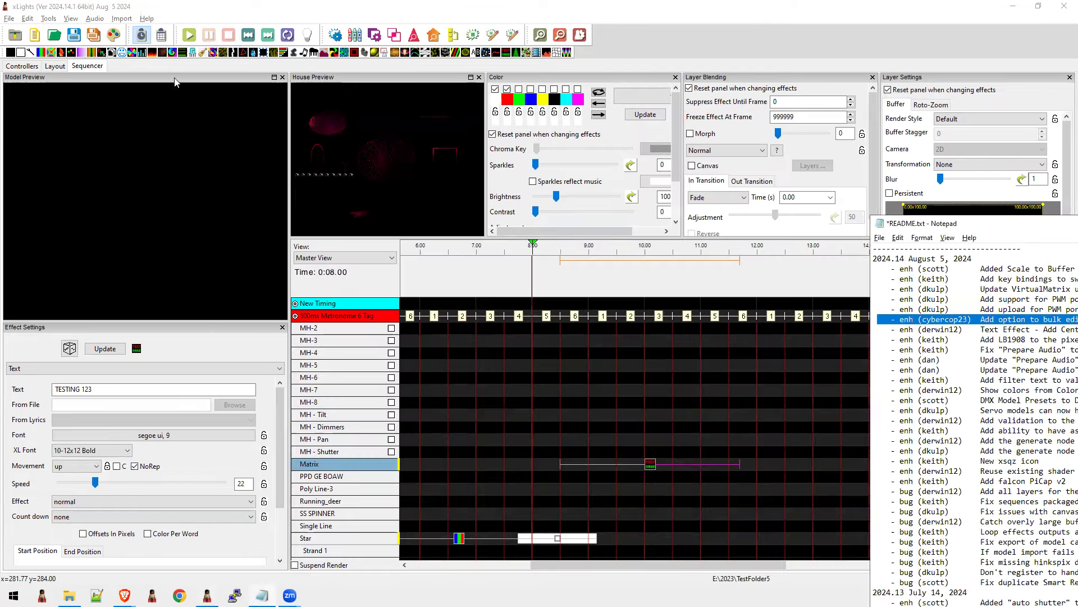
Return to xLights and create a new layout preview named Test 1.
left_click(49, 65)
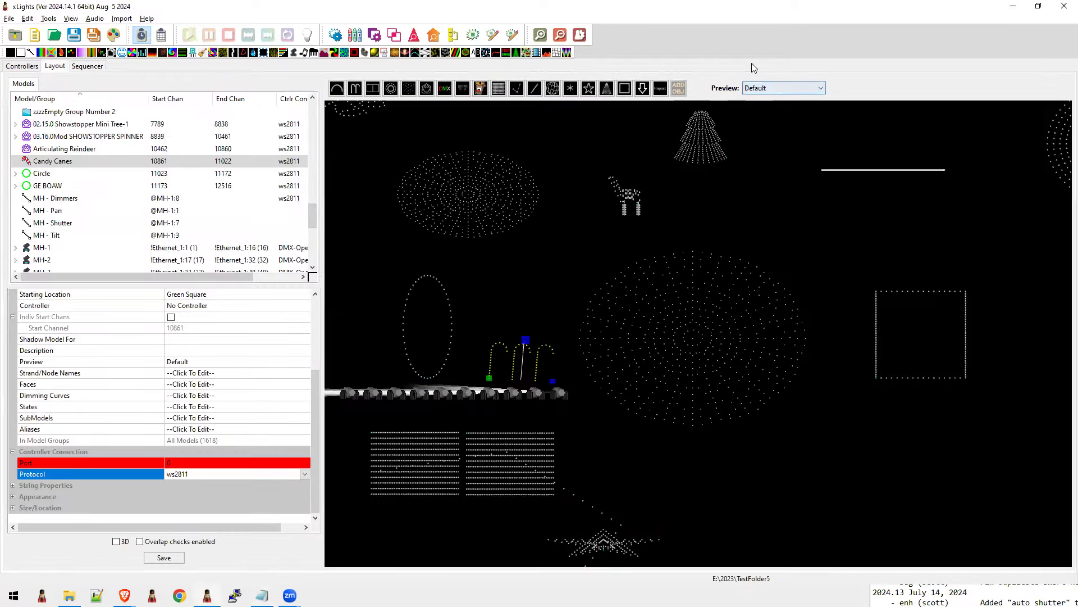
left_click(809, 88)
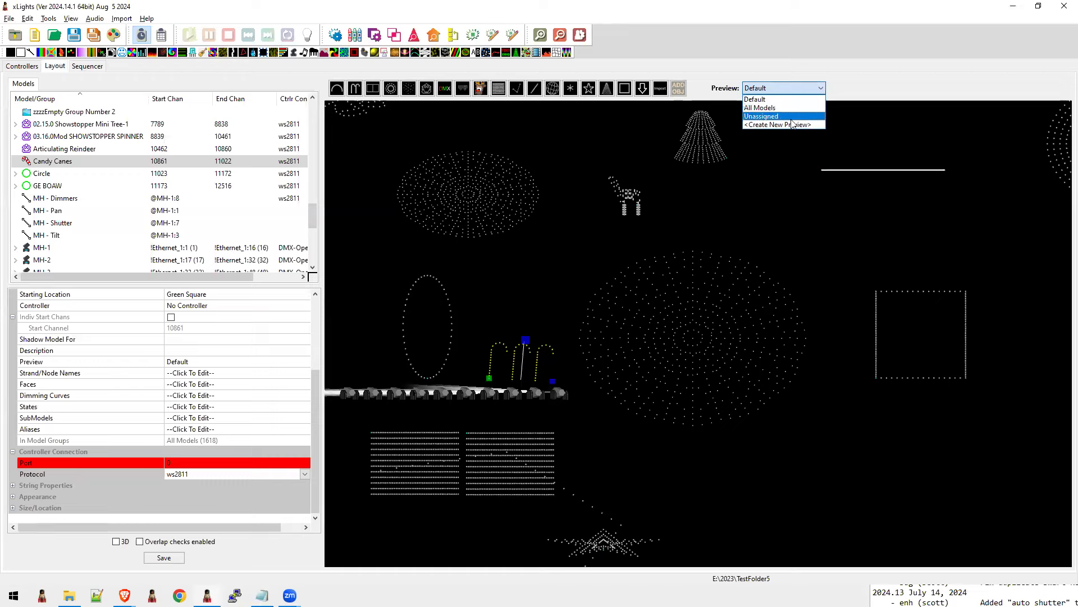
left_click(781, 125)
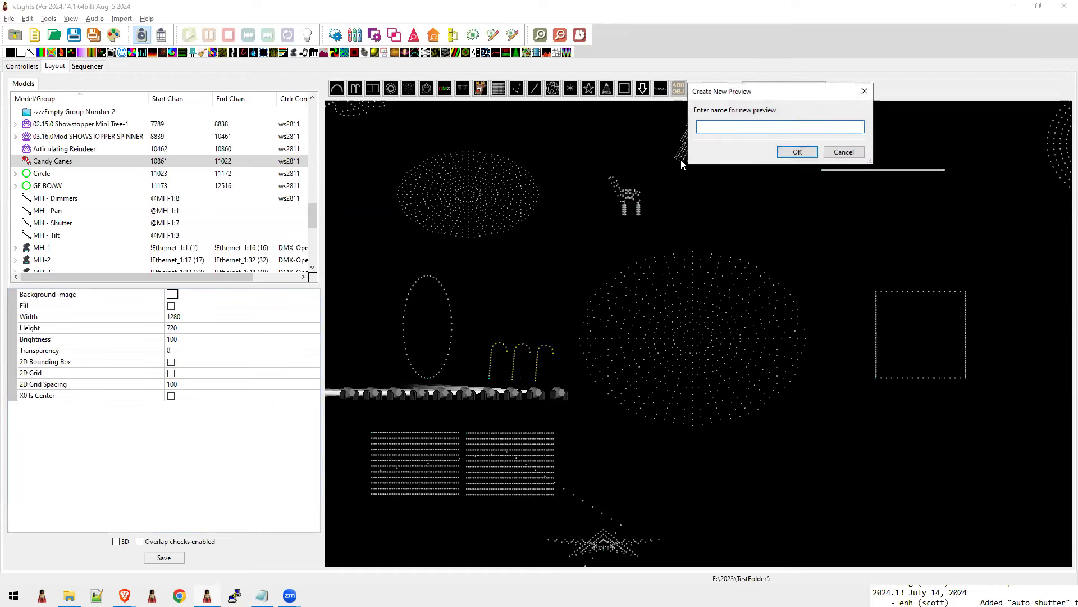
type("Test 1")
key("Return")
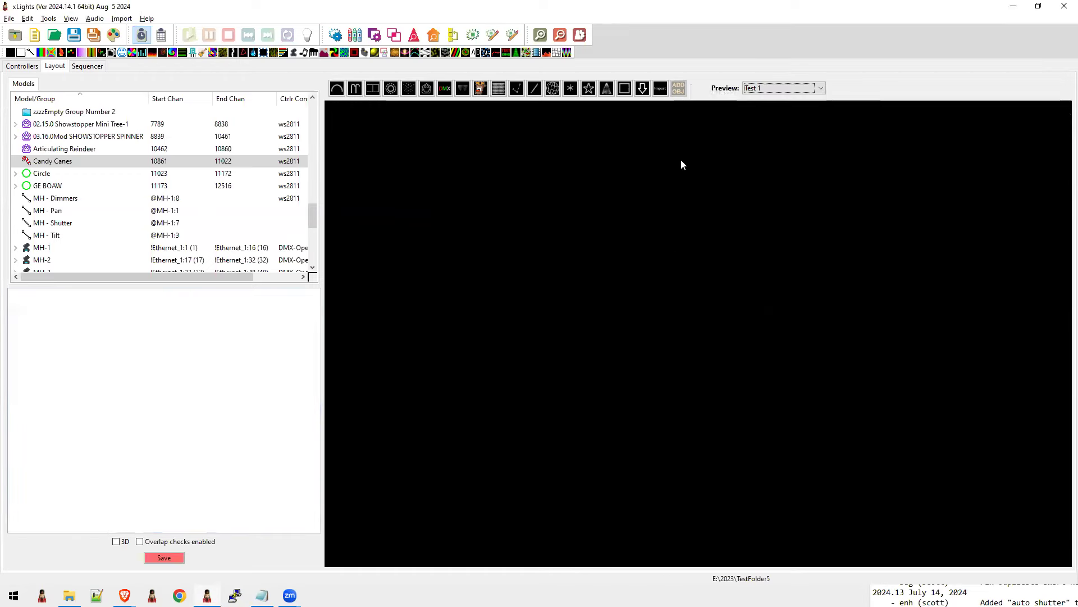
Bulk edit the Showstopper Mini Tree-1, SHOWSTOPPER SPINNER and Articulating Reindeer models to assign them to the Test 1 preview.
left_click(63, 148)
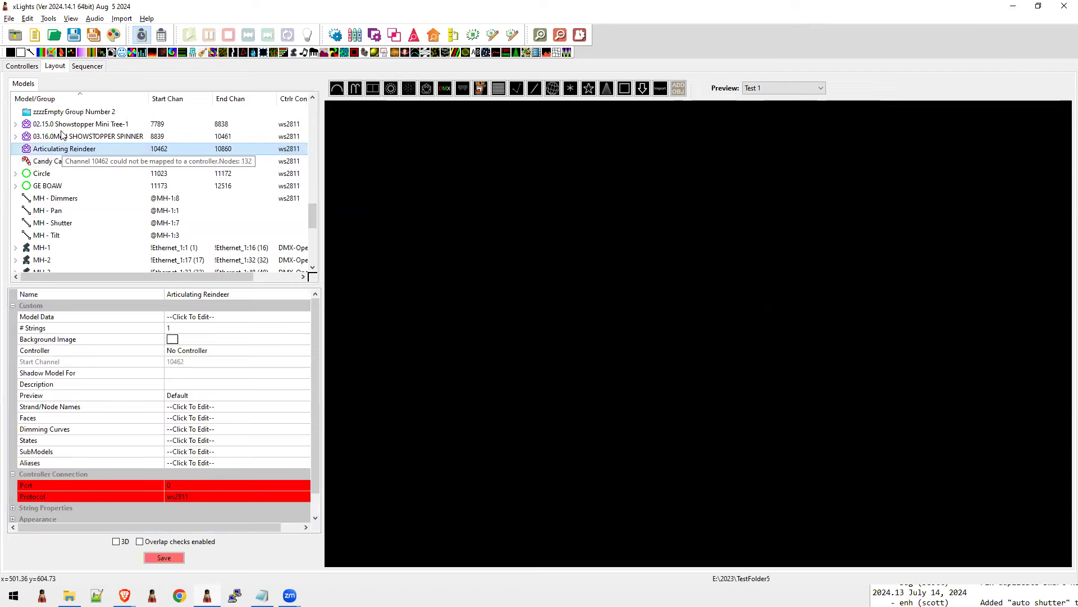
left_click(56, 125, "shift")
right_click(53, 126)
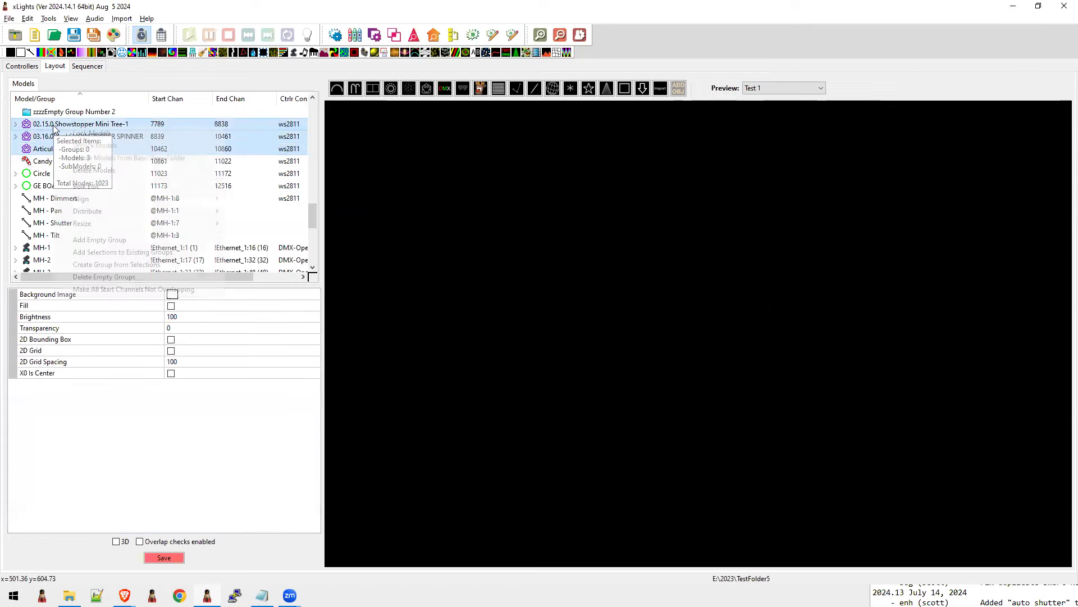
mouse_move(124, 187)
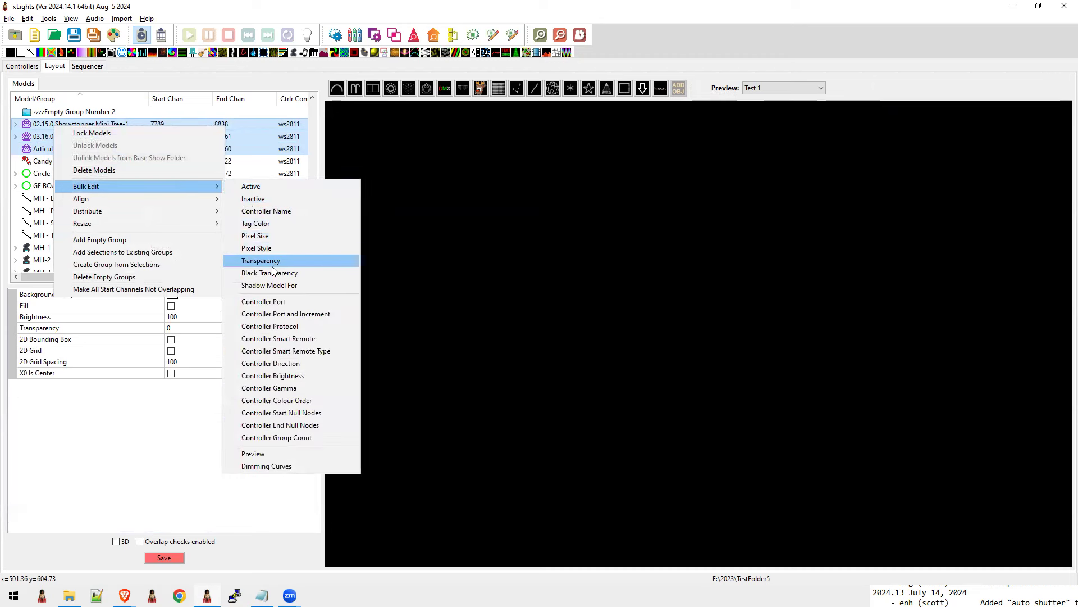
left_click(275, 454)
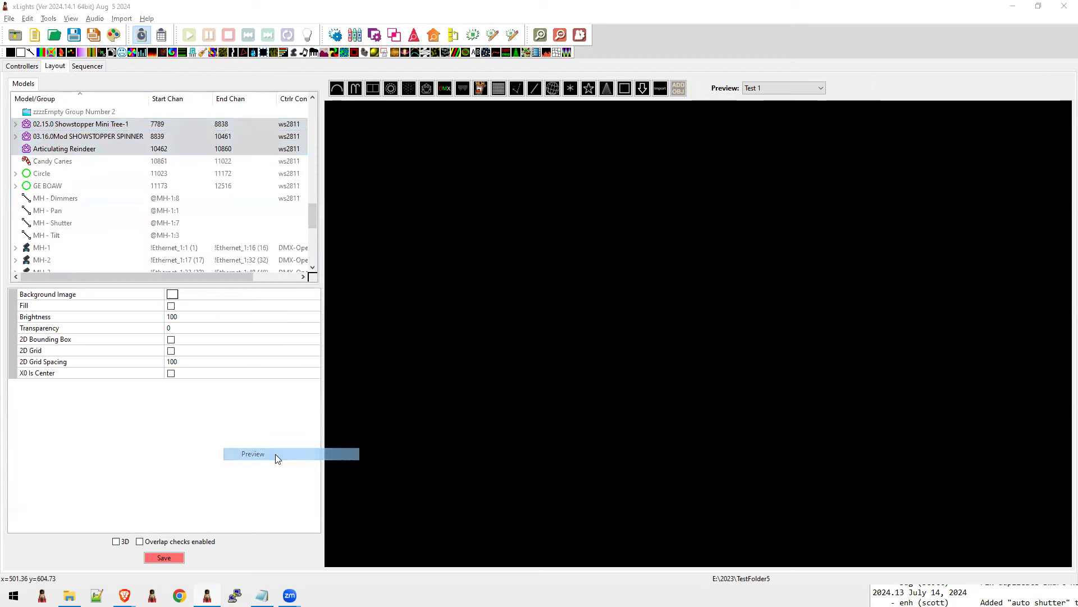
left_click(247, 472)
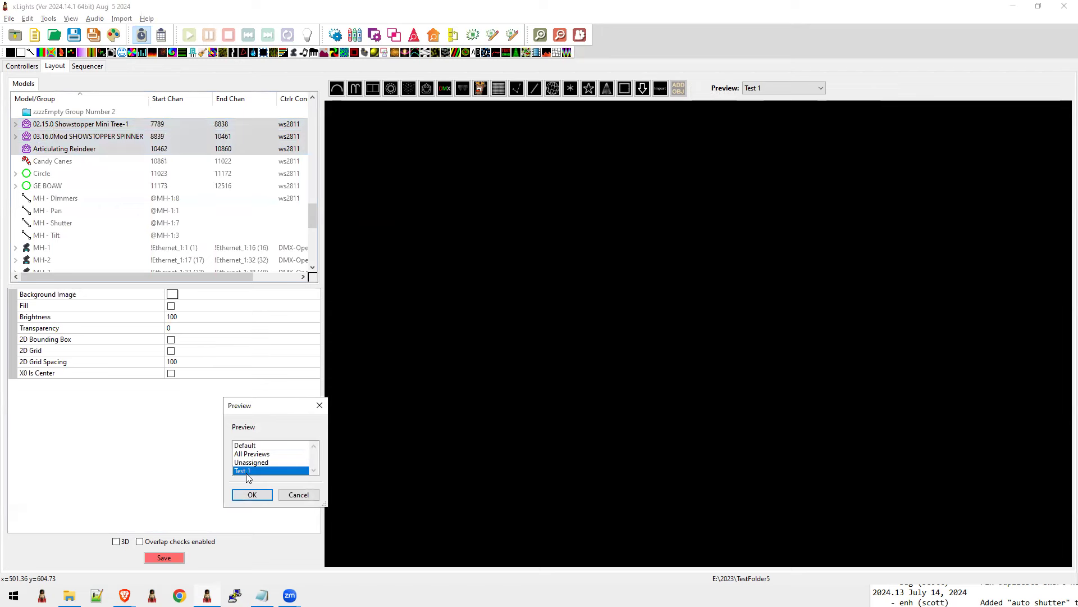
left_click(256, 497)
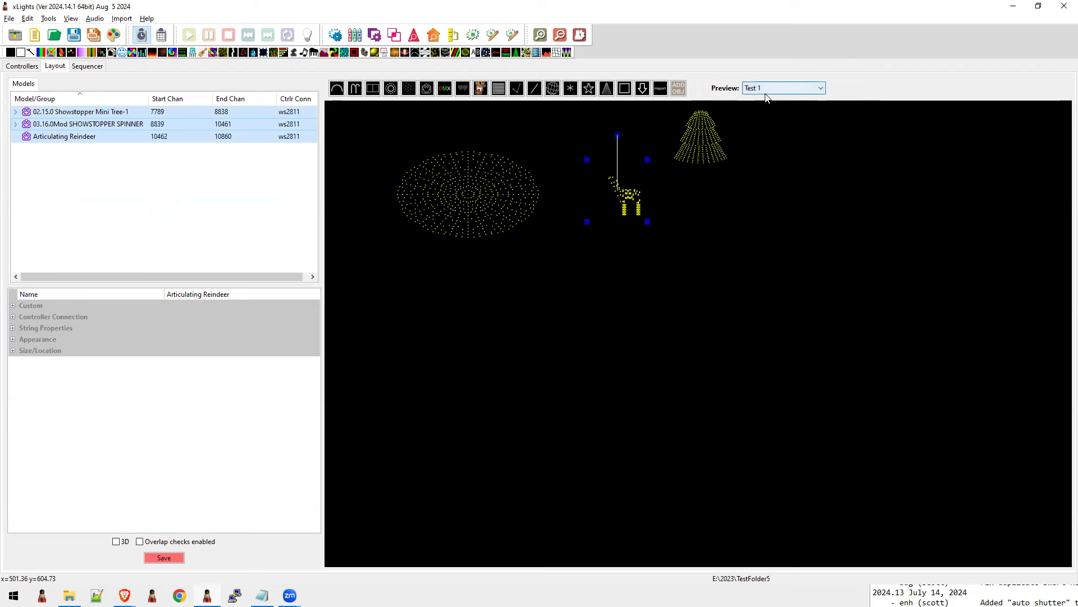
Switch the displayed layout preview back to Default.
key("alt+Tab")
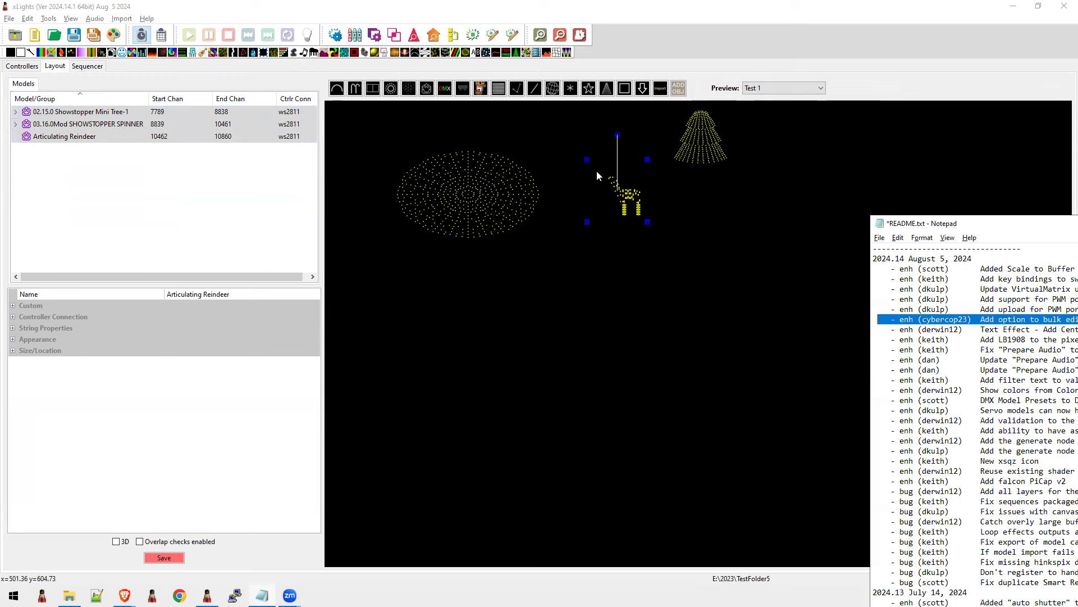
left_click(767, 87)
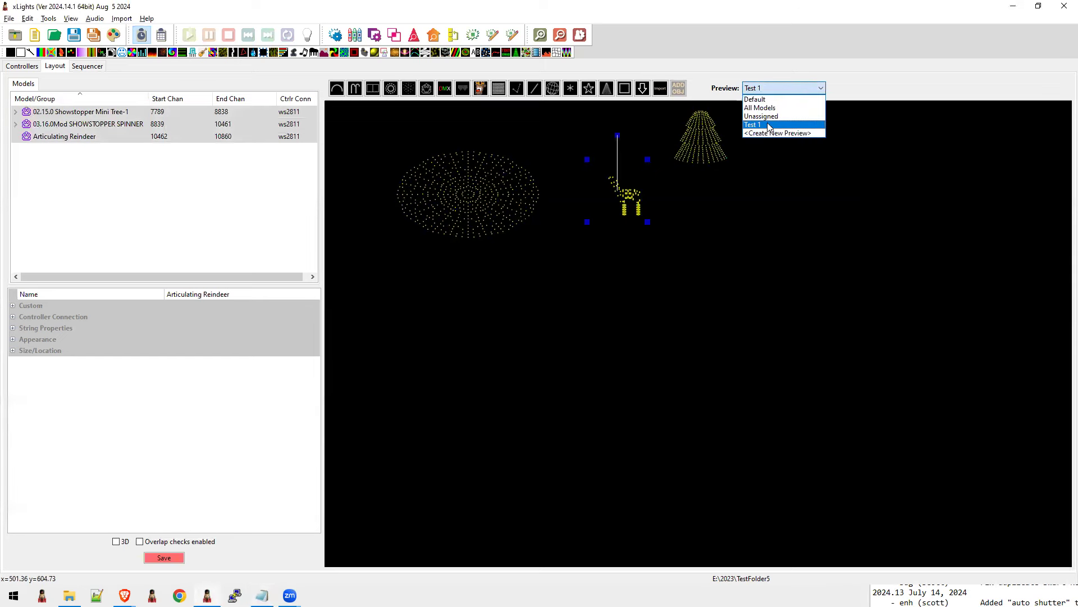
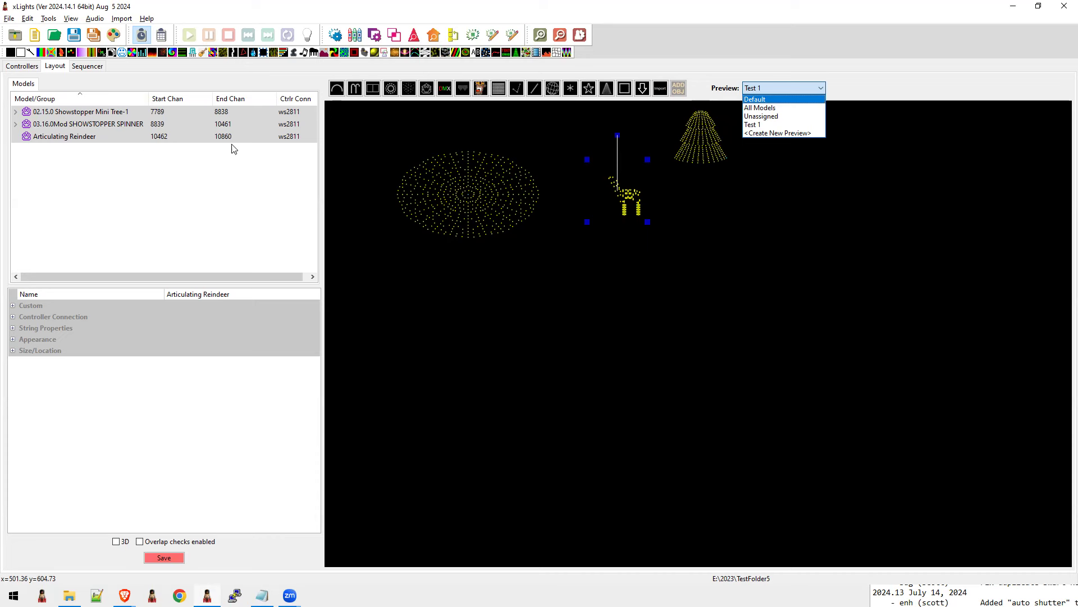
left_click(758, 99)
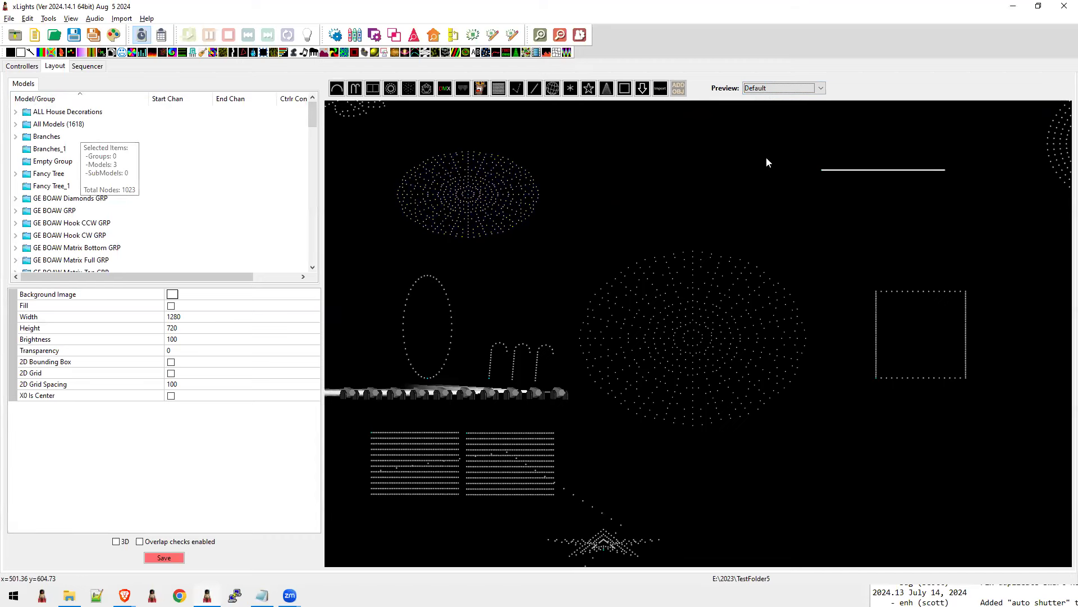
Switch to the README in Notepad and highlight the entries about PWM port support in the visualizer and PWM upload to FPP8.
key("alt")
key("alt+Tab")
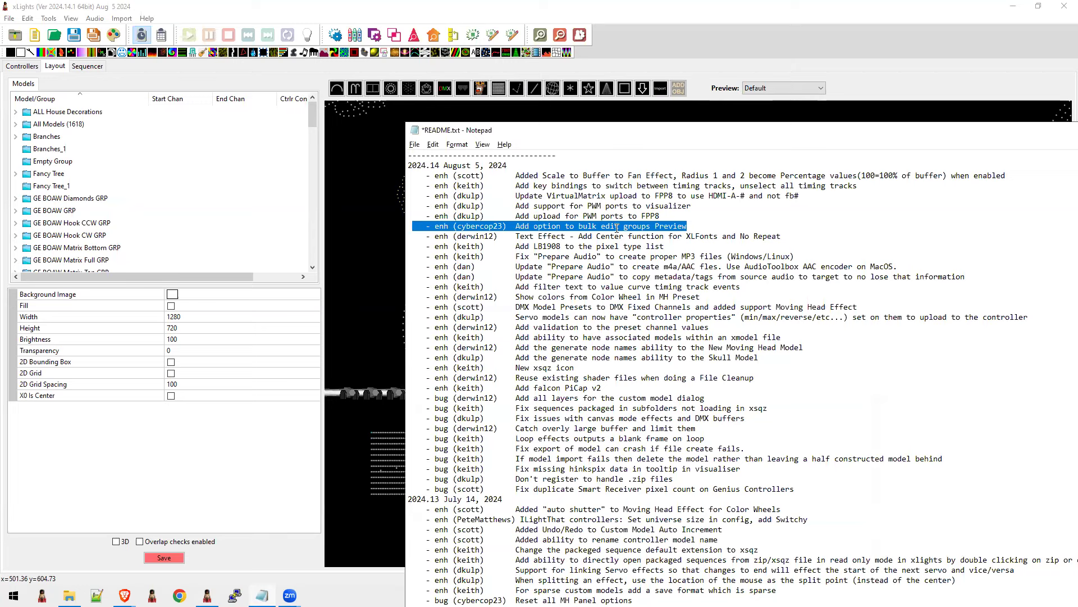
left_click(677, 212)
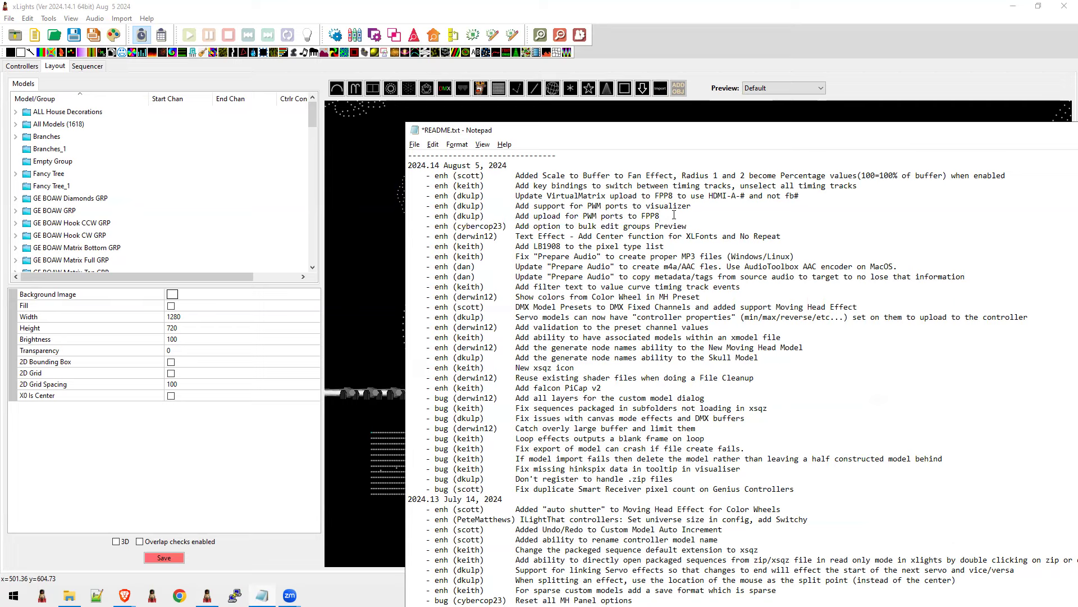
left_click_drag(674, 215, 406, 206)
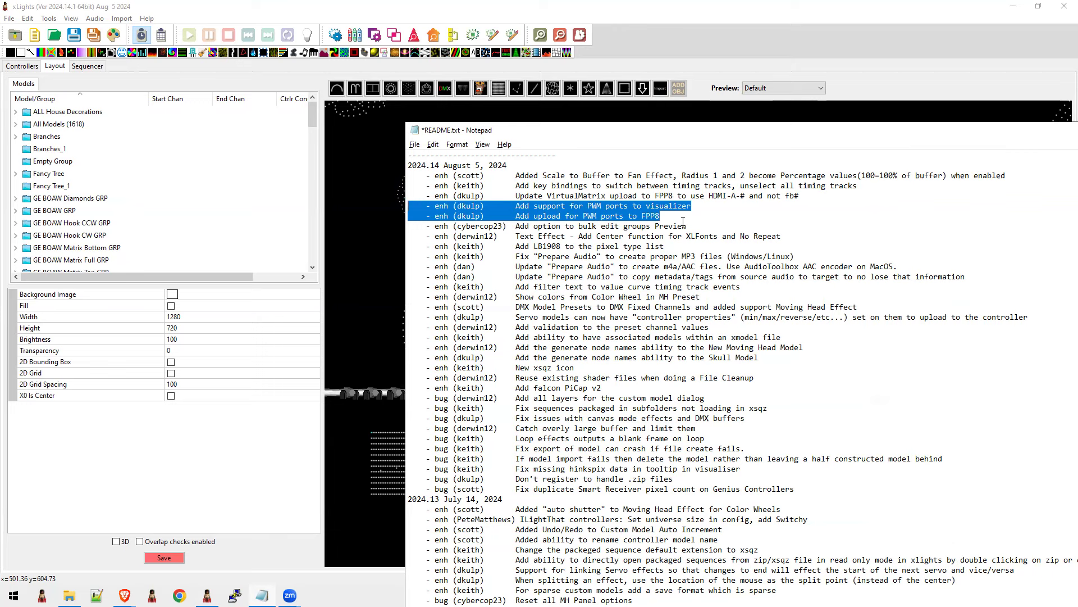
left_click(742, 202)
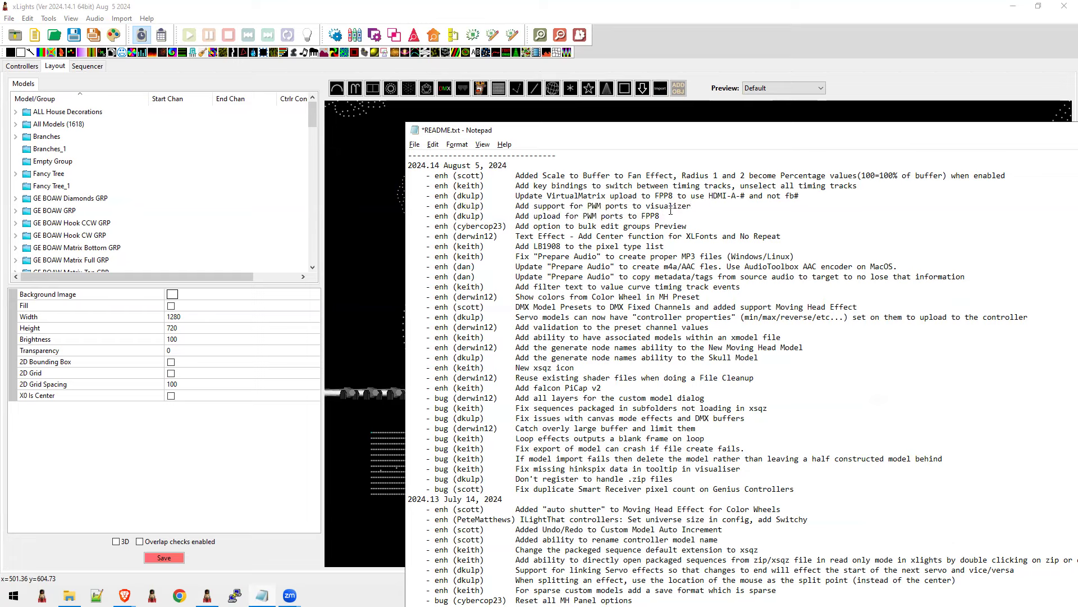
Highlight the VirtualMatrix upload entry in the README, including its HDMI-A-# and "not fb#" wording.
left_click_drag(803, 196, 394, 191)
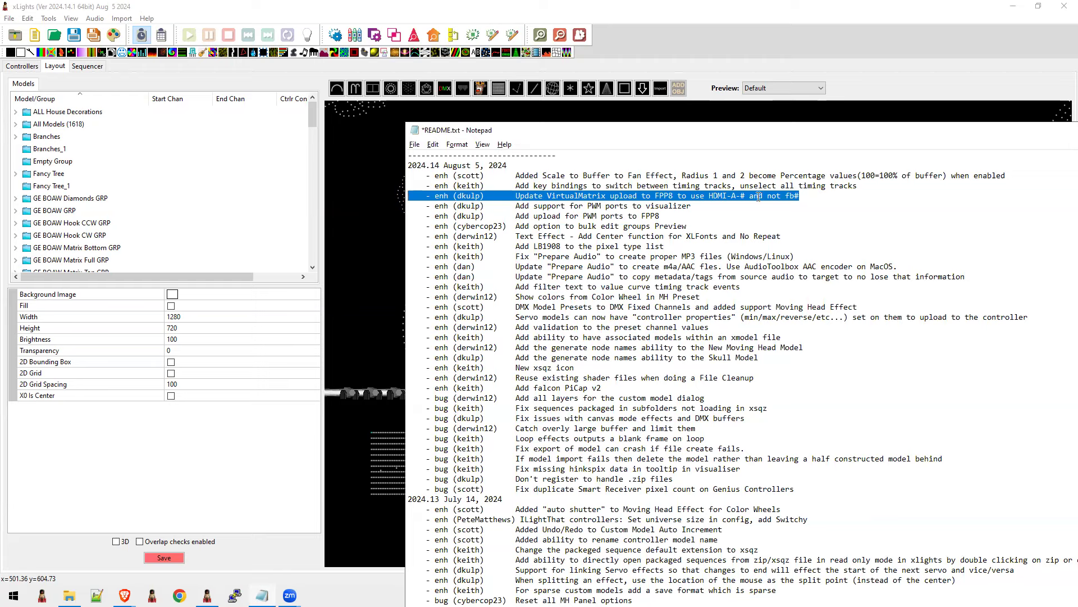
left_click_drag(709, 196, 746, 195)
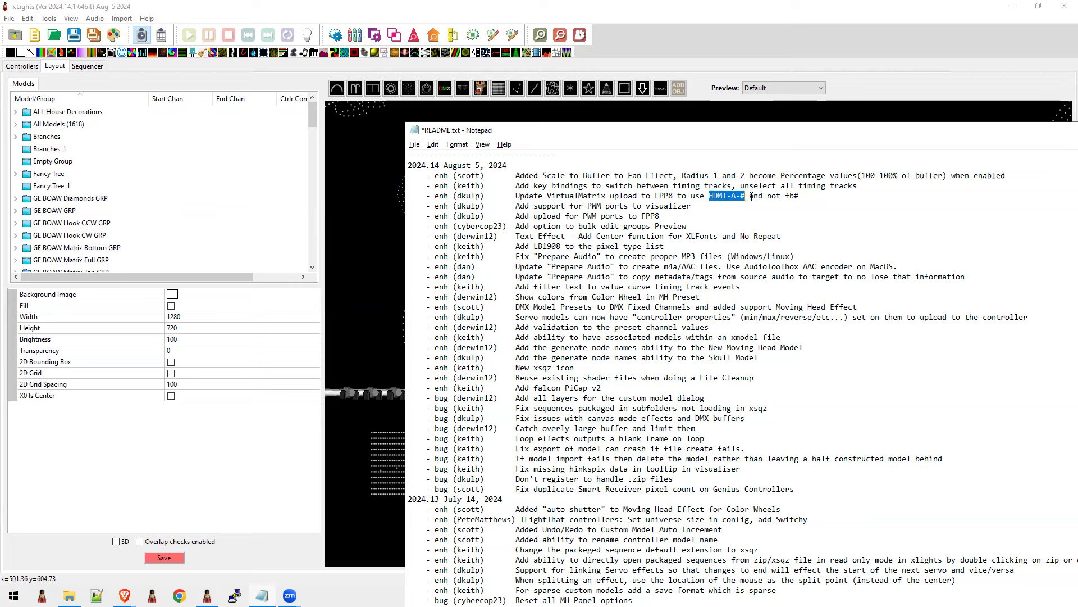
left_click_drag(800, 196, 765, 198)
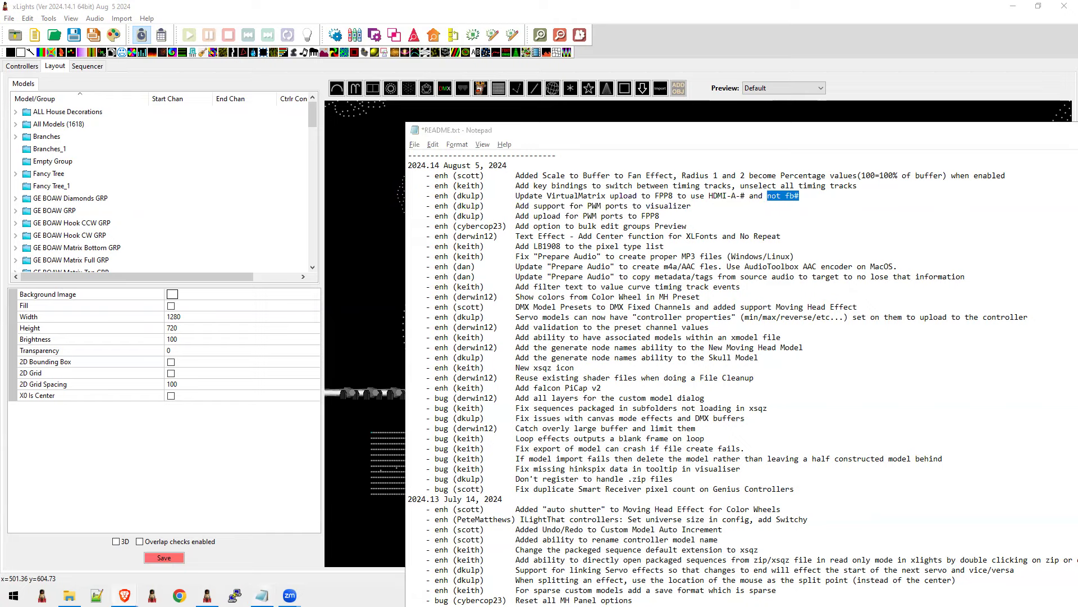
Switch to the FPP Channel Outputs page in the browser and try to add a Virtual Matrix under Other outputs.
scroll(640, 236, "up", 3)
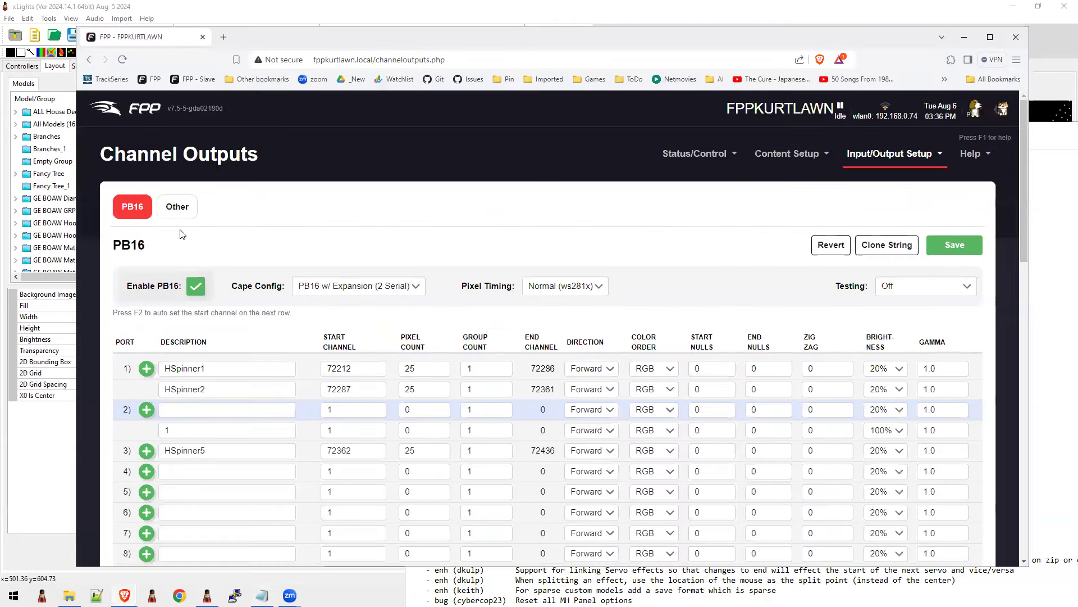
left_click(179, 208)
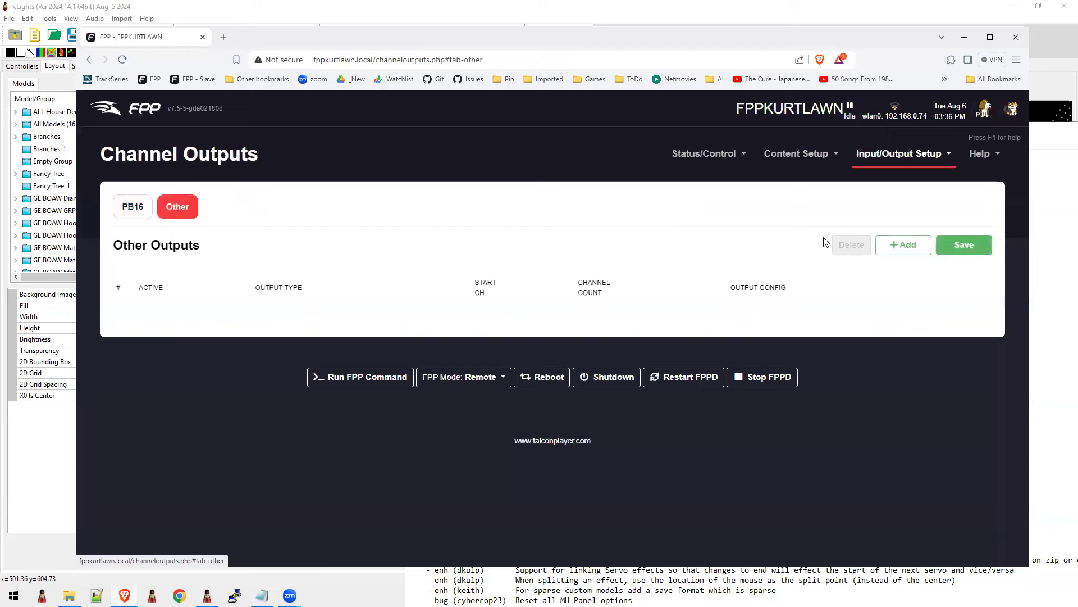
left_click(919, 251)
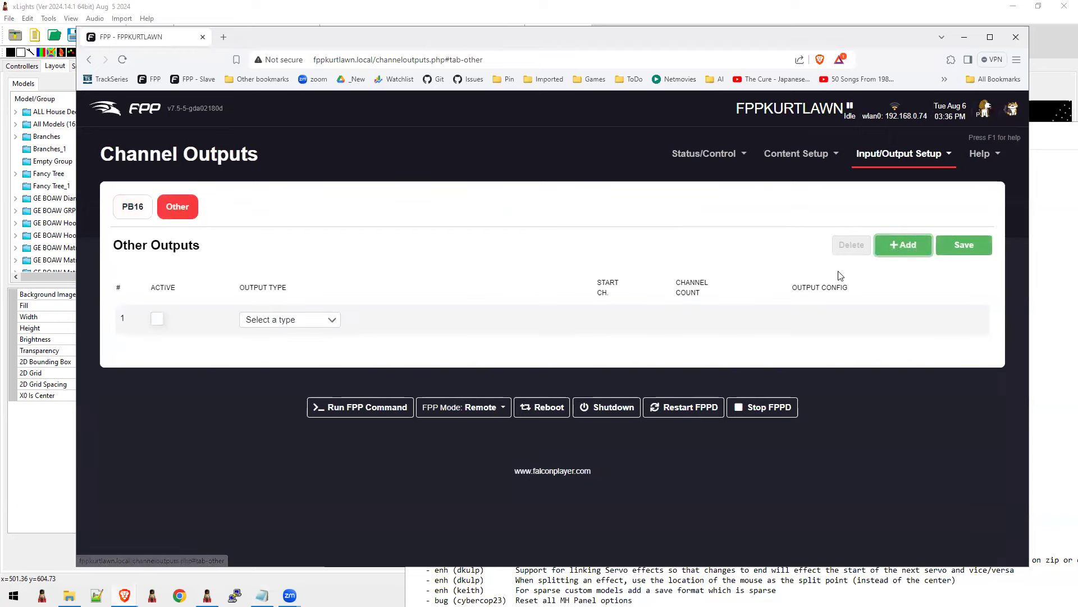
left_click(288, 319)
scroll(289, 449, "down", 3)
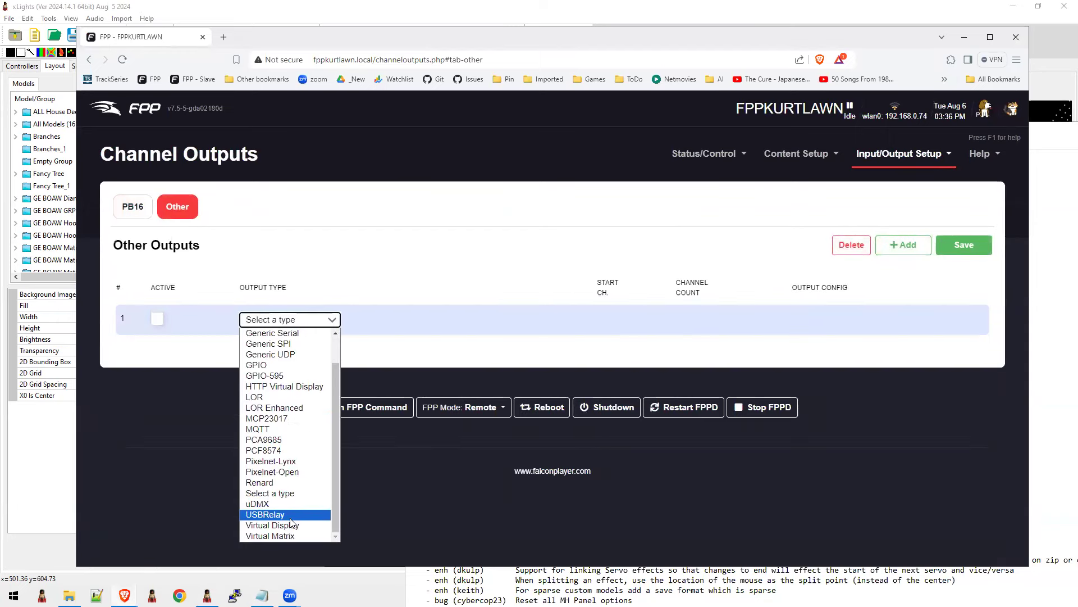
left_click(295, 535)
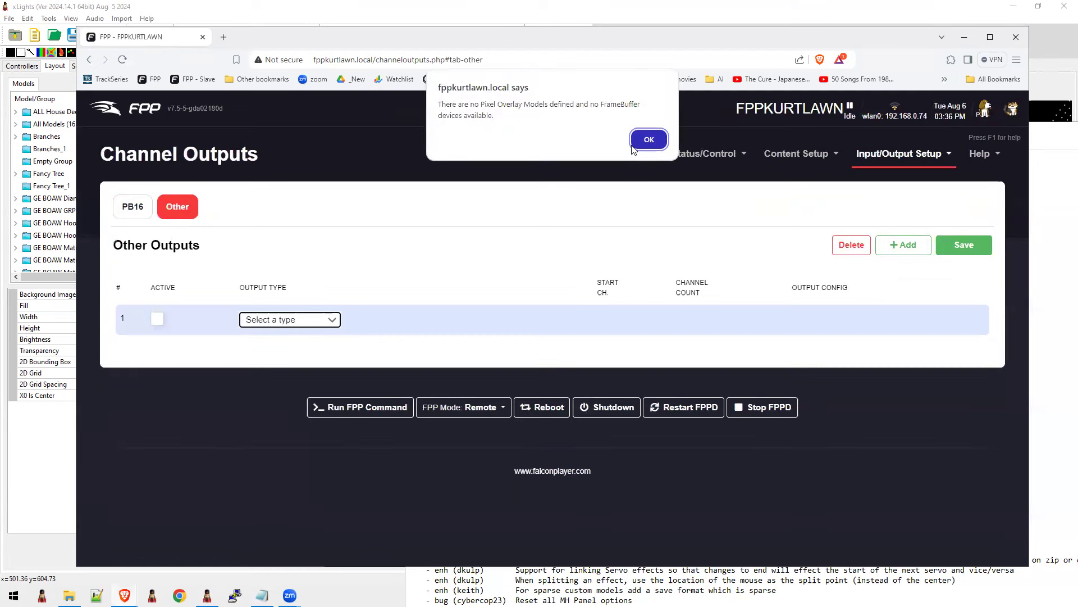
left_click(650, 139)
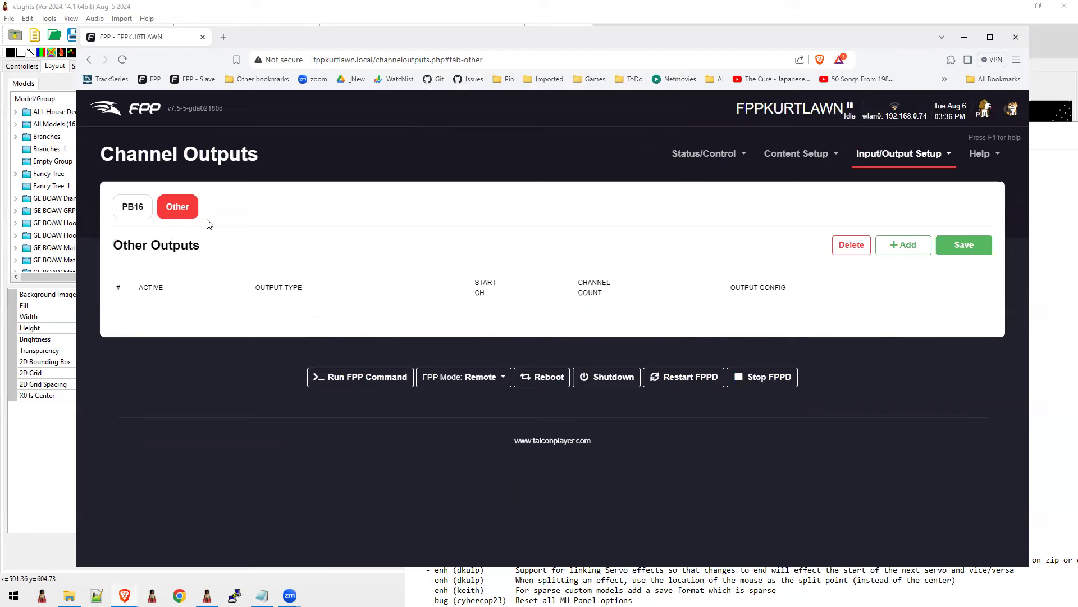
Try once more to add a virtual output under FPP's Other outputs, and minimize the browser.
left_click(902, 245)
left_click(286, 319)
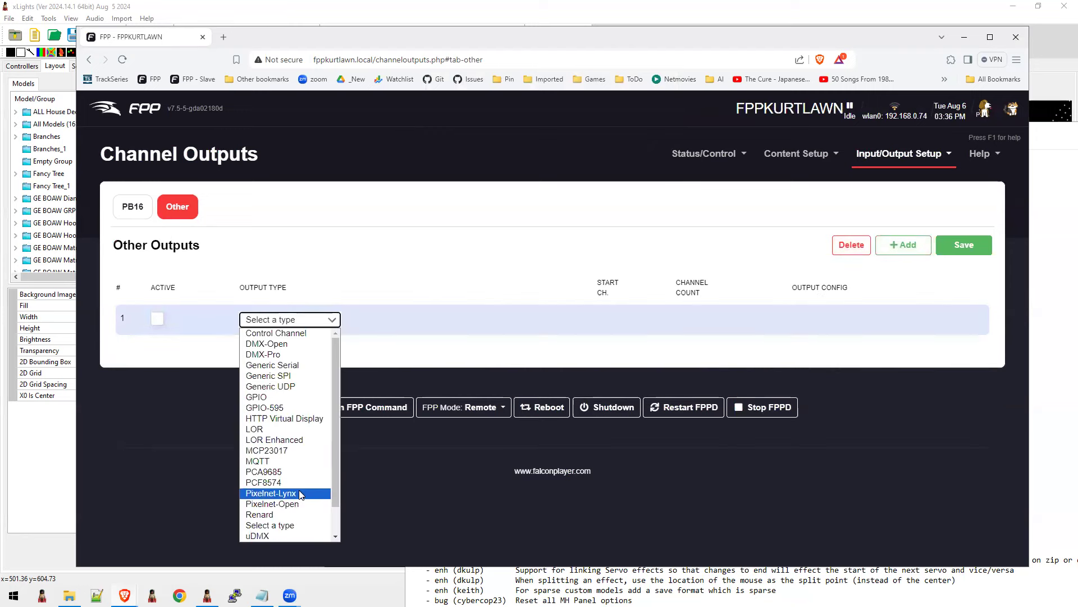
left_click(268, 528)
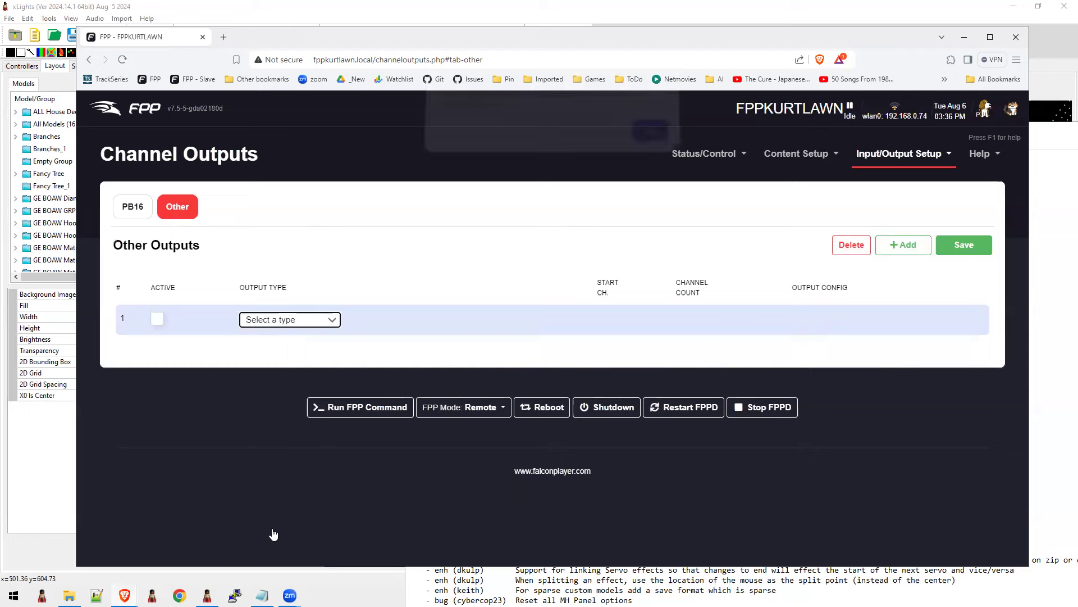
left_click(647, 139)
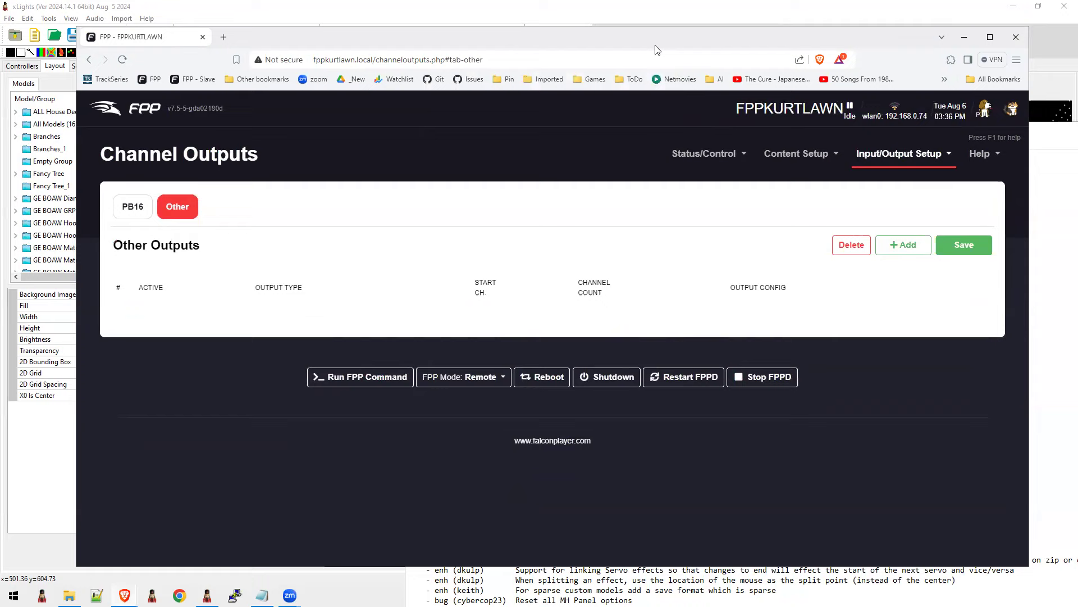
left_click(964, 36)
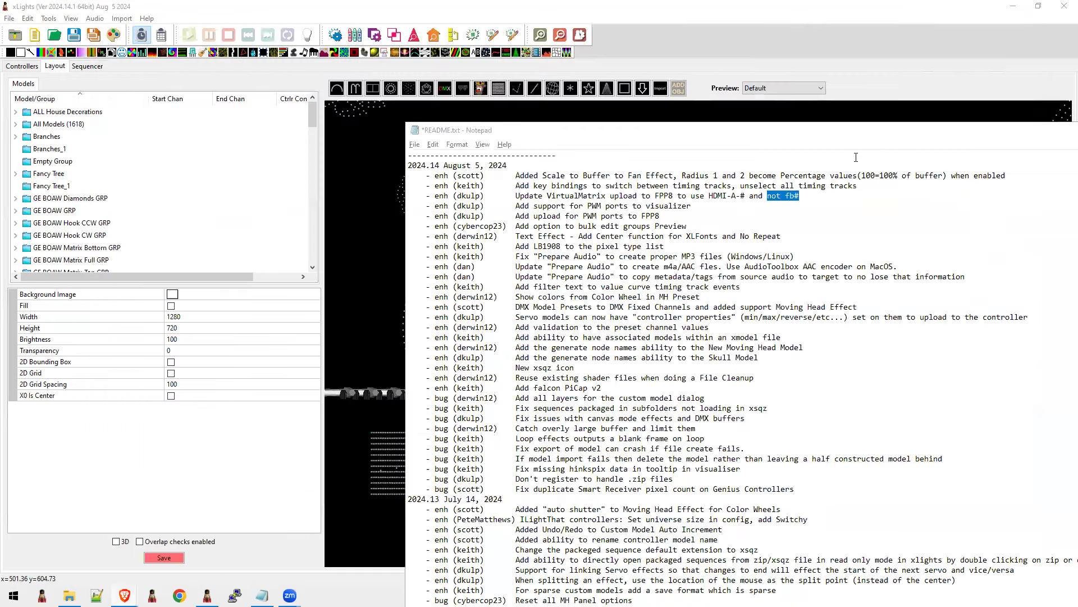
Highlight the README entry about timing track key bindings and open the Key Bindings list in xLights.
left_click(693, 211)
left_click_drag(860, 190, 378, 186)
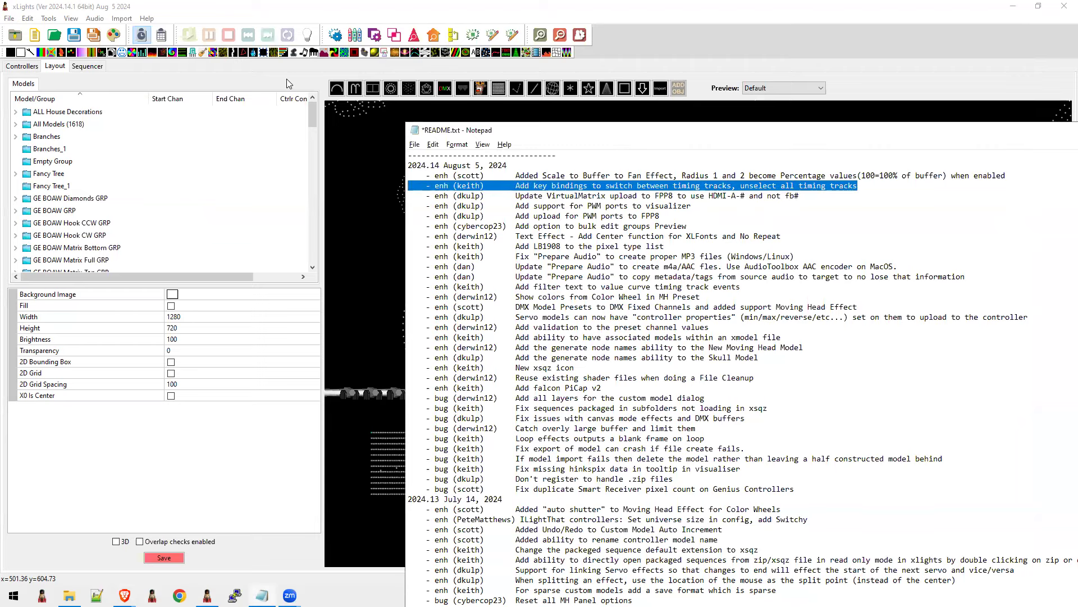
left_click(146, 20)
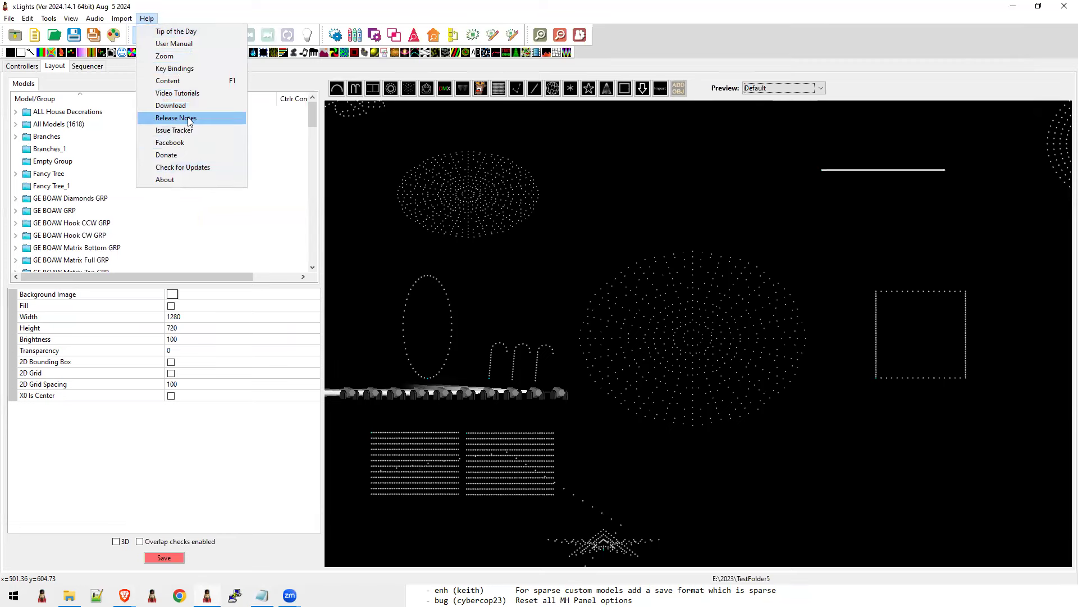
left_click(178, 69)
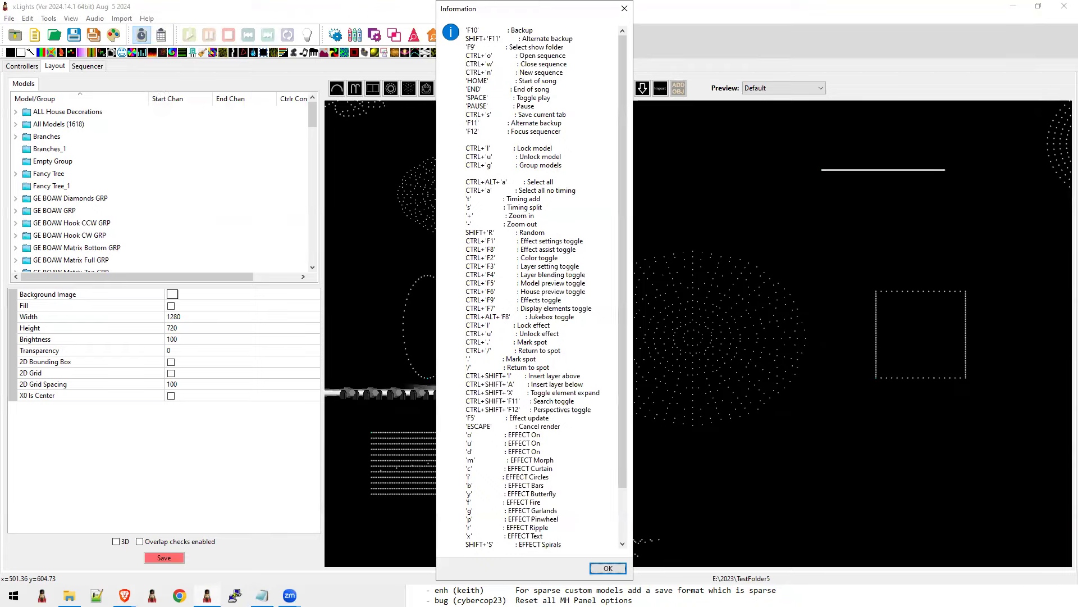
Return to the README and highlight the entry about switching between and unselecting timing tracks again.
key("alt+Tab")
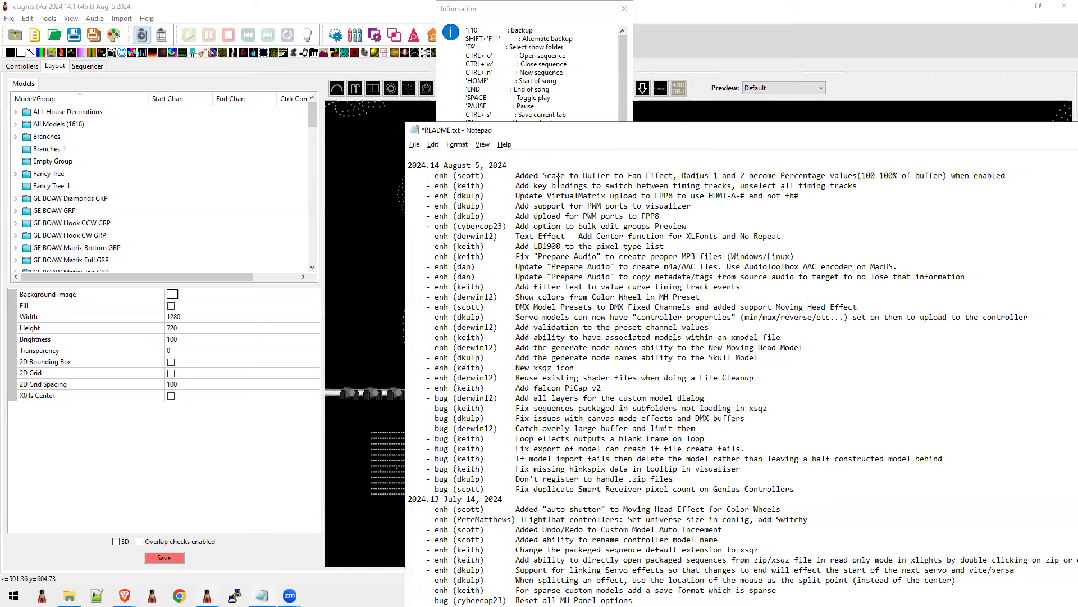
left_click_drag(516, 186, 884, 185)
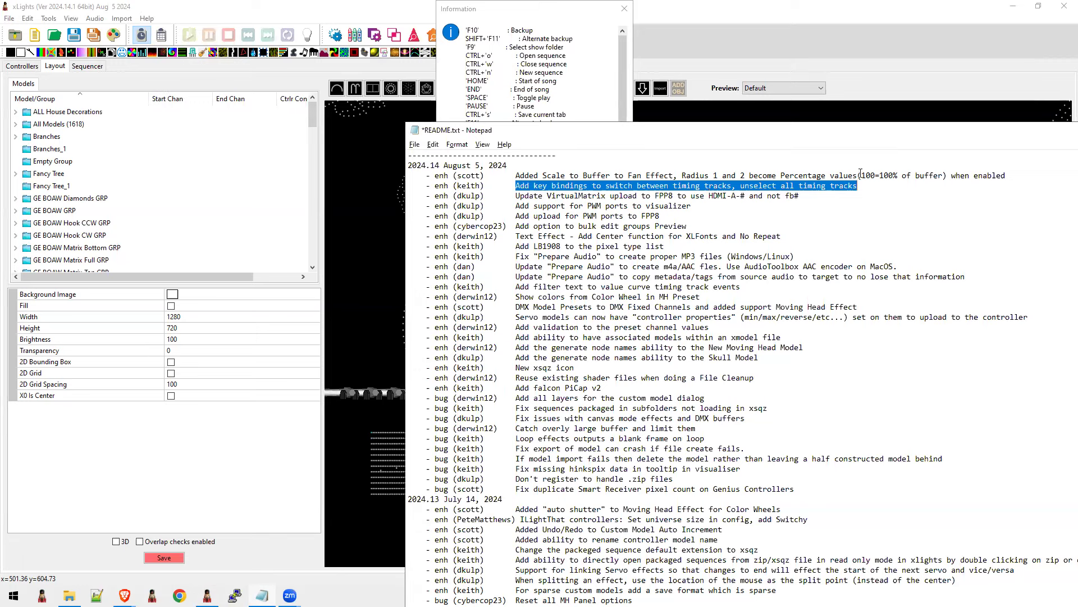
left_click(867, 195)
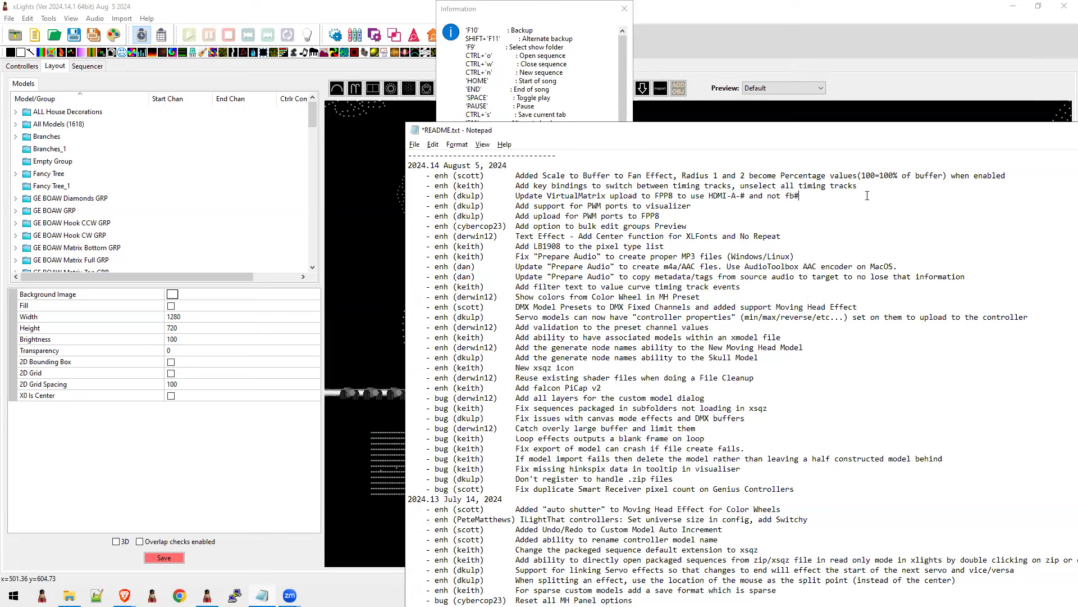
left_click_drag(857, 186, 426, 186)
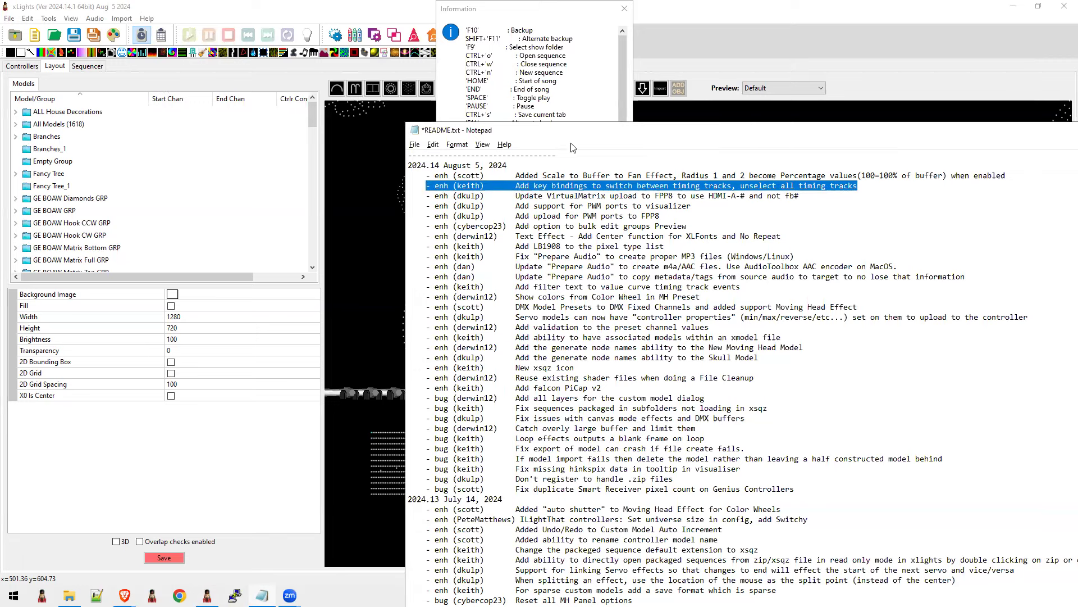
Highlight the README entry about the Fan effect's Scale to Buffer option, move the window slightly, and return to xLights.
left_click(512, 174)
left_click_drag(512, 174, 1007, 175)
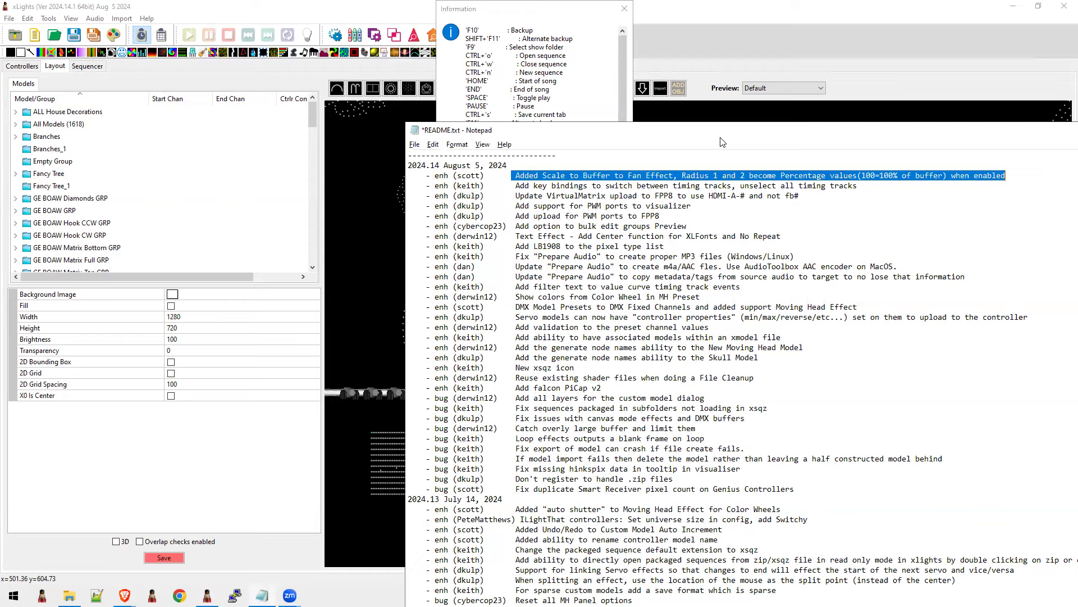
left_click_drag(723, 142, 746, 138)
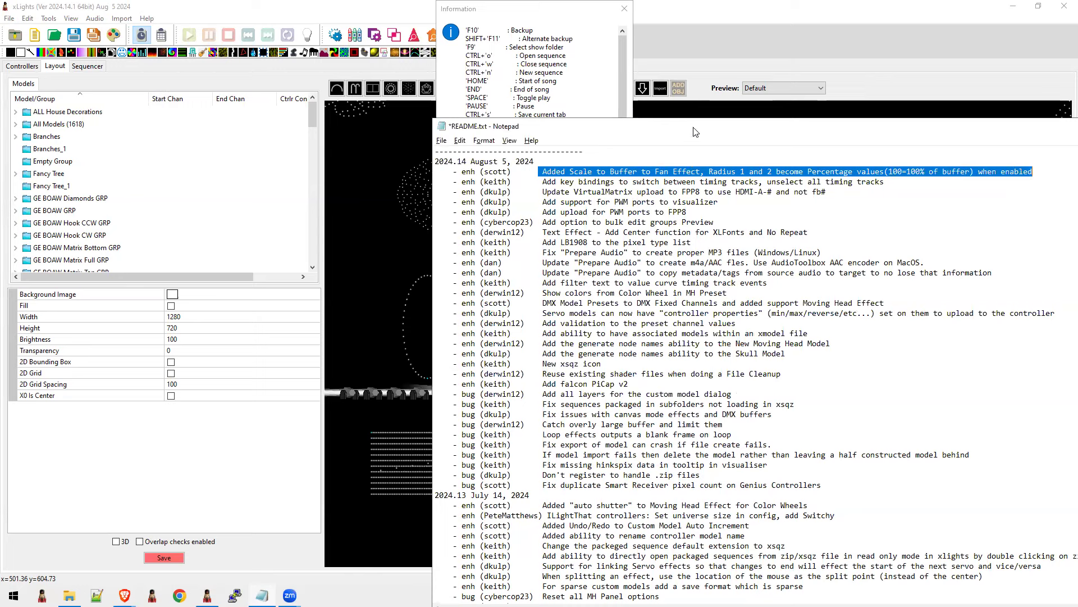
key("alt+Tab")
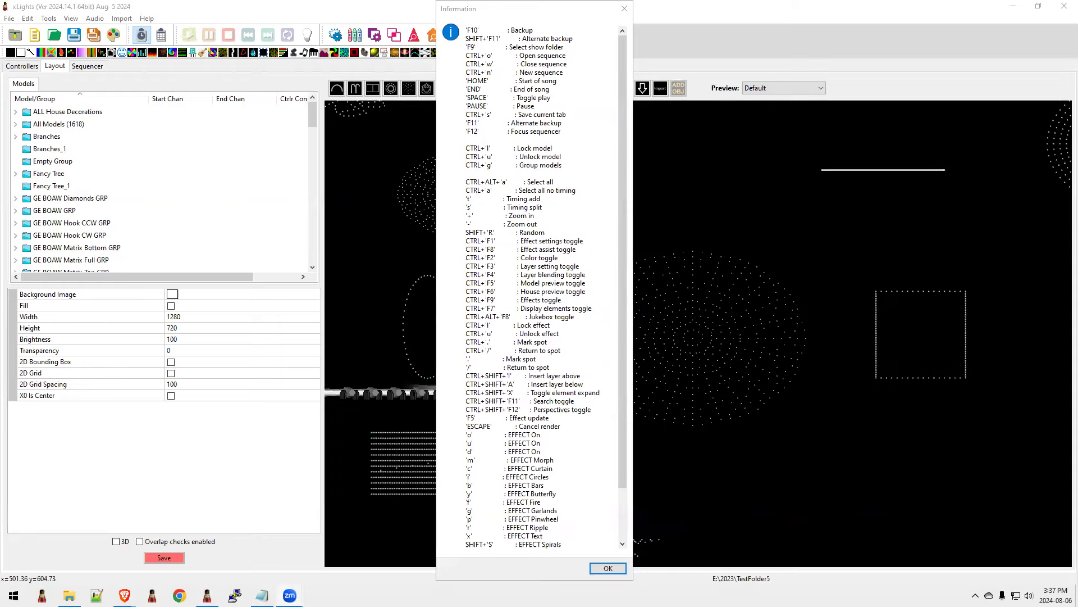
Sketch red spiral annotations over the large circular model and below the square model, and clear them.
mouse_move(702, 315)
left_mouse_down()
mouse_move(688, 357)
mouse_move(705, 310)
mouse_move(664, 349)
mouse_move(736, 357)
mouse_move(686, 291)
mouse_move(647, 335)
mouse_move(731, 389)
left_mouse_up()
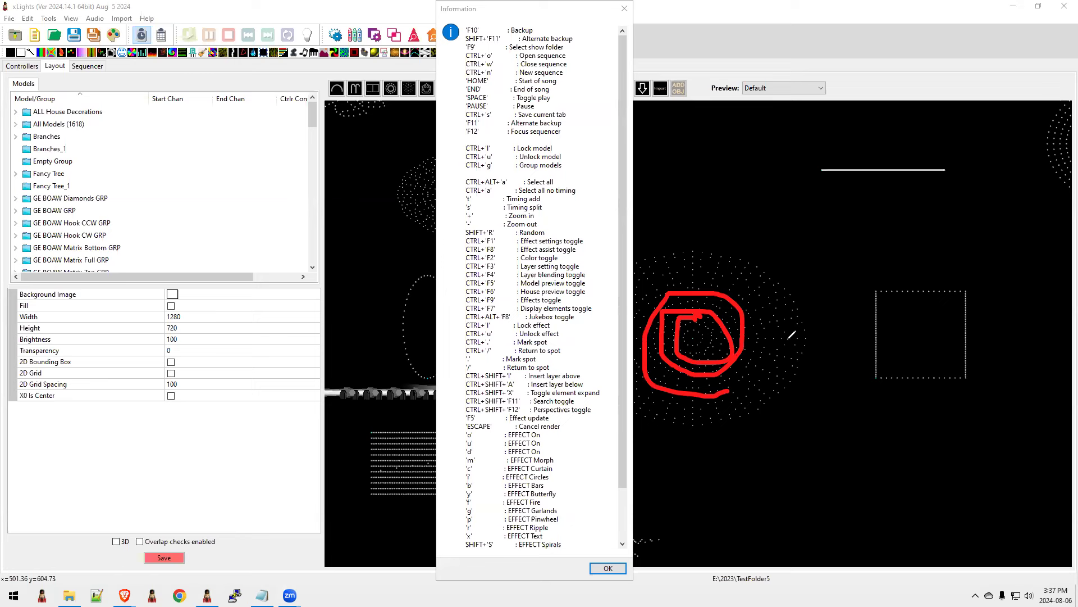
mouse_move(957, 411)
left_mouse_down()
mouse_move(948, 446)
mouse_move(980, 427)
mouse_move(965, 412)
mouse_move(964, 440)
mouse_move(970, 416)
mouse_move(936, 419)
mouse_move(973, 444)
mouse_move(967, 398)
mouse_move(943, 471)
mouse_move(1000, 469)
left_mouse_up()
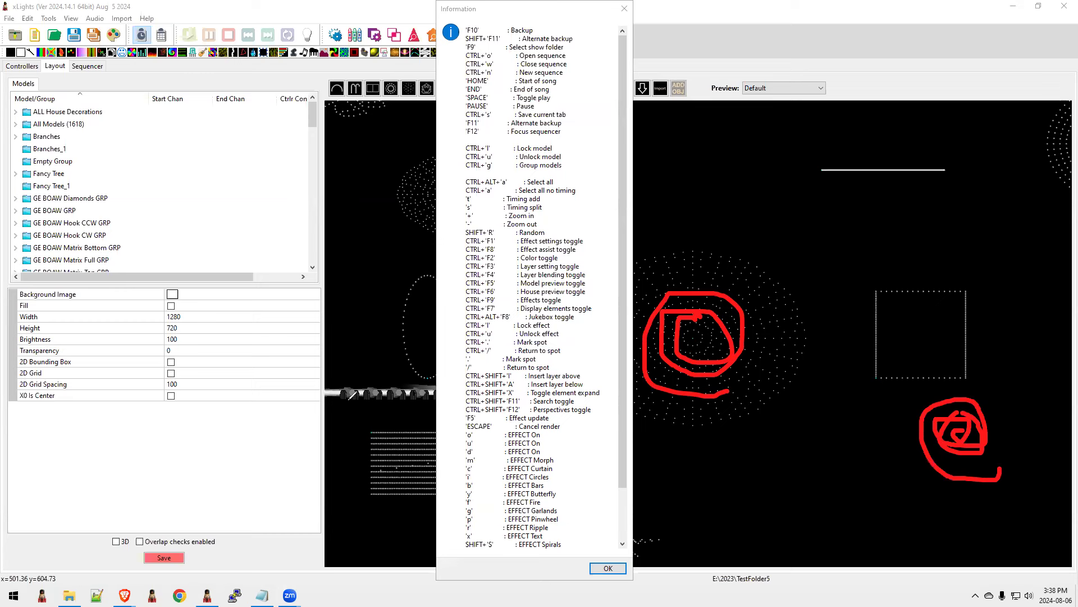
key("e")
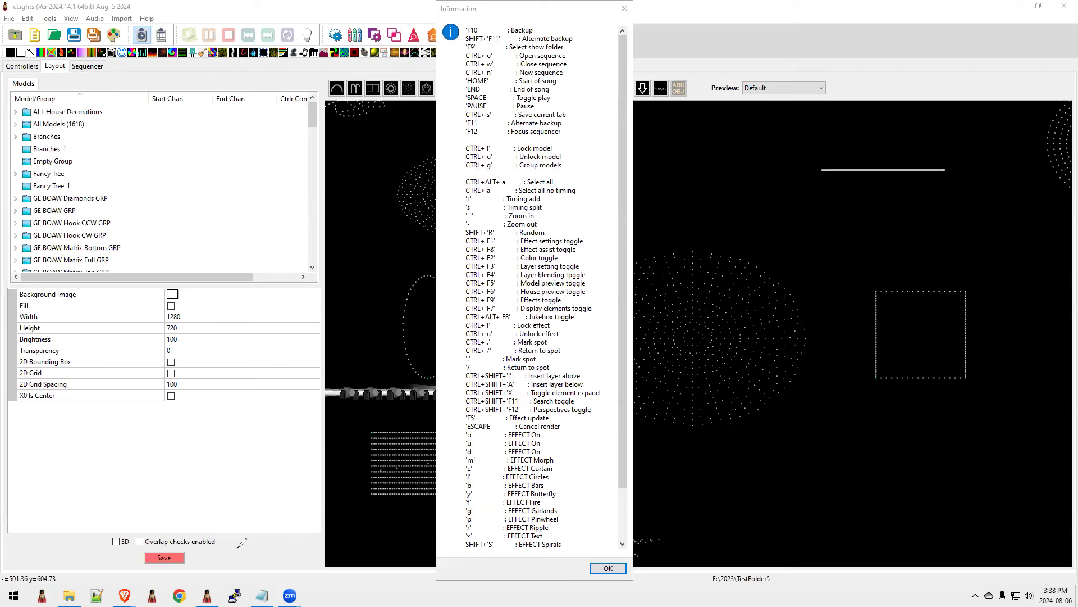
Close the key bindings list and place a Fan effect on the SS SPINNER row in the Sequencer, from about 11.5 to 12.5 seconds.
key("Return")
left_click(87, 66)
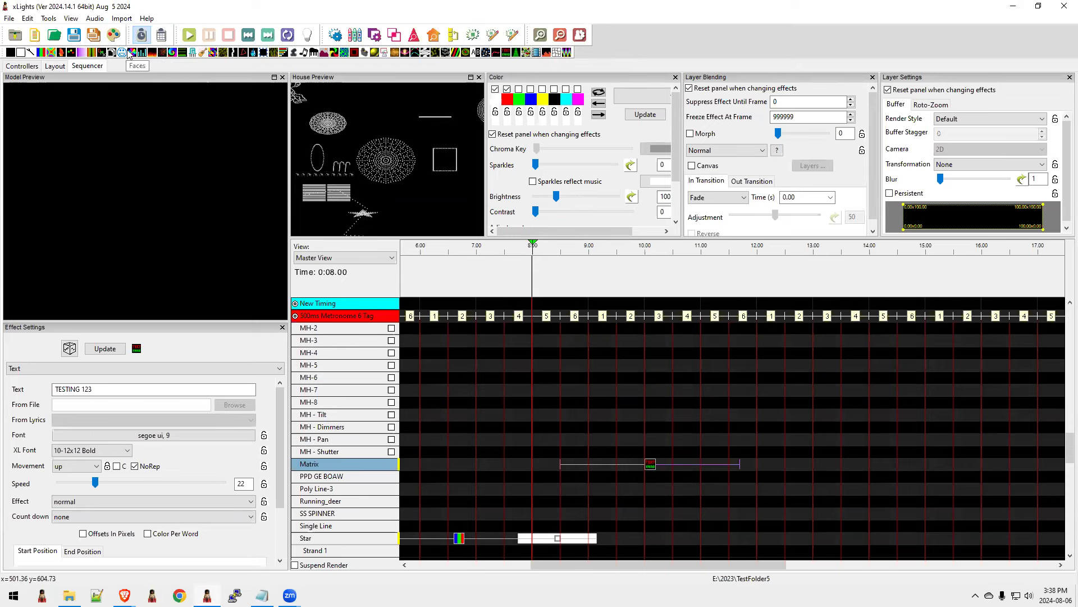
left_click_drag(134, 57, 763, 515)
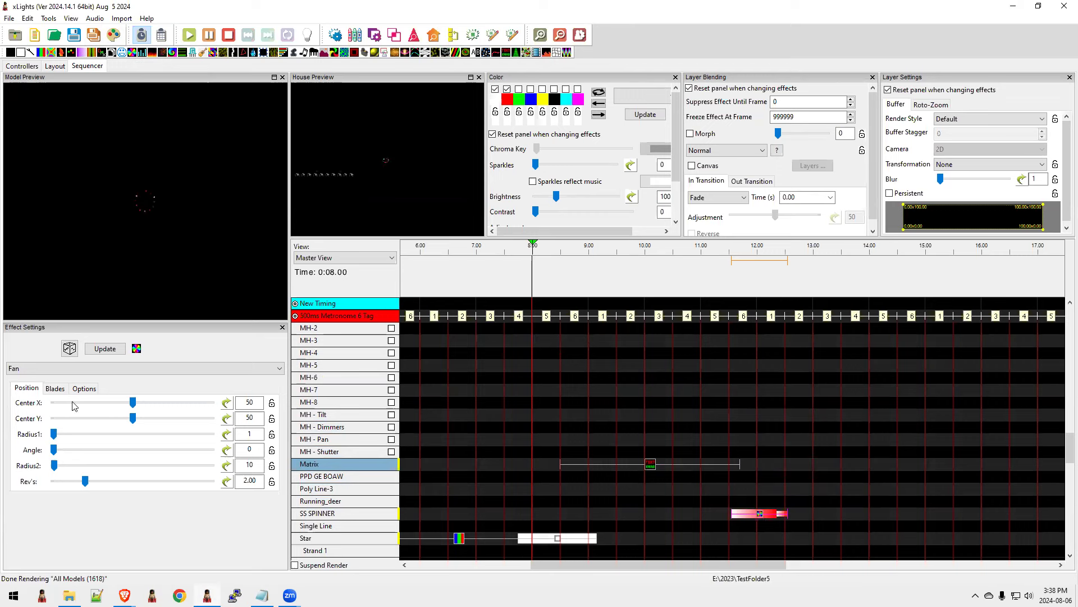
Enable Scale to Buffer for the Fan effect and display its position settings.
left_click(84, 388)
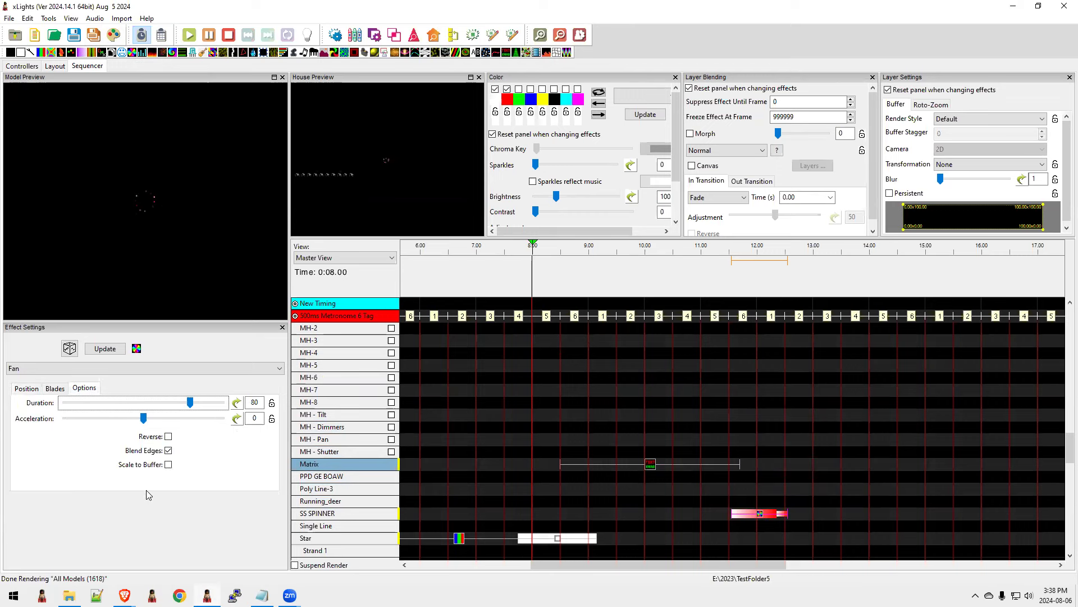
left_click(168, 464)
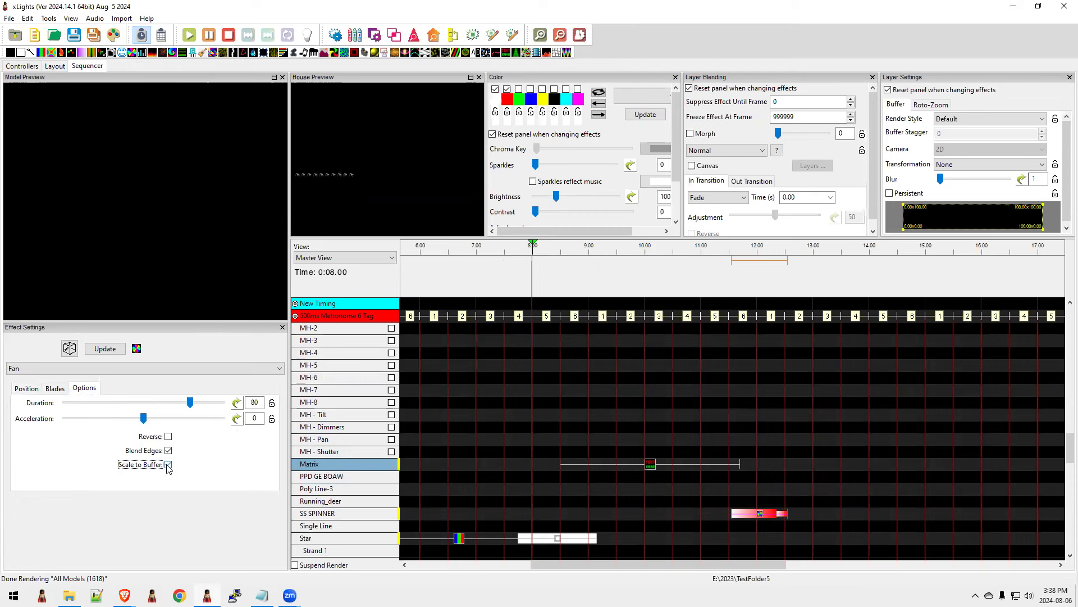
left_click(29, 388)
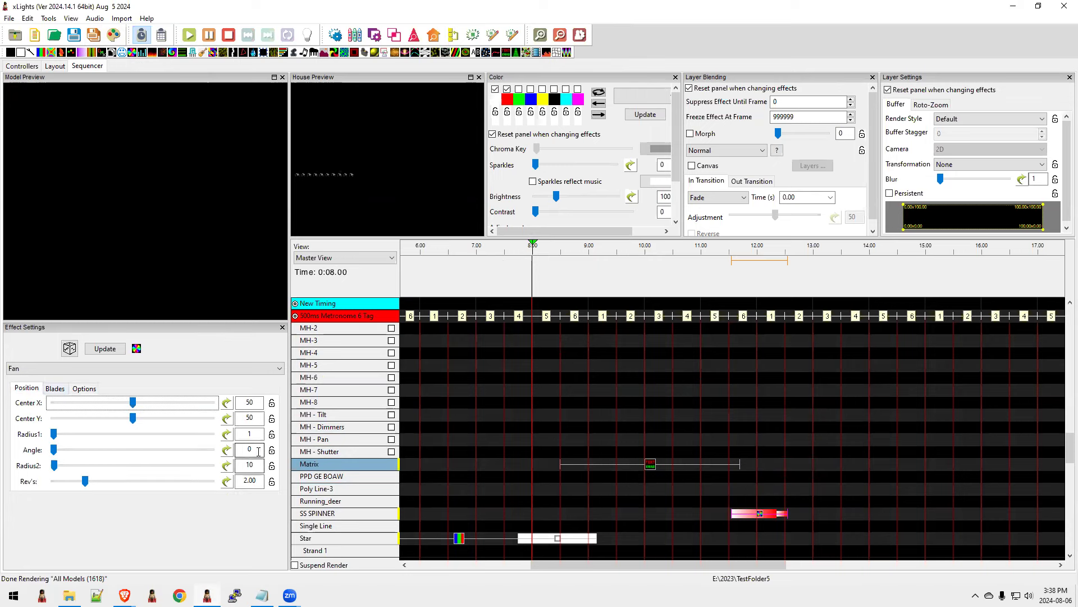
Raise the Fan effect's Radius1 to 302 and Radius2 to 276, and reselect the effect on the SS SPINNER row.
double_click(245, 464)
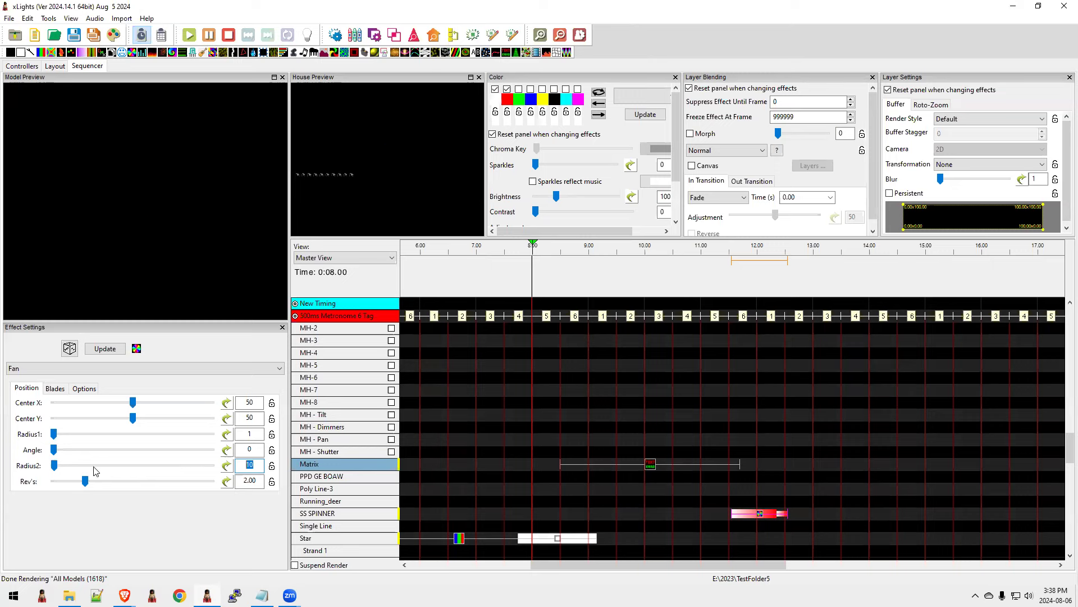
left_click_drag(55, 465, 74, 435)
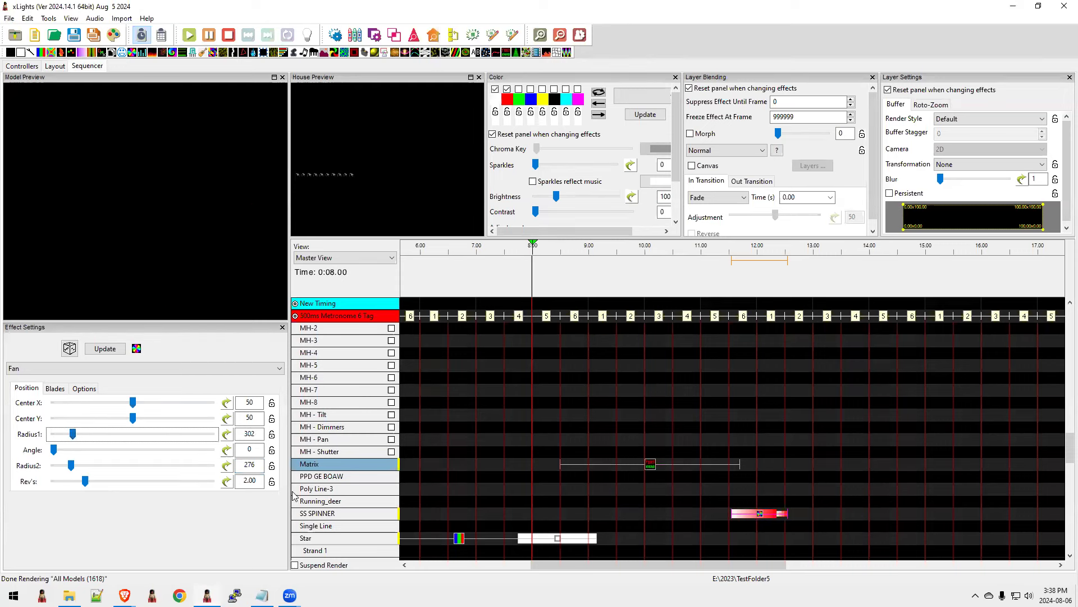
left_click(748, 520)
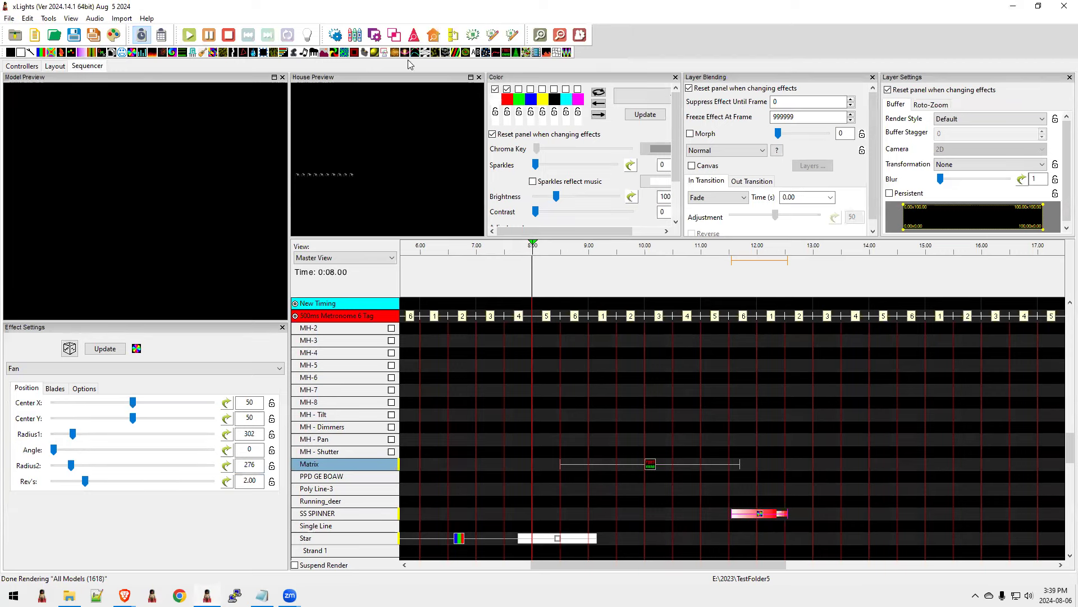
Place a Shockwave effect on the SS SPINNER row from about 12.8 to 15 seconds and display its options with Scale to Buffer.
left_click_drag(405, 52, 925, 515)
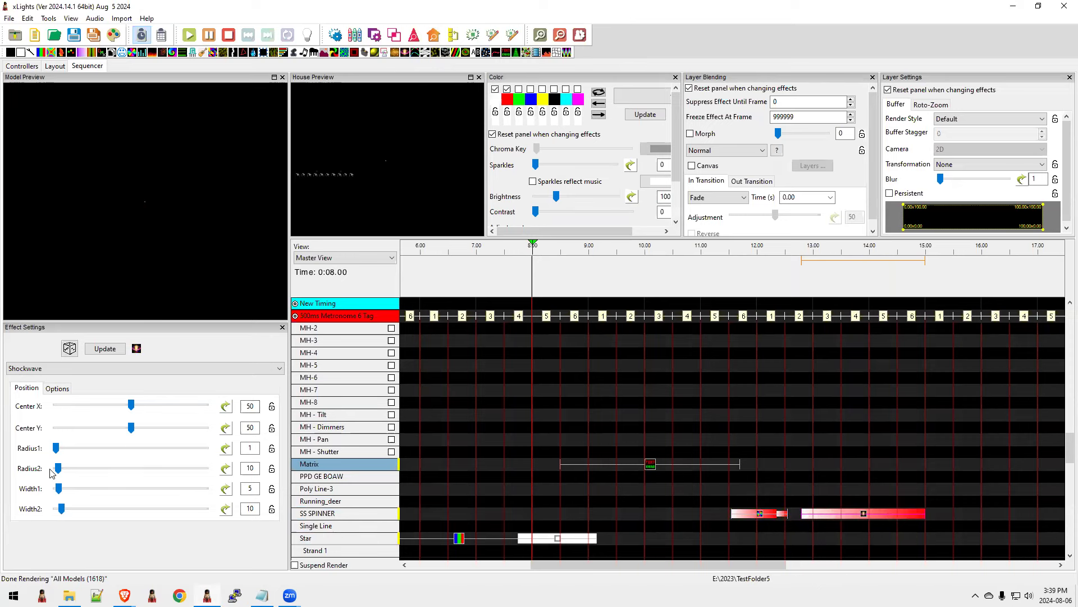
left_click(105, 349)
left_click(57, 389)
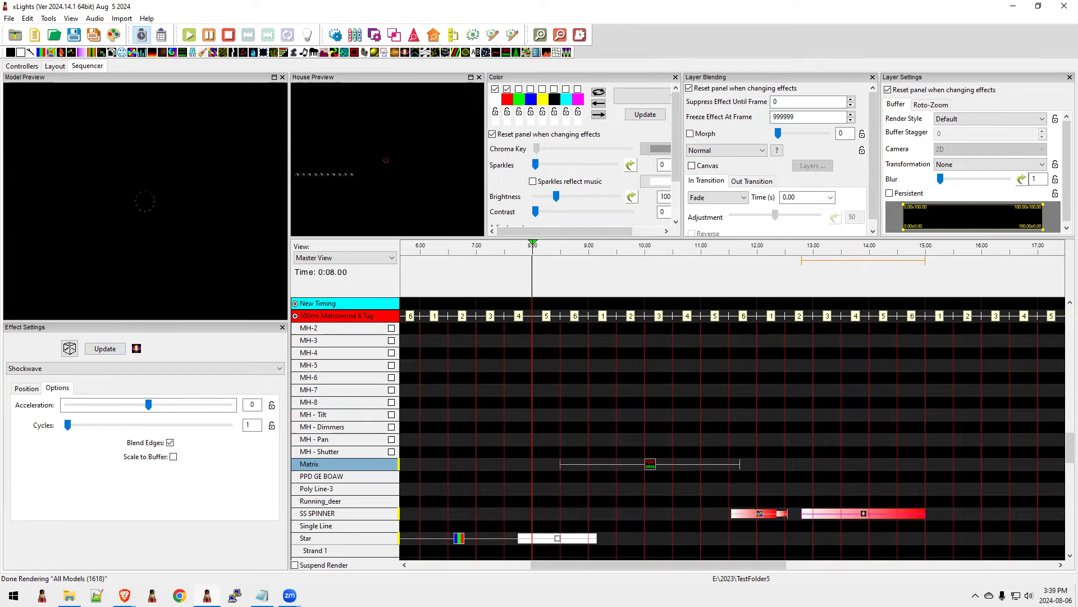
Launch xSchedule64 and bring its window in front of the README notes.
key("alt+Tab")
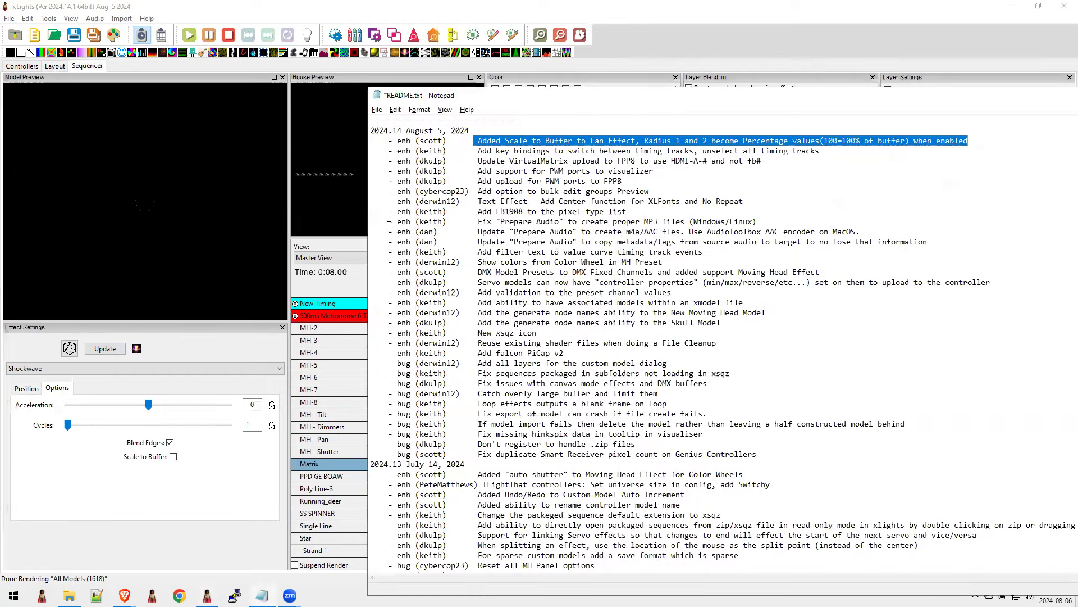
left_click(12, 595)
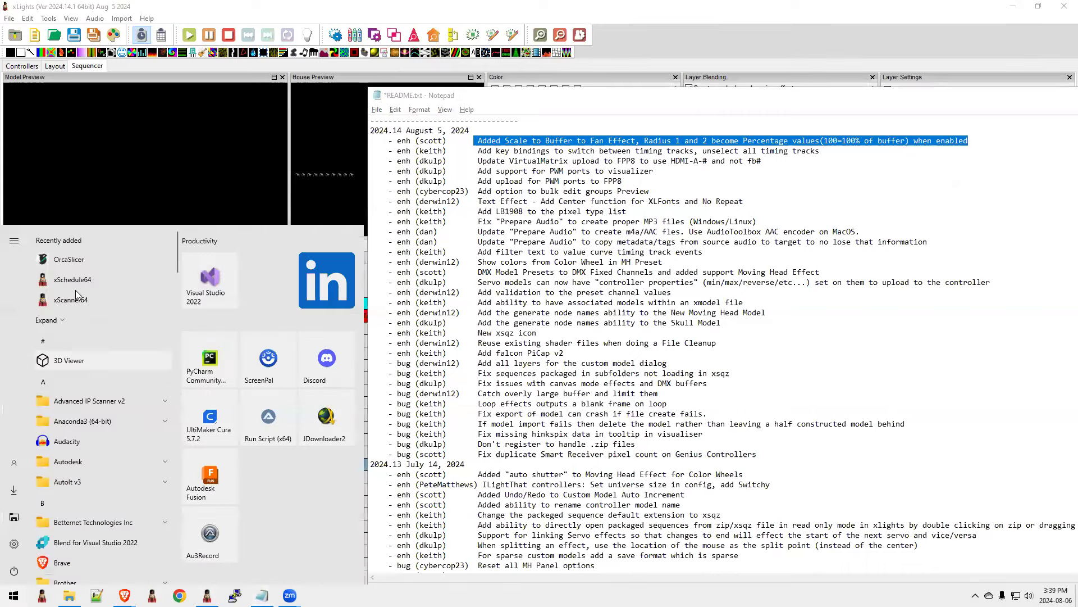
left_click(77, 286)
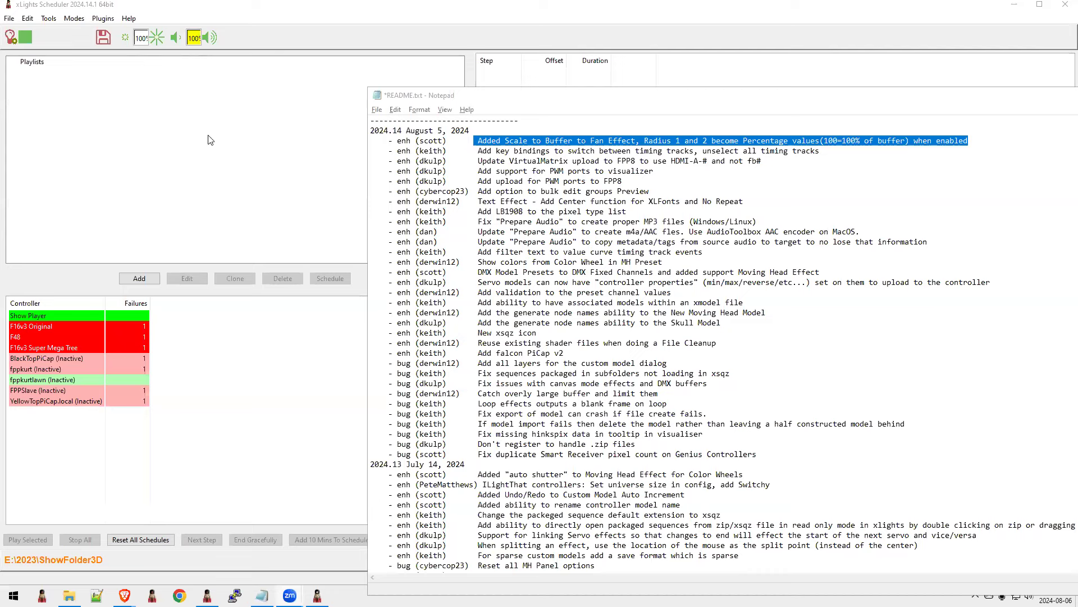
left_click(209, 139)
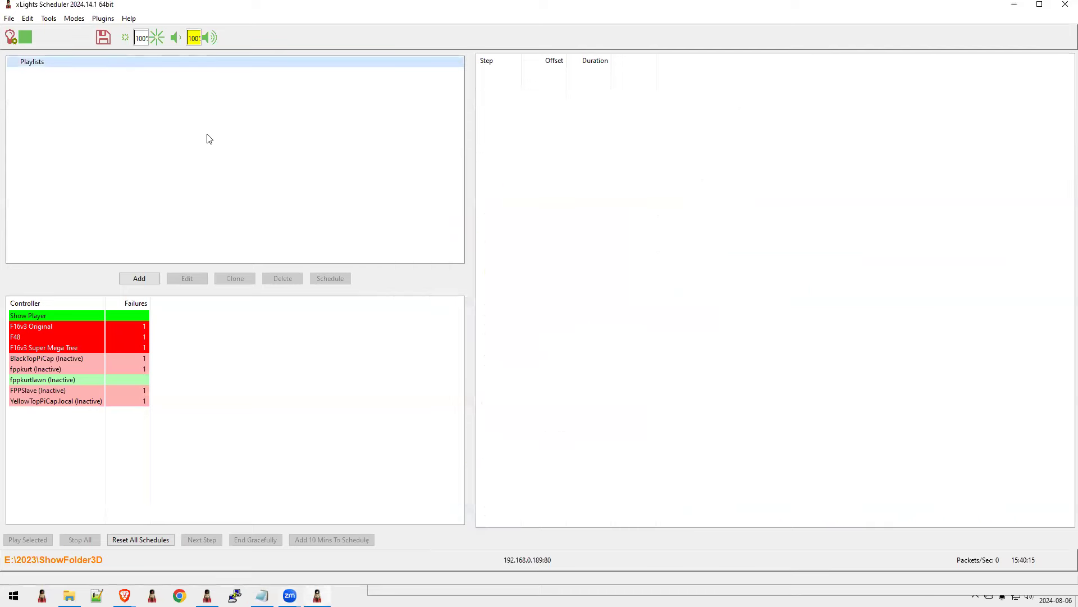
Open the scheduler's Matrices list and start the configuration of a new matrix.
left_click(46, 23)
mouse_move(30, 23)
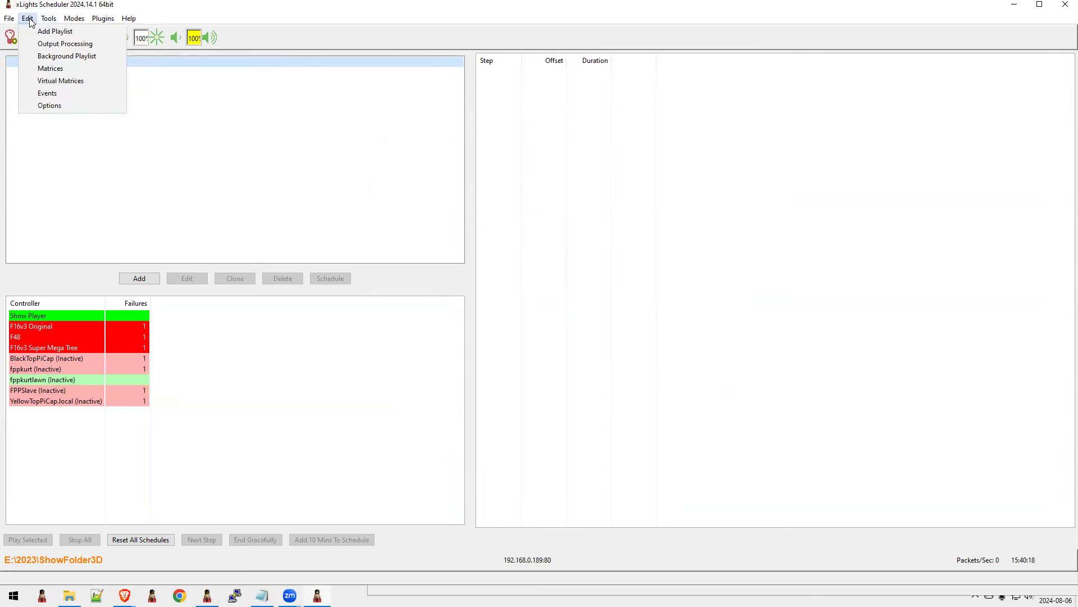
left_click(51, 82)
left_click(569, 79)
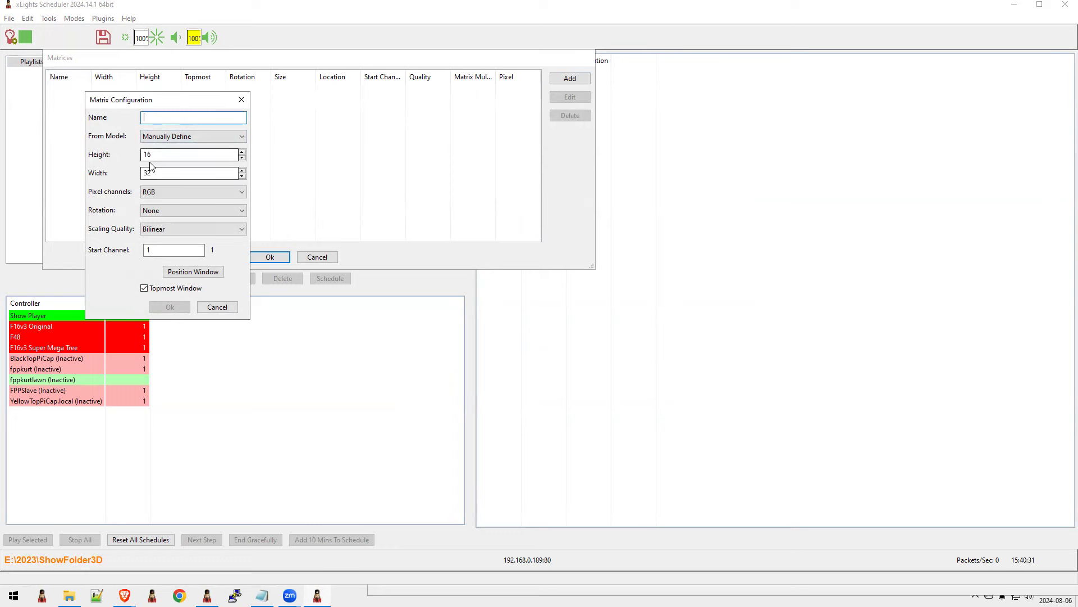
Look through the models available as the new matrix's source and choose TV-Right.
left_click(157, 137)
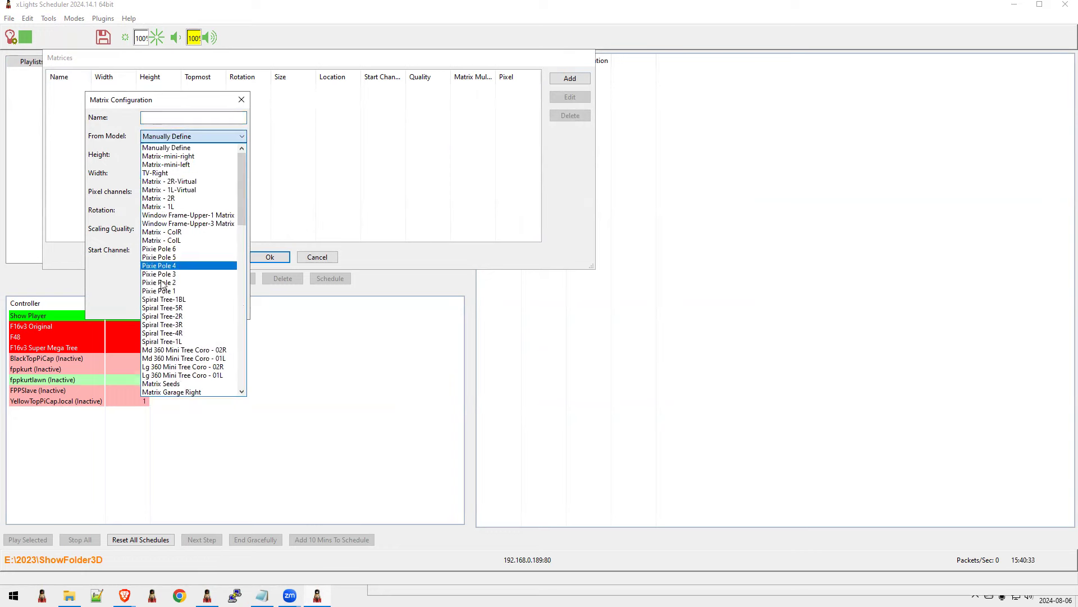
scroll(165, 314, "down", 6)
scroll(166, 337, "down", 10)
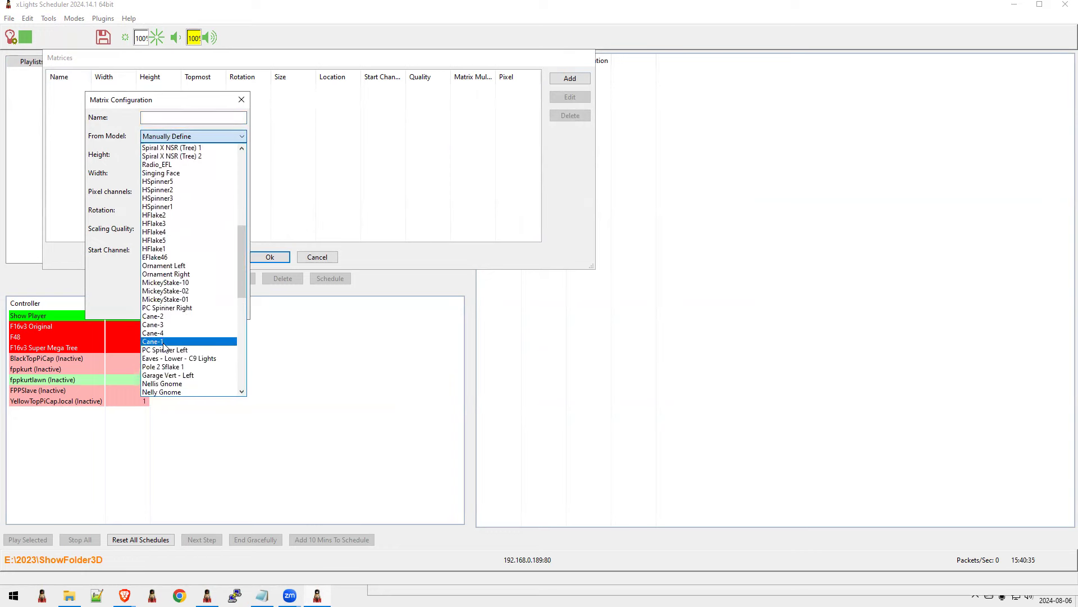
scroll(166, 355, "down", 4)
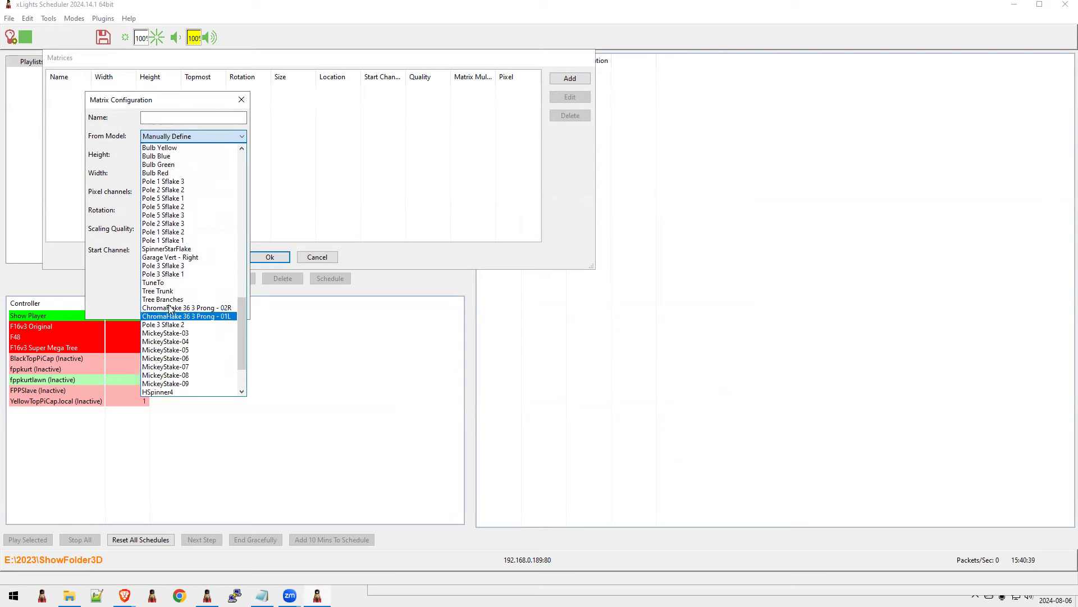
scroll(171, 337, "down", 3)
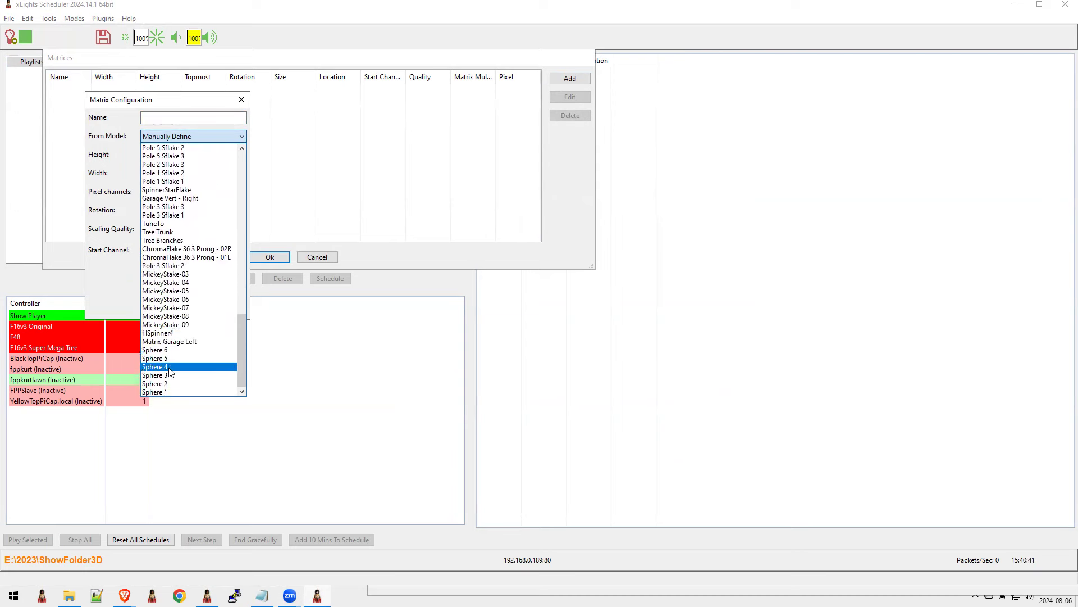
scroll(155, 254, "up", 1)
scroll(155, 254, "up", 15)
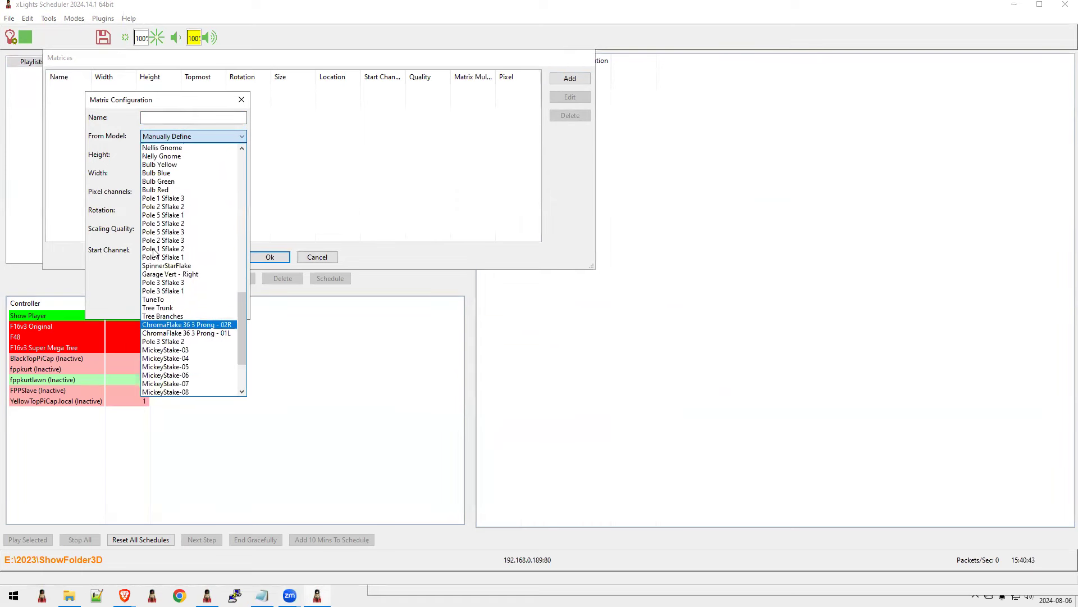
scroll(155, 253, "up", 7)
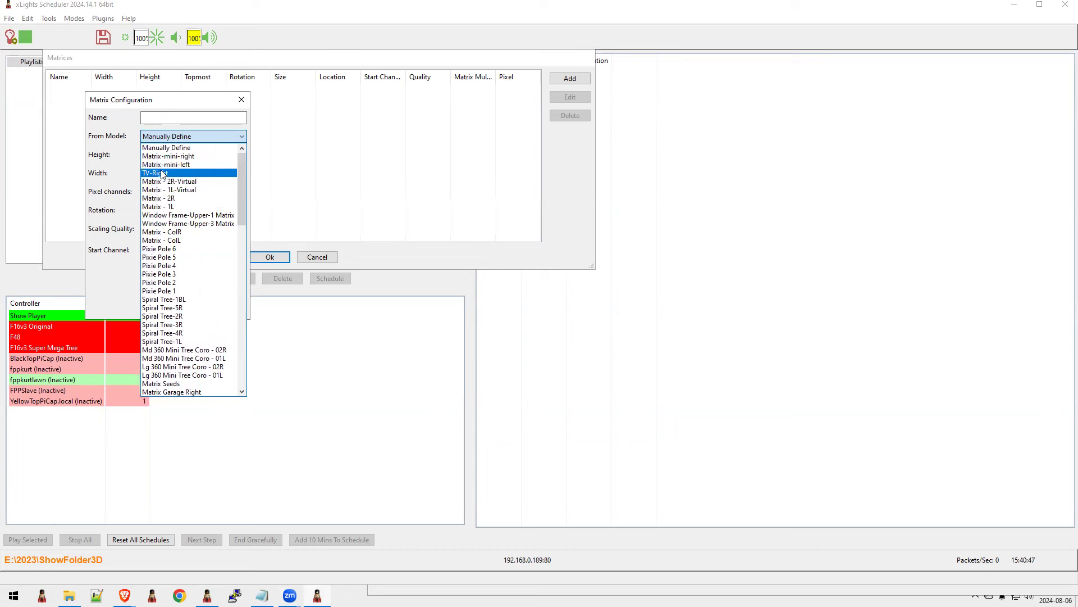
left_click(156, 172)
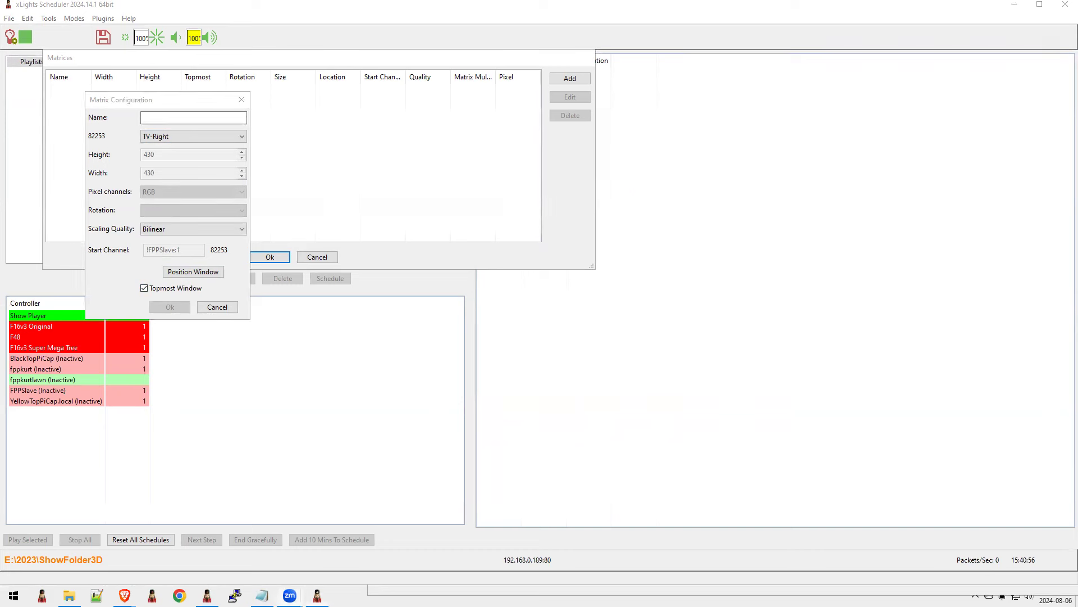
Mark the mislabelled From Model caption and the start channel value with a red arrow, clear it, and cancel both matrix dialogs.
mouse_move(78, 143)
left_mouse_down()
mouse_move(124, 150)
mouse_move(229, 243)
mouse_move(238, 234)
left_mouse_up()
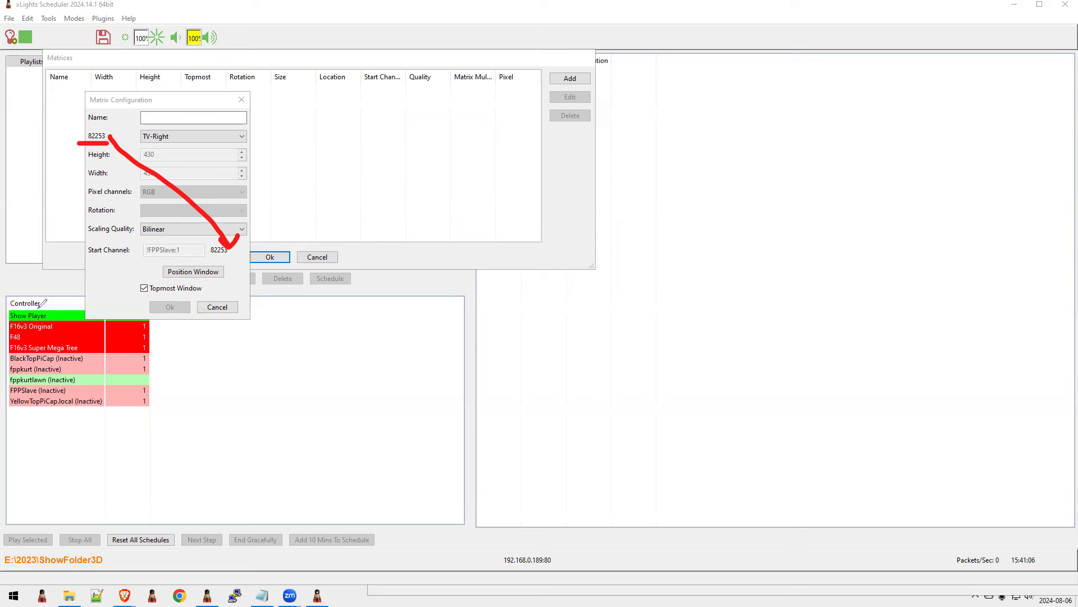
key("e")
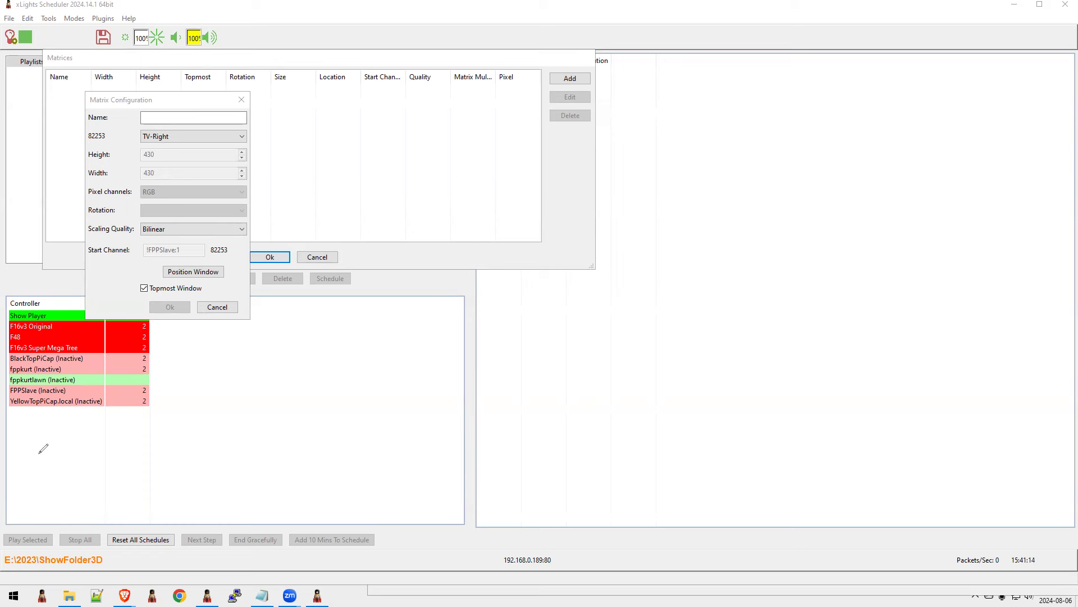
left_click(217, 306)
left_click(314, 257)
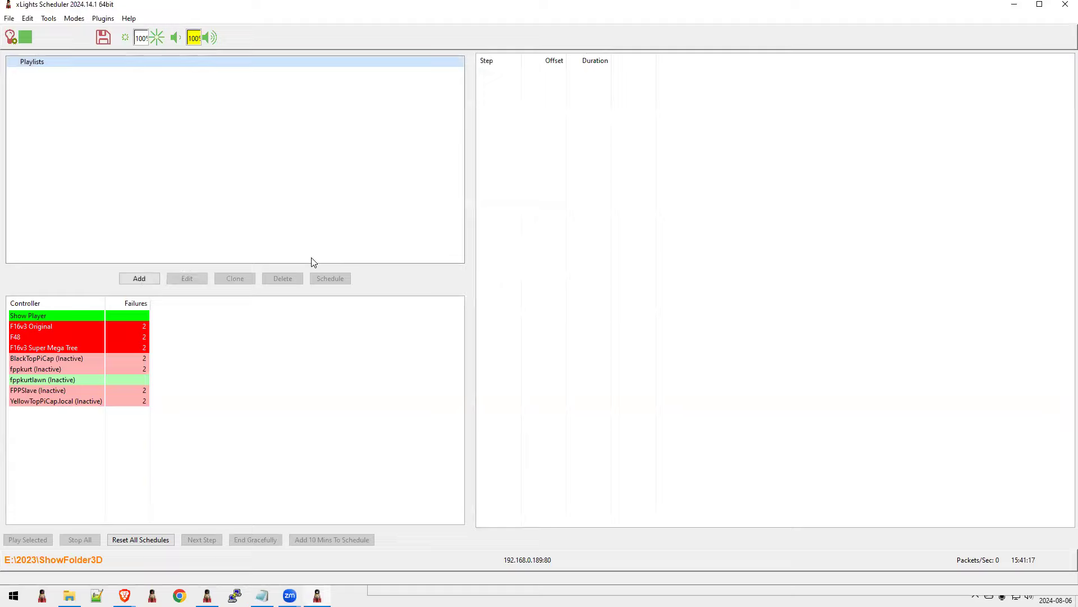
Try to close the scheduler and return to the xLights window.
left_click(1020, 9)
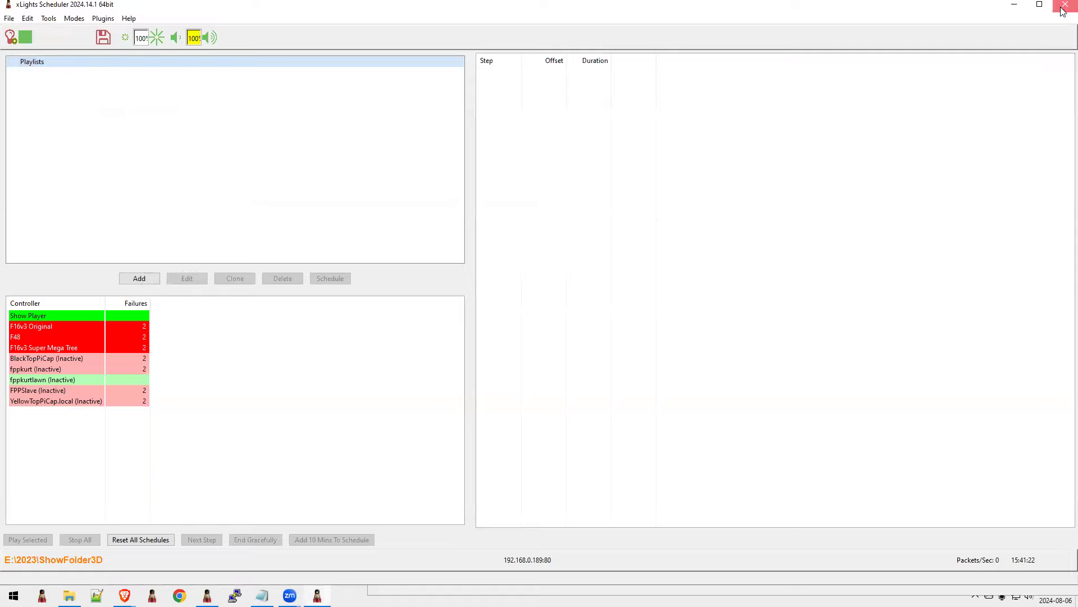
left_click(1064, 5)
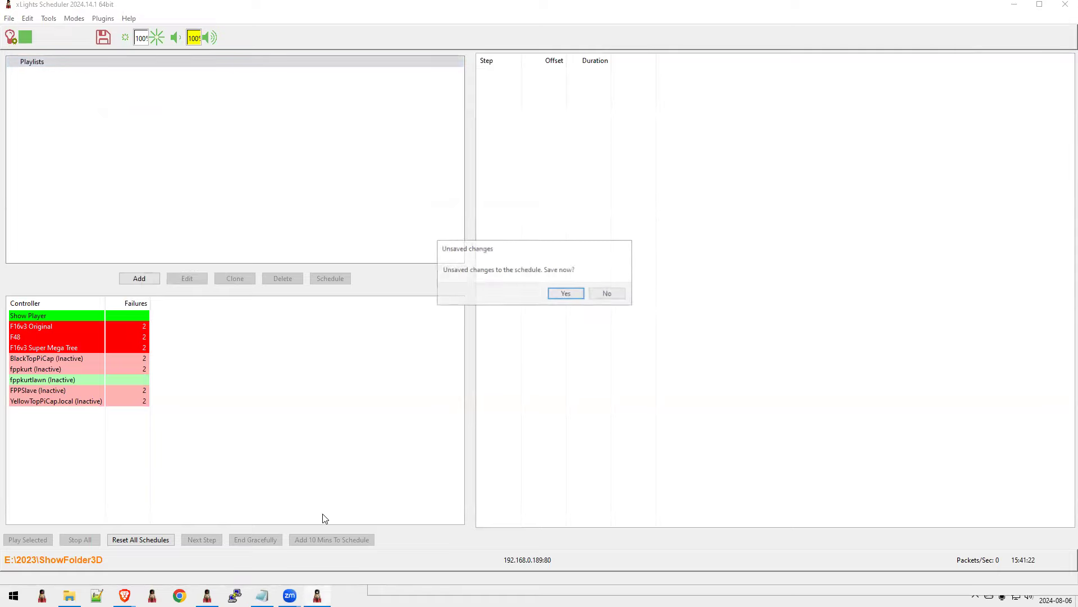
key("Return")
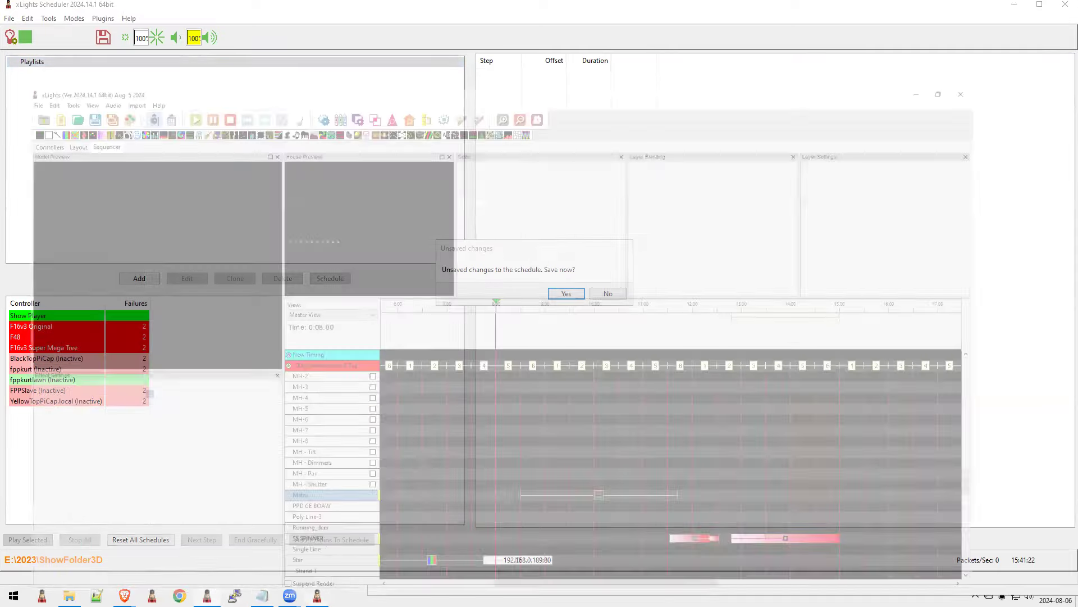
Select the Moving Head effect on the Group - MH row and enlarge the Effect Settings area to show all its position controls.
scroll(391, 460, "up", 8)
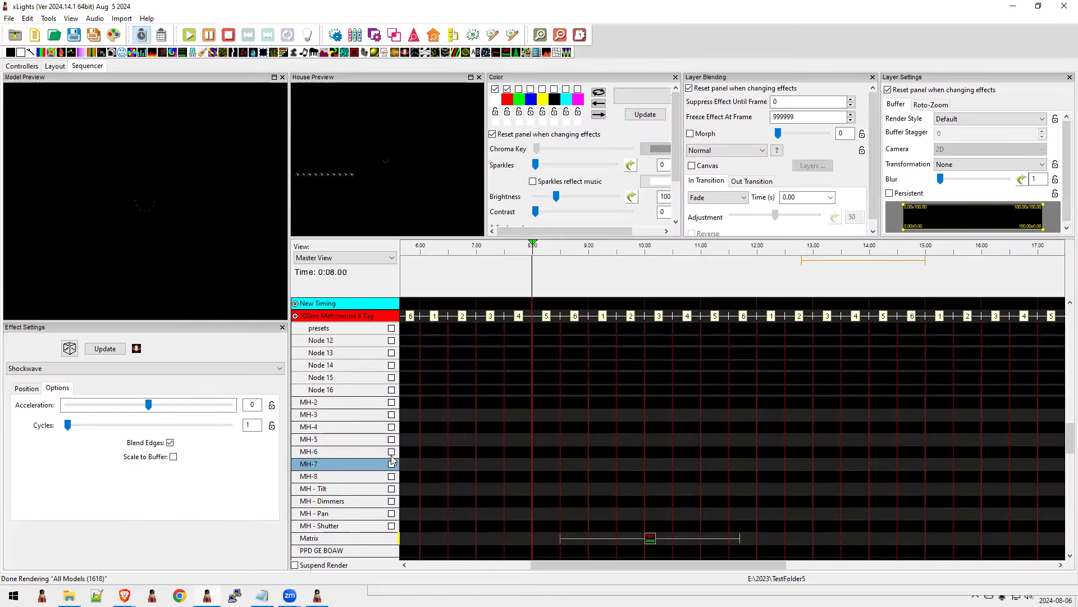
scroll(391, 460, "up", 8)
scroll(391, 460, "down", 4)
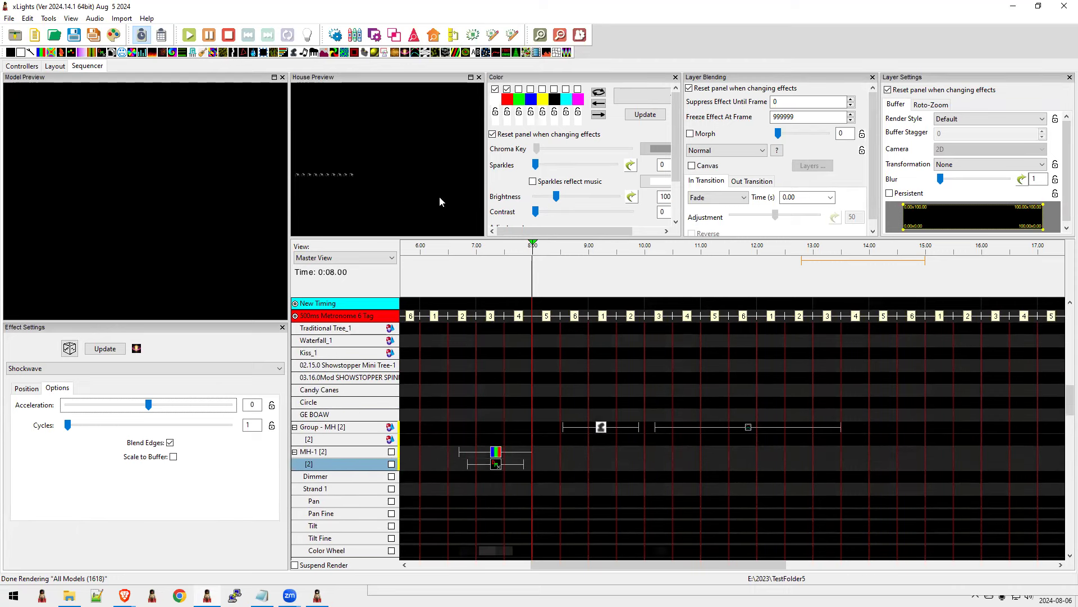
left_click(601, 427)
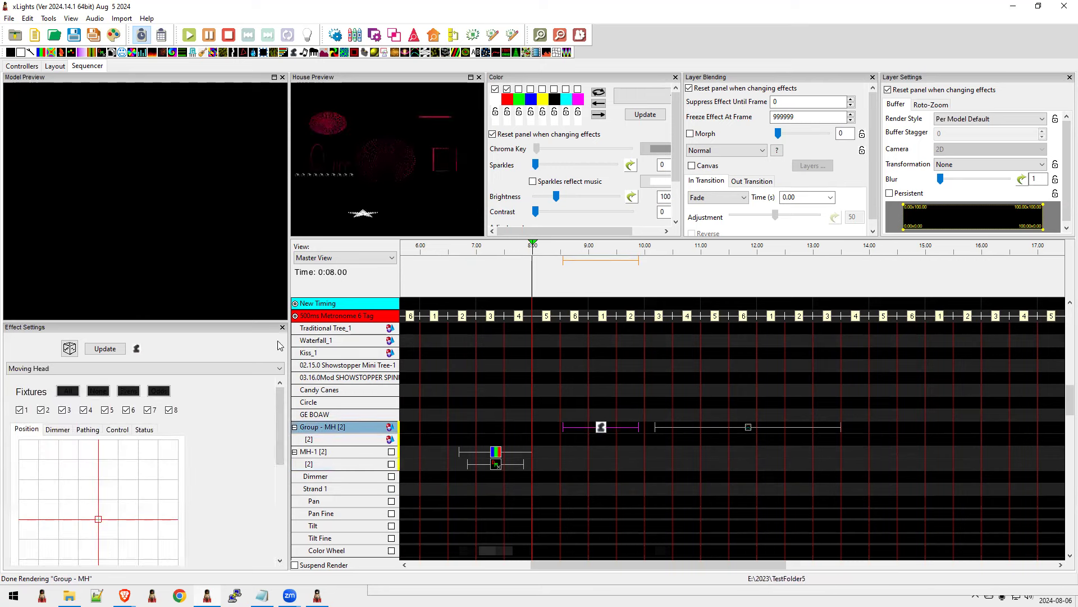
left_click_drag(203, 321, 198, 156)
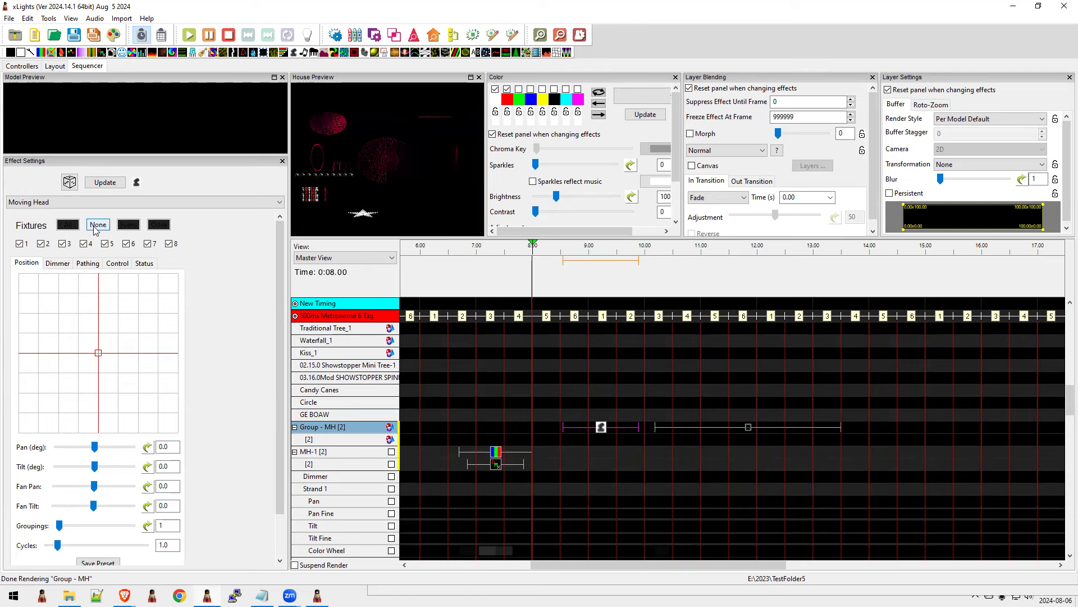
Aim the even-numbered Moving Head fixtures at pan 90, tilt 90 and the odd-numbered fixtures at pan -90, tilt 90.
left_click(127, 225)
left_click(98, 225)
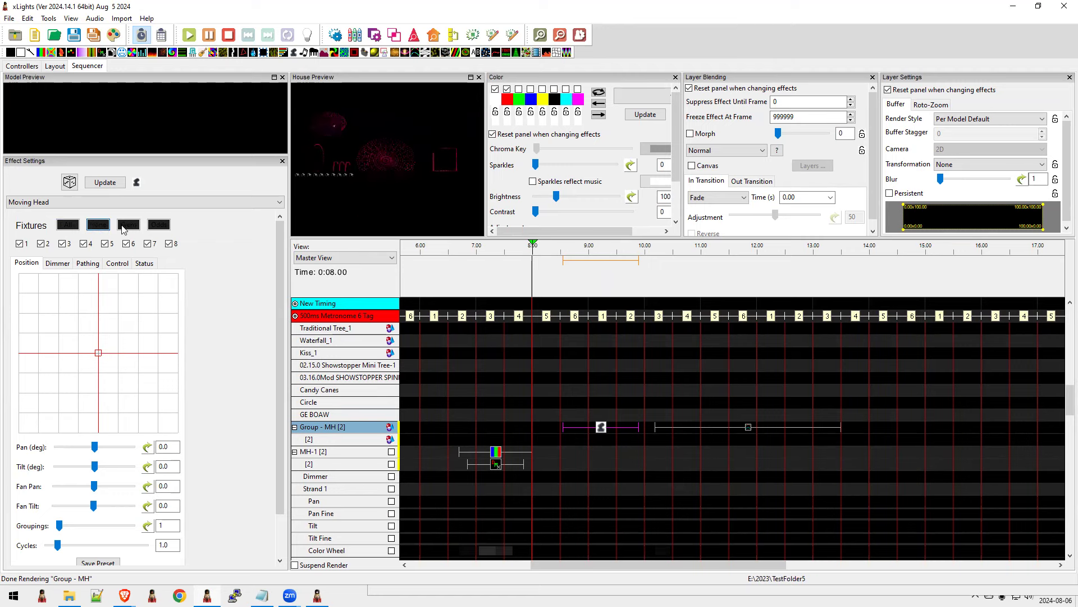
left_click(127, 224)
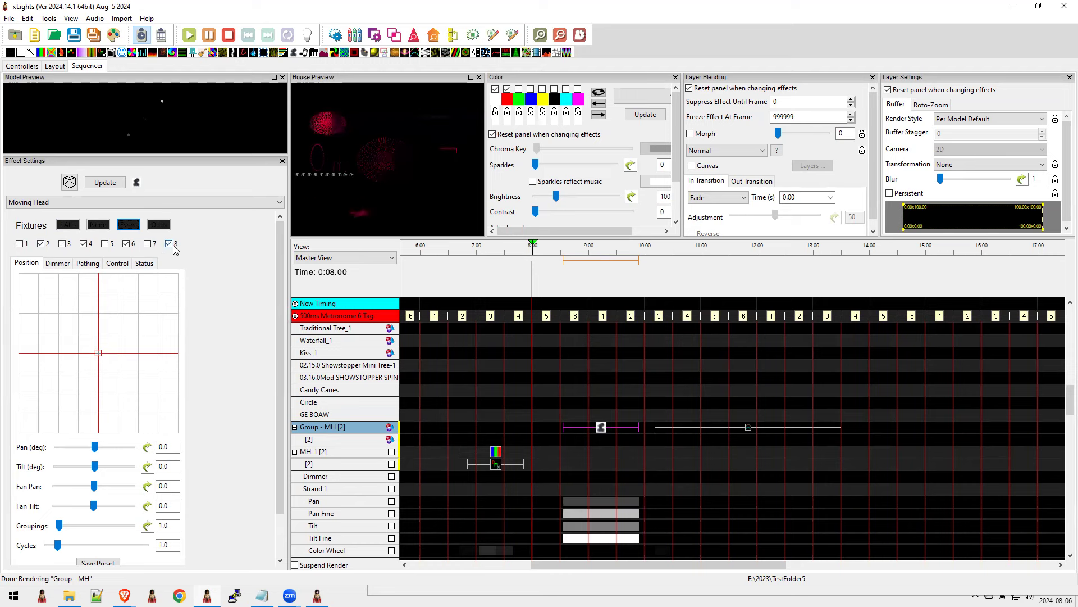
left_click_drag(100, 355, 140, 395)
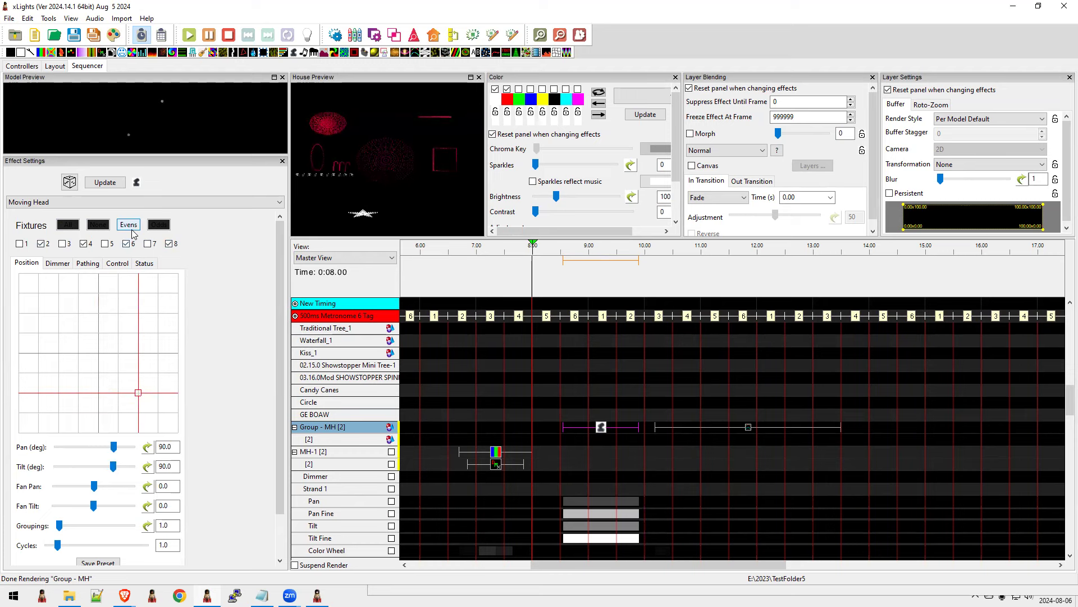
left_click(159, 225)
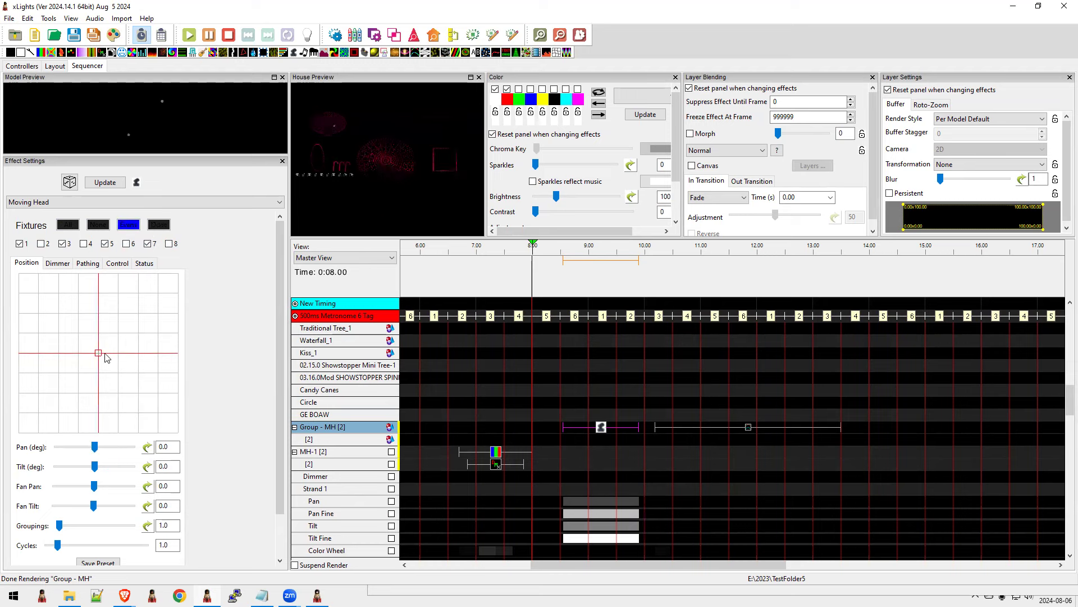
left_click_drag(98, 356, 58, 392)
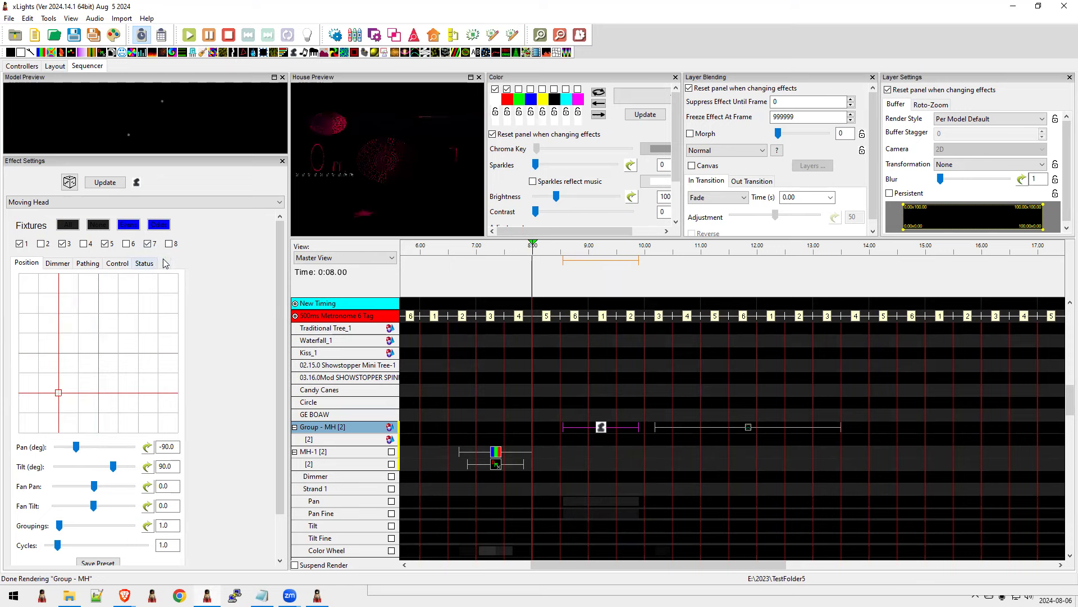
Reselect the Moving Head effect on the Group - MH row to reload its fixture settings.
left_click(749, 429)
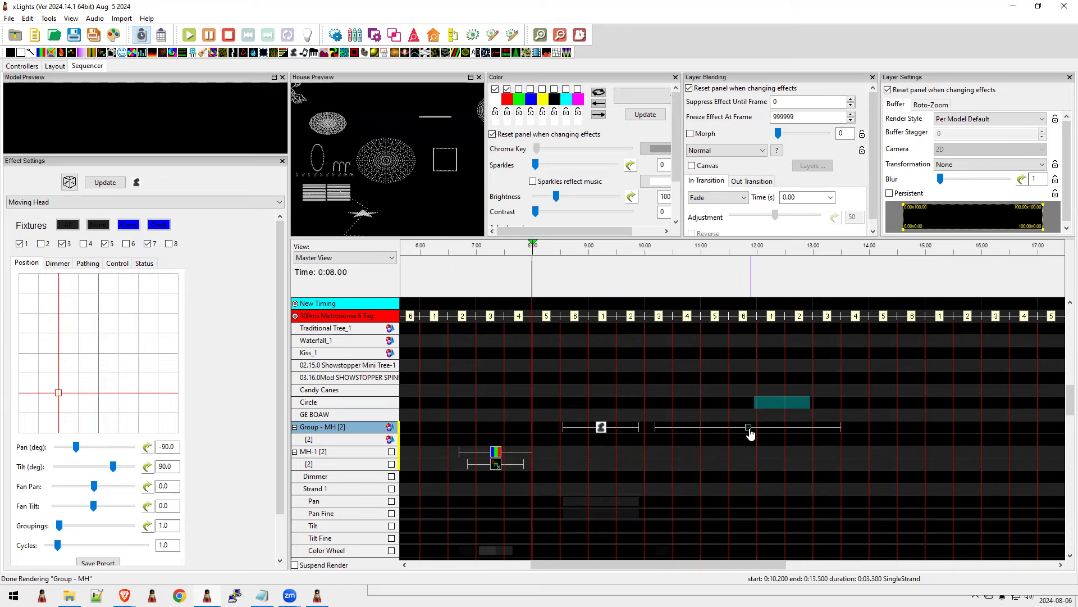
left_click(601, 428)
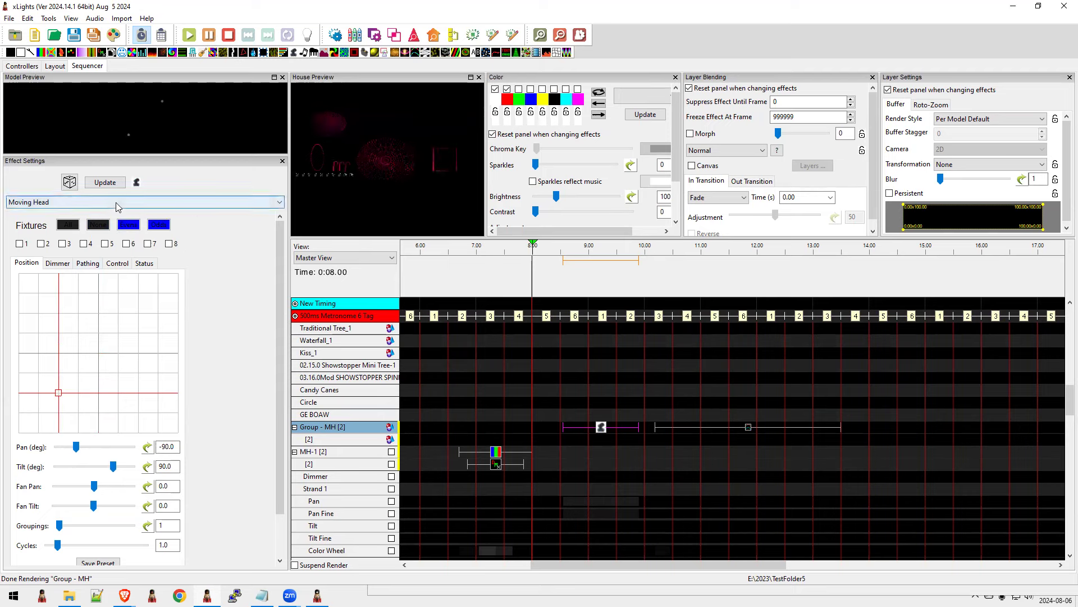
Review the Moving Head effect's status text, comparing the heads listed for odd- and even-numbered fixtures, and return to the position controls.
left_click(141, 264)
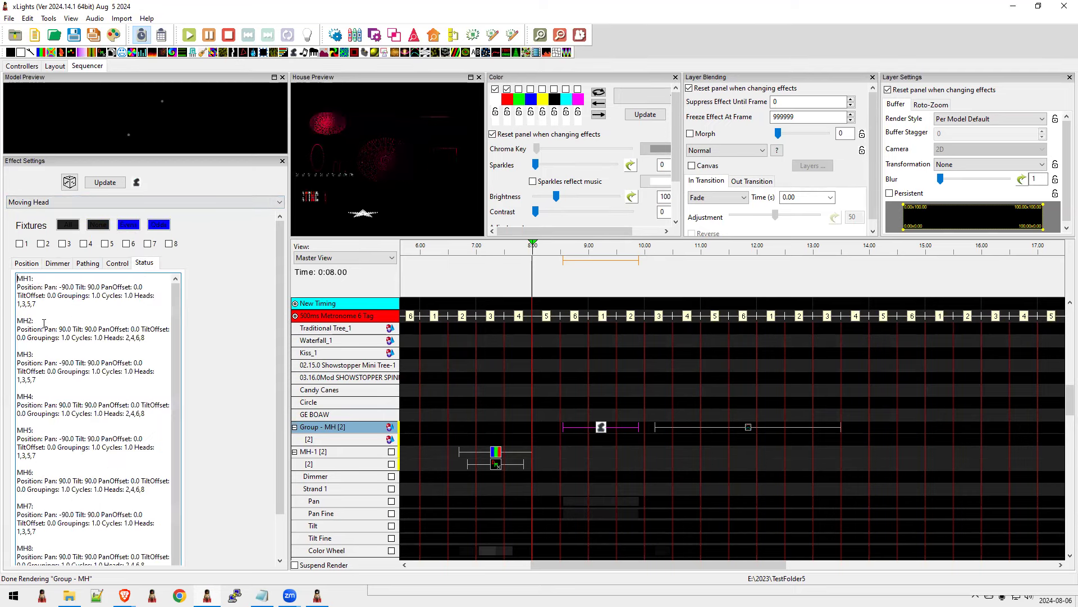
left_click_drag(40, 304, 17, 304)
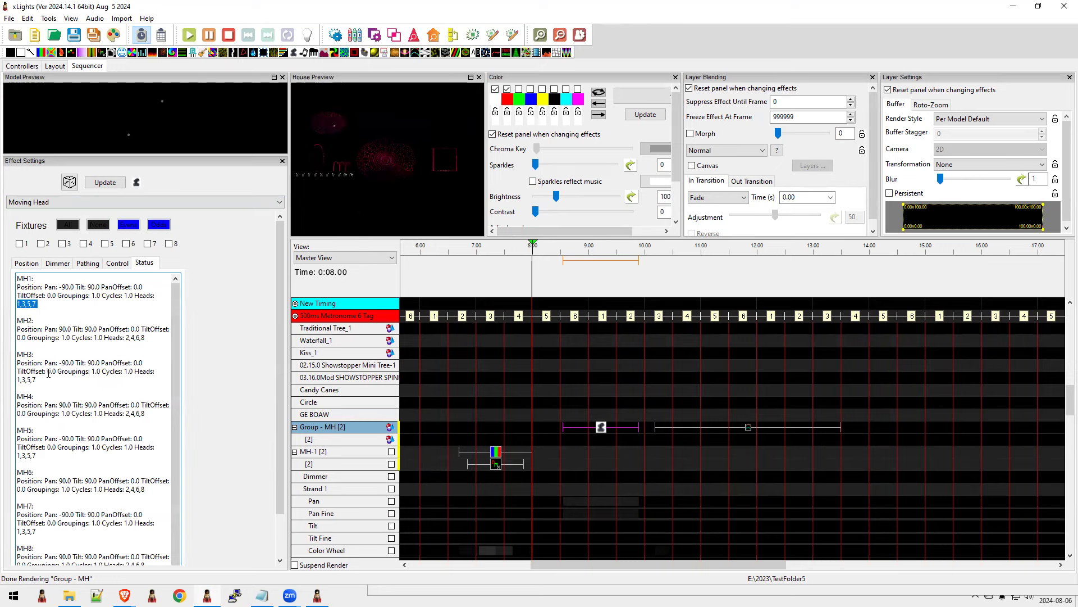
left_click_drag(37, 380, 17, 380)
left_click(137, 344)
left_click_drag(146, 337, 116, 337)
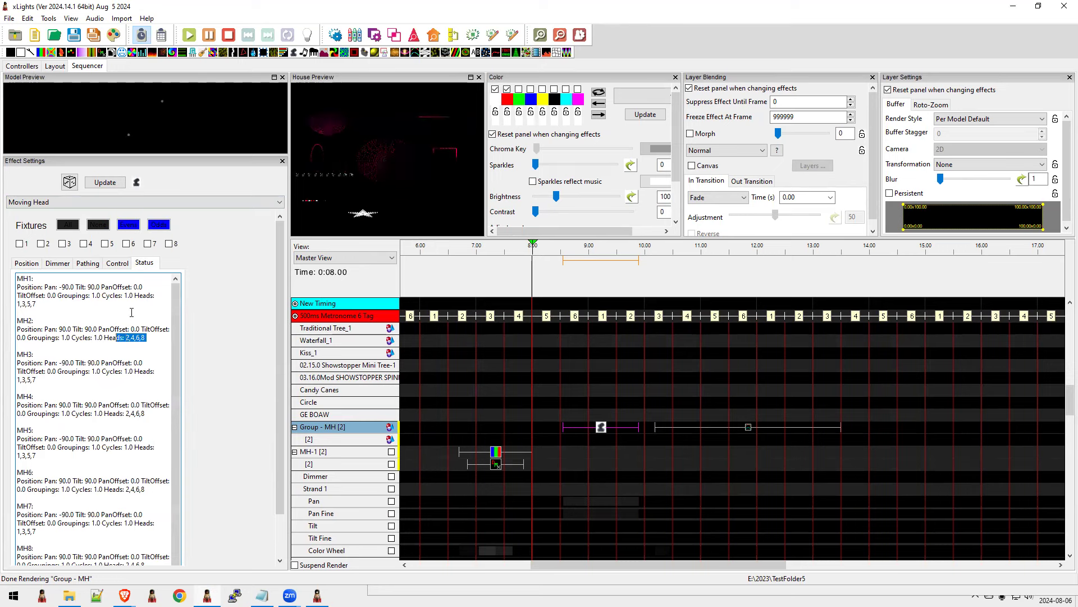
left_click(27, 263)
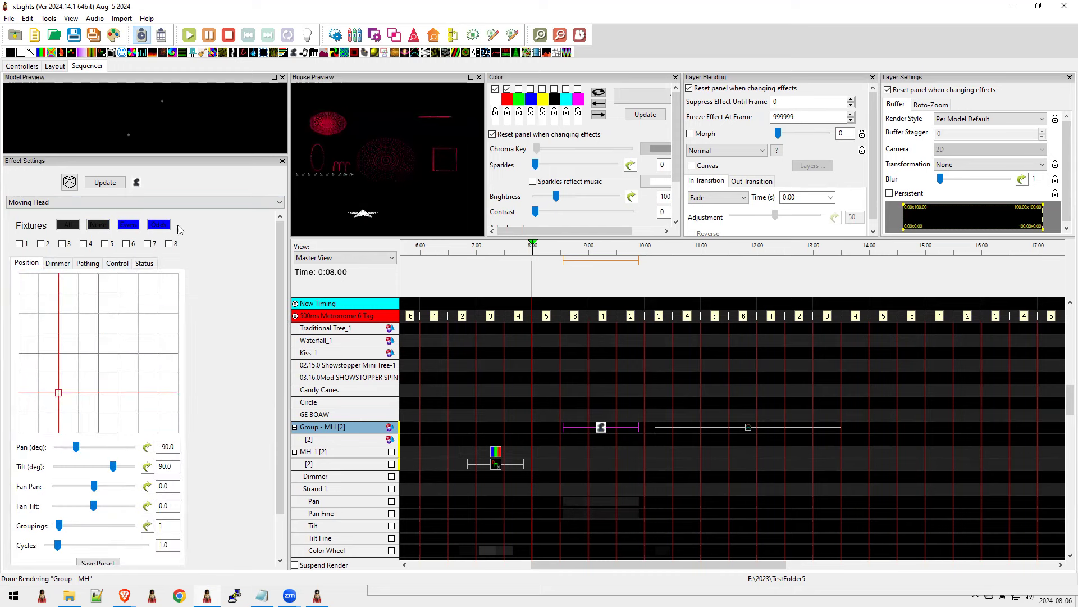
Add a second Moving Head effect near 14 s on the Group - MH row, with all fixtures aimed at pan 0, tilt 45.
left_click_drag(293, 53, 876, 428)
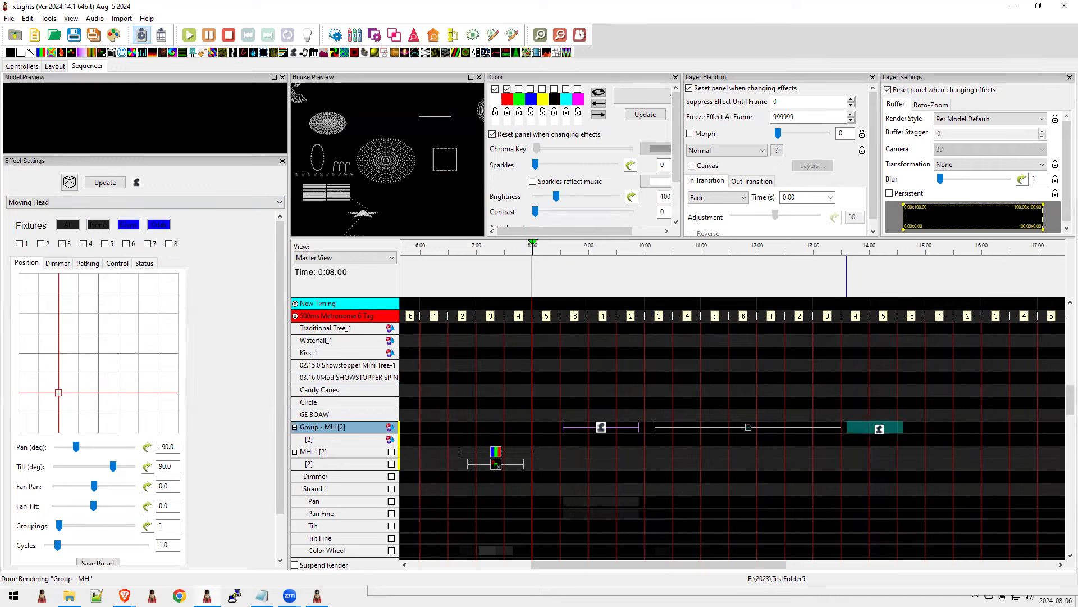
left_click(135, 226)
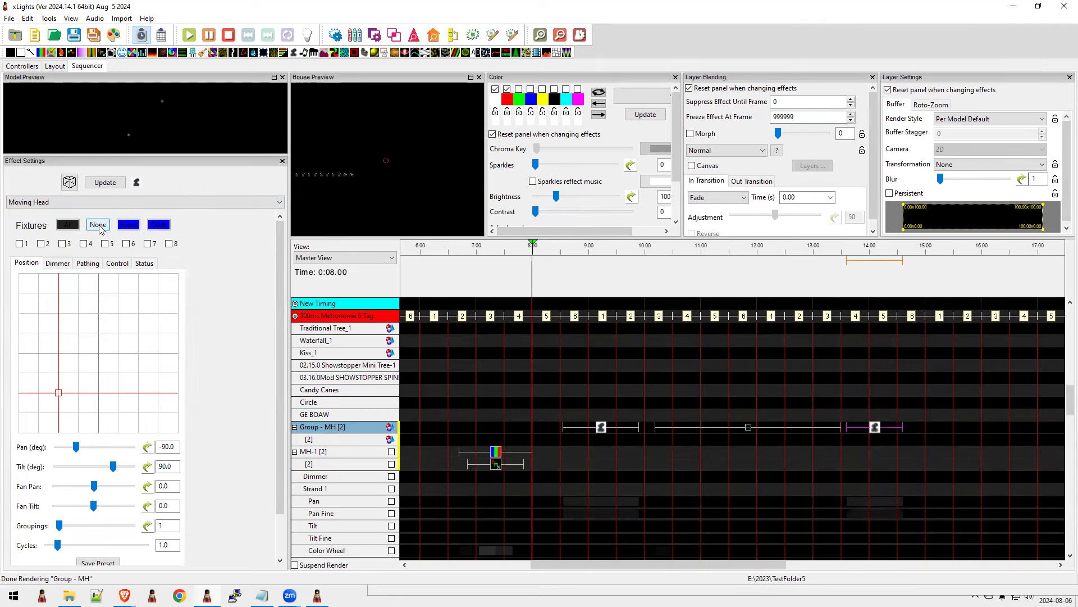
left_click(68, 224)
left_click_drag(61, 395, 98, 372)
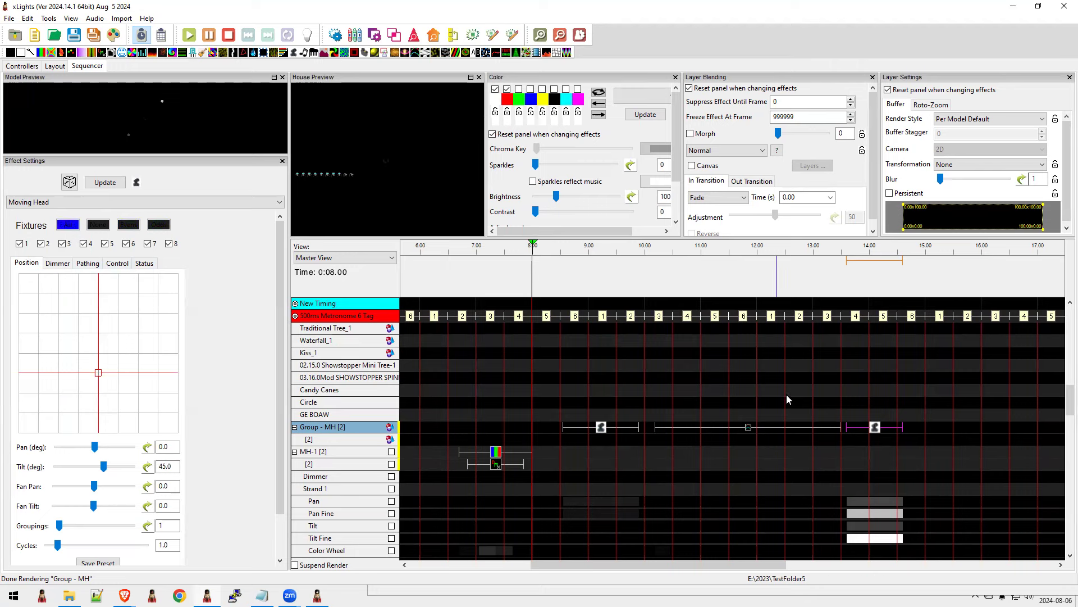
Compare the two Moving Head effects' settings, and aim all fixtures of the effect near 14 s at pan 0, tilt 90.
left_click(783, 378)
left_click(601, 428)
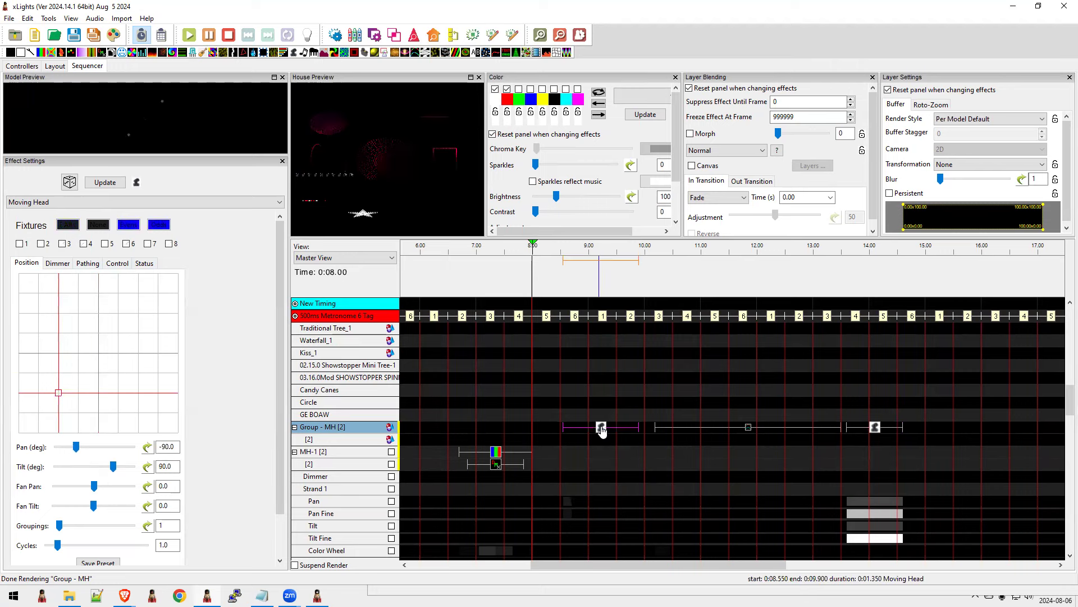
left_click(874, 428)
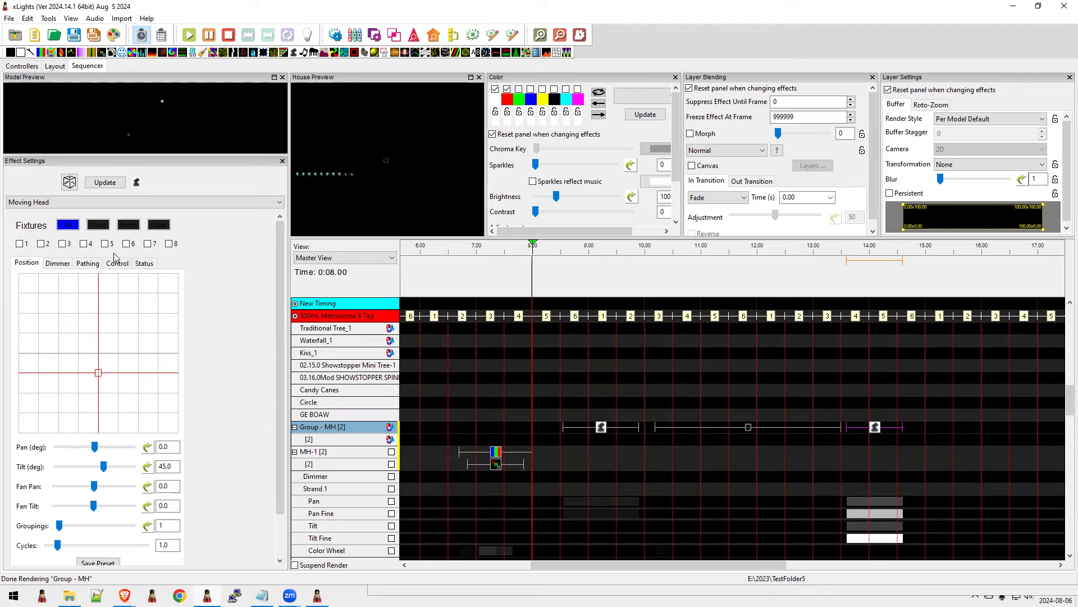
left_click(68, 225)
left_click_drag(99, 375, 98, 393)
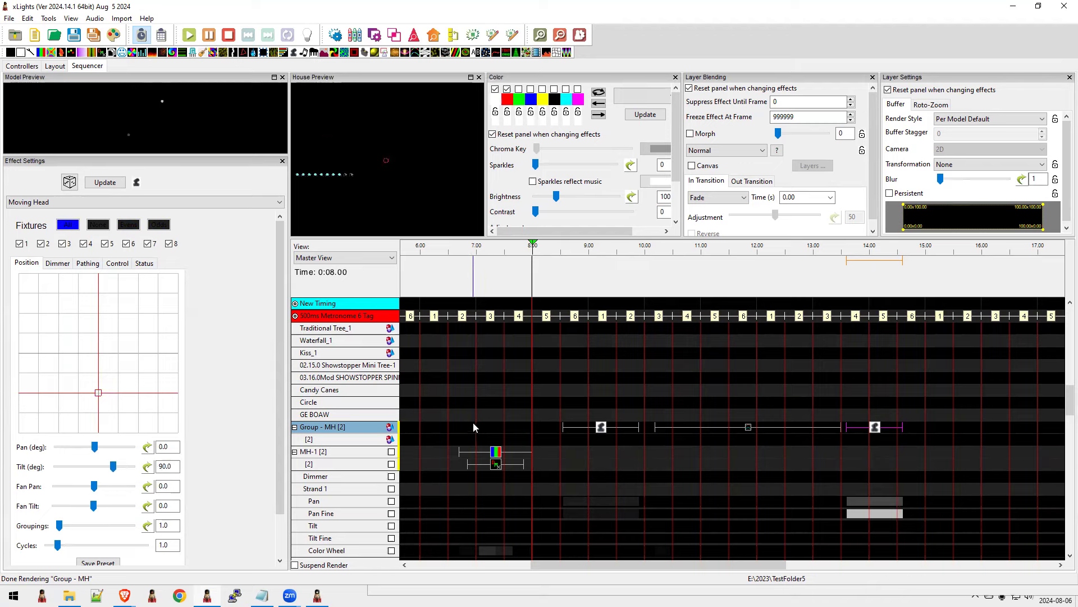
In the first Moving Head effect, aim the even-numbered fixtures at pan 45, tilt 45 and the odd-numbered fixtures at pan -45, tilt 45.
left_click(601, 427)
left_click(125, 225)
left_click(138, 393)
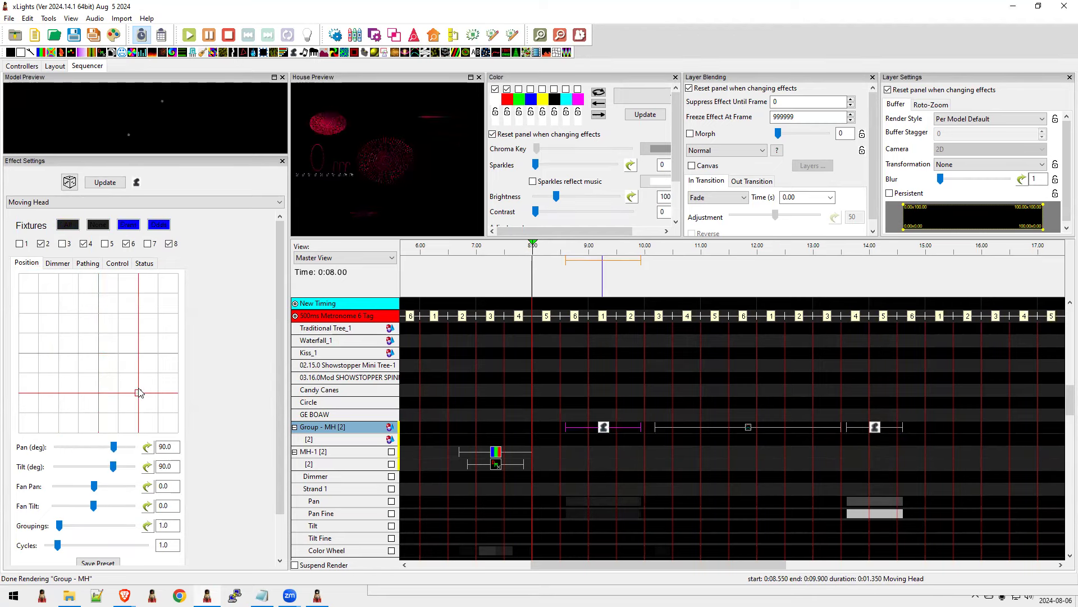
left_click_drag(139, 392, 119, 377)
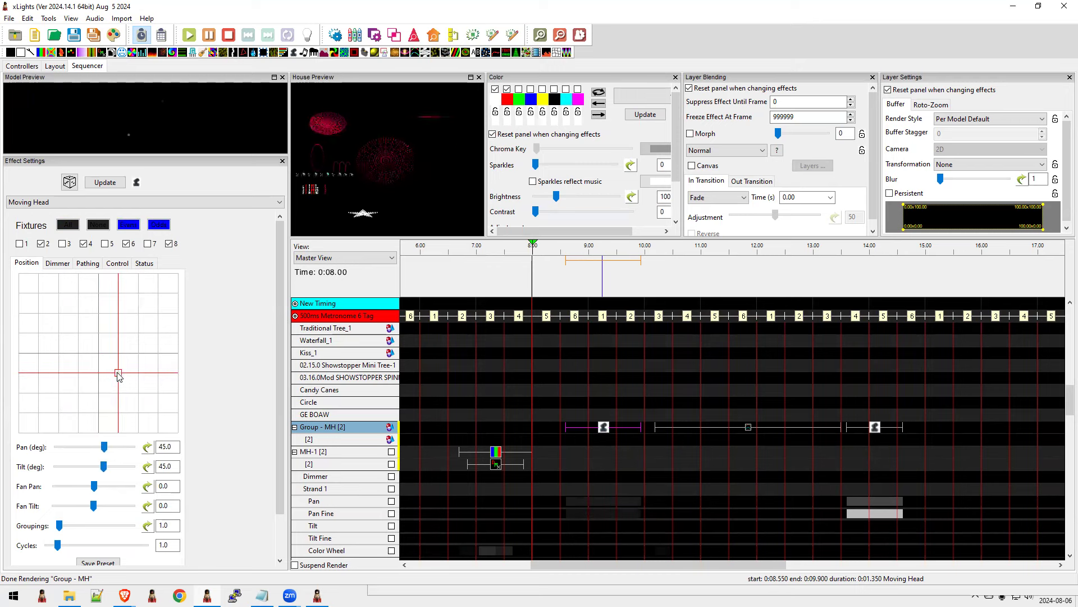
left_click(158, 225)
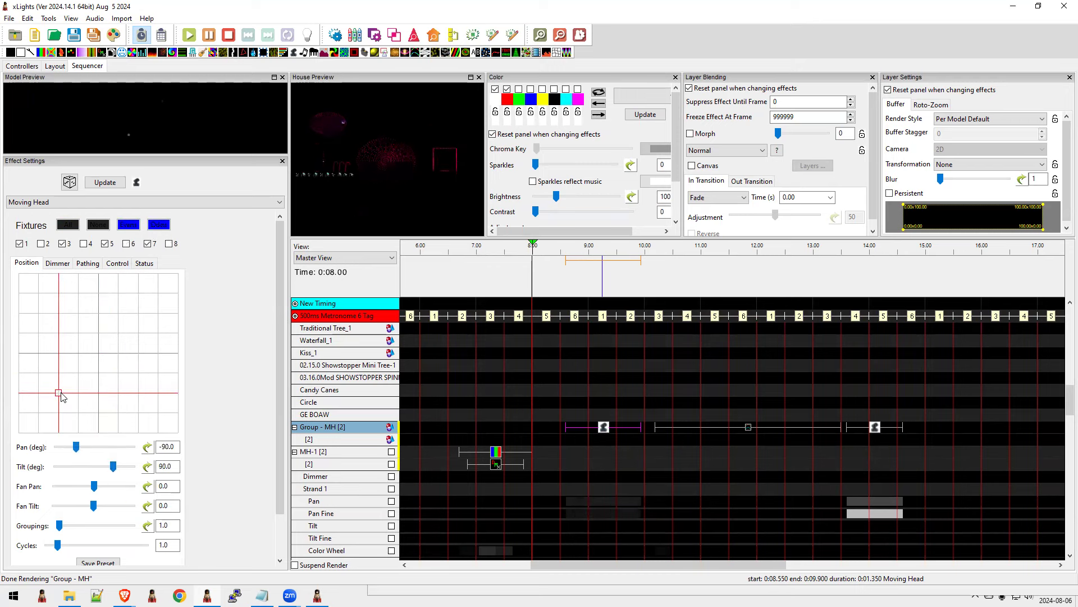
left_click_drag(60, 394, 78, 372)
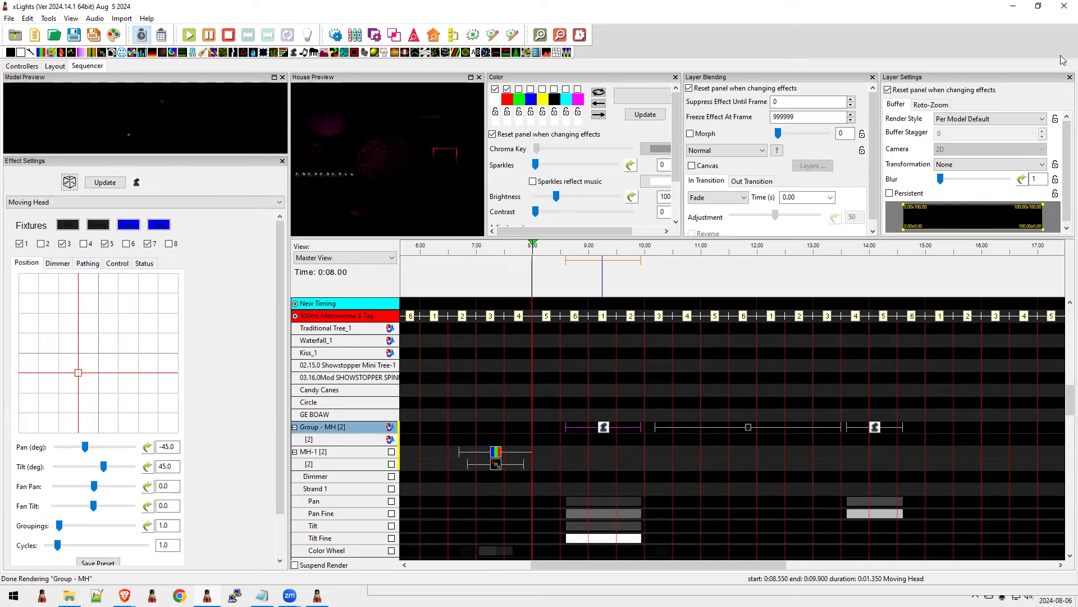
Switch to README.txt in Notepad, highlight the 2024.13 July 14, 2024 heading, and move the window clear of xLights.
key("alt+Tab")
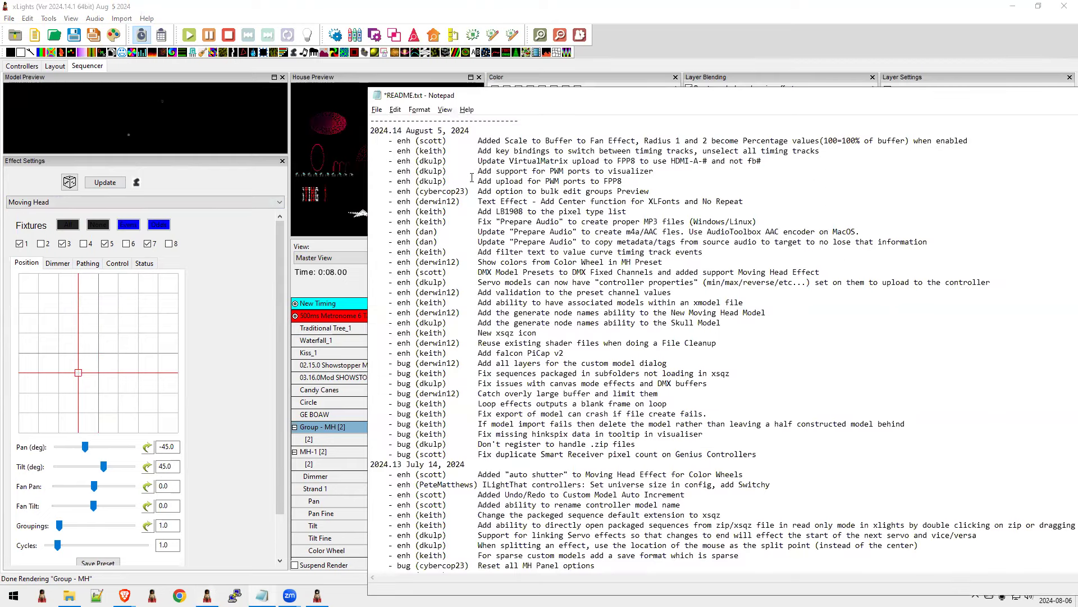
left_click_drag(464, 464, 375, 464)
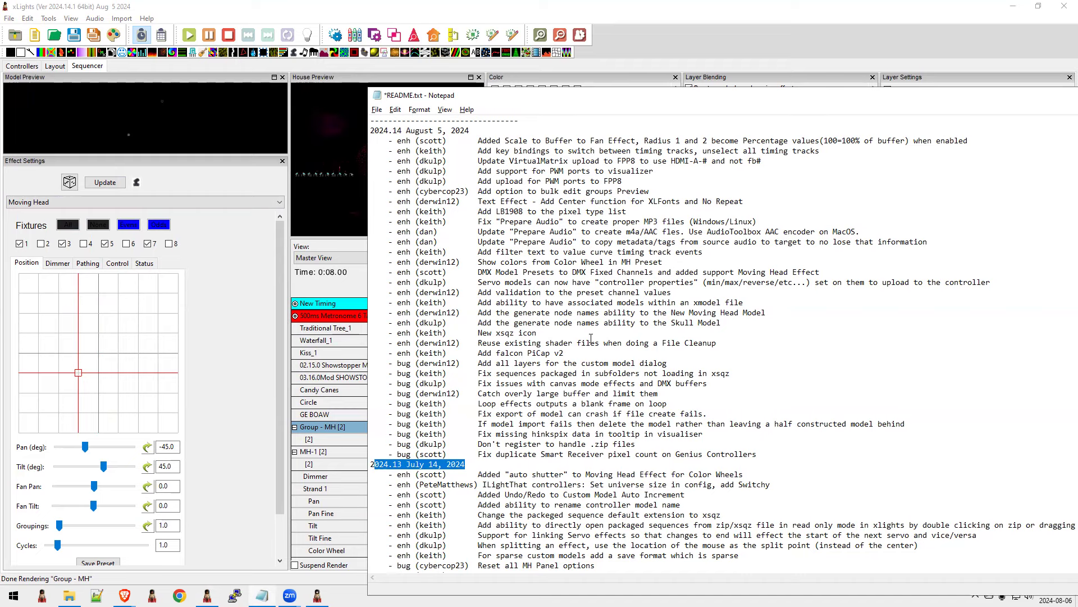
scroll(590, 343, "down", 2)
scroll(566, 317, "up", 2)
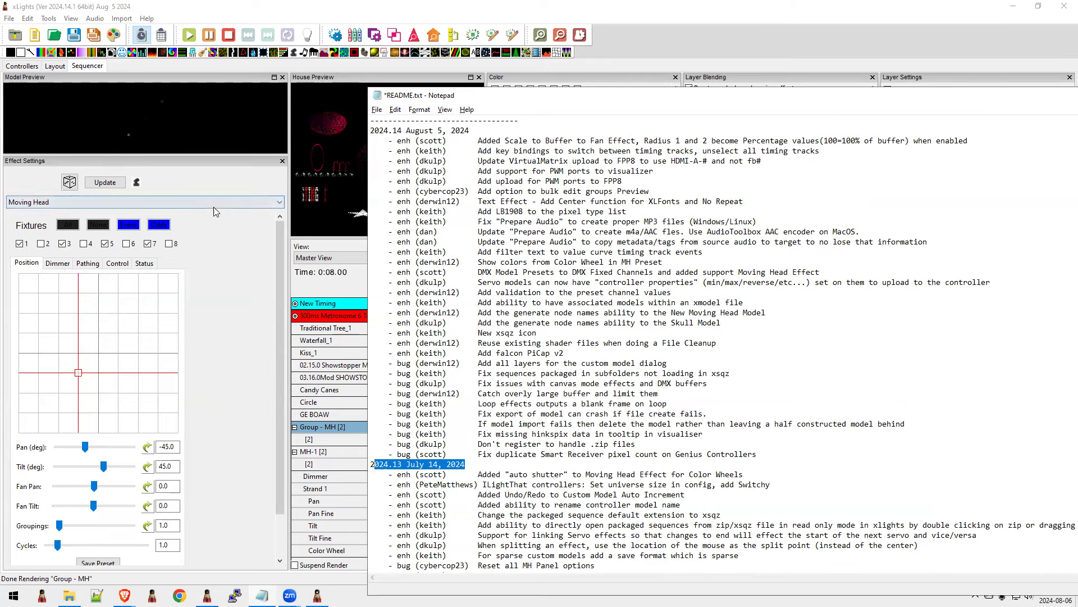
left_click(166, 227)
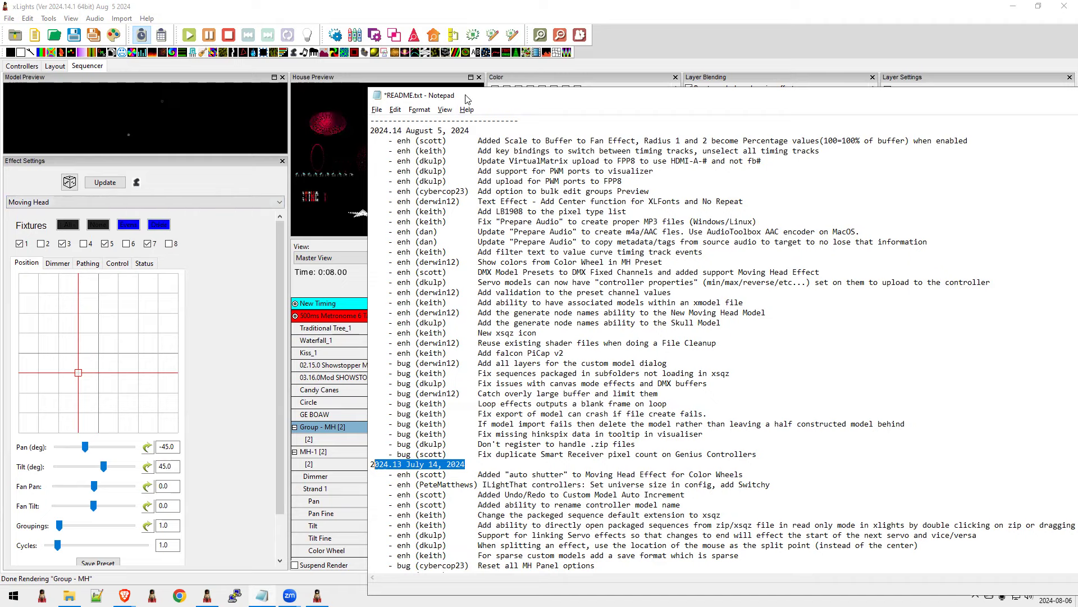
left_click_drag(473, 99, 1077, 100)
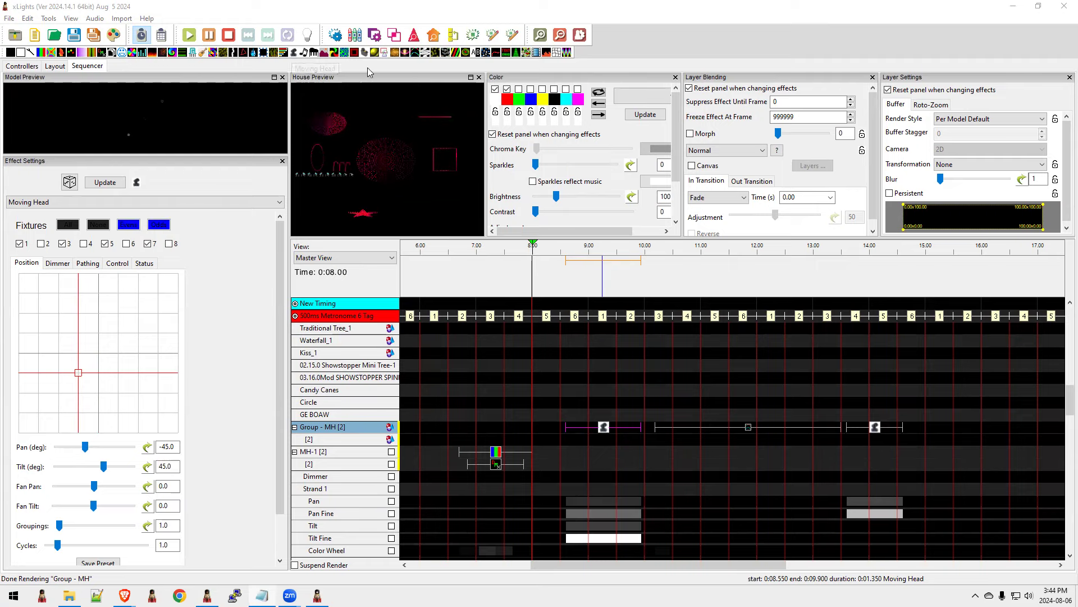
Switch to the model layout and look through the available tools without starting one.
left_click(55, 68)
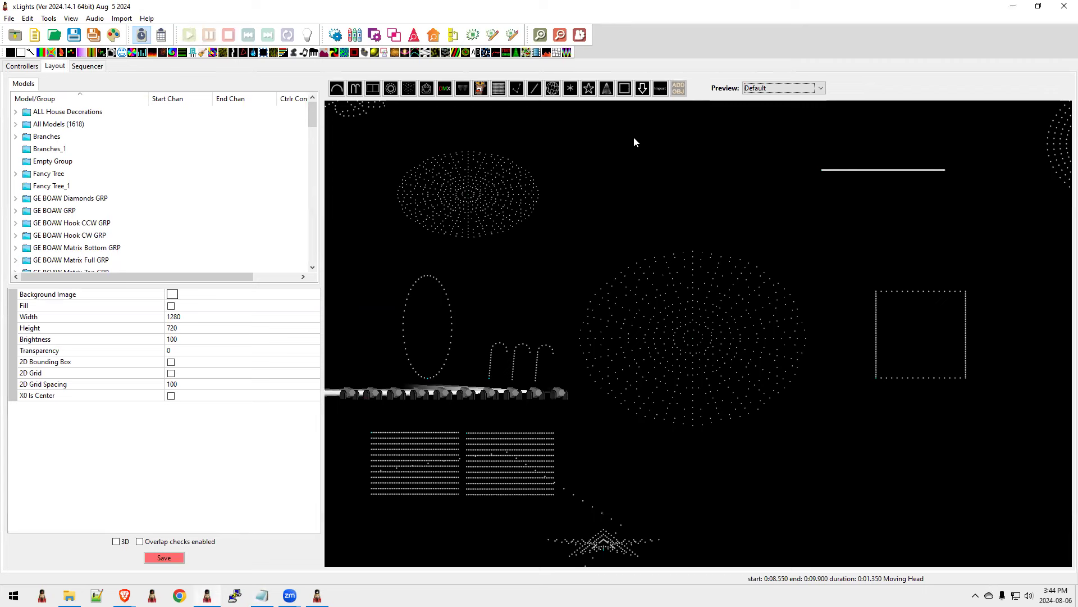
left_click(147, 19)
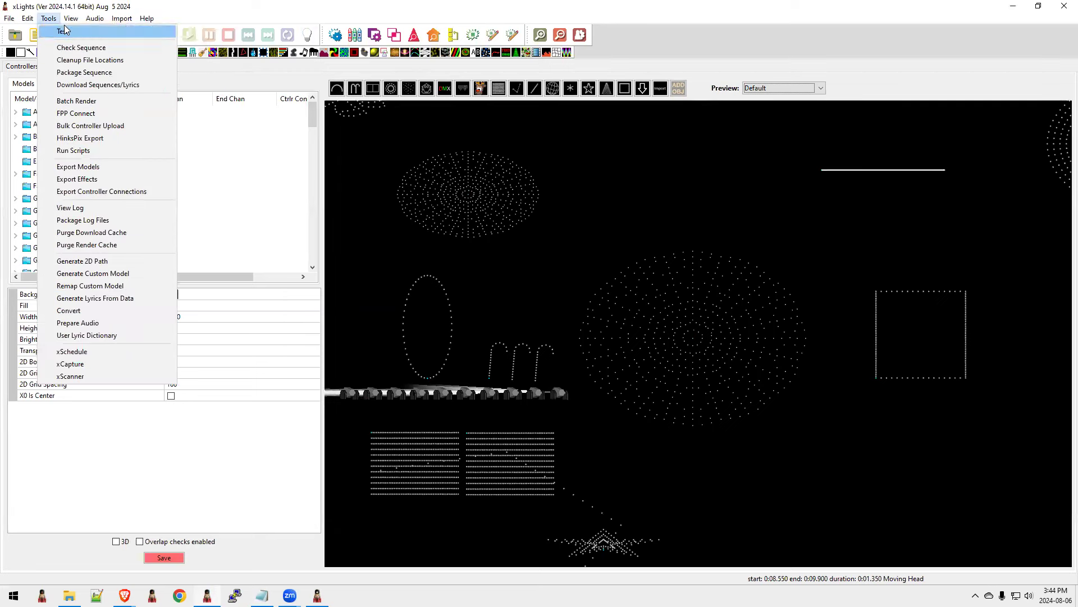
left_click(49, 19)
left_click(48, 19)
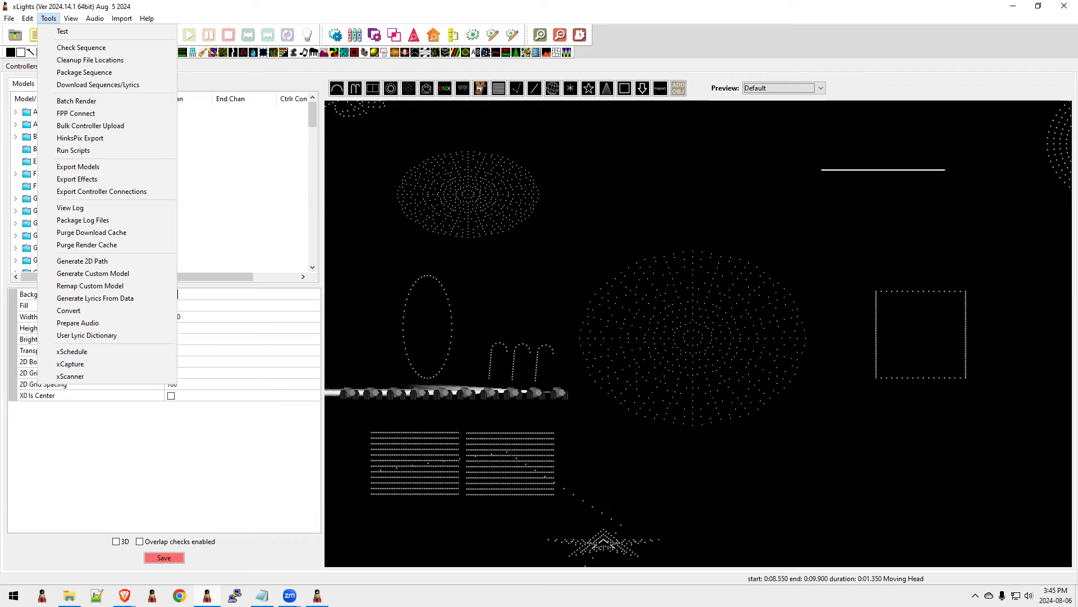
key("Escape")
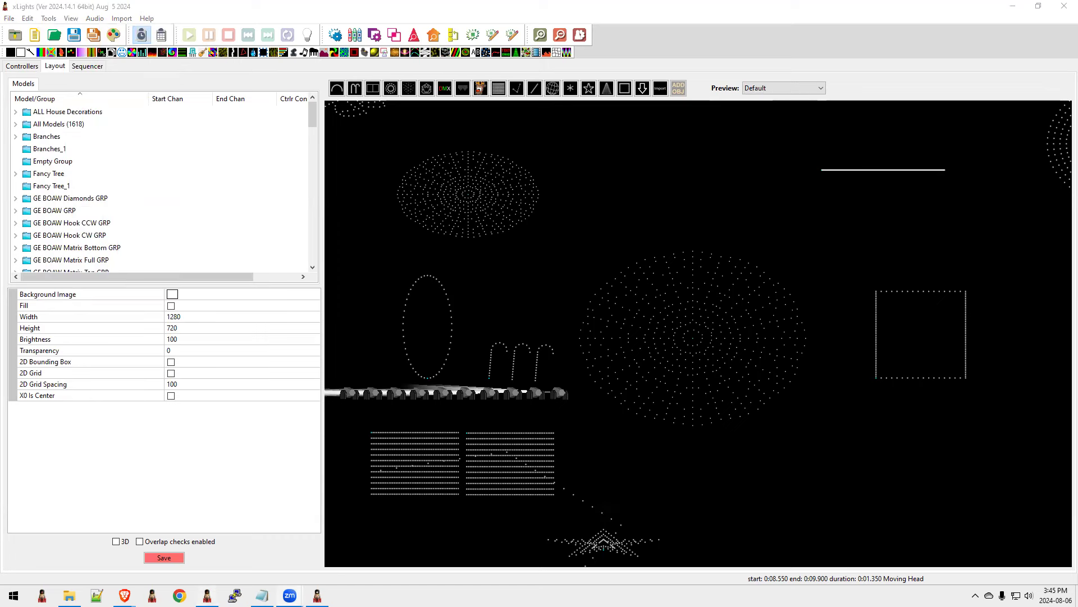